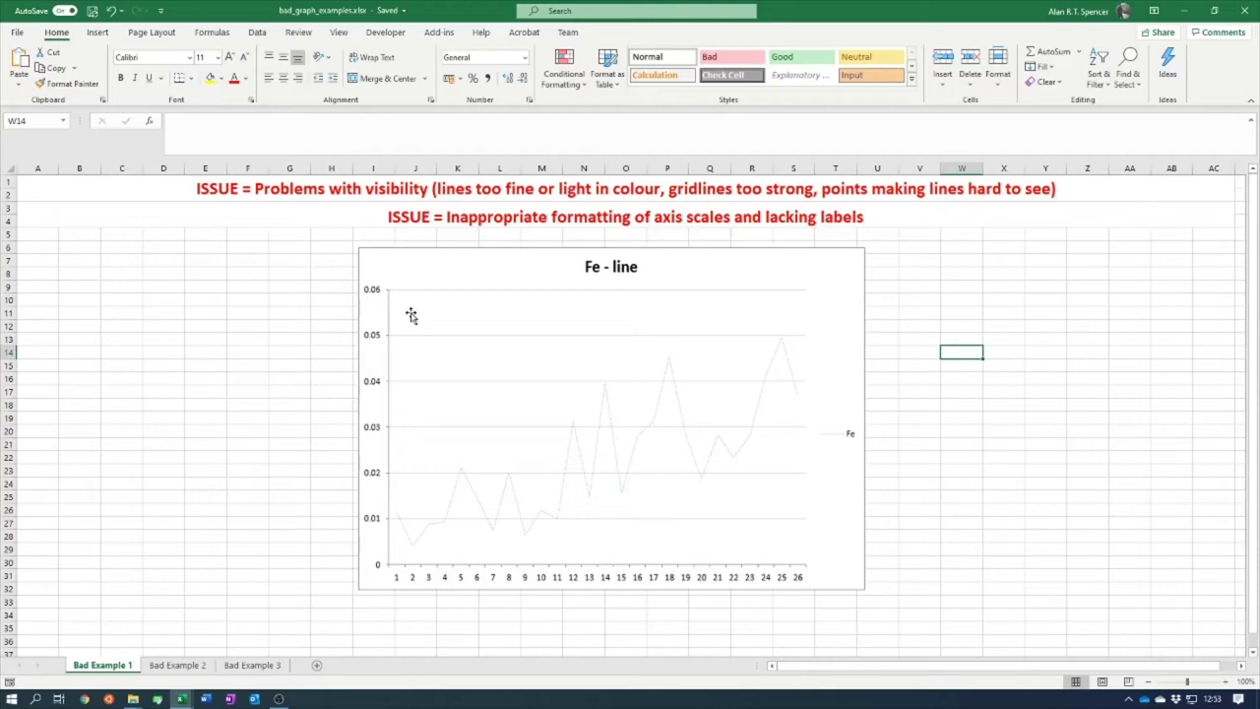
- View the charts on the Bad Example 2 and Bad Example 3 sheets and switch to the graph_example_data.xlsx workbook
left_click(193, 669)
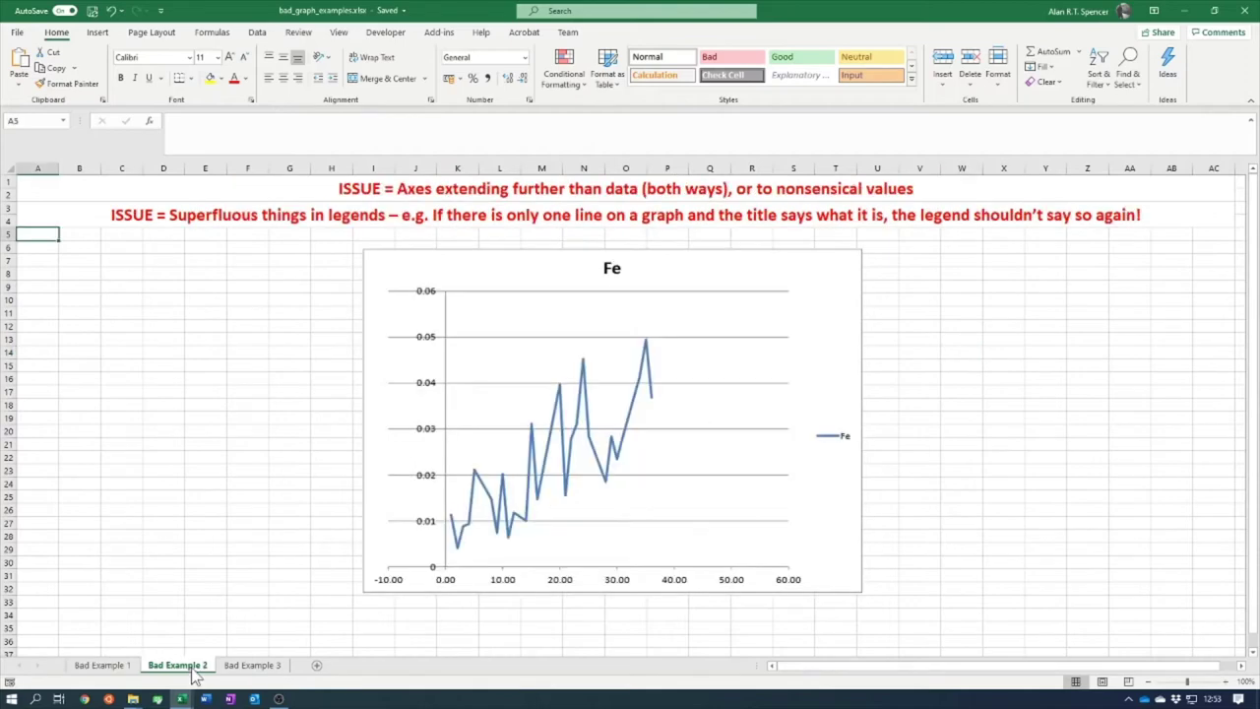
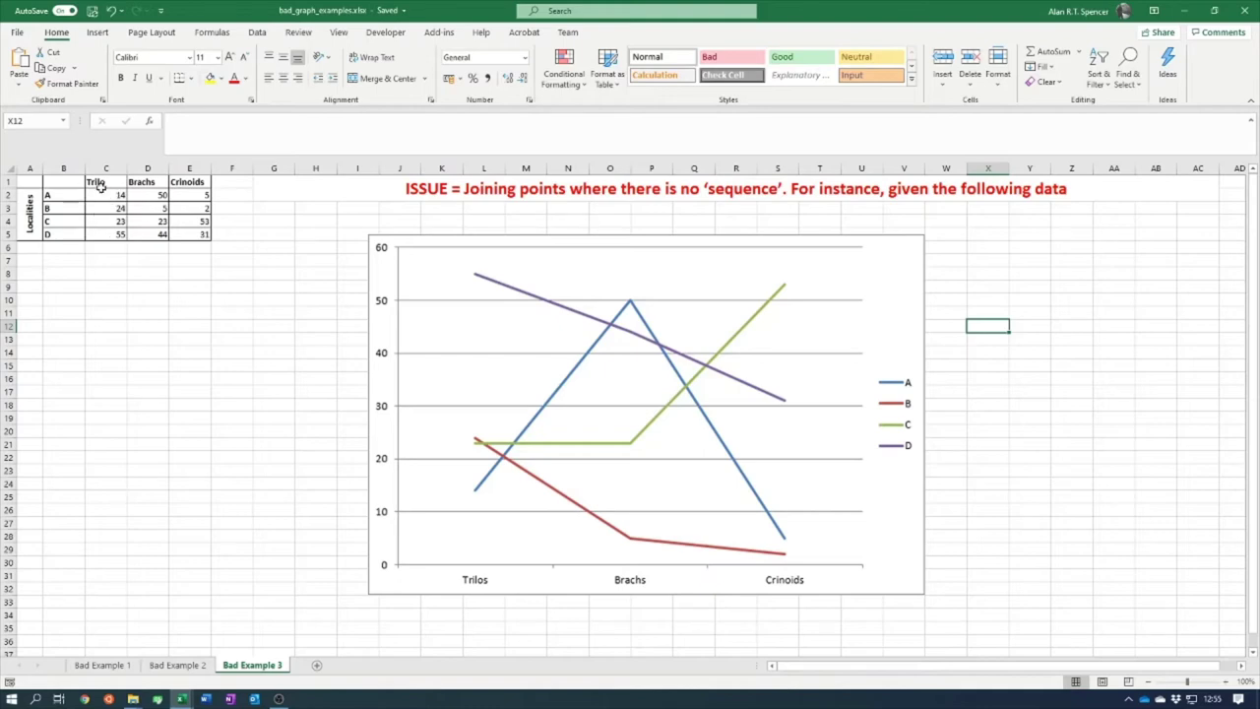
left_click(461, 250)
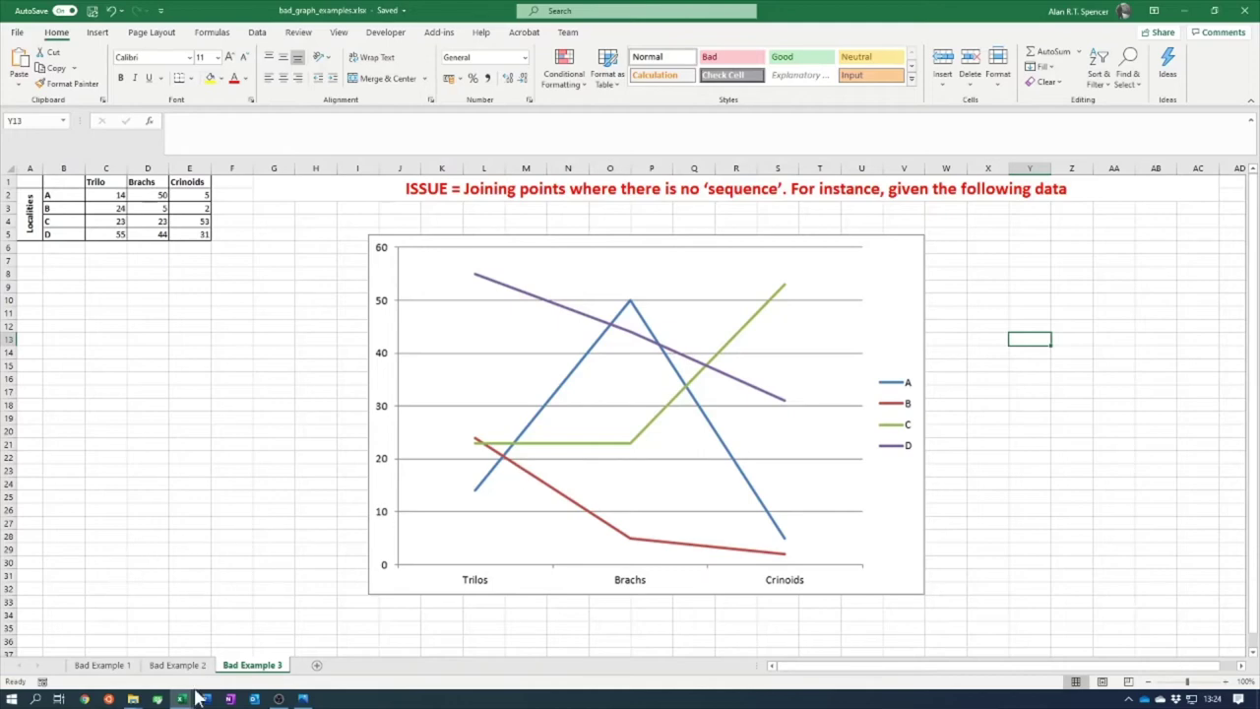
mouse_move(181, 699)
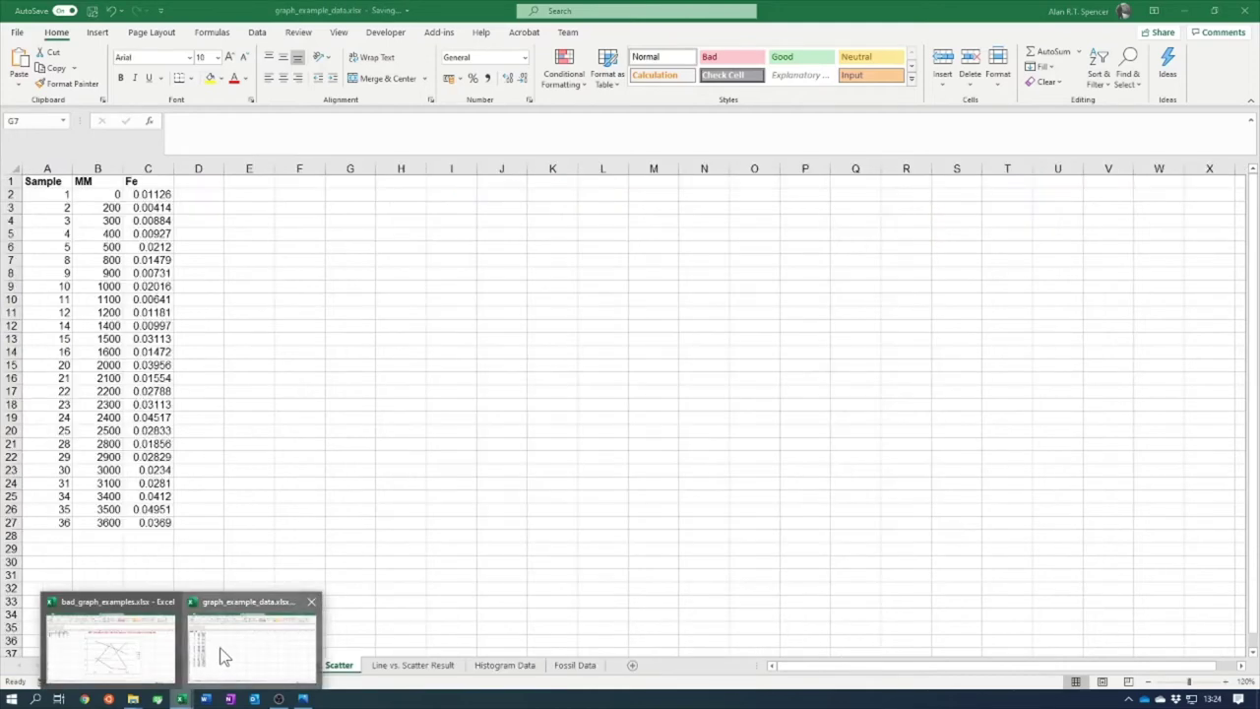
left_click(222, 655)
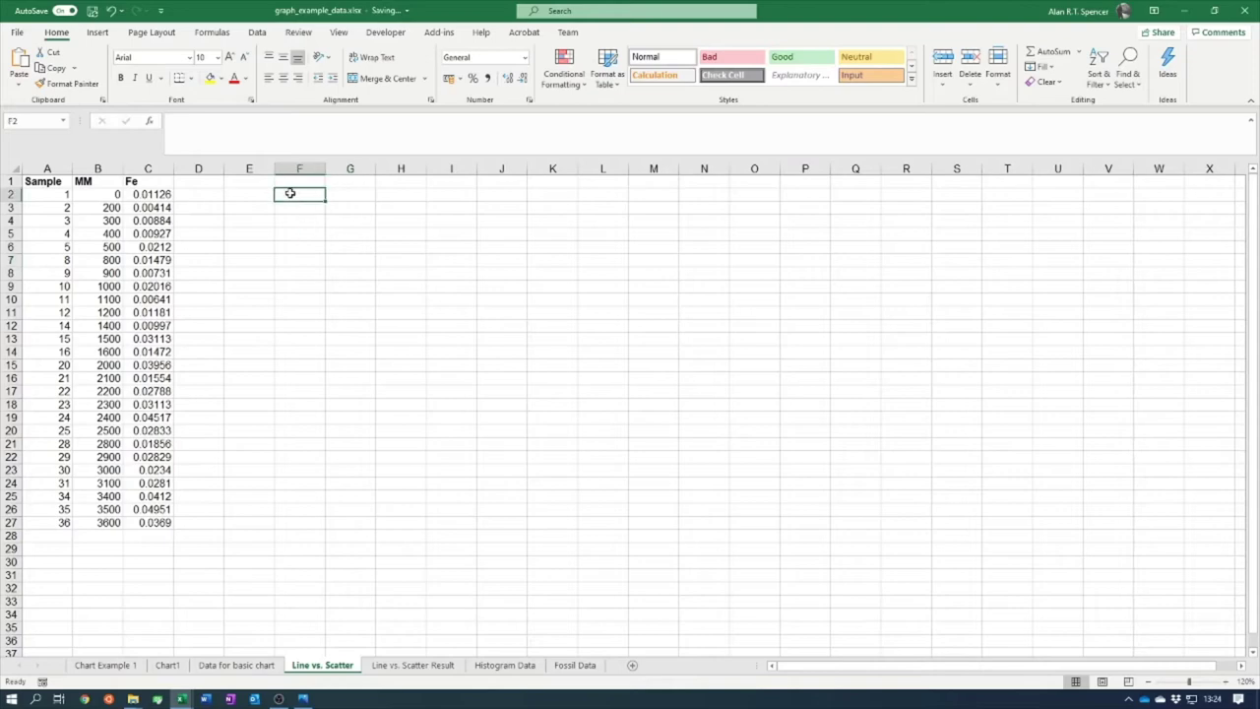
- Examine the data table on the Line vs. Scatter sheet, particularly the numbering in the Sample column
left_click_drag(42, 182, 155, 520)
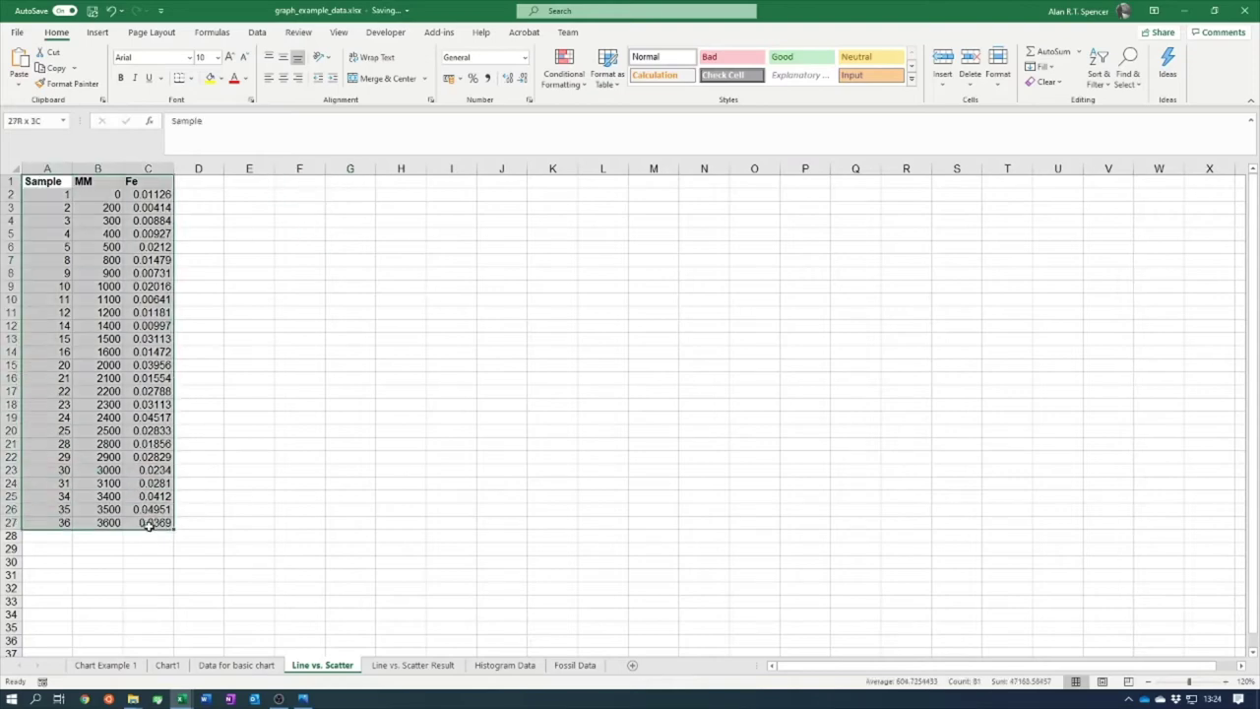
left_click(349, 312)
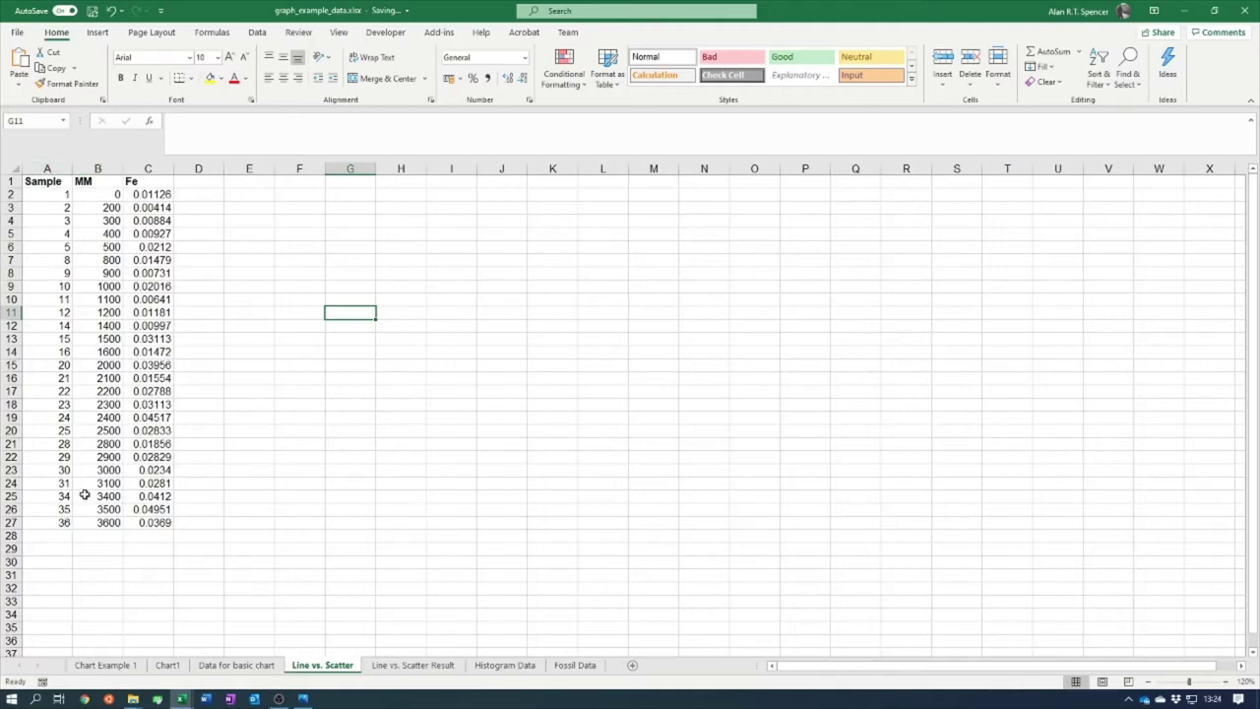
left_click(44, 195)
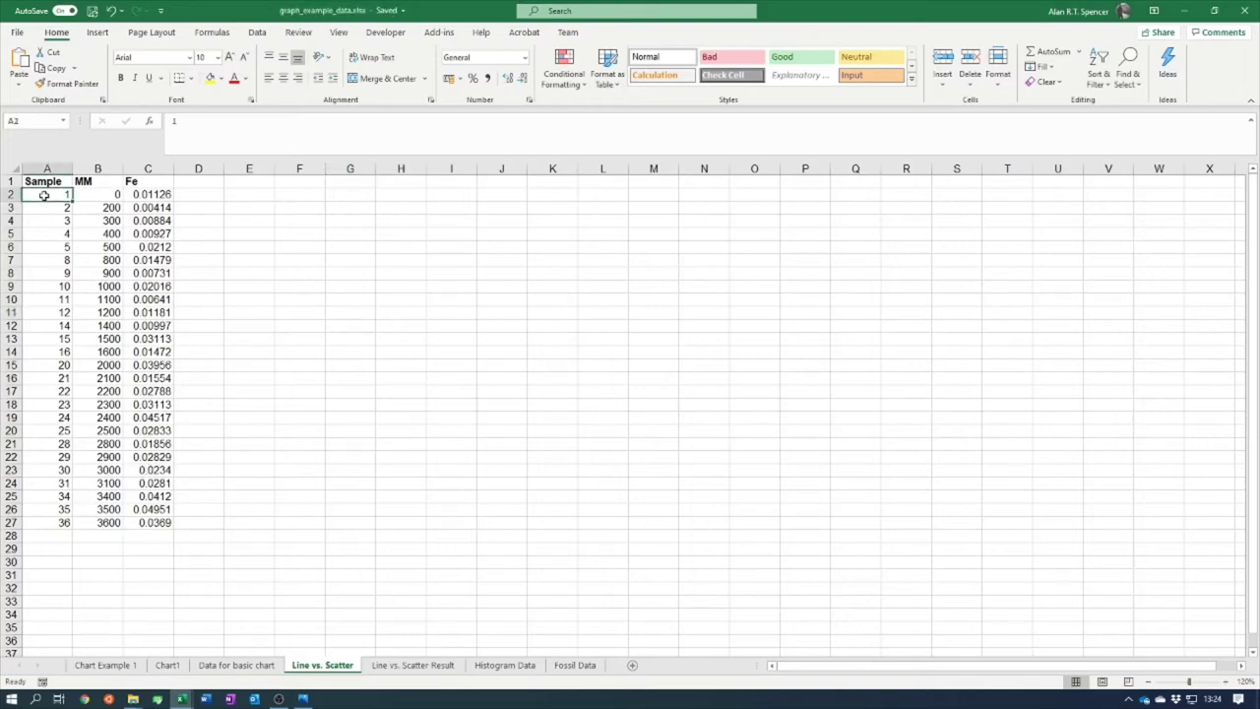
left_click(45, 260)
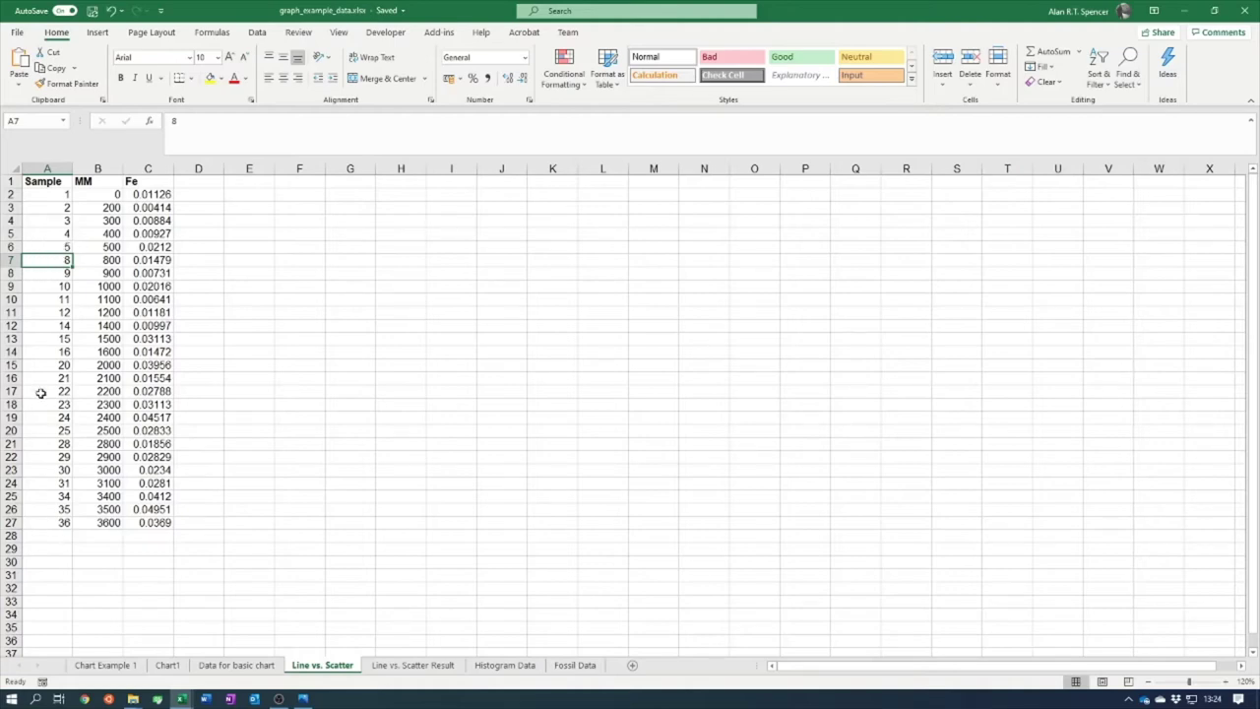
left_click(51, 524)
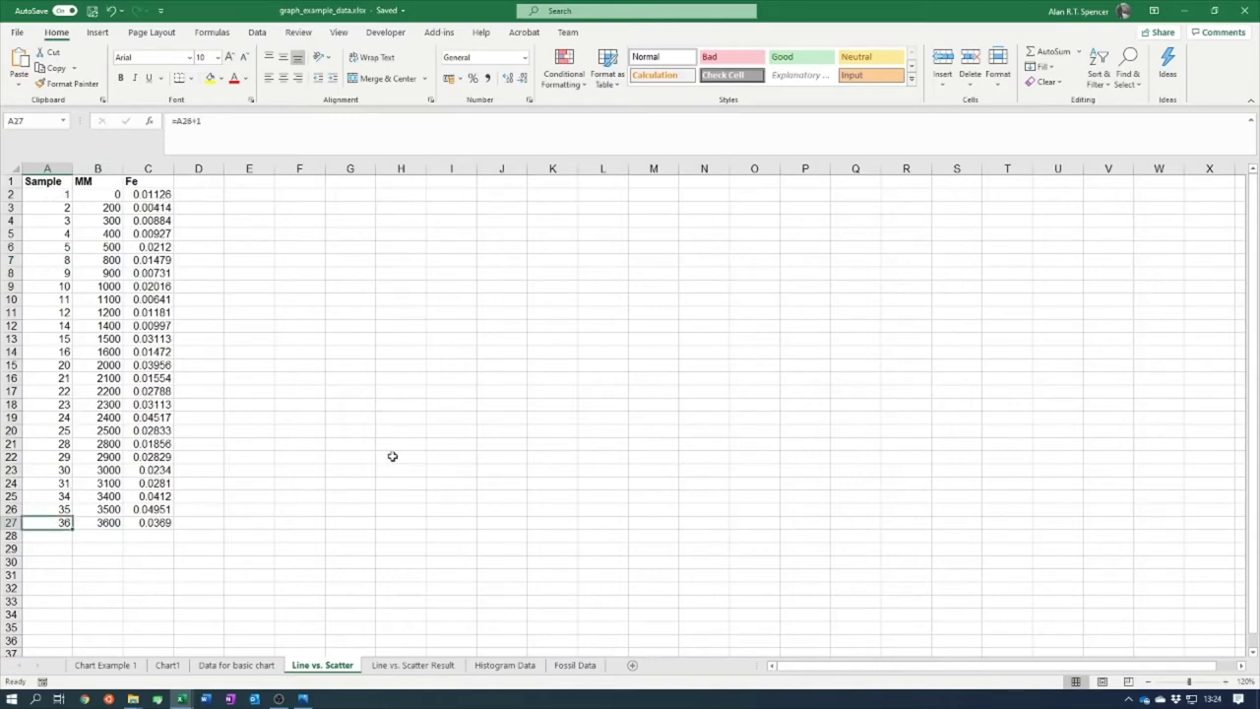
- Examine how the MM column values pair with the Fe column values, row by row
left_click(93, 183)
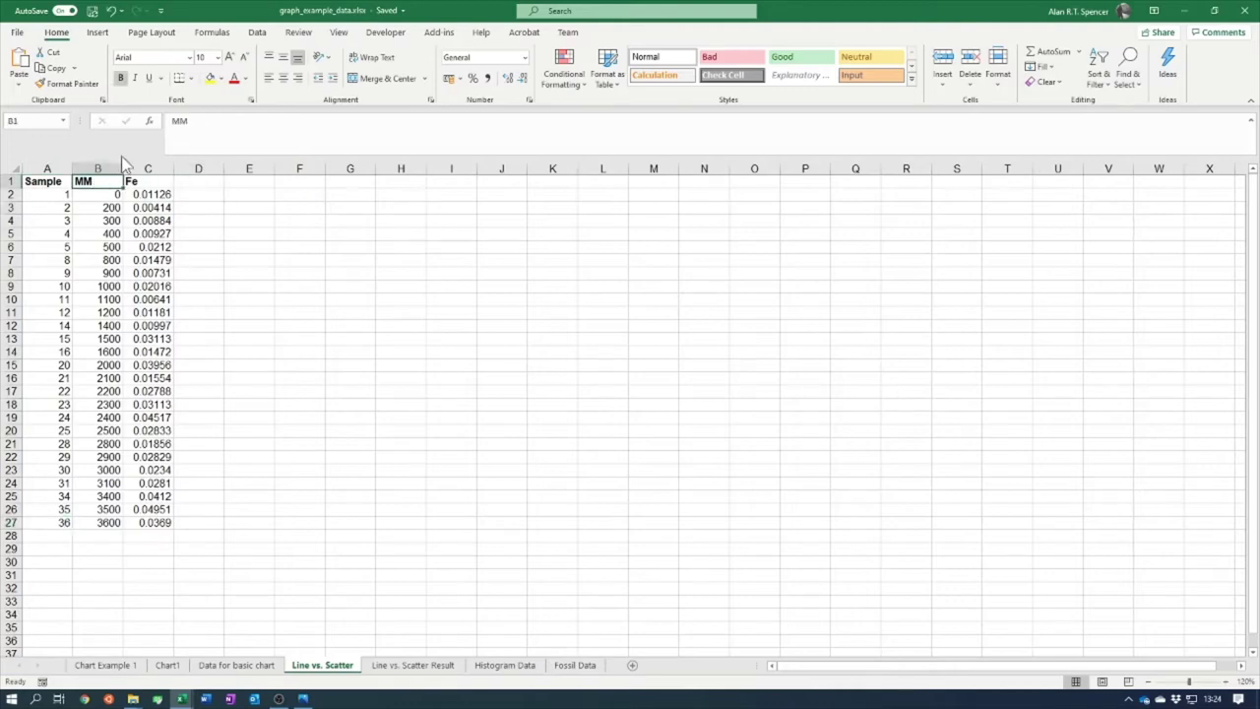
left_click(104, 197)
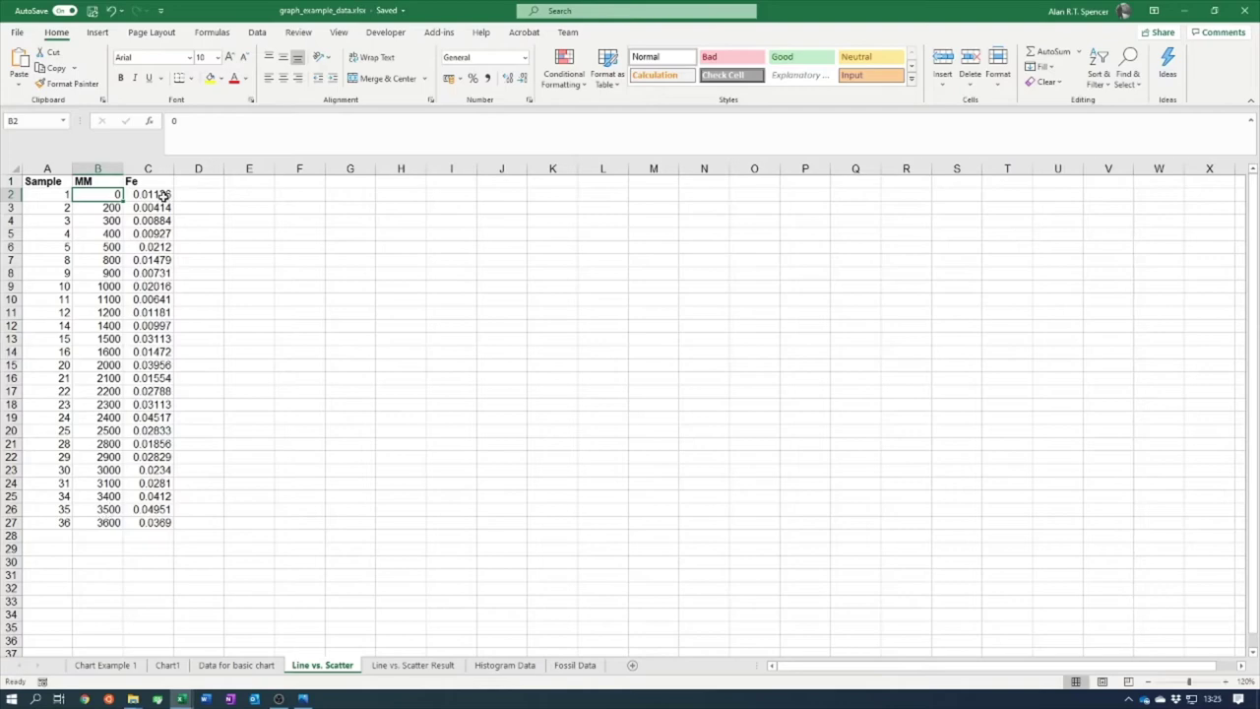
left_click(100, 209)
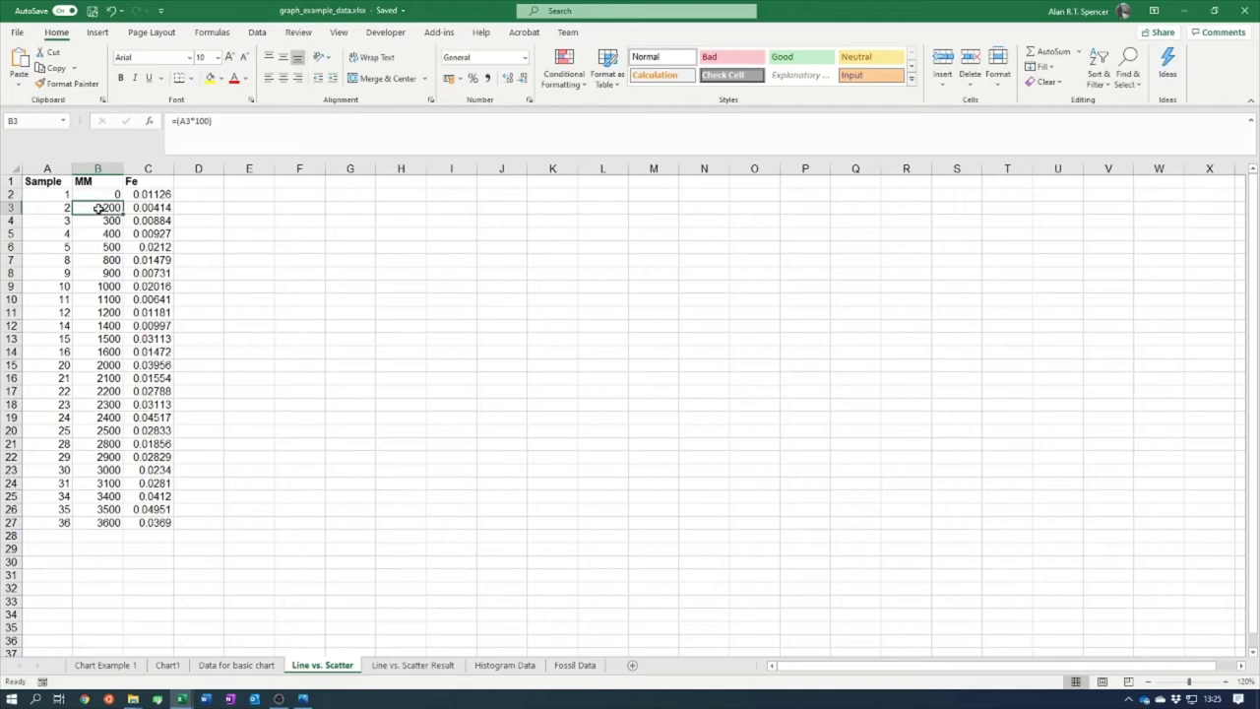
left_click(154, 206)
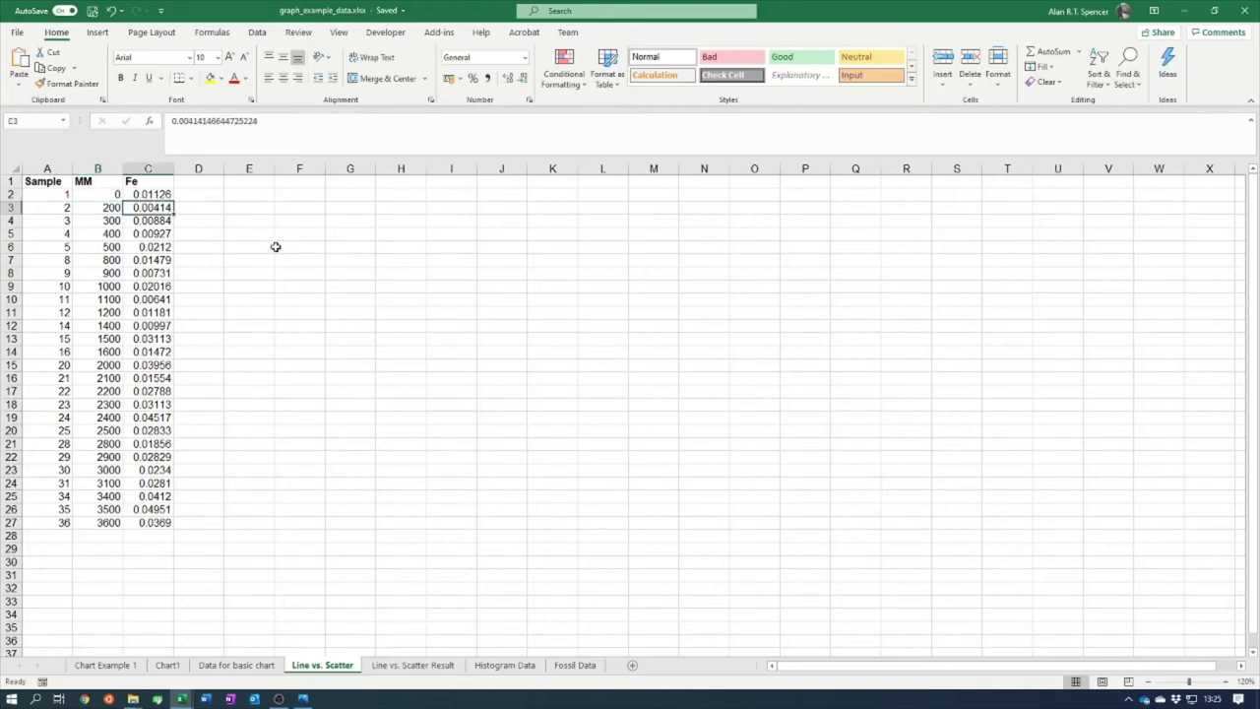
left_click(91, 221)
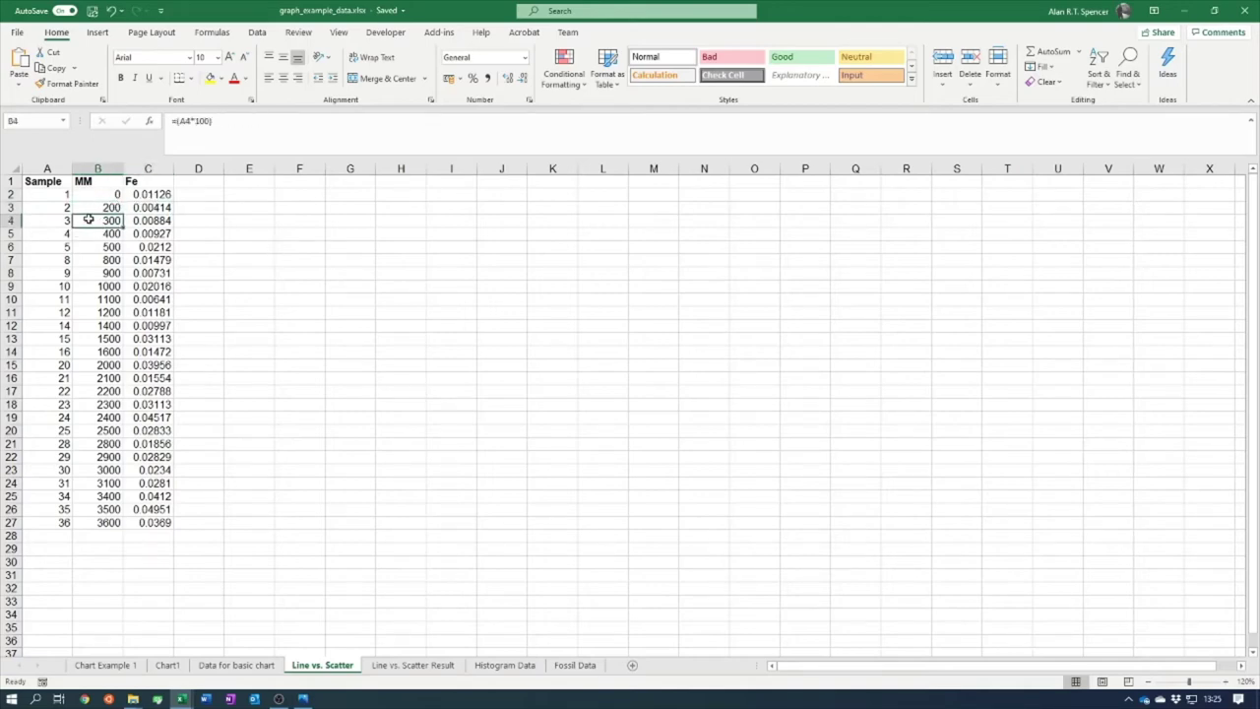
left_click(155, 220)
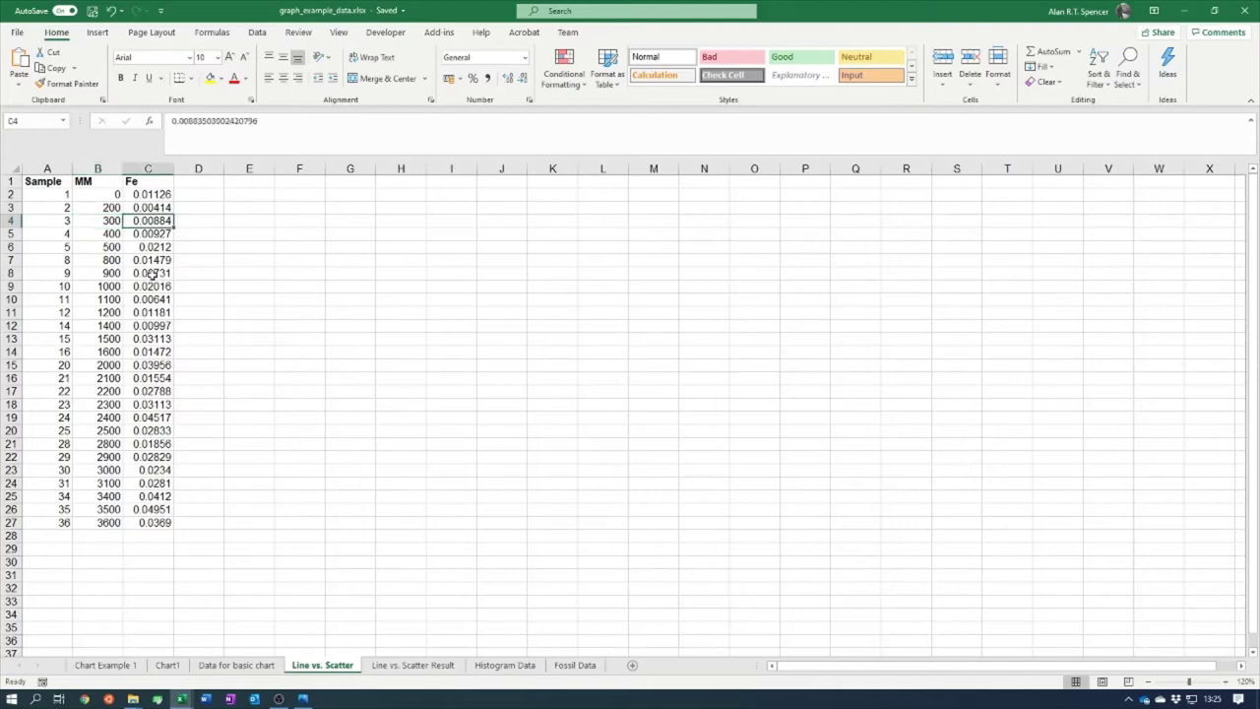
left_click(100, 185)
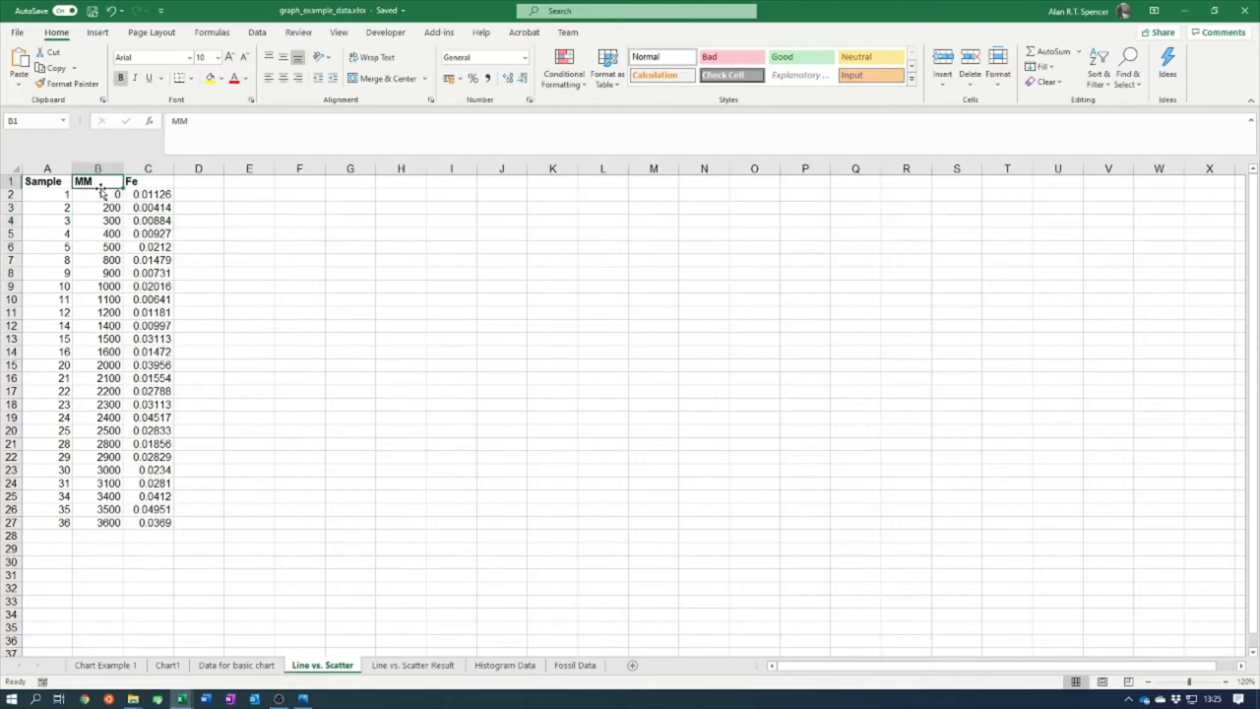
left_click(159, 181)
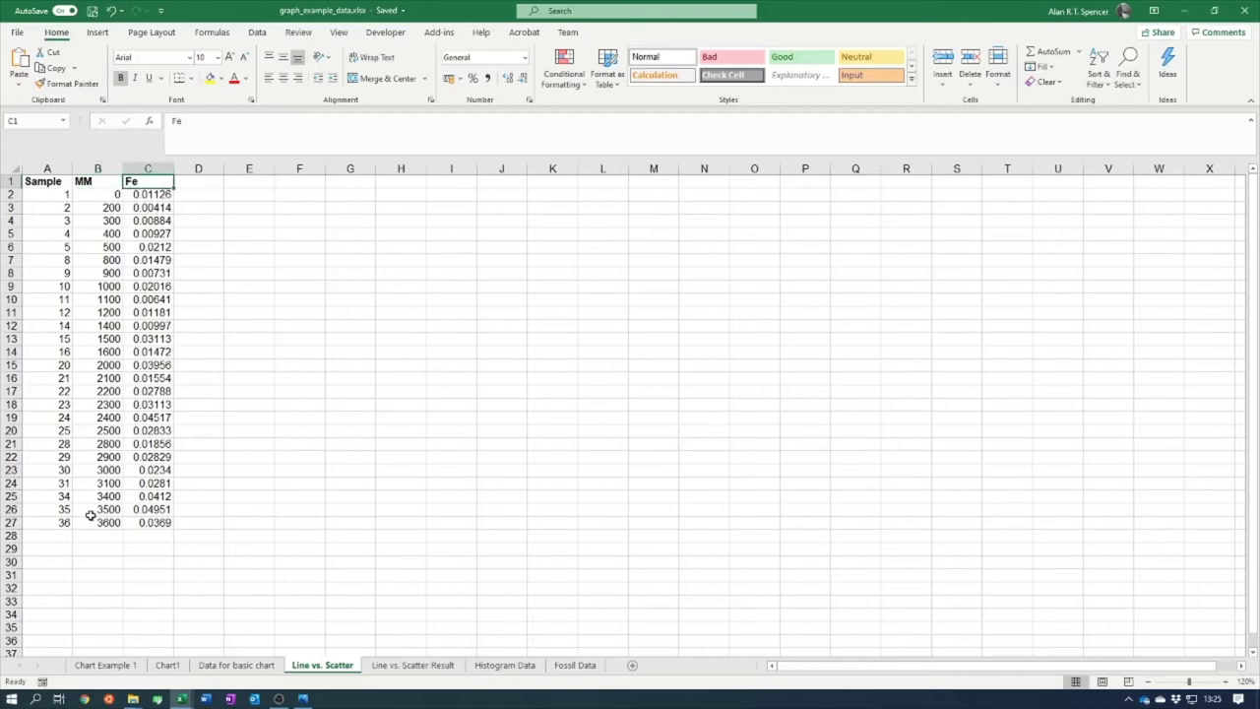
left_click(158, 196)
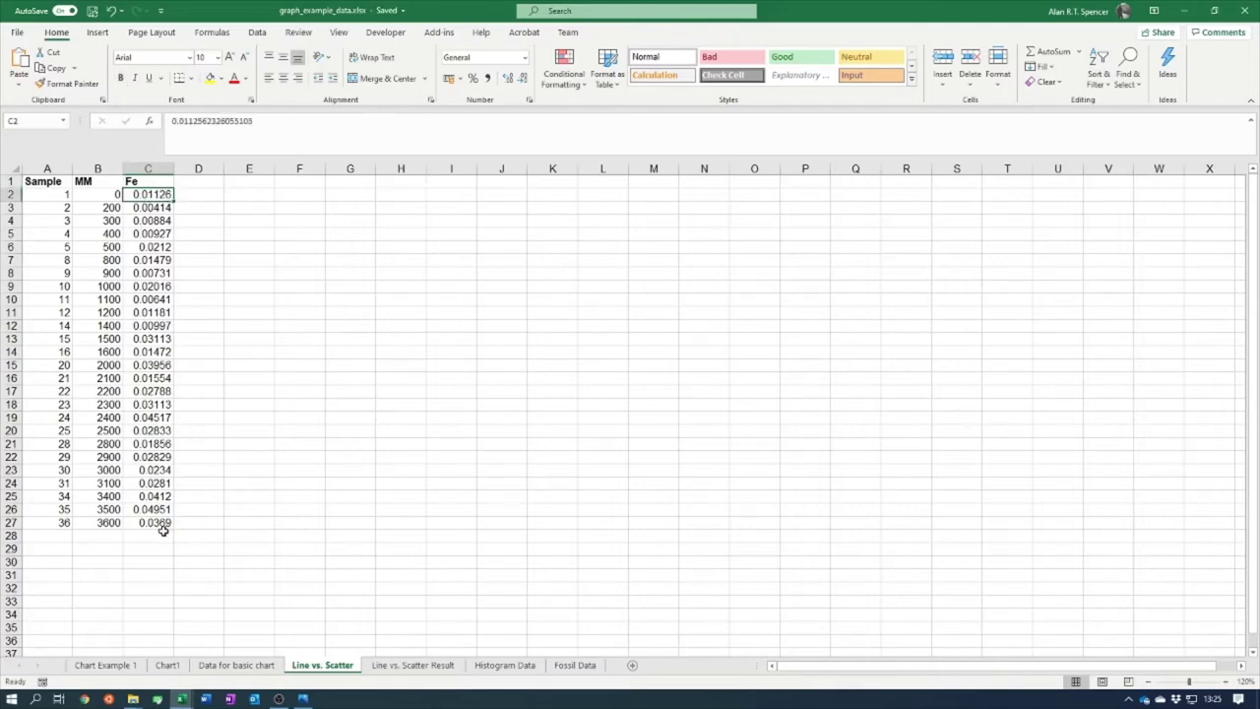
left_click(249, 218)
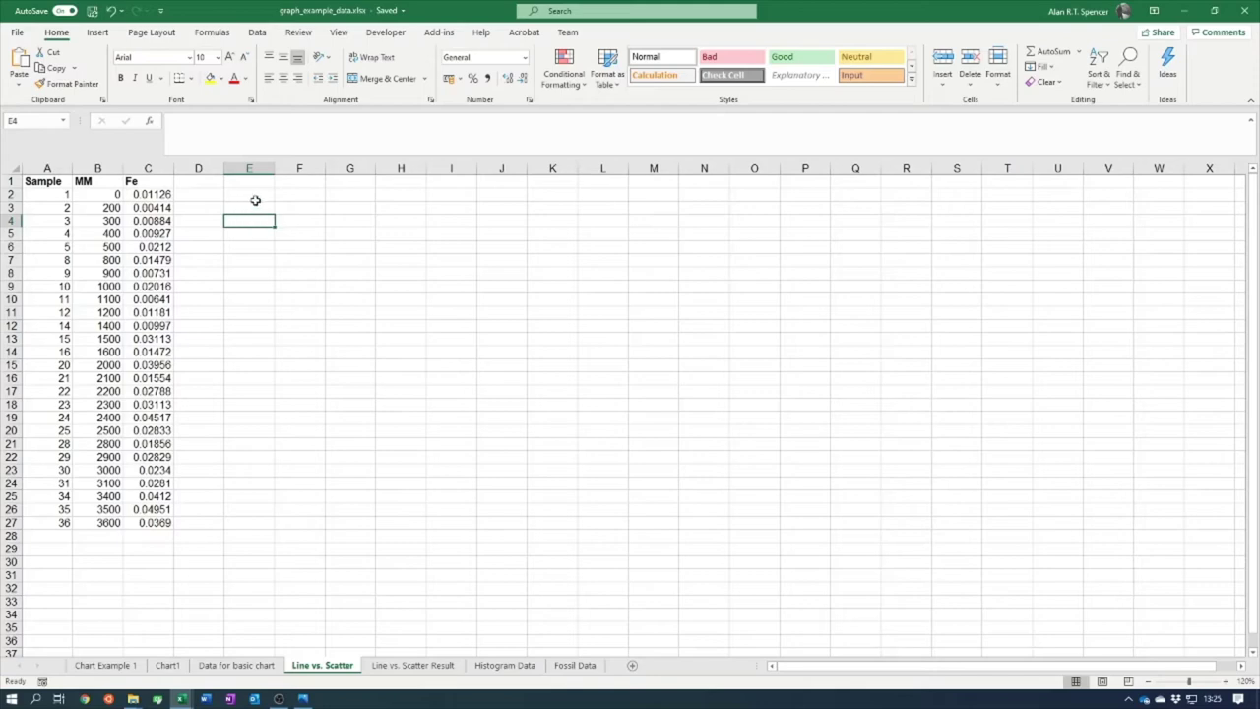
left_click(255, 198)
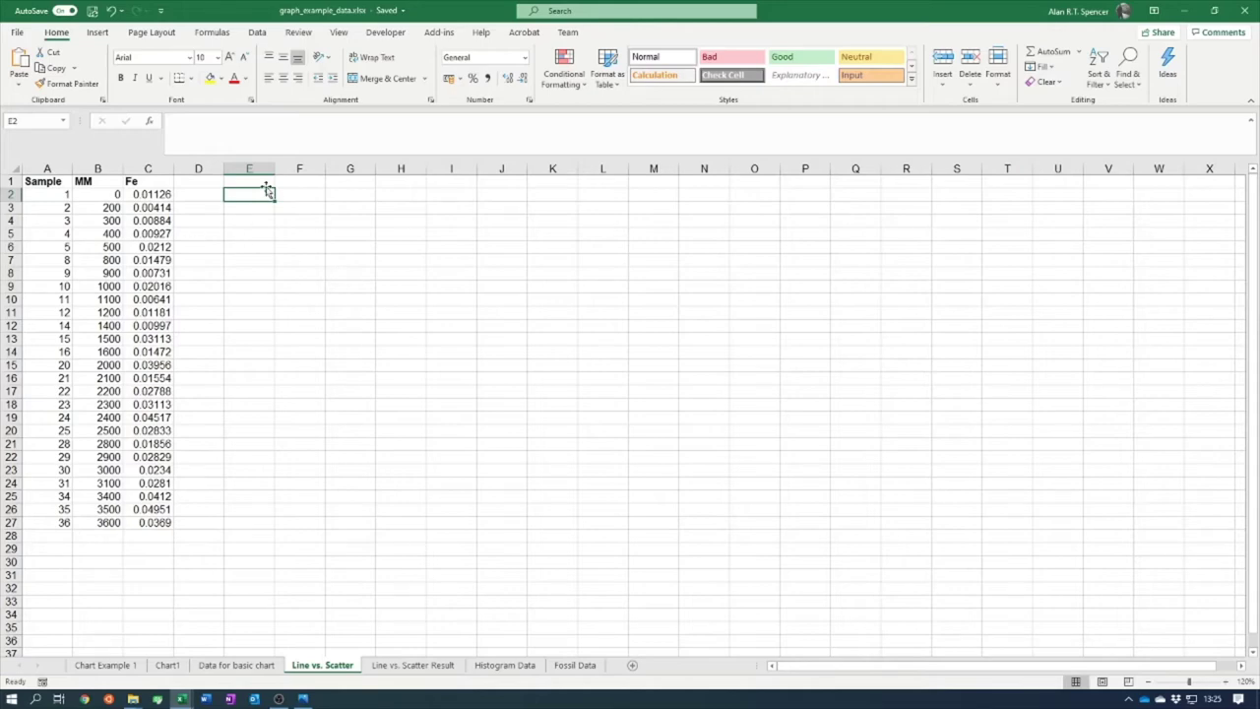
- Insert a 2-D line chart with markers from the MM and Fe data in B1:C27
left_click_drag(98, 182, 169, 528)
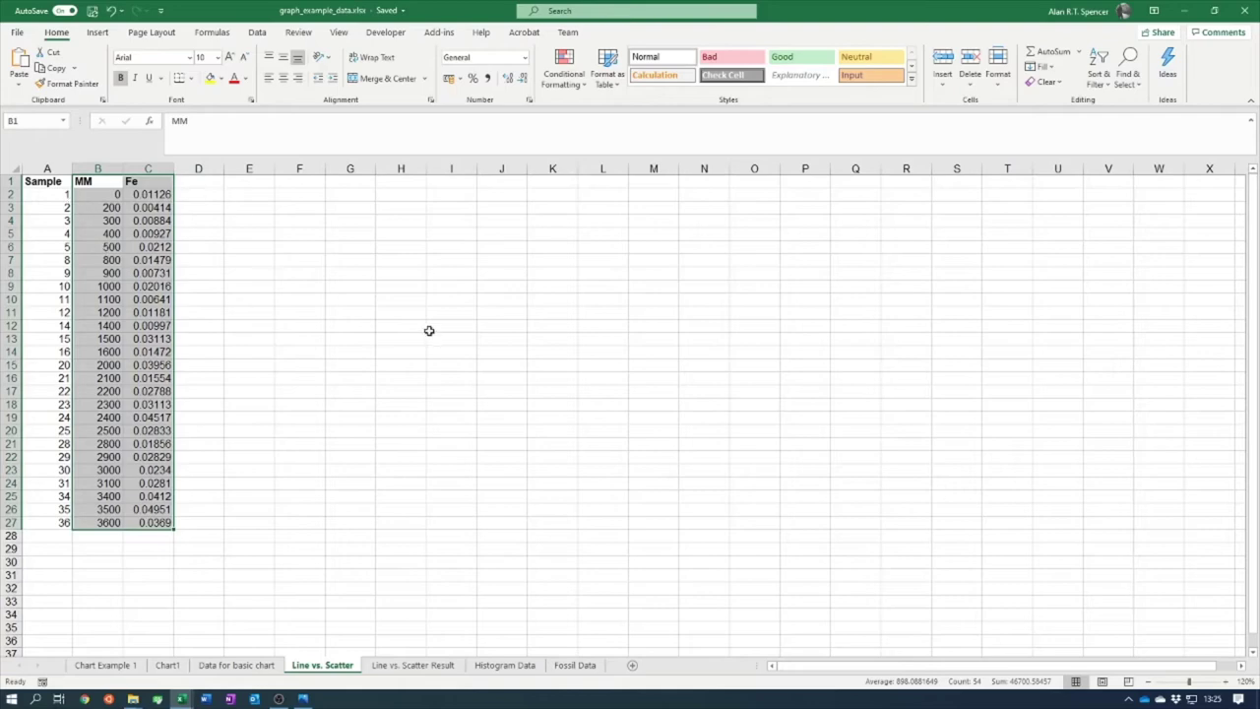
left_click(98, 32)
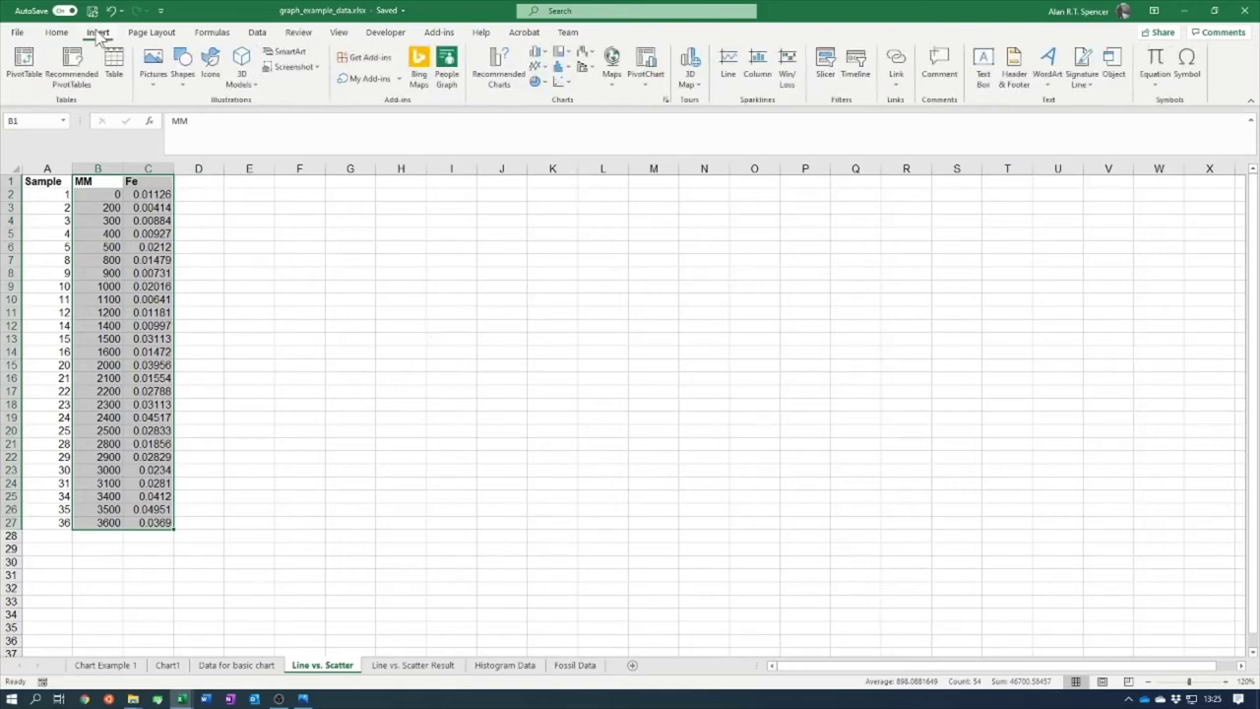
left_click(546, 73)
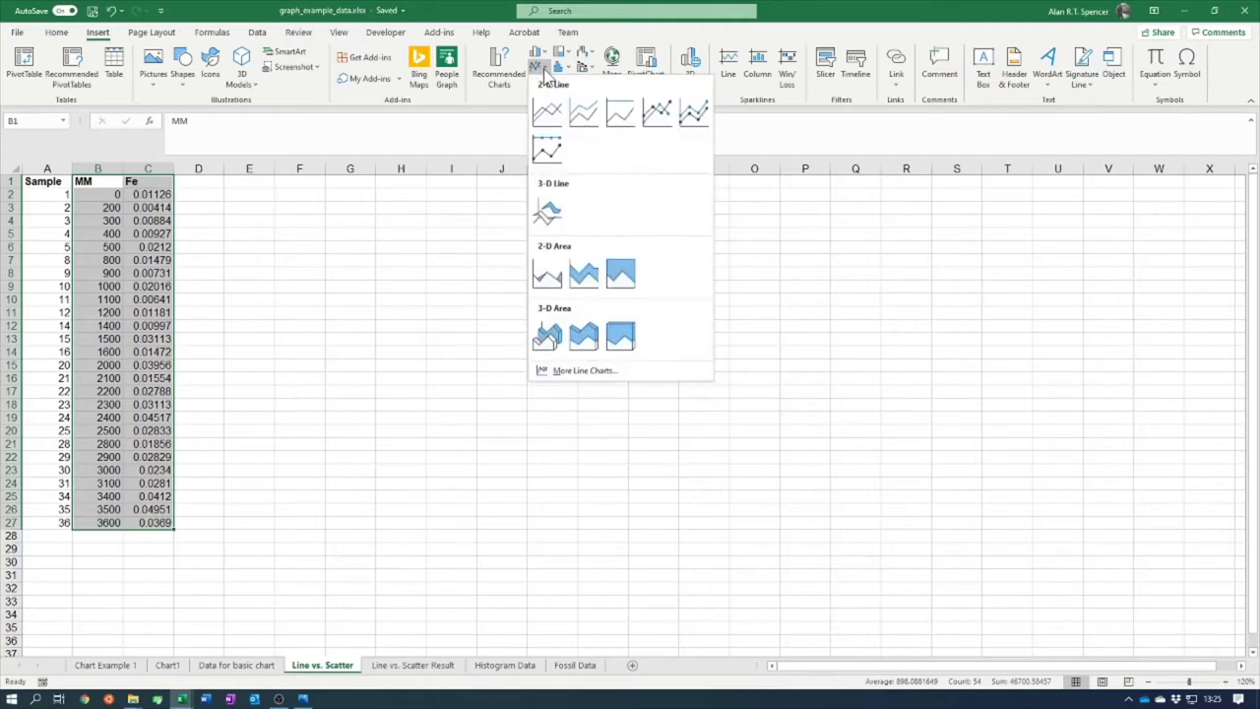
left_click(658, 112)
- Place the line chart beside the data table and resize it to span about columns E to R and rows 1 to 15
left_click_drag(709, 321, 487, 197)
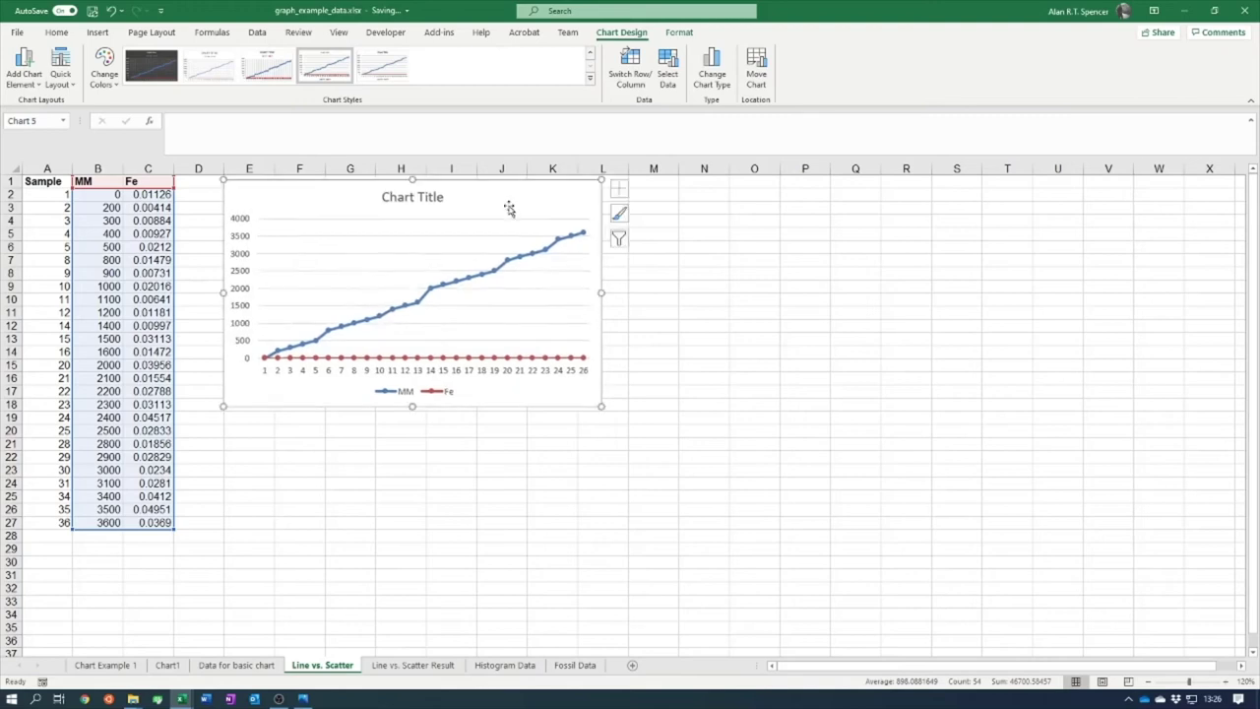
mouse_move(605, 292)
left_mouse_down()
mouse_move(981, 267)
mouse_move(933, 268)
left_mouse_up()
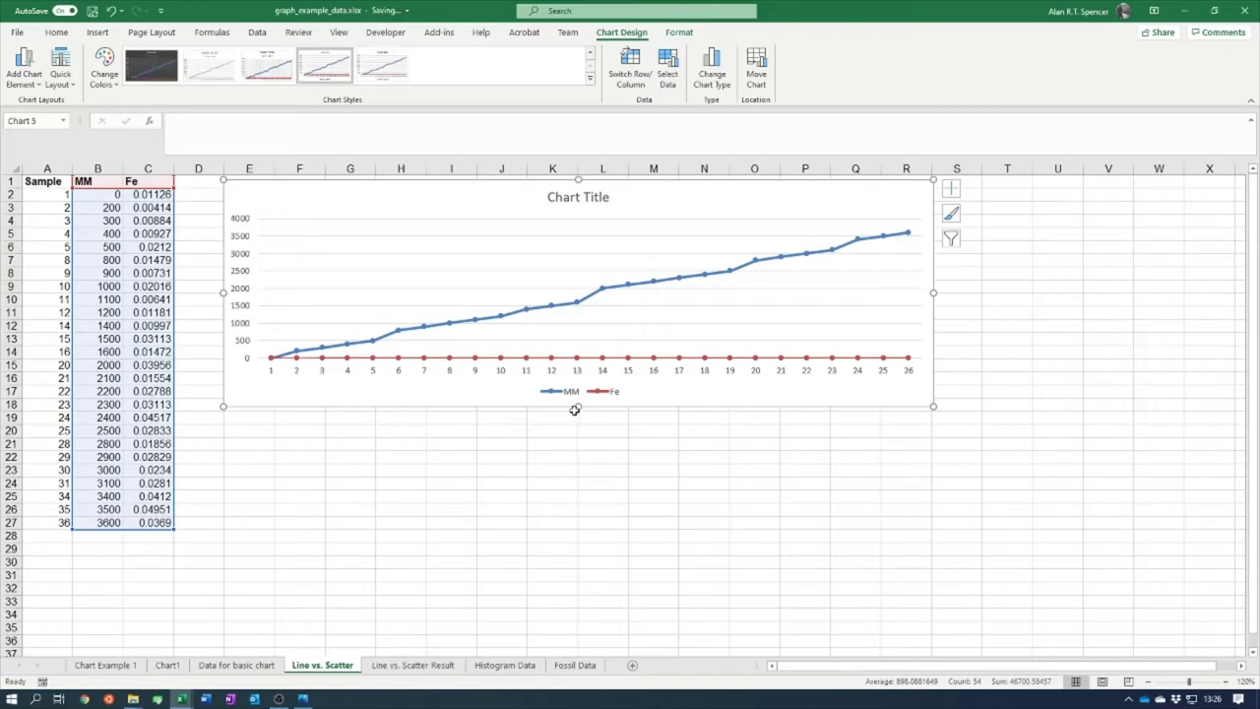
left_click_drag(575, 409, 579, 380)
left_click(585, 433)
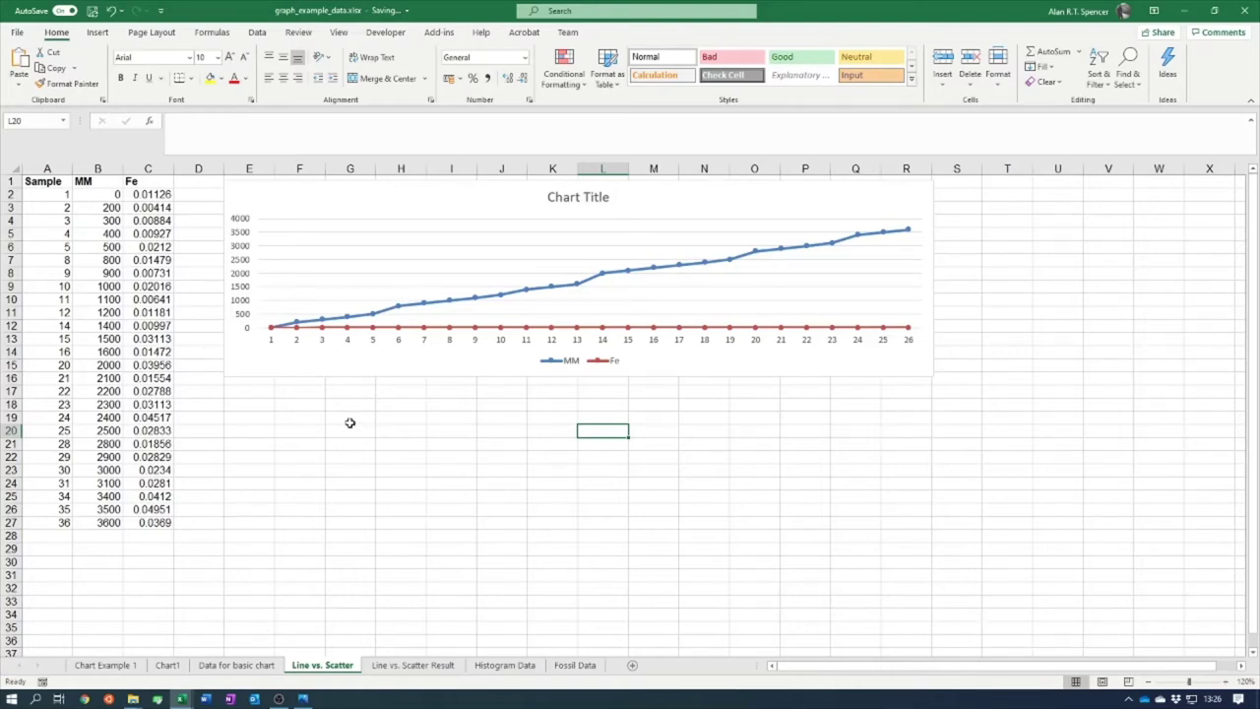
- Open the line chart's data source settings and exclude the MM series, keeping only Fe
left_click(360, 200)
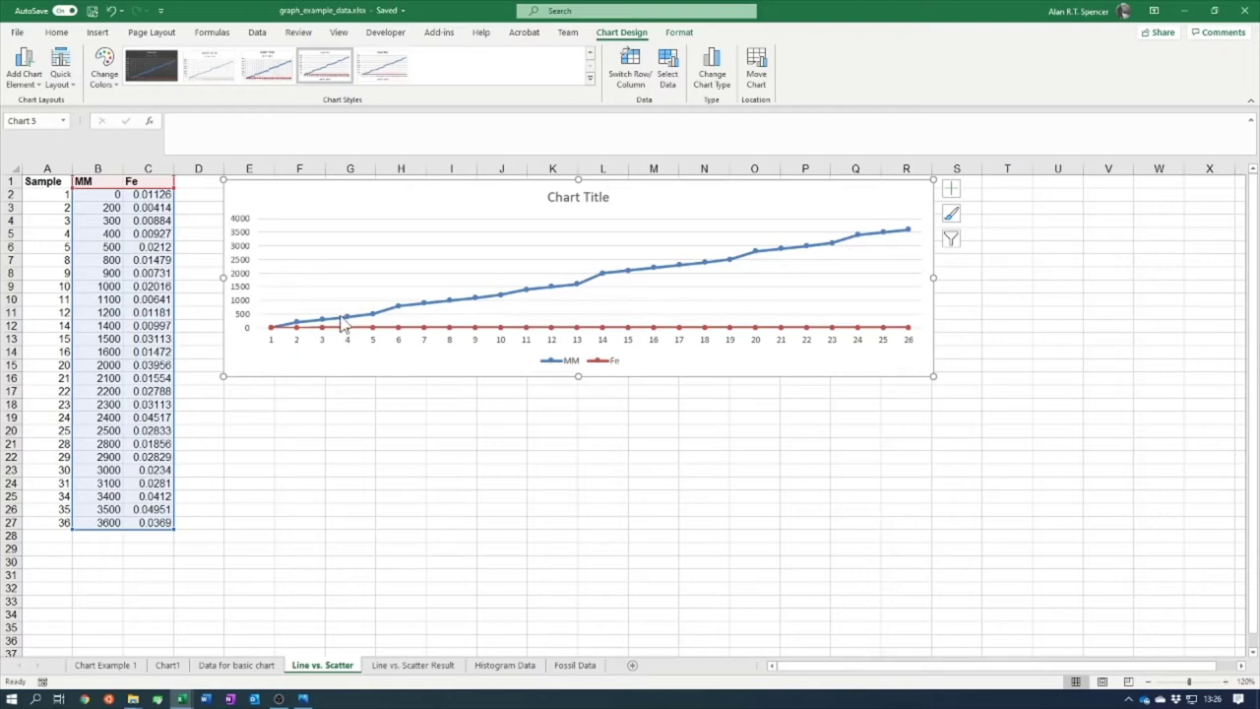
mouse_move(342, 325)
right_click(424, 209)
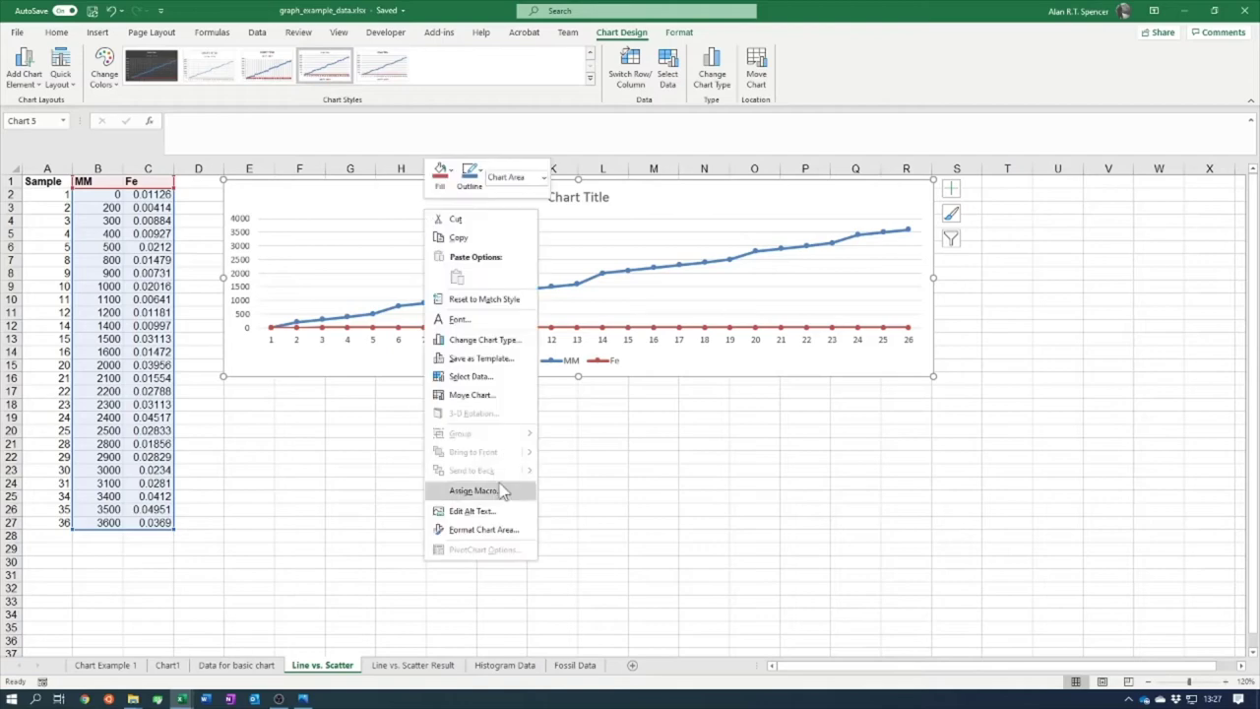
left_click(495, 377)
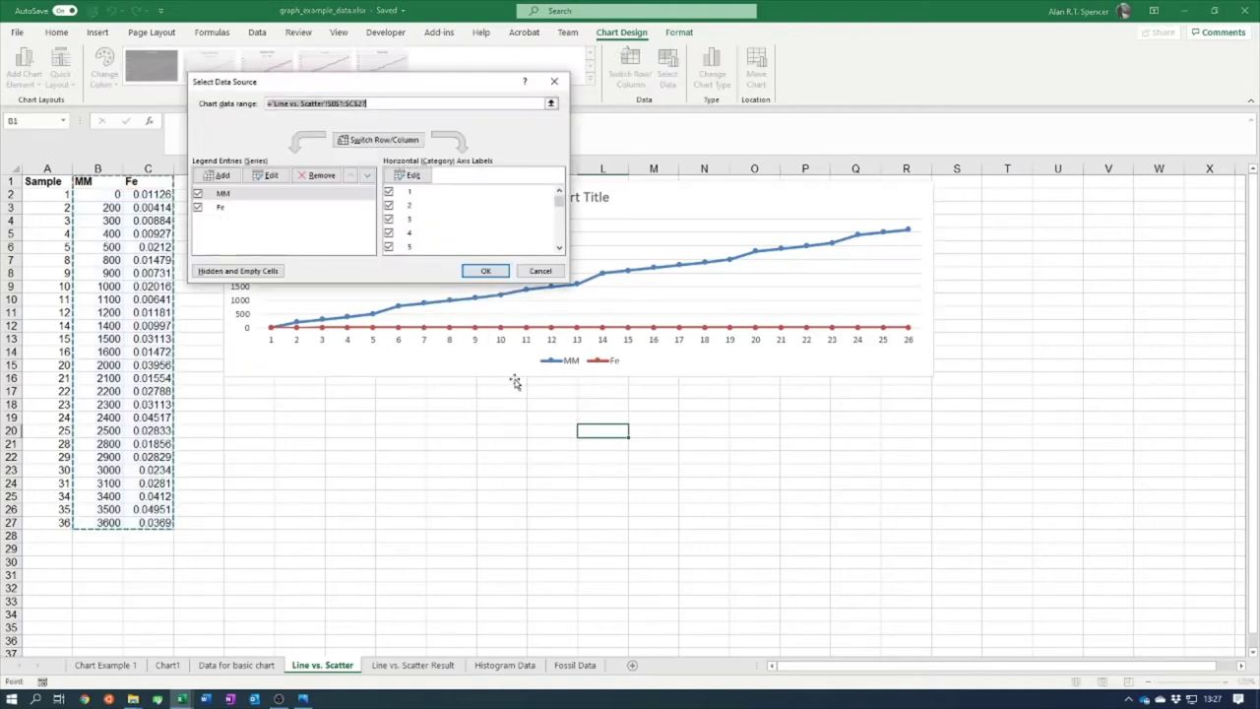
left_click(198, 194)
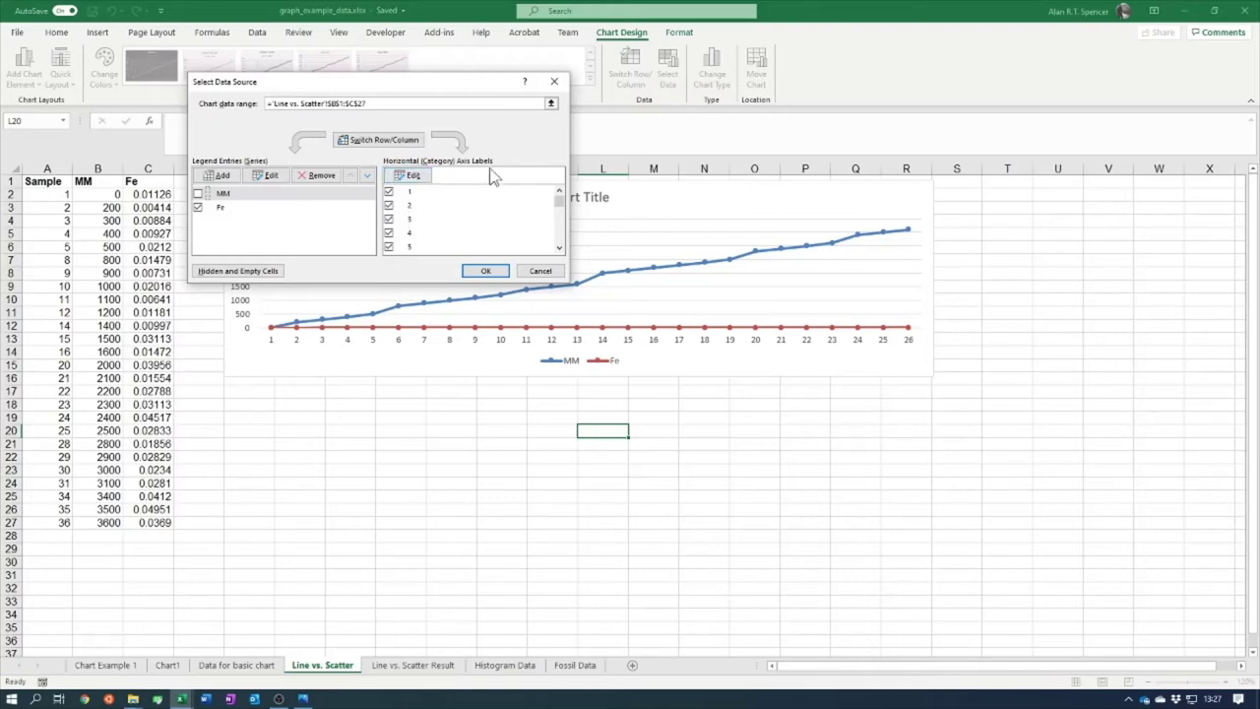
- Use the MM values in B2:B27 as the line chart's horizontal axis labels and apply the data source changes
left_click(412, 175)
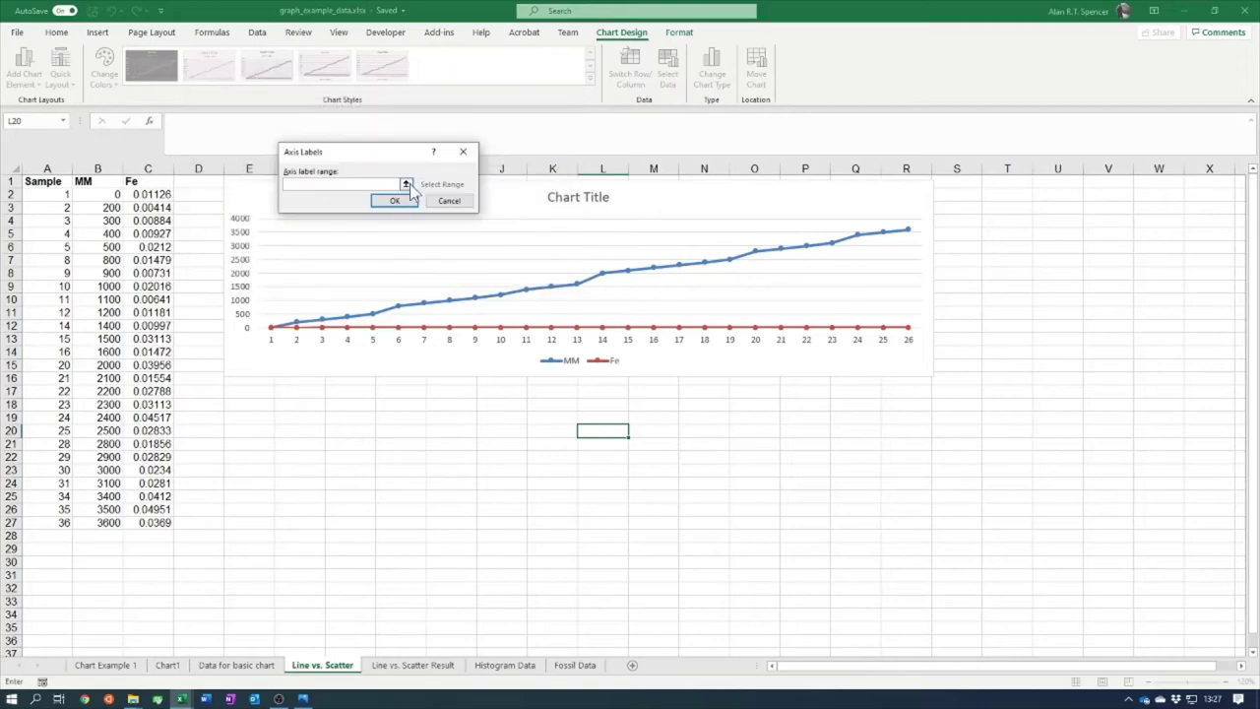
left_click_drag(101, 199, 105, 522)
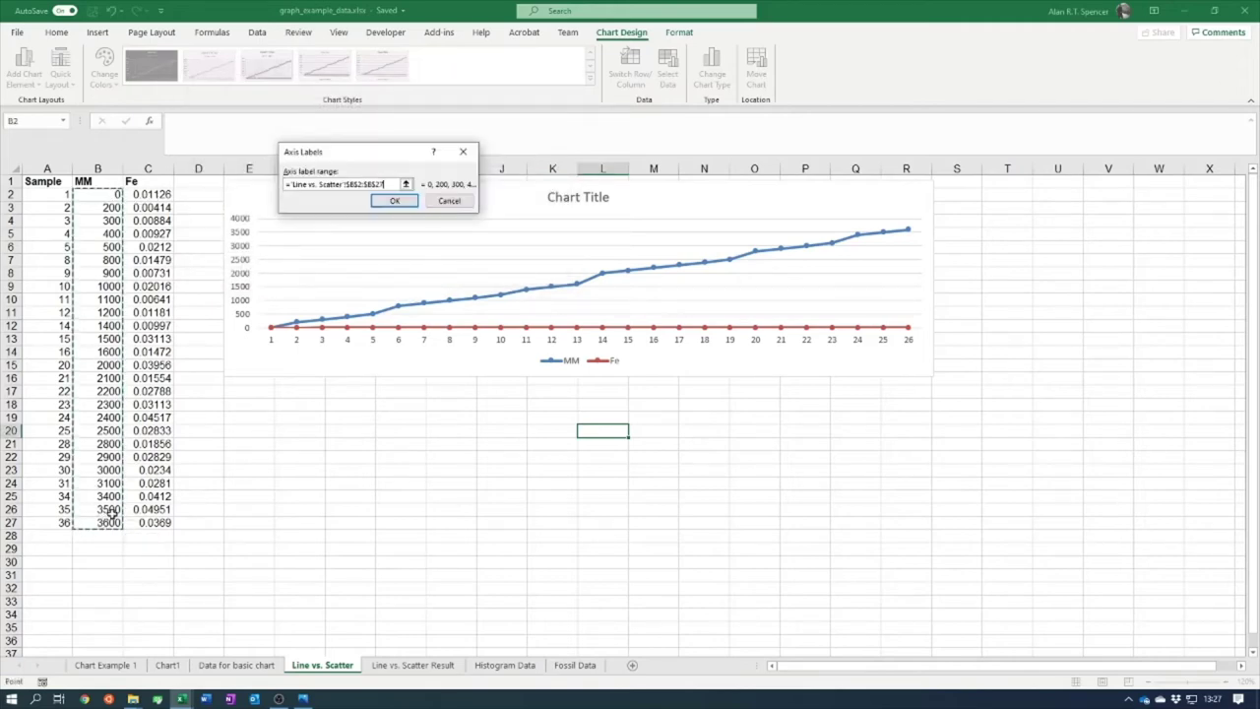
left_click(394, 201)
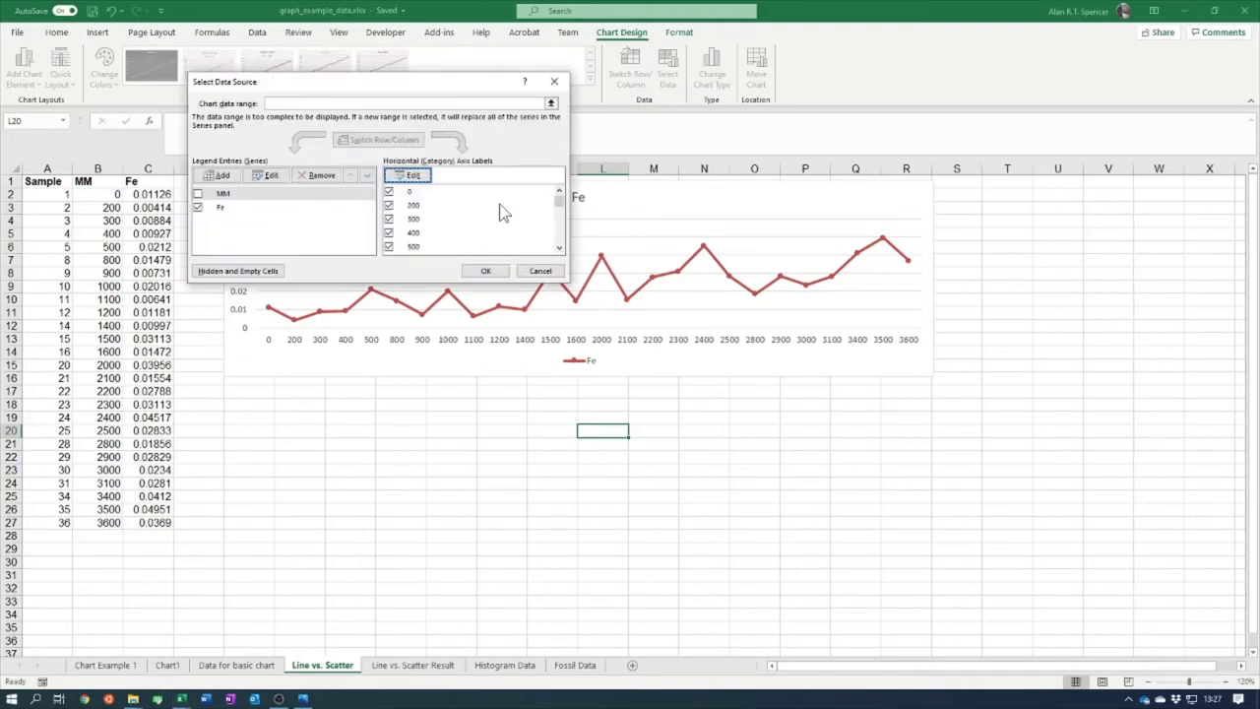
left_click_drag(428, 86, 952, 418)
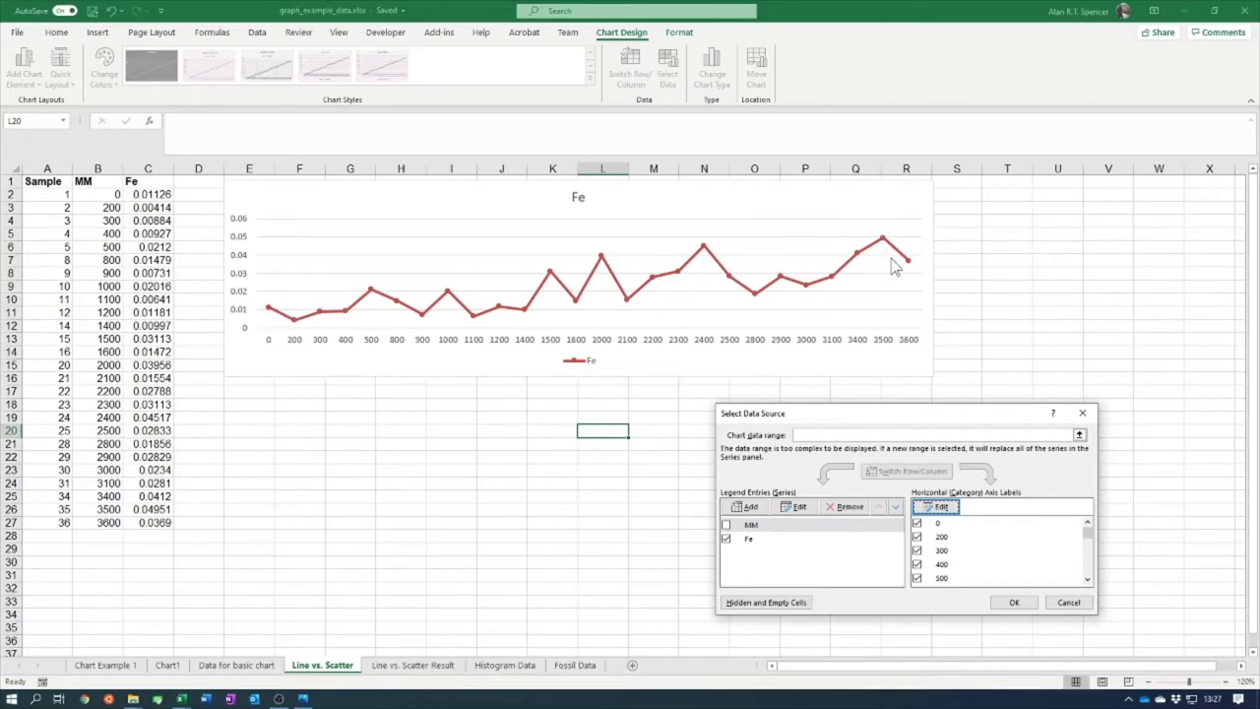
left_click(1014, 603)
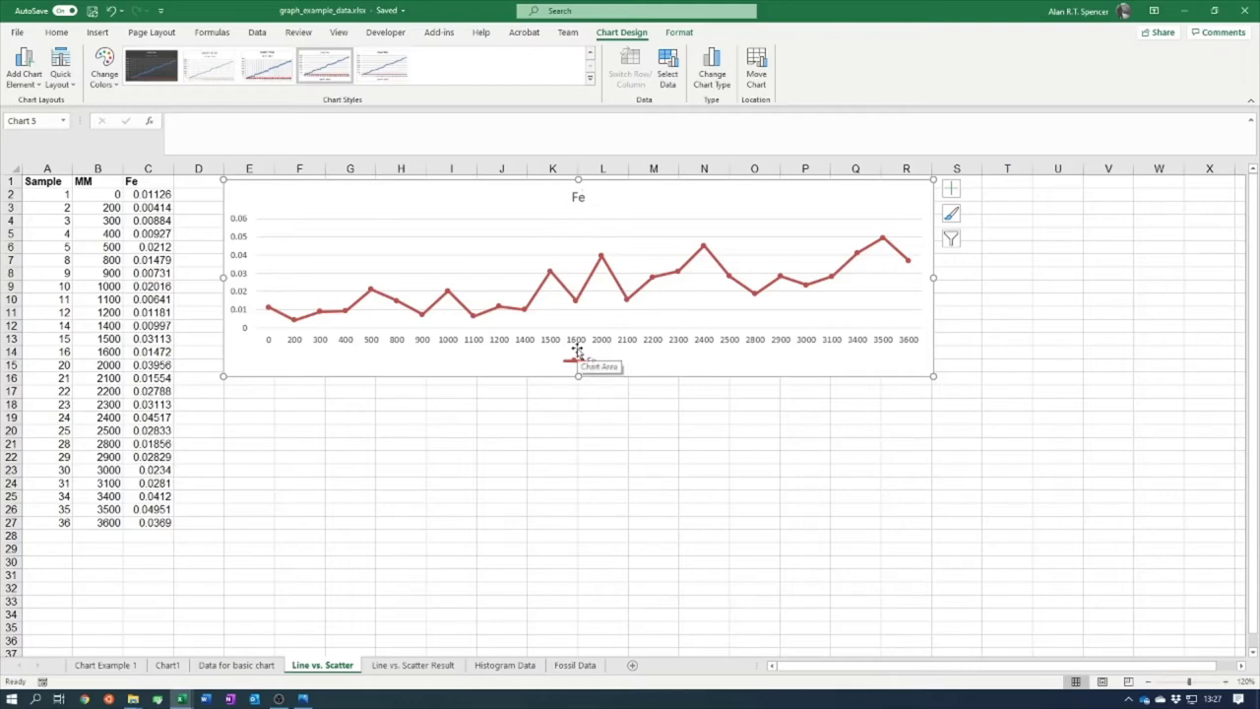
- Remove the legend from the Fe line chart
left_click(950, 189)
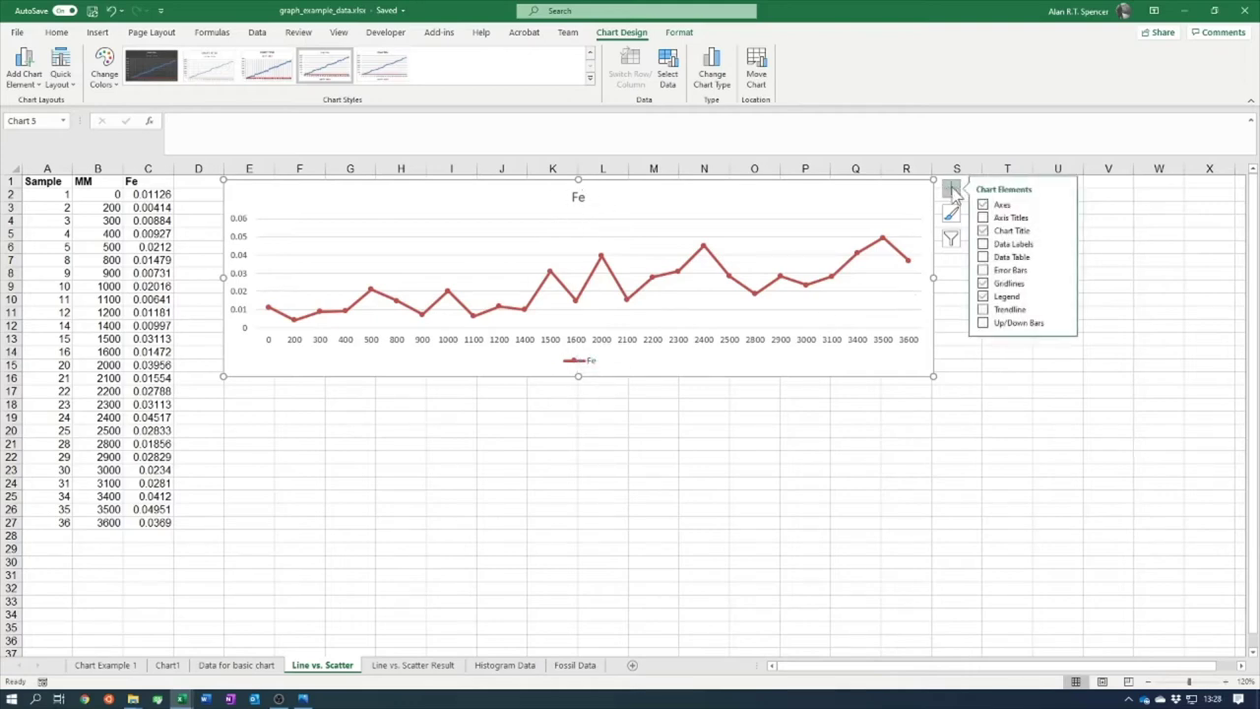
left_click(985, 297)
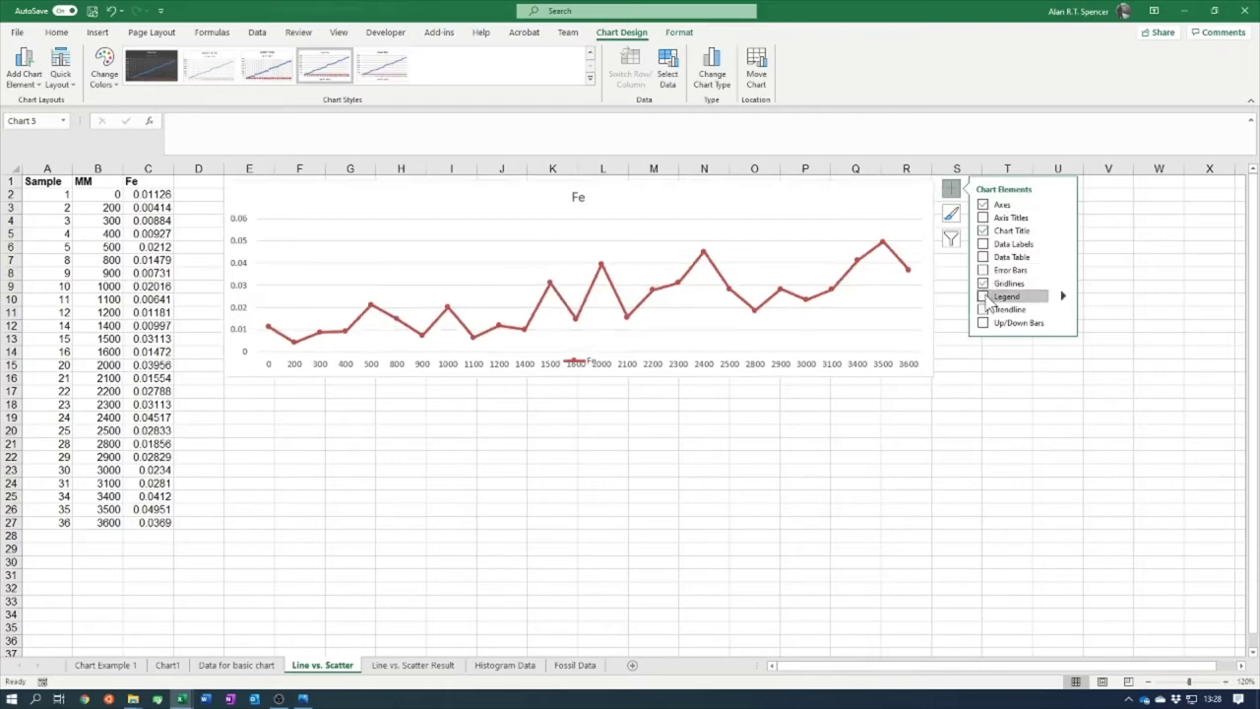
left_click(997, 419)
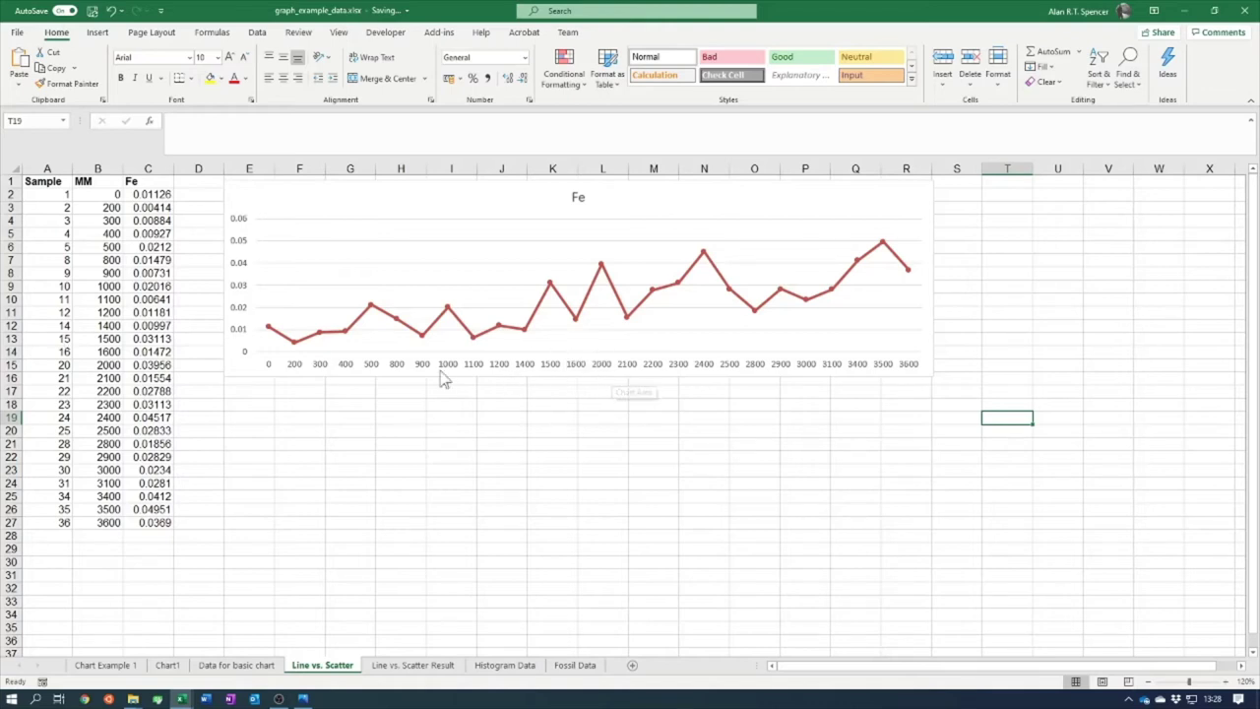
- Add horizontal and vertical axis titles to the Fe line chart
left_click(841, 222)
left_click(953, 193)
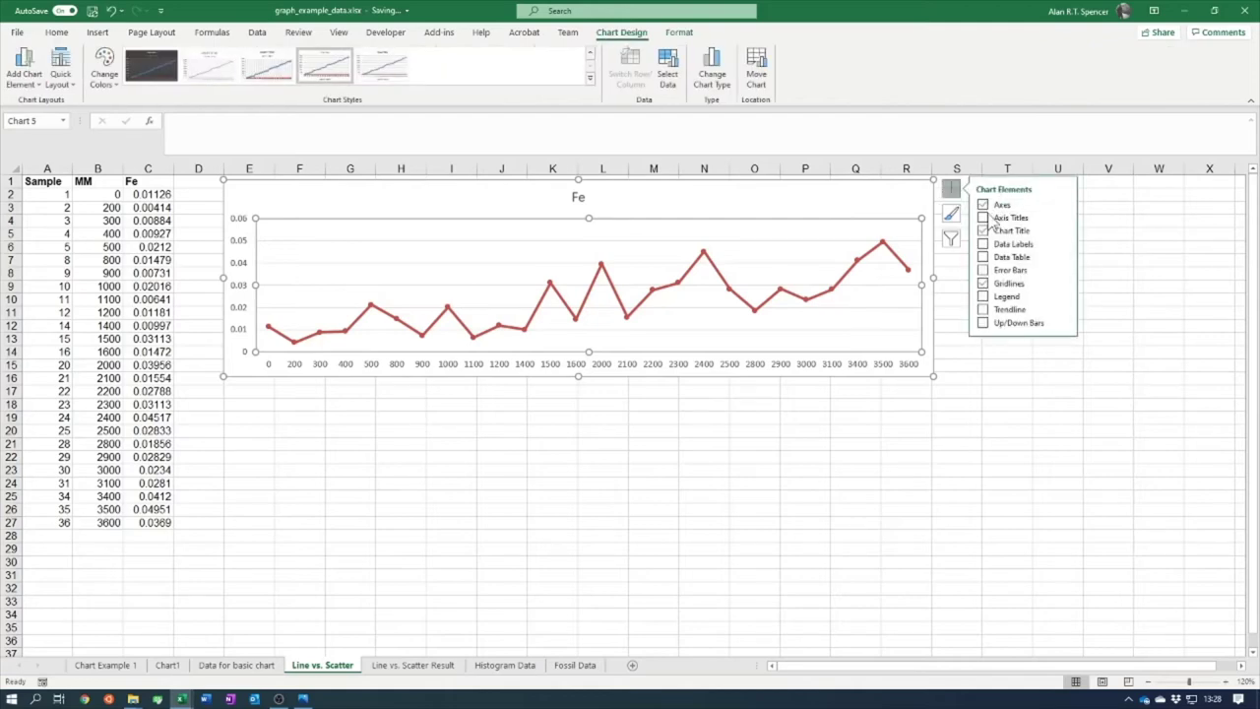
left_click(983, 218)
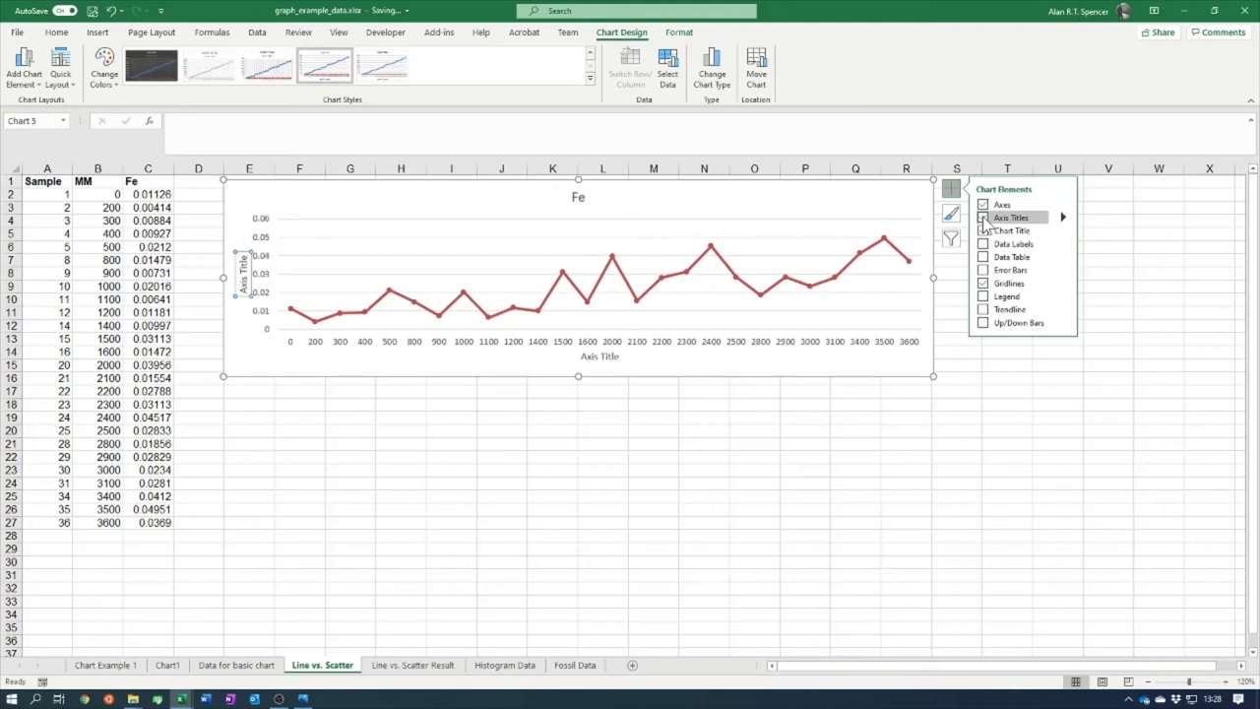
left_click(995, 379)
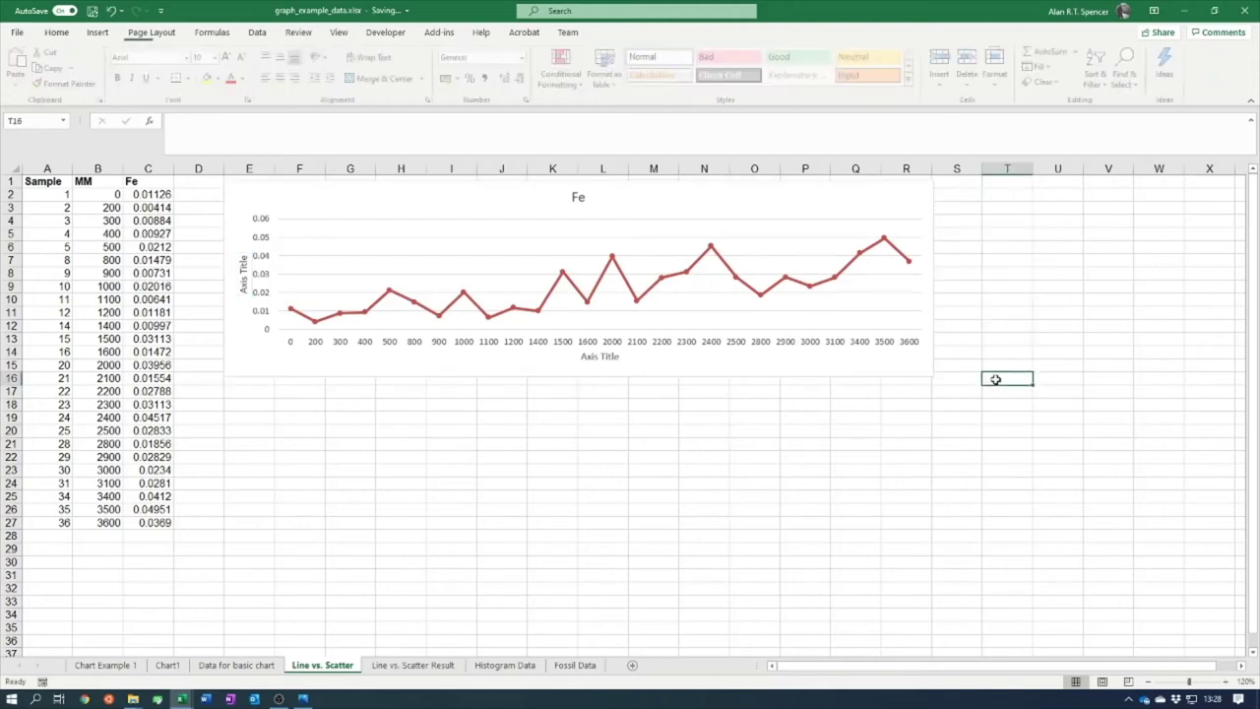
- Name the line chart's horizontal axis "Sample (mm)" and centre the title beneath the axis
left_click(612, 358)
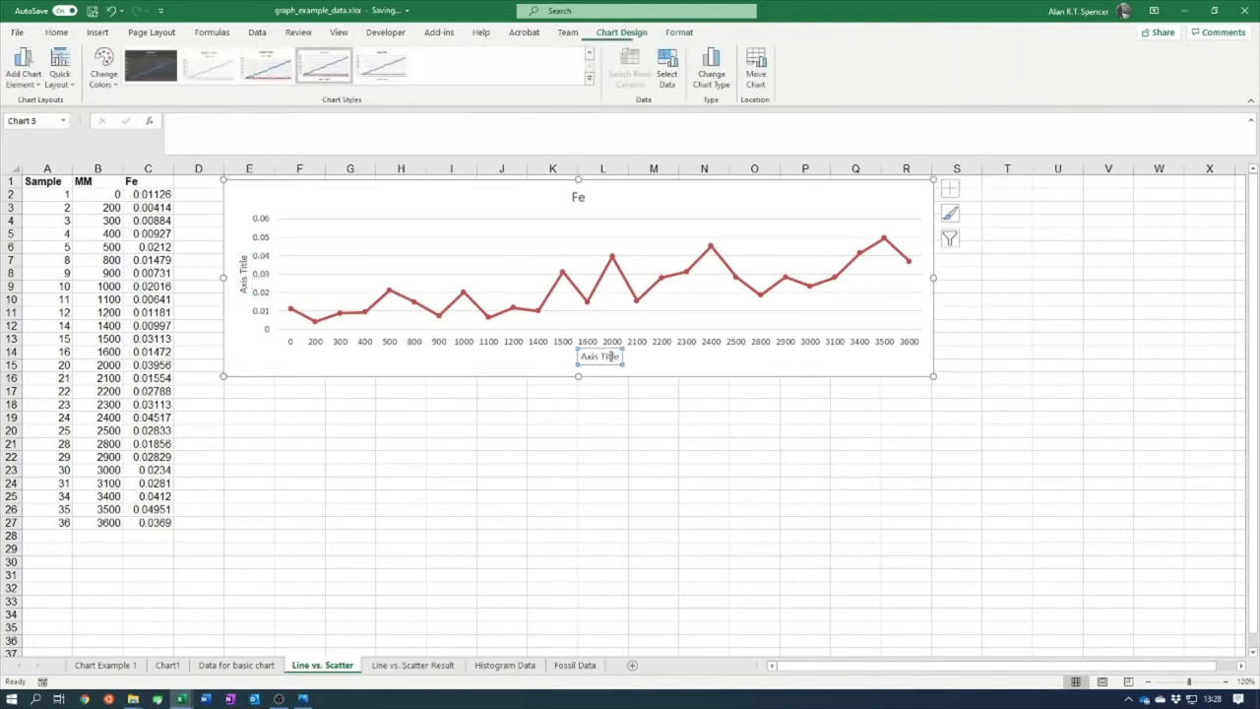
double_click(582, 359)
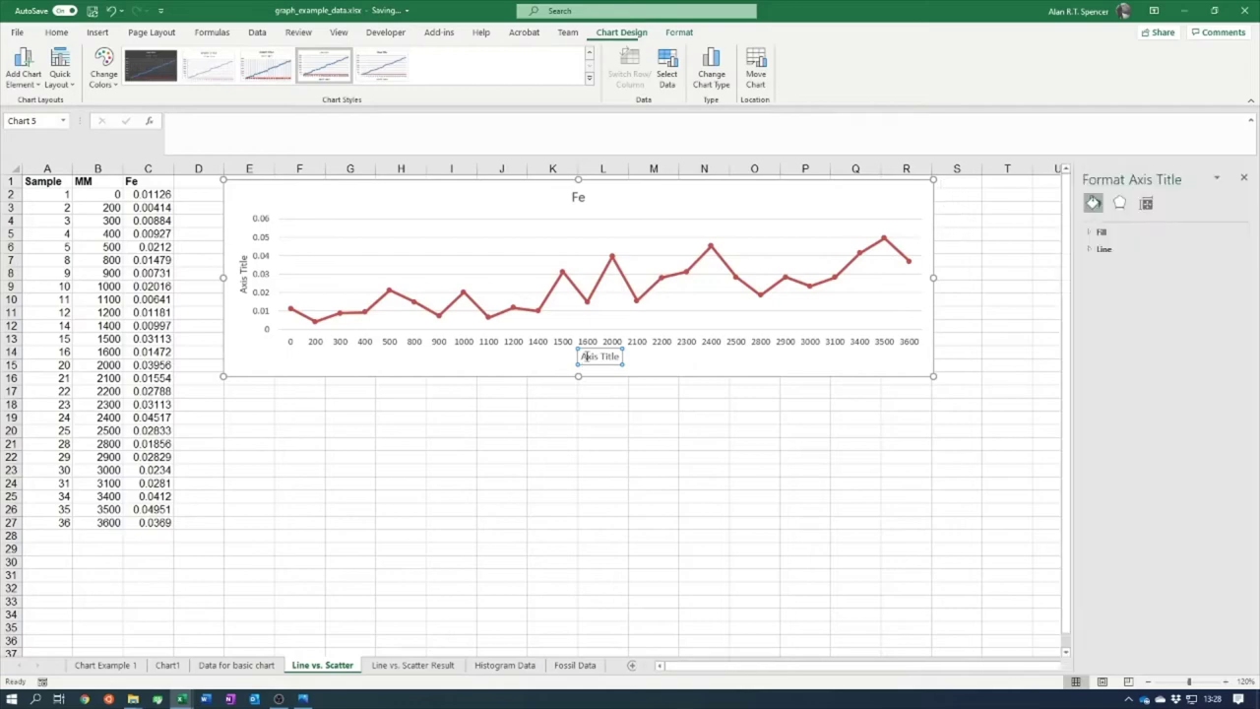
left_click_drag(547, 357, 590, 359)
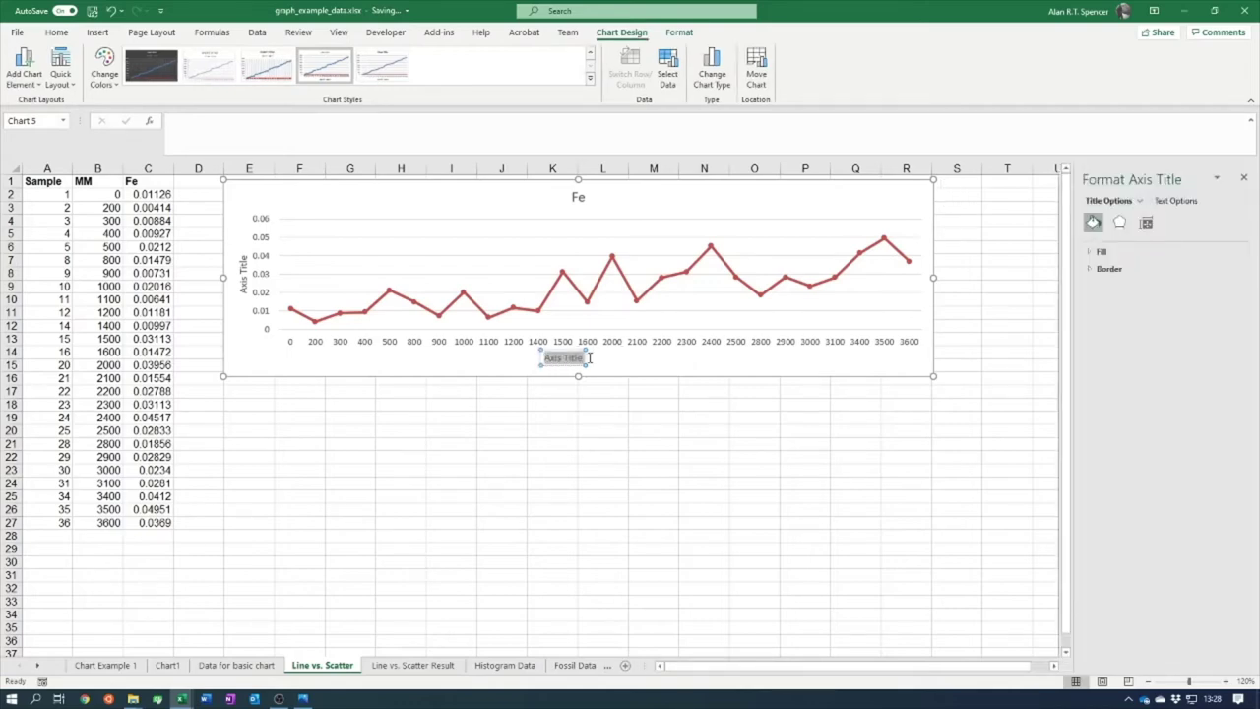
type("Sample (mm")
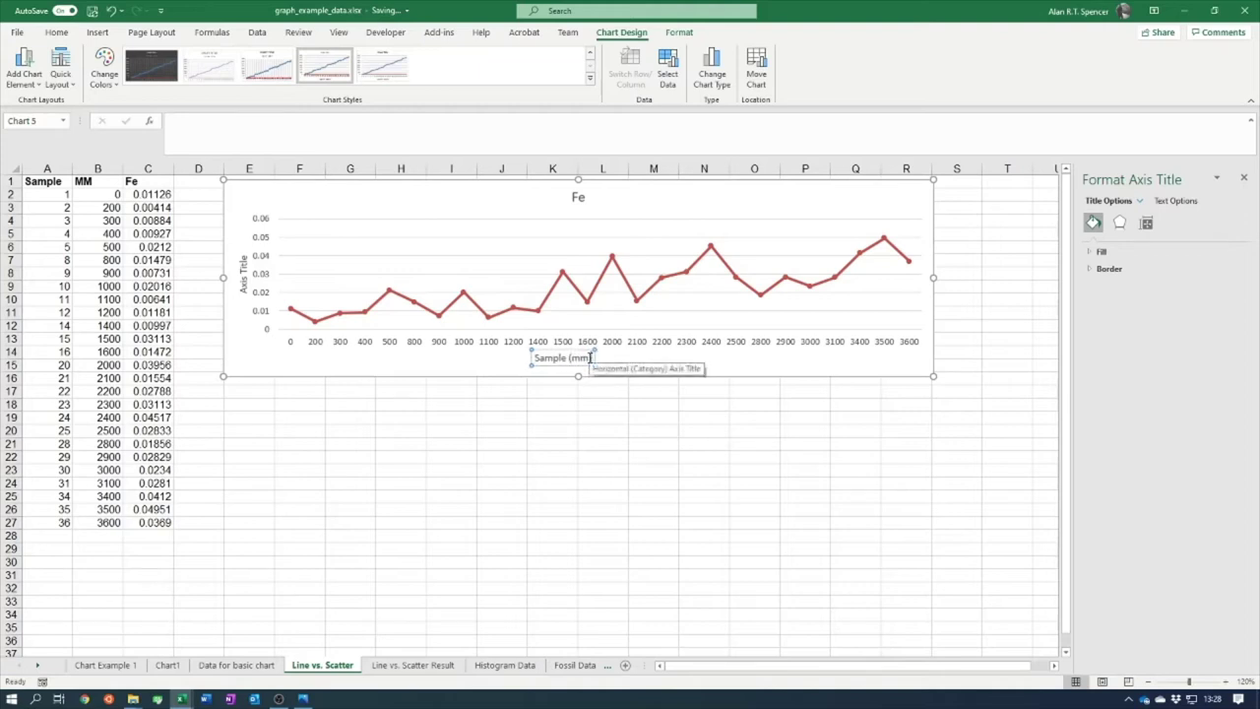
type(")")
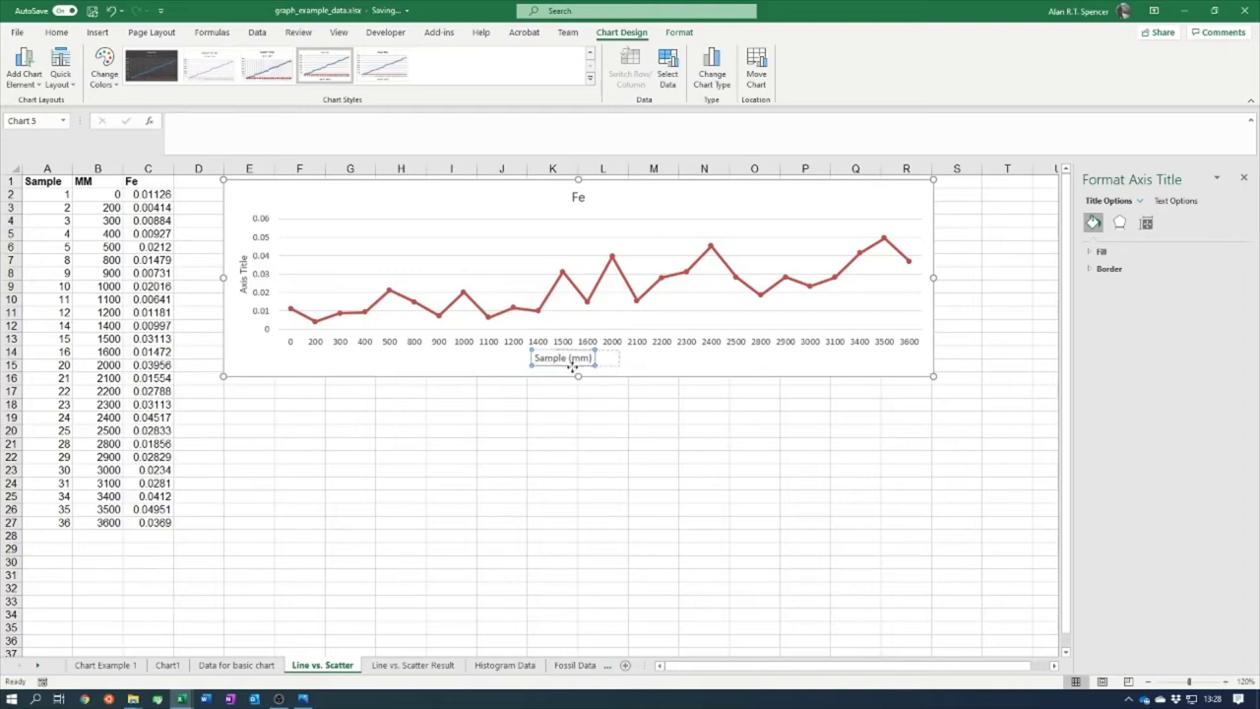
left_click_drag(572, 365, 569, 357)
left_click(597, 445)
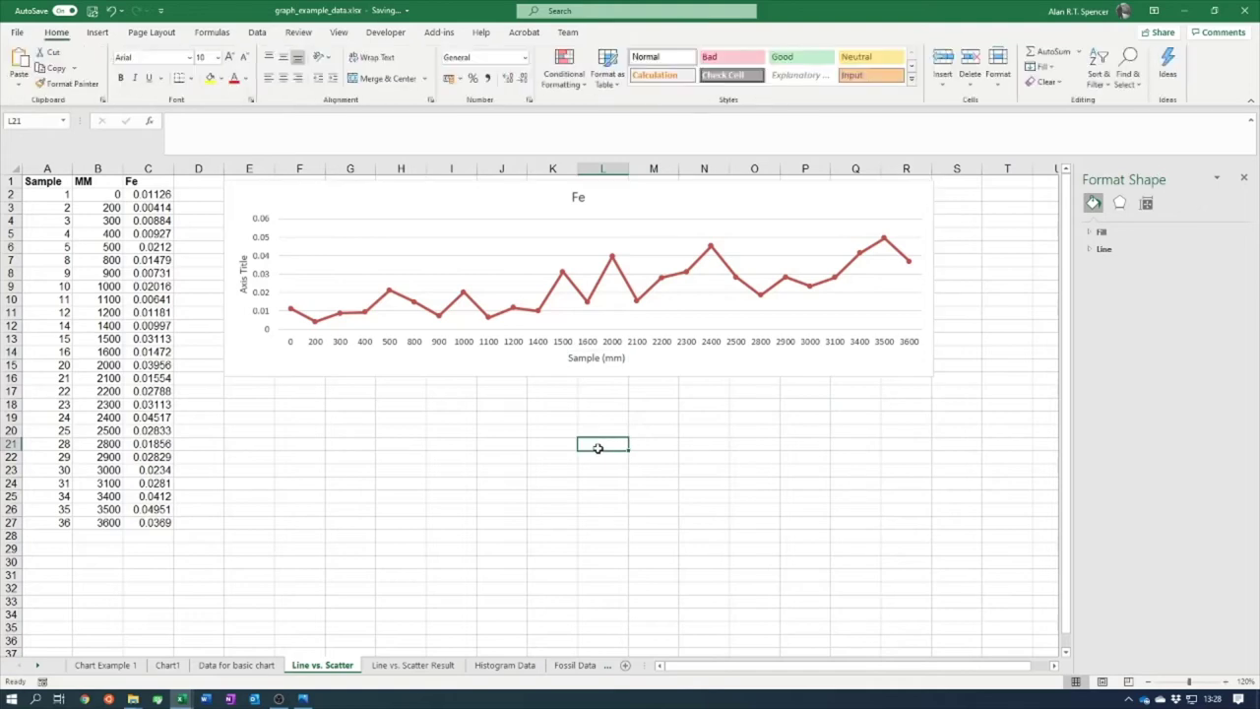
- Change the line chart's vertical axis title to "Fe Value"
left_click(243, 264)
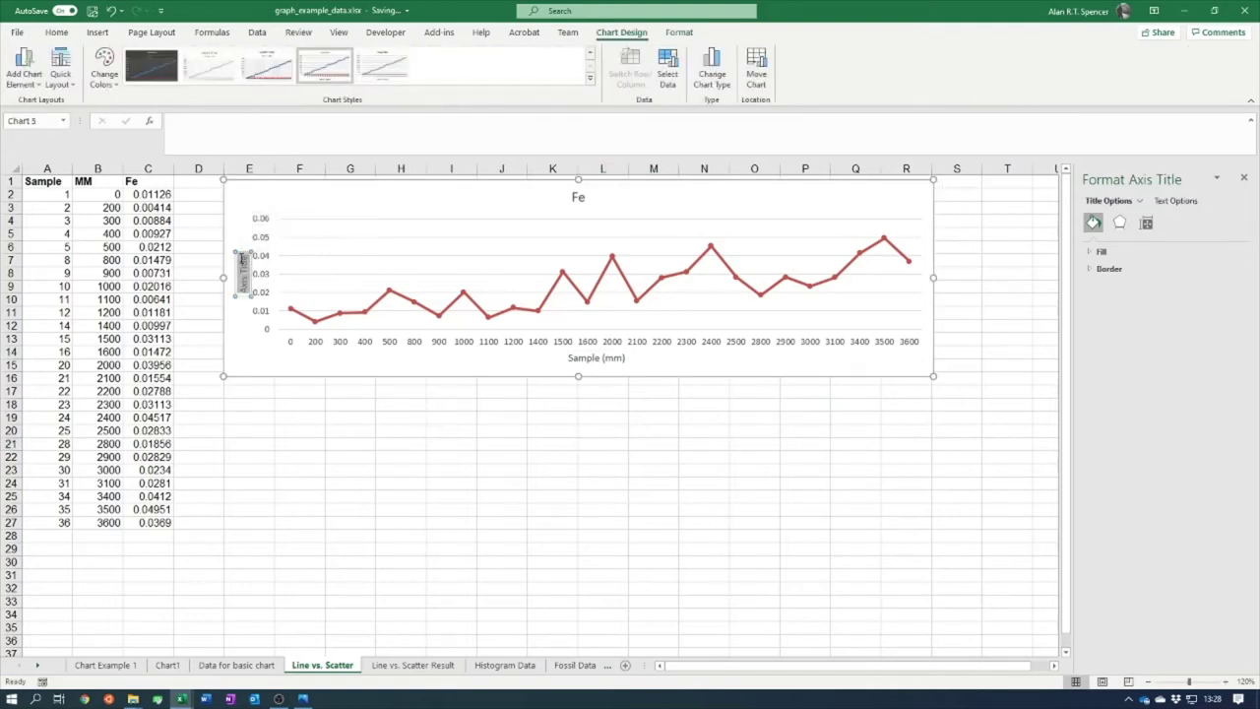
triple_click(243, 266)
key("Delete")
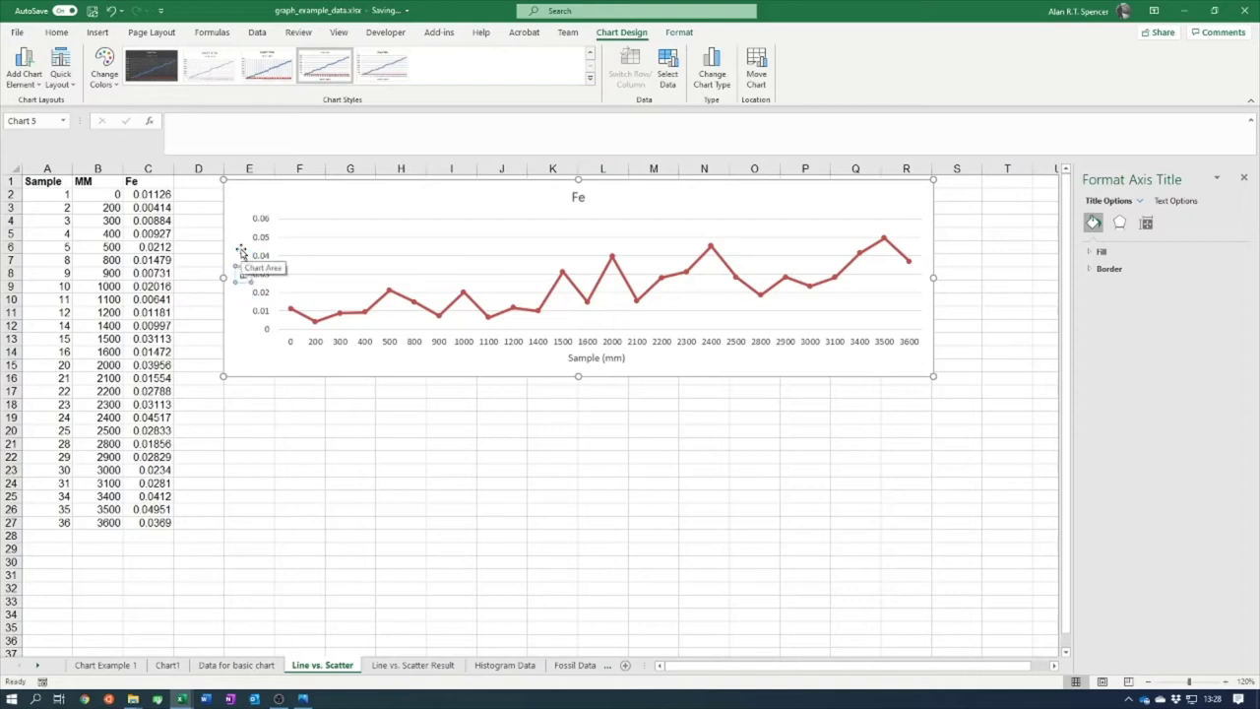
type("Fe Value")
left_click(428, 473)
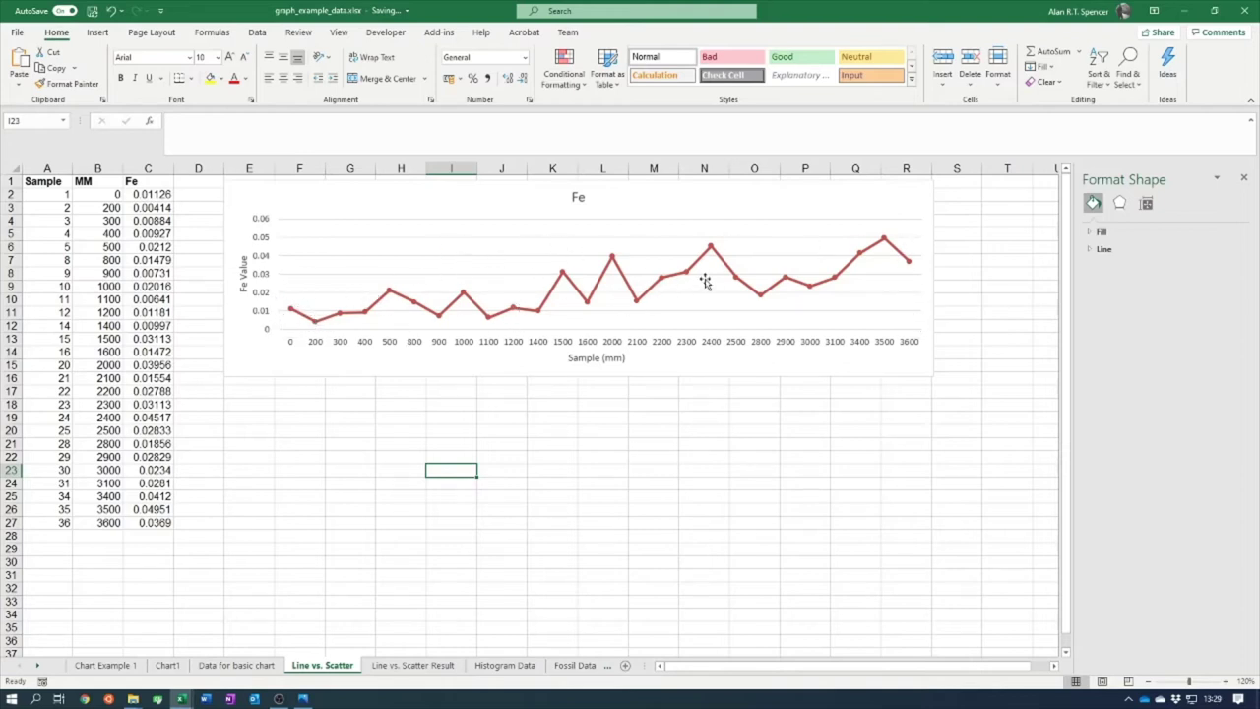
left_click(931, 408)
left_click(248, 395)
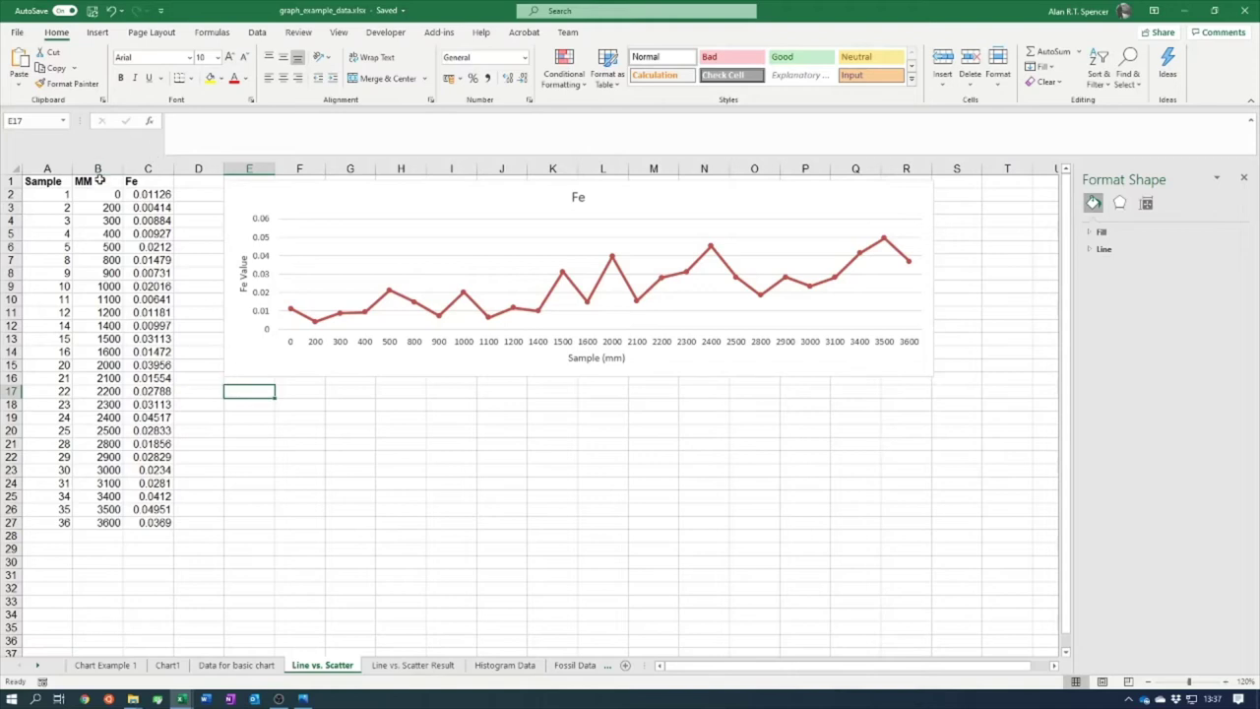
- Insert a scatter chart with straight lines and markers from the MM and Fe data in B1:C27
left_click_drag(87, 181, 156, 525)
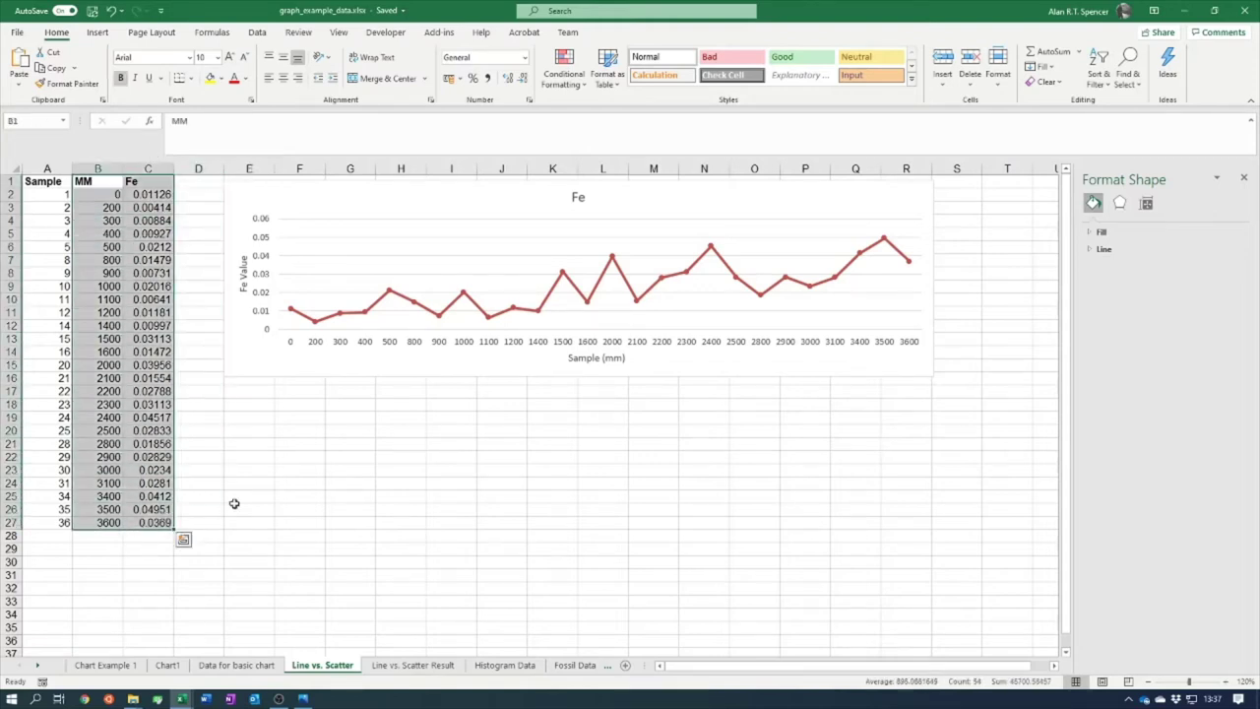
left_click(98, 33)
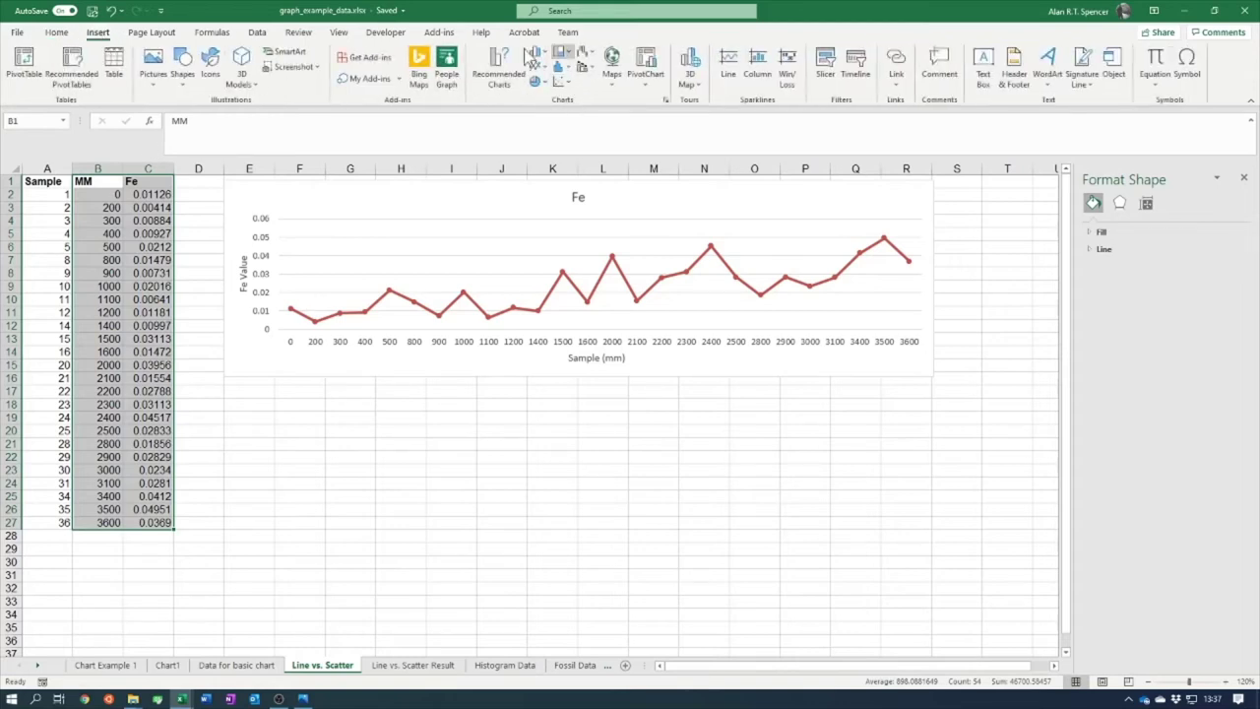
left_click(560, 85)
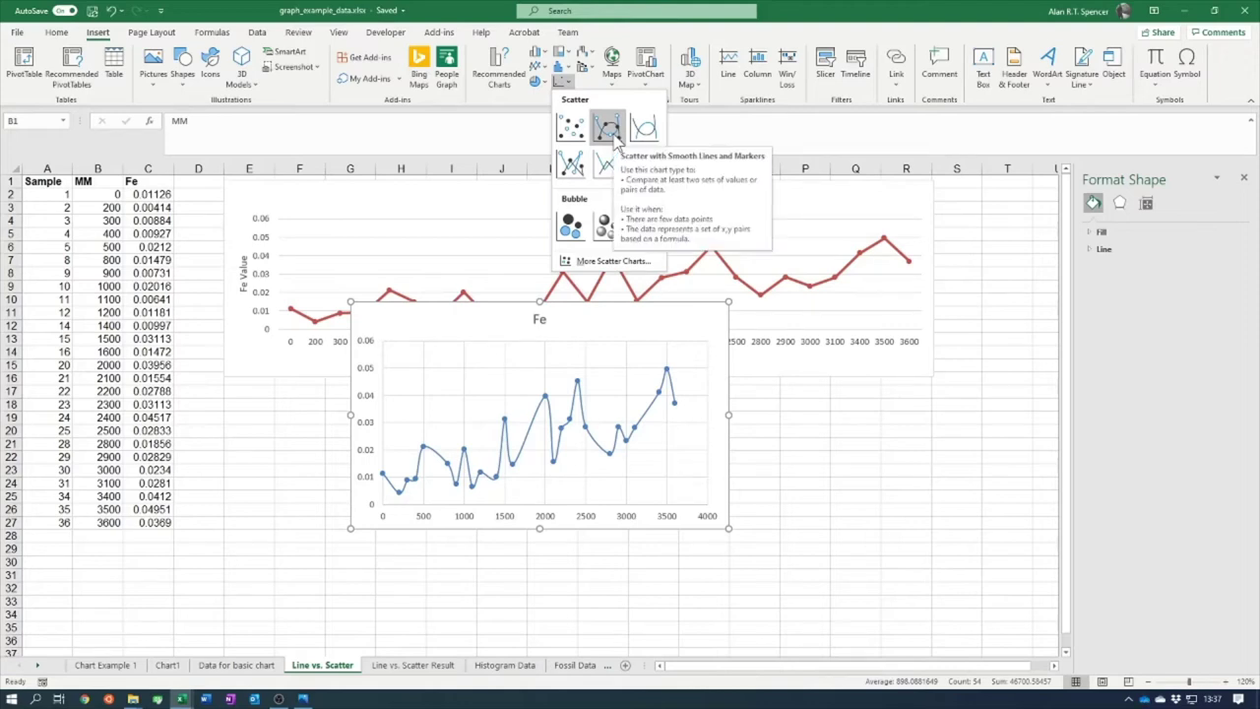
left_click(573, 167)
- Place the scatter chart directly below the line chart and resize it to span about columns E to R and rows 17 to 30
left_click_drag(585, 326, 458, 404)
left_click_drag(602, 497, 931, 482)
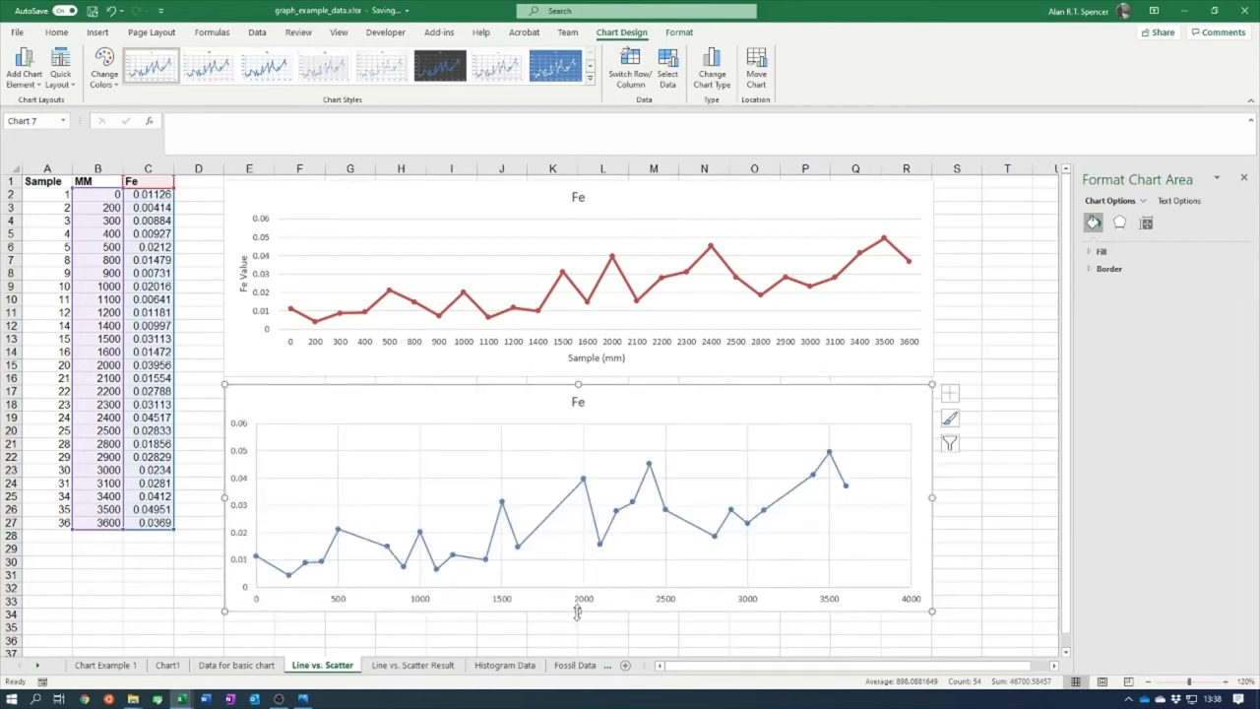
left_click_drag(577, 580, 579, 571)
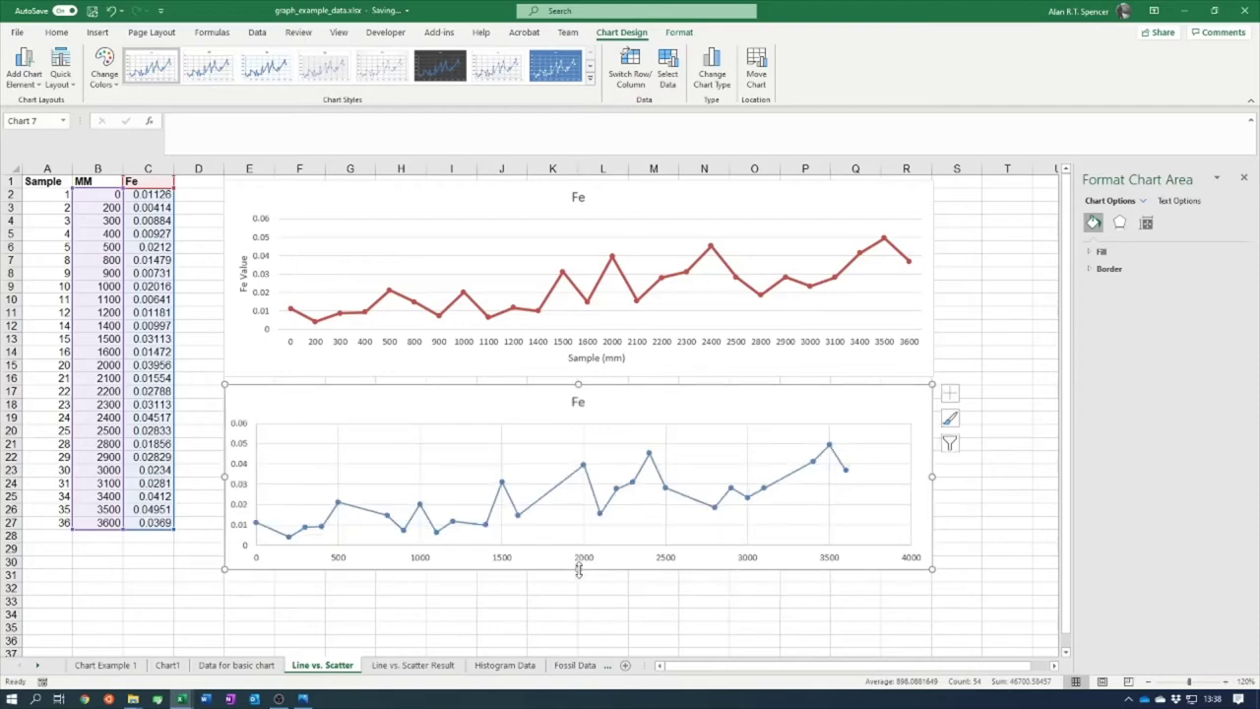
left_click(997, 506)
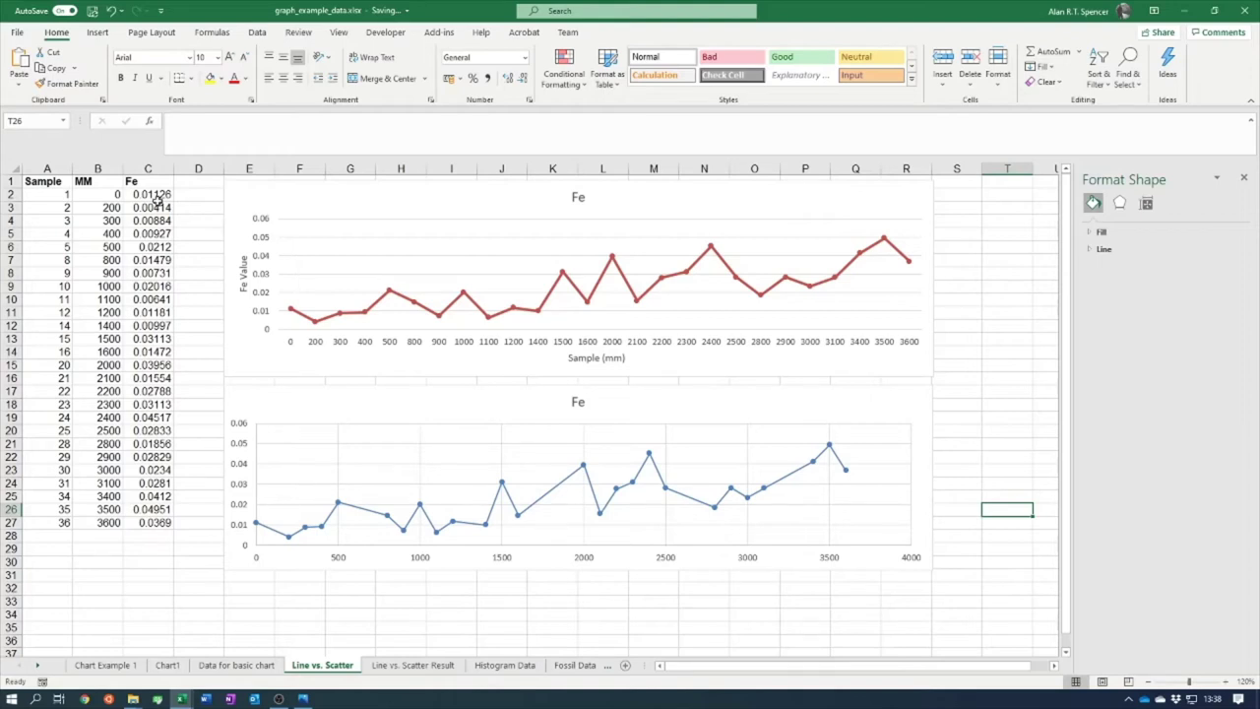
left_click_drag(89, 181, 162, 524)
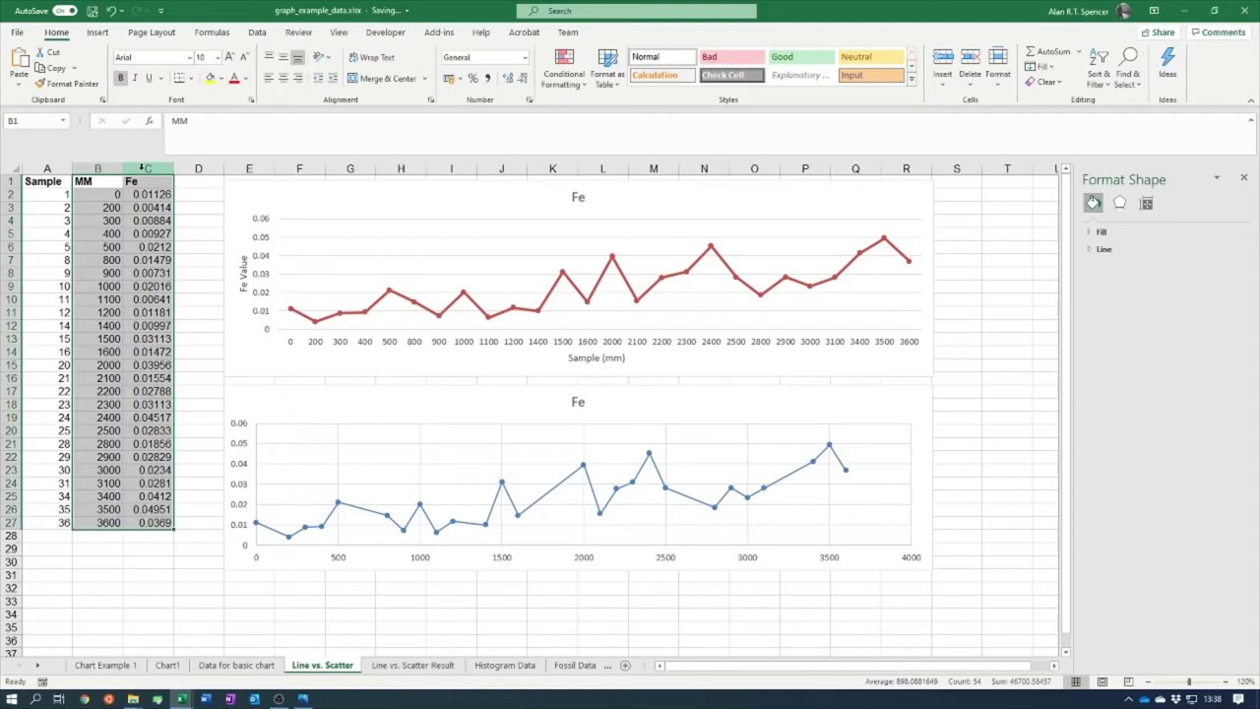
left_click(676, 591)
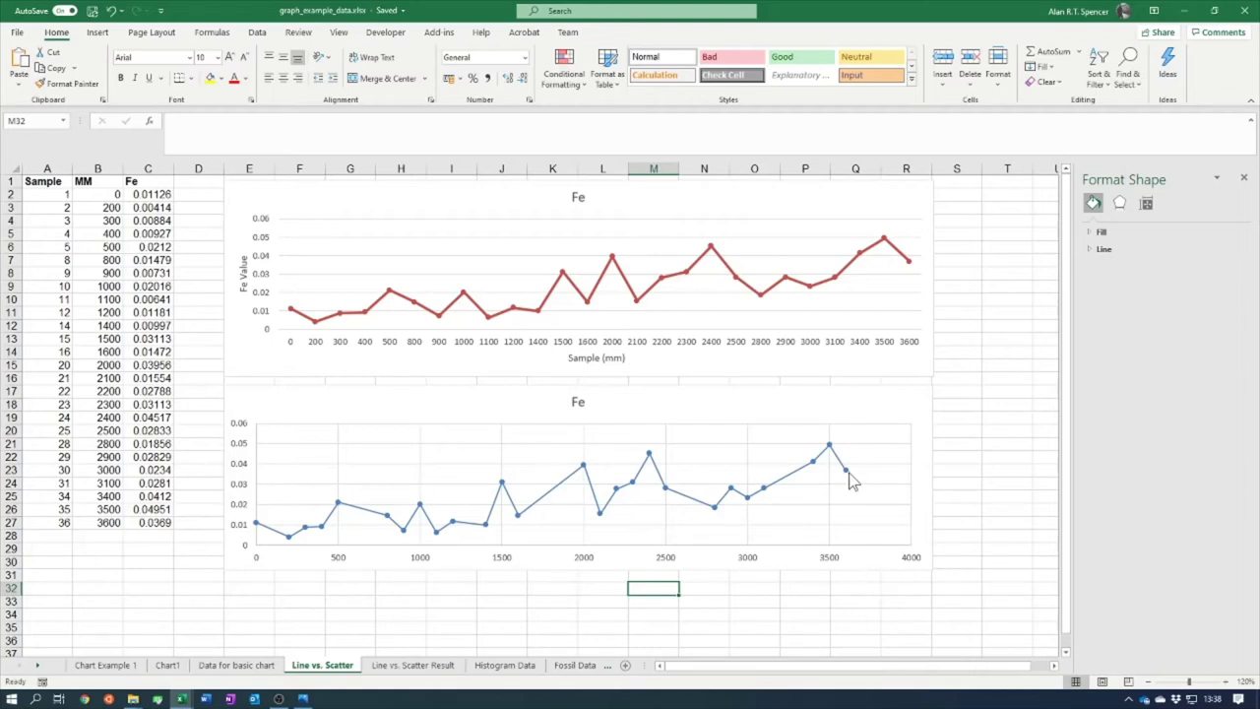
- Add horizontal and vertical axis titles to the Fe scatter chart
mouse_move(848, 478)
left_click(848, 412)
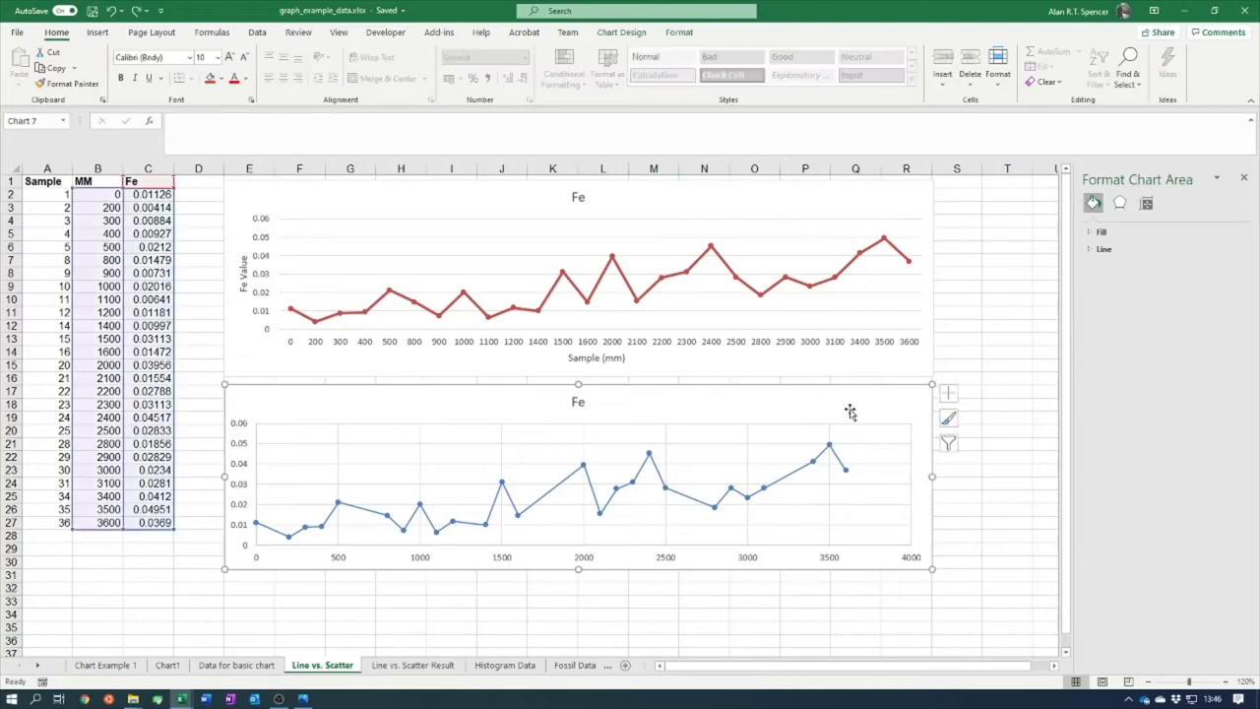
left_click(949, 393)
left_click(982, 423)
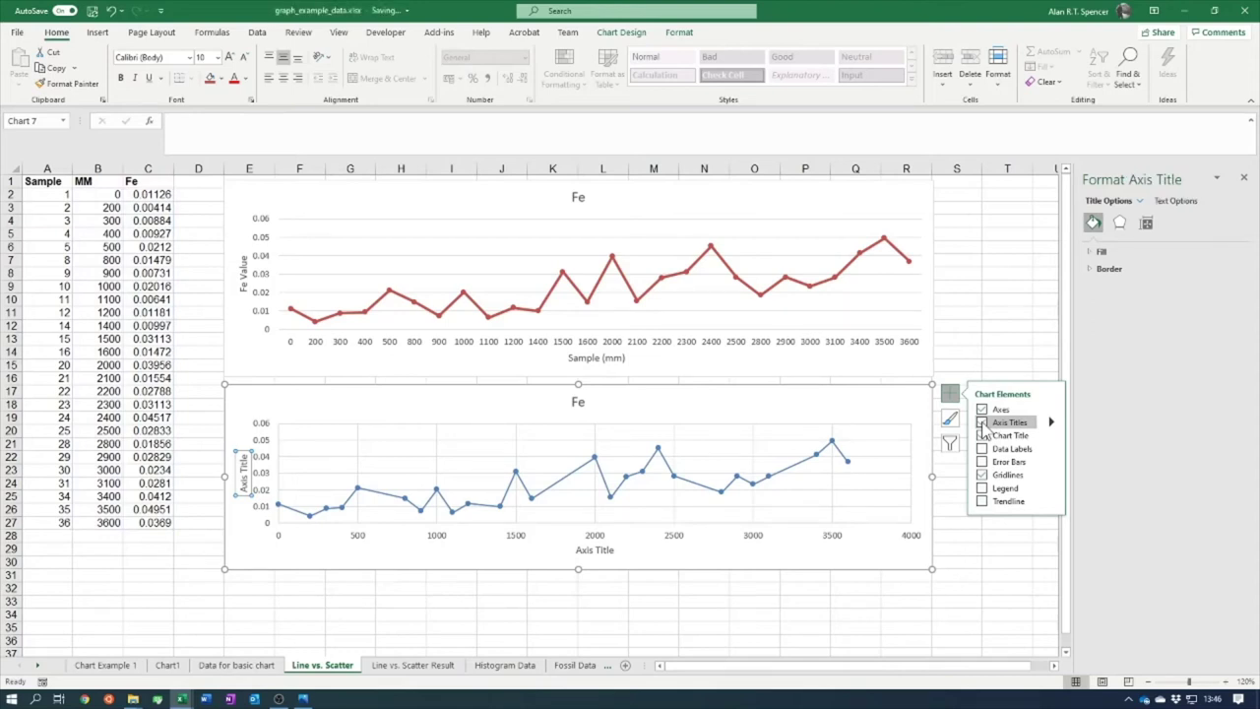
left_click(764, 602)
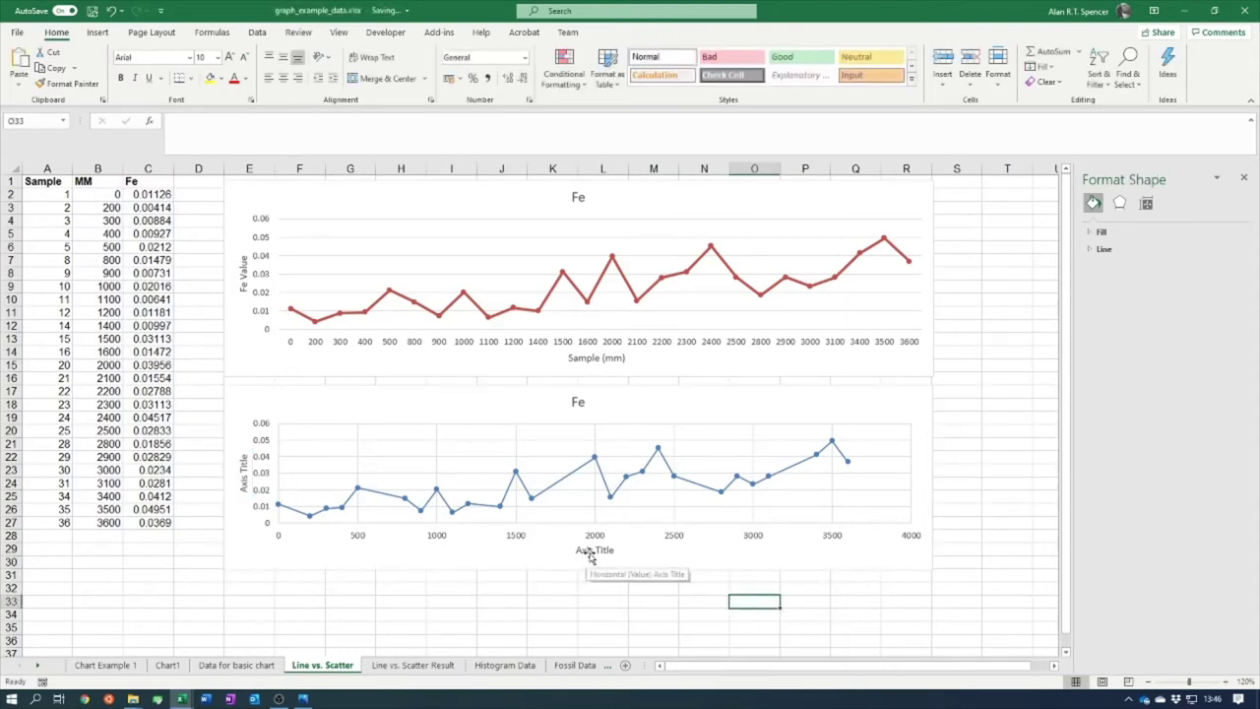
- Change the scatter chart's horizontal axis title to "Sample (mm)"
left_click(591, 555)
left_click_drag(577, 550, 620, 553)
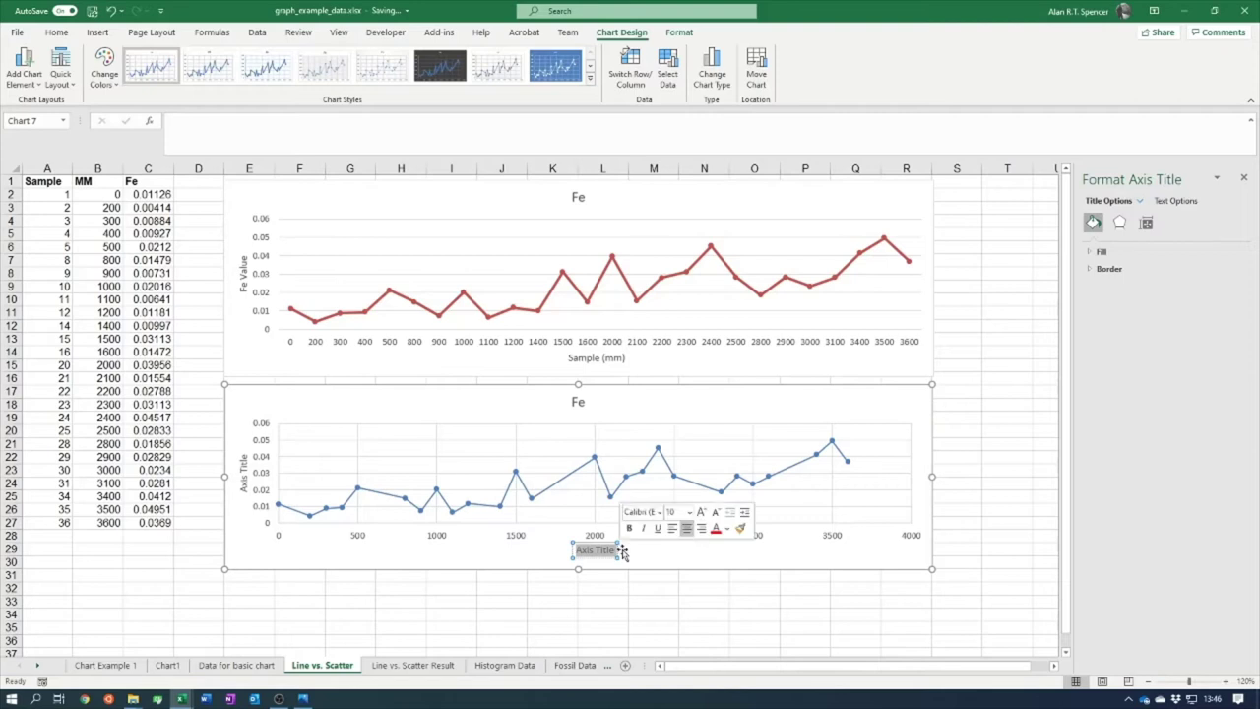
type("Sma")
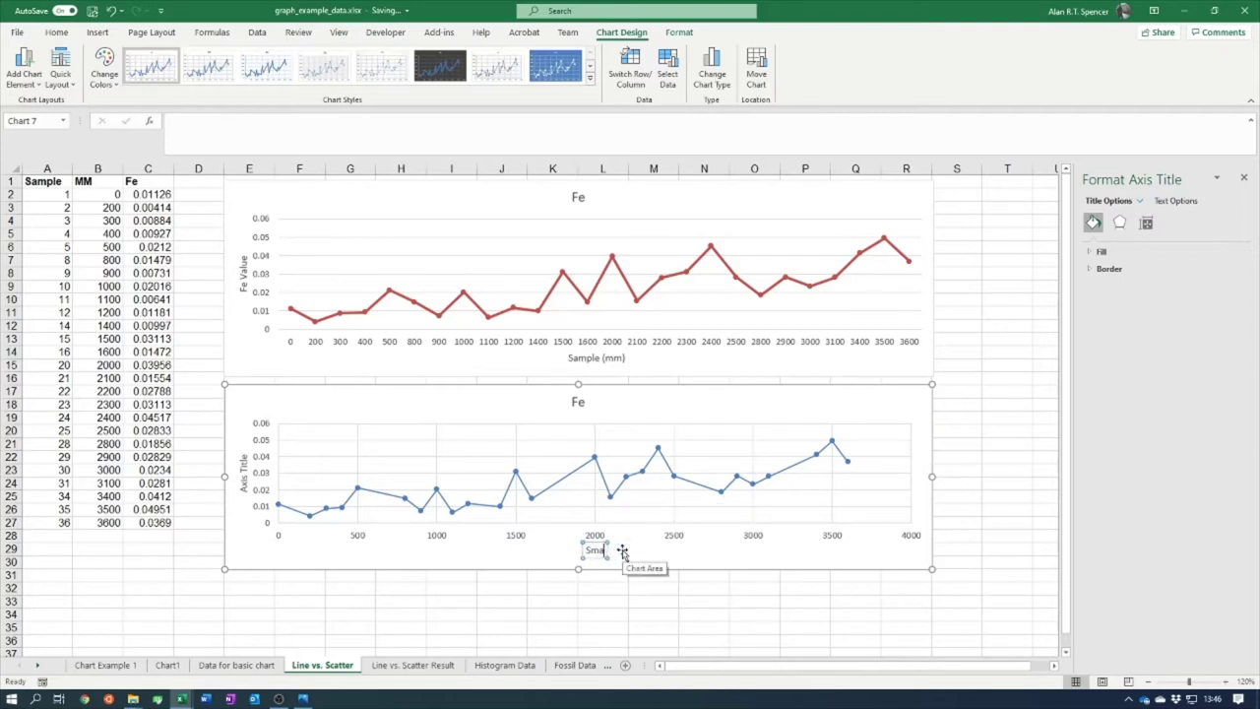
key("BackSpace")
key("BackSpace")
type("ample (mm)")
left_click(640, 595)
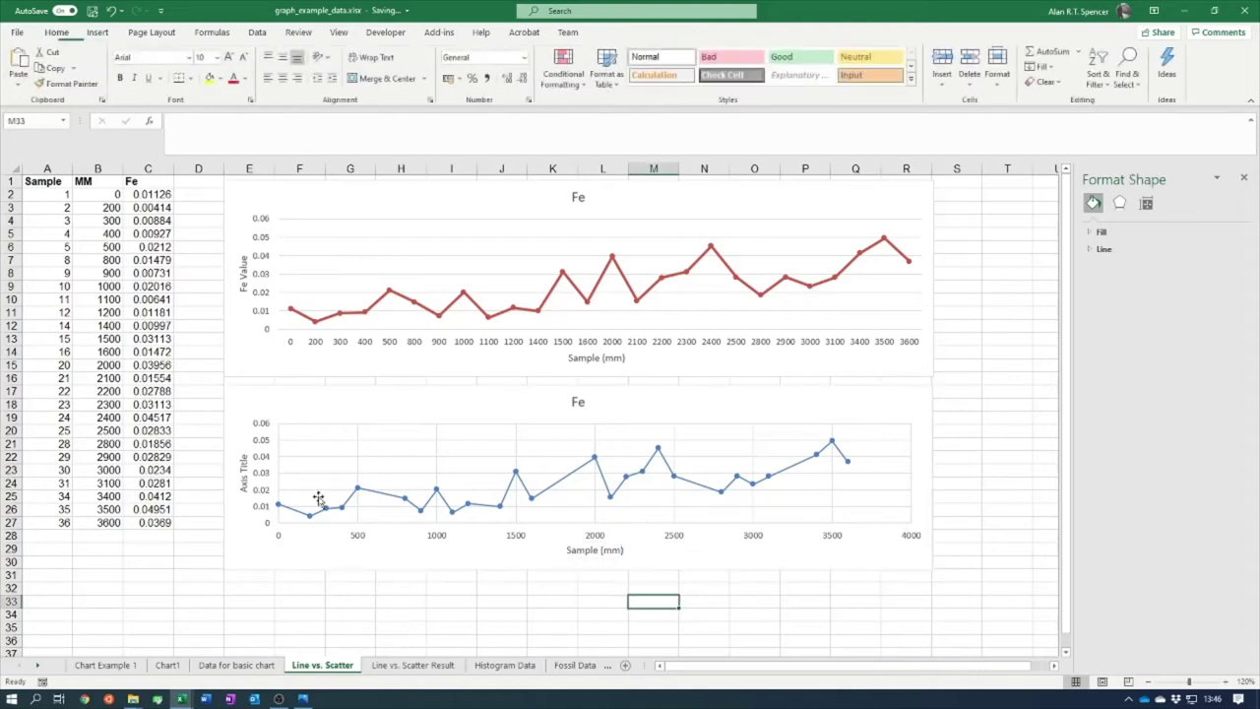
- Change the scatter chart's vertical axis title to "Fe Value"
left_click(243, 472)
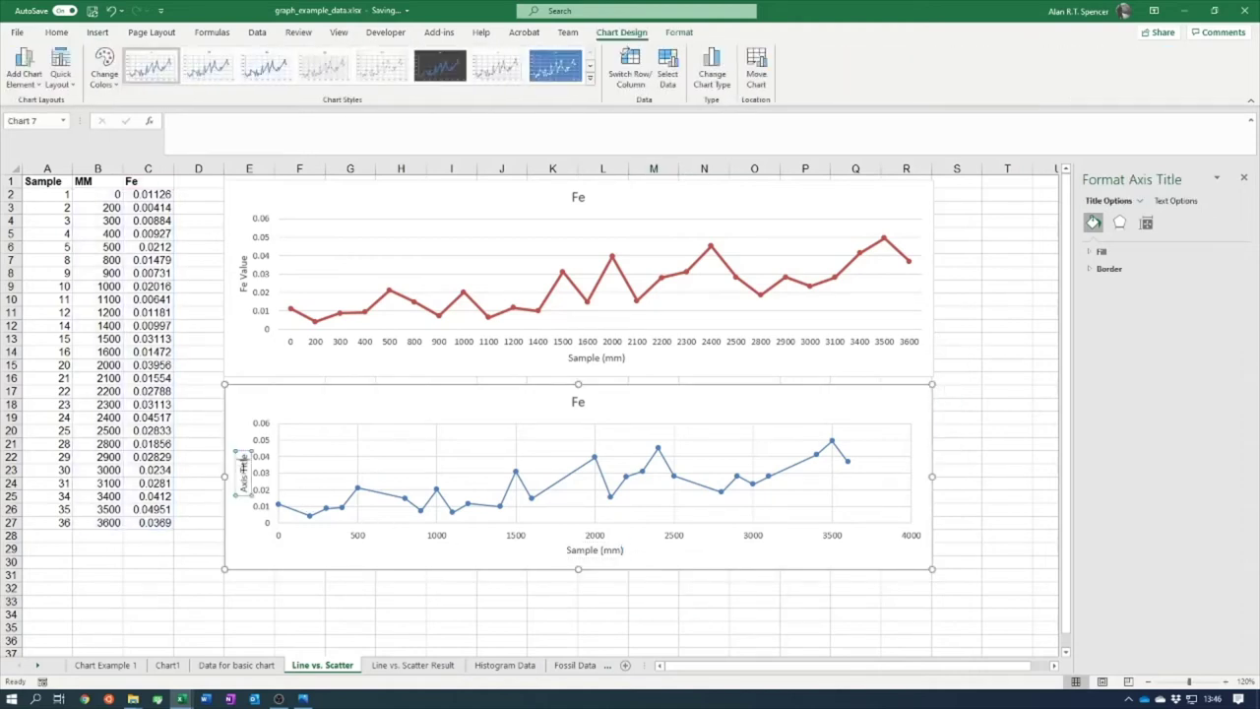
left_click_drag(243, 454, 243, 497)
type("Fe Value")
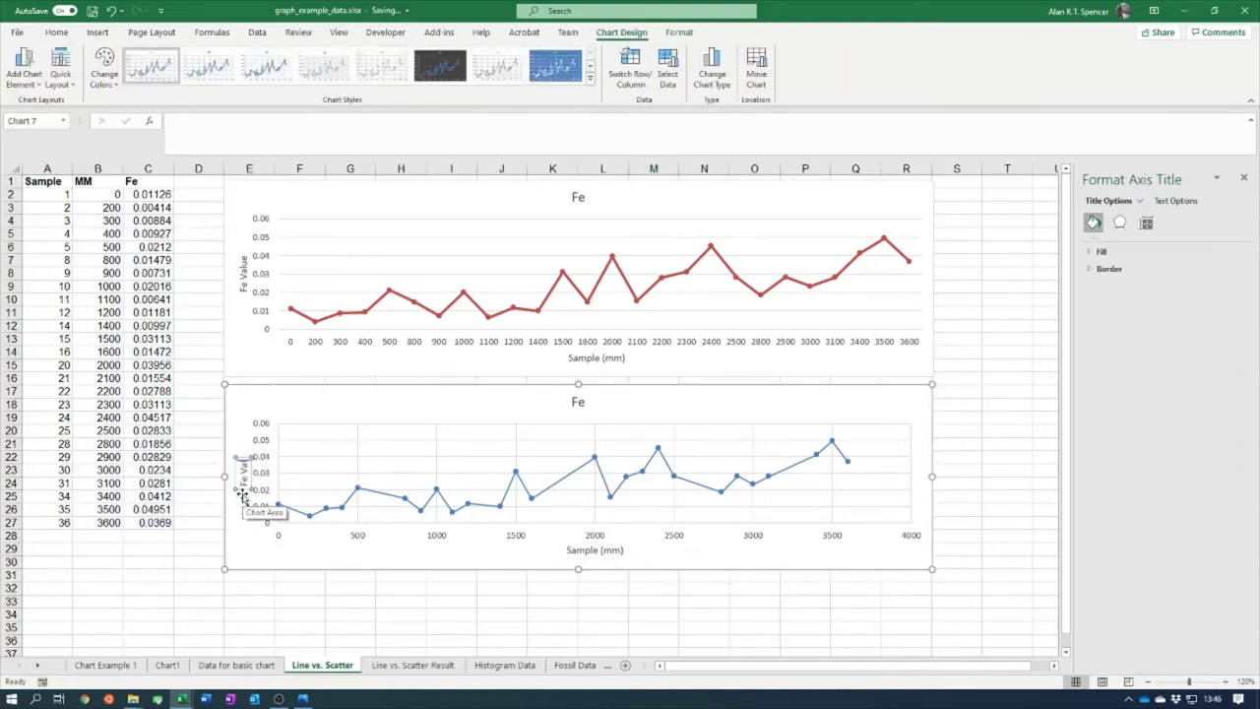
left_click(692, 587)
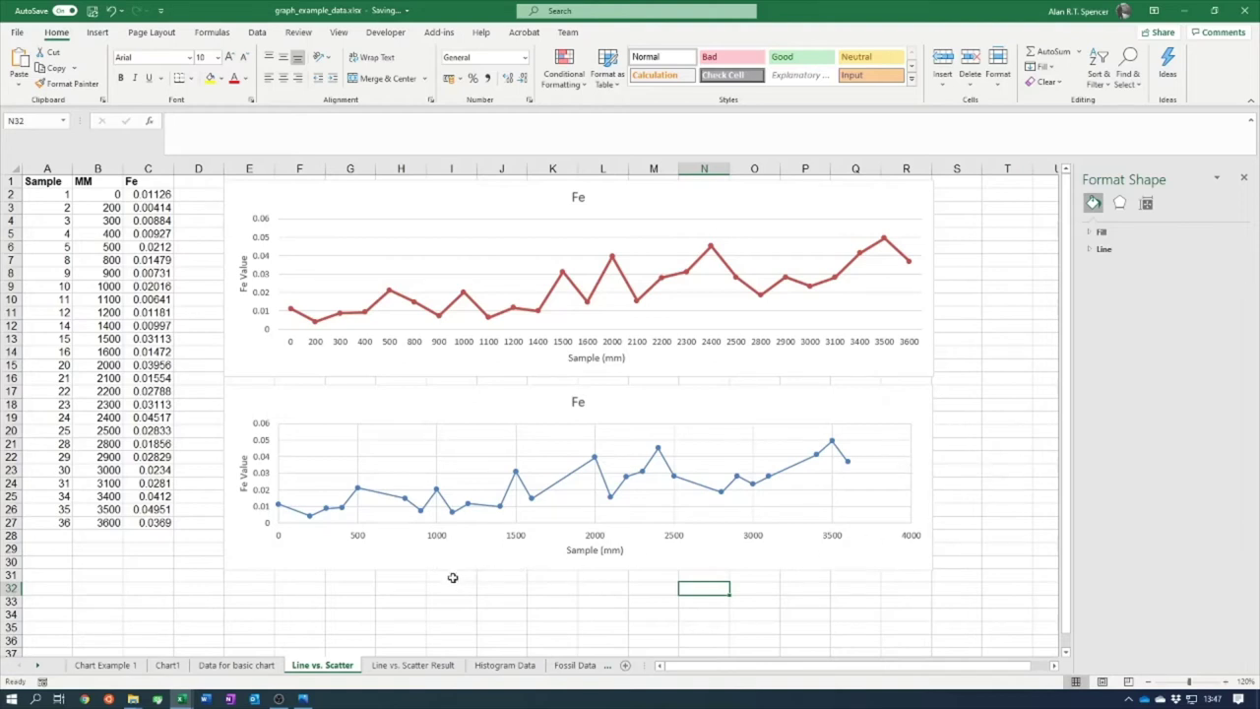
- Set the scatter chart's horizontal axis bounds to a minimum of 0 and a maximum of 3600
left_click(443, 543)
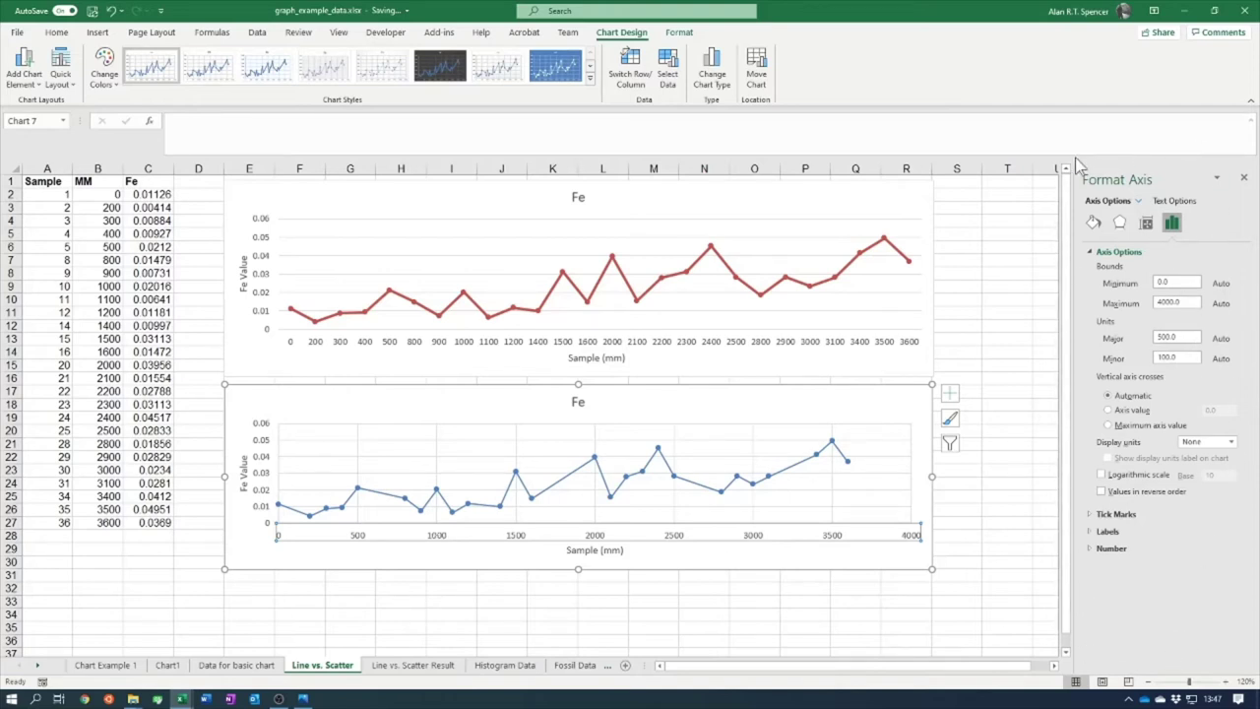
right_click(515, 540)
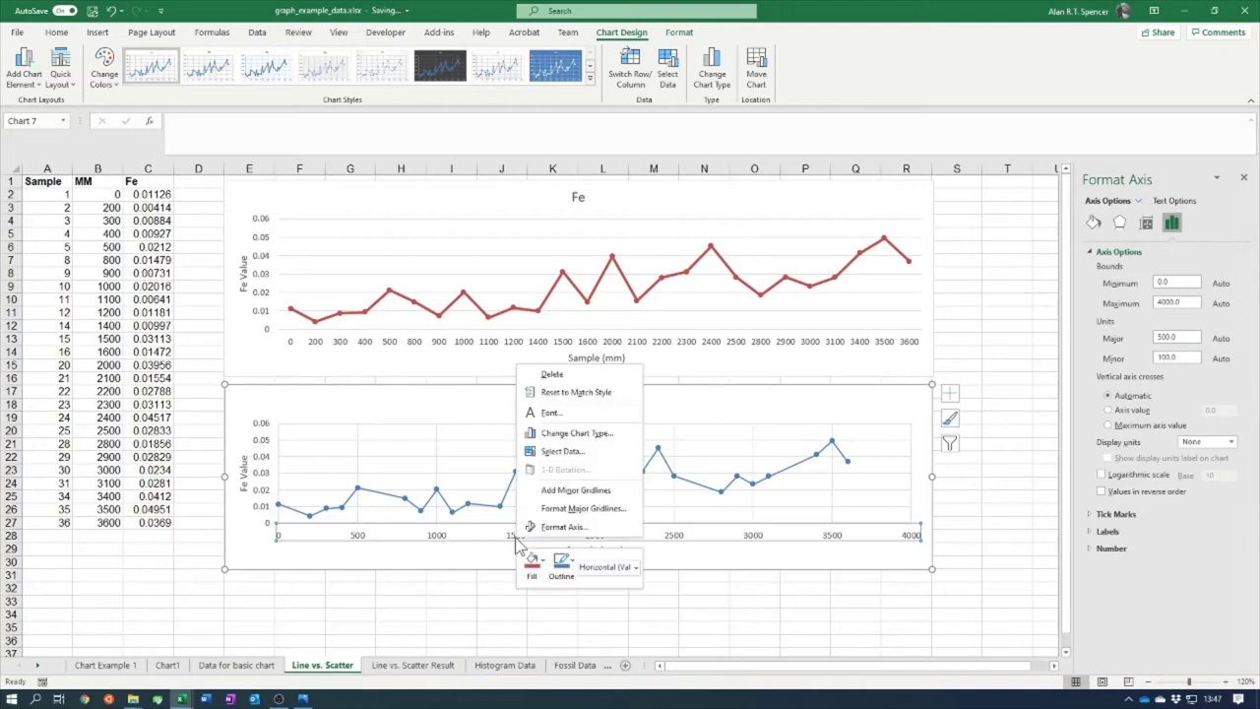
left_click(575, 532)
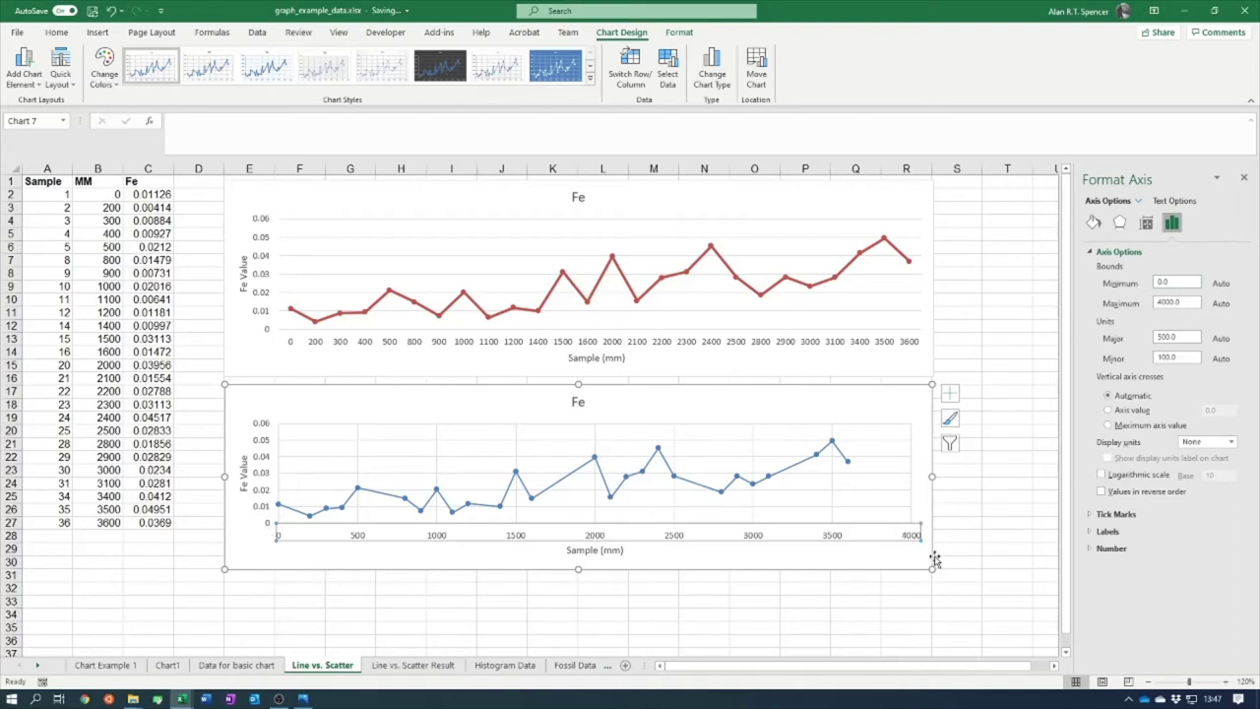
left_click(1187, 282)
left_click(1192, 302)
left_click_drag(1191, 303, 1105, 303)
type("3600")
key("Return")
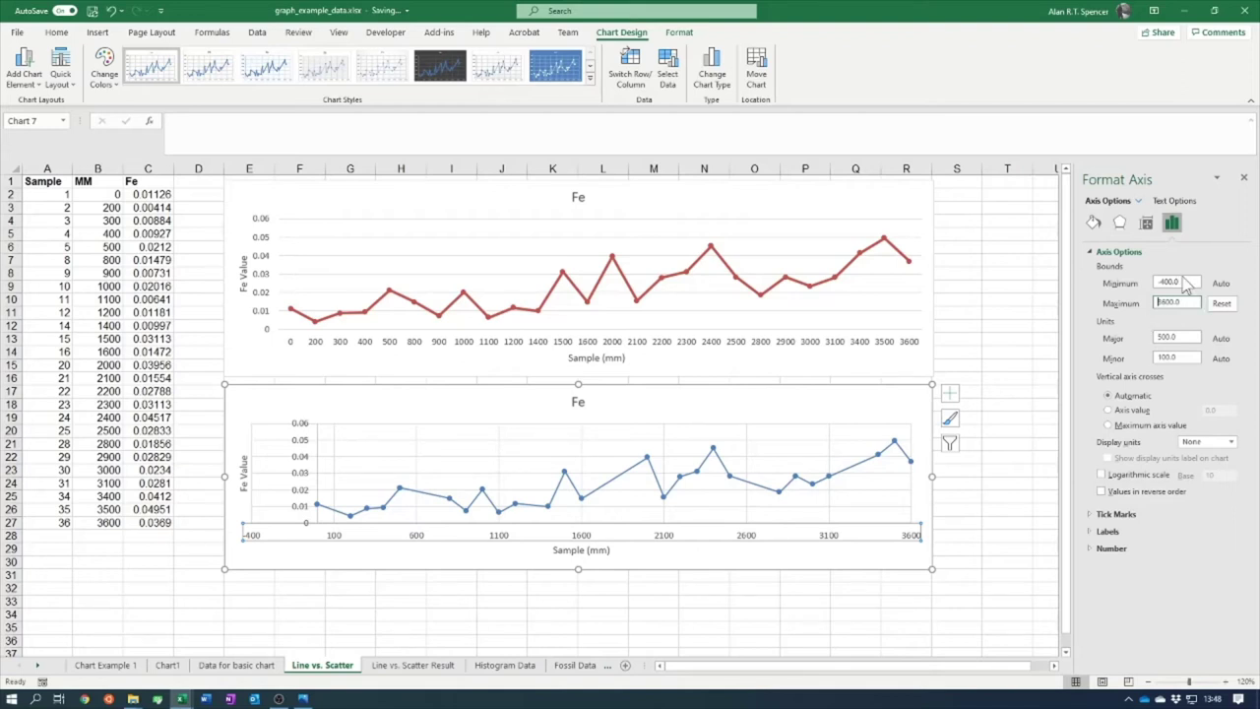
left_click_drag(1188, 281, 1103, 280)
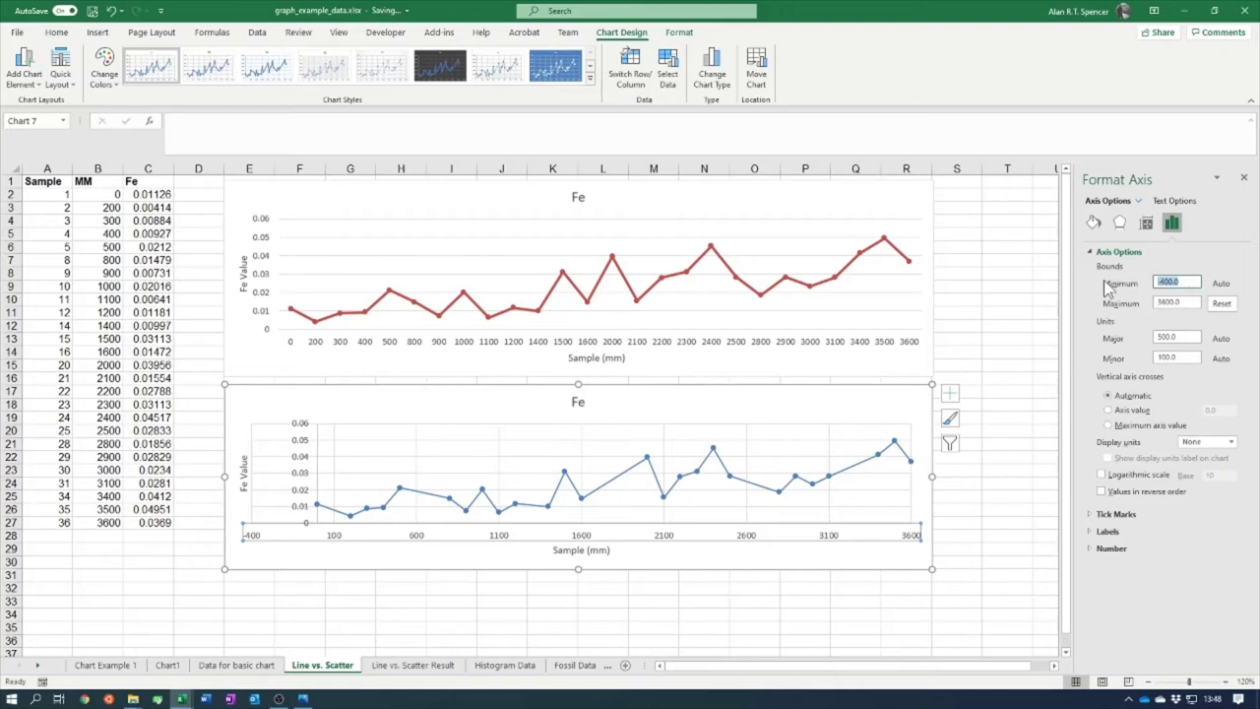
type("0")
key("Tab")
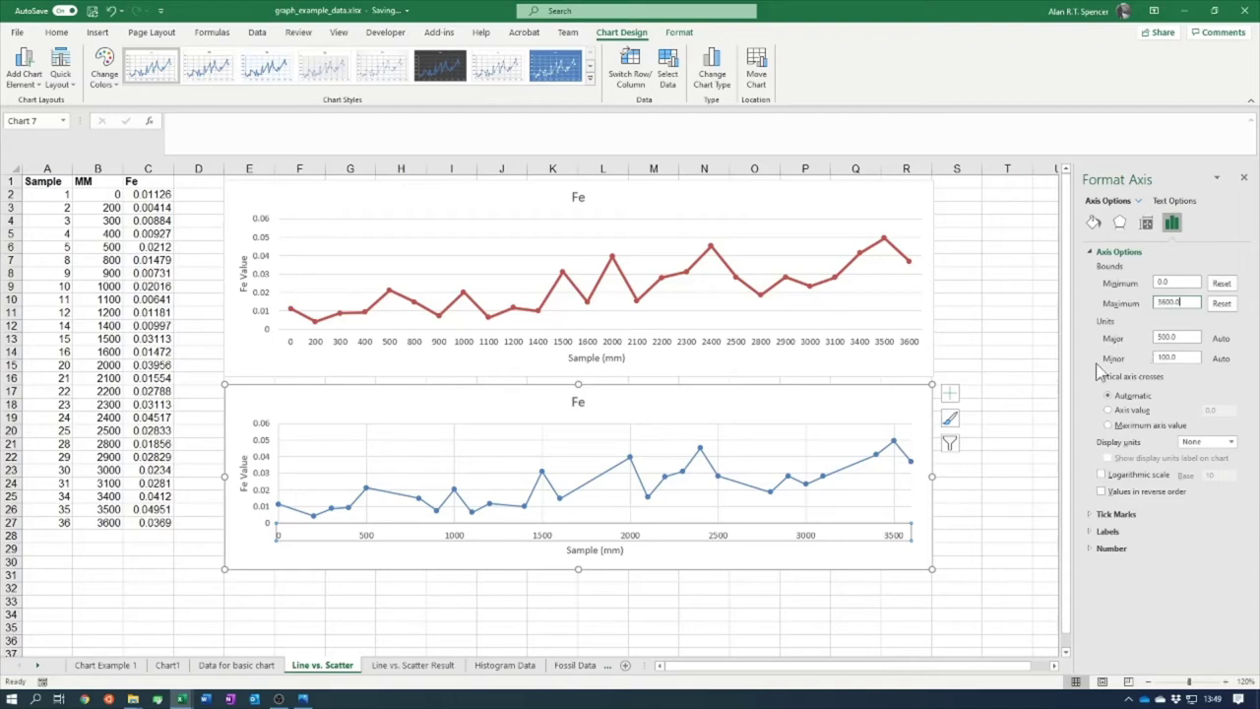
- Set the major unit of the scatter chart's horizontal axis to 200
left_click(1163, 335)
type("200.0")
key("Tab")
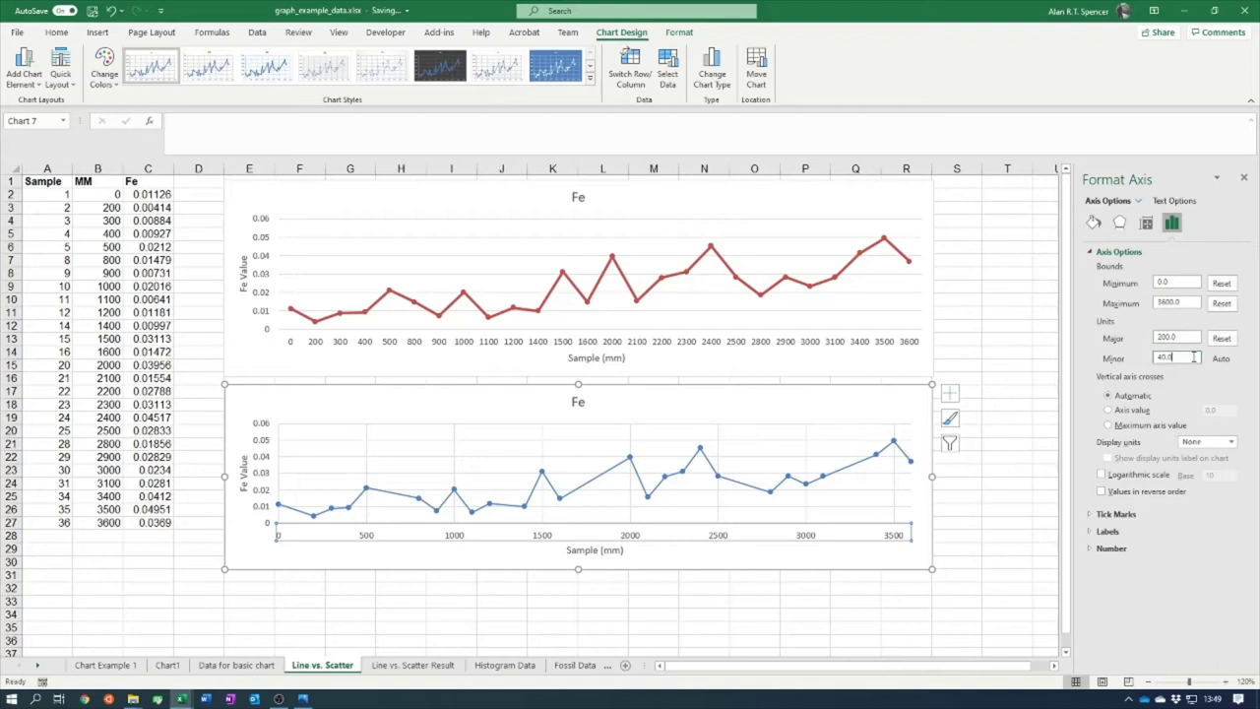
type("40.0")
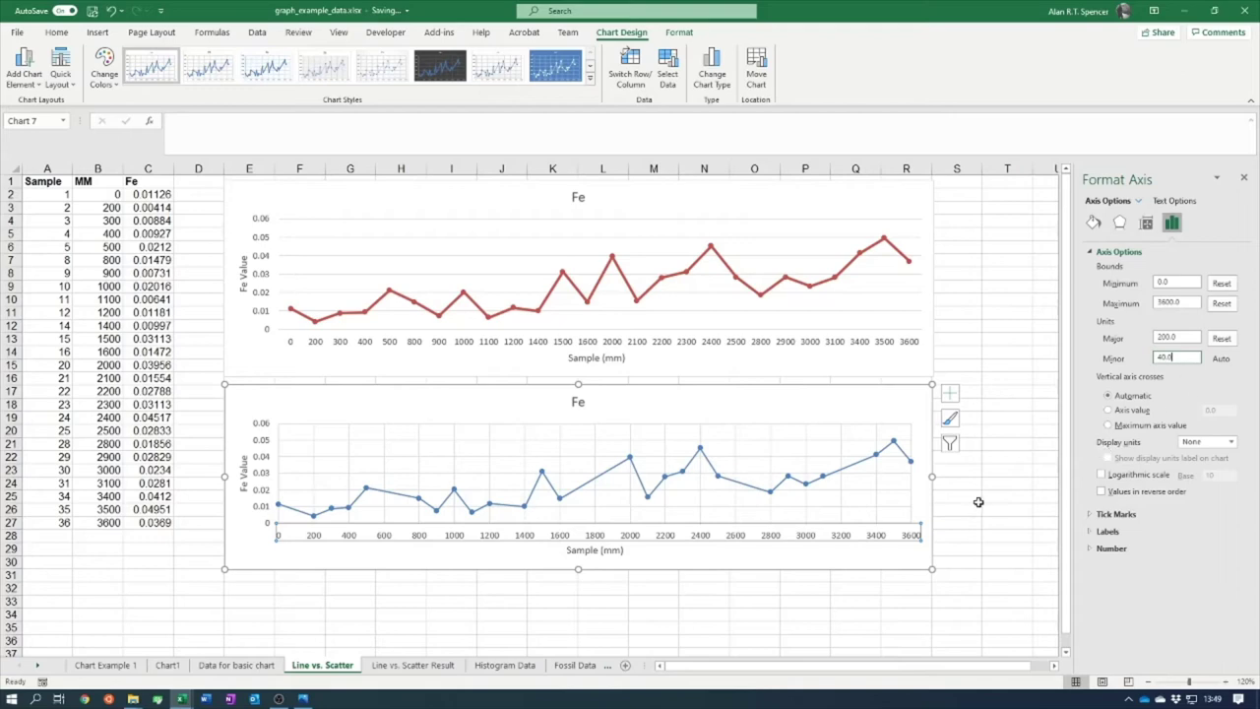
left_click(1028, 462)
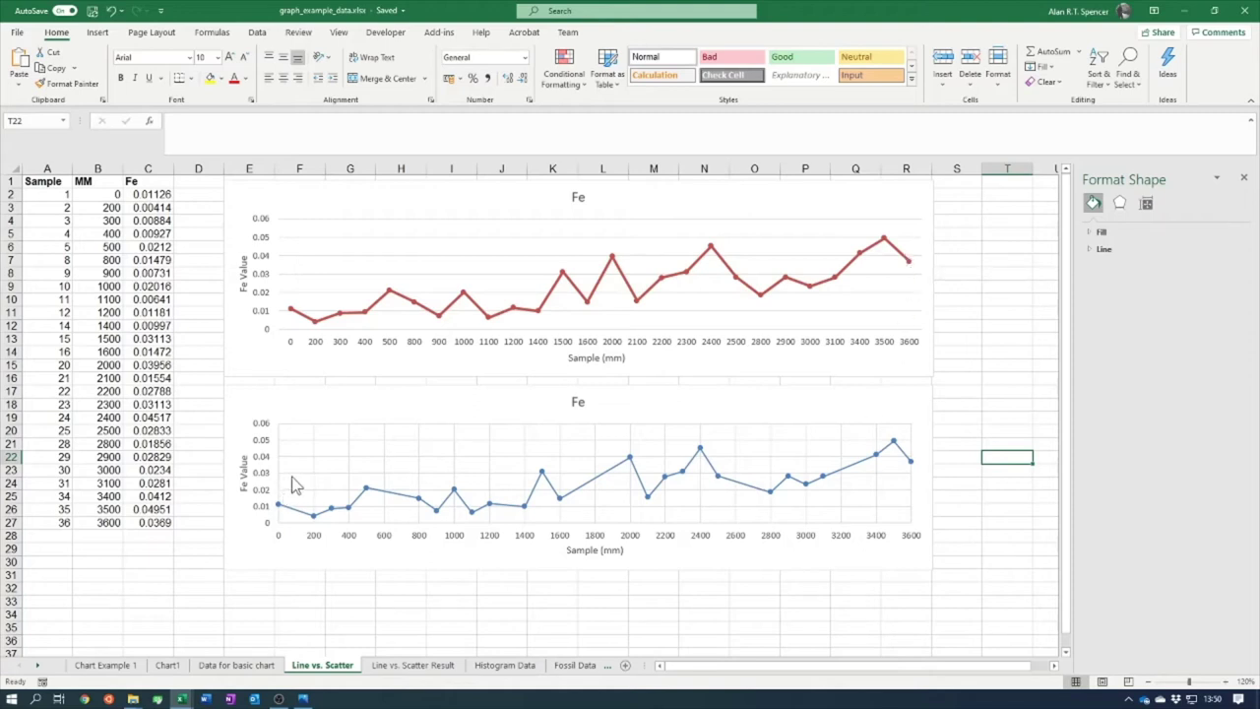
left_click(305, 563)
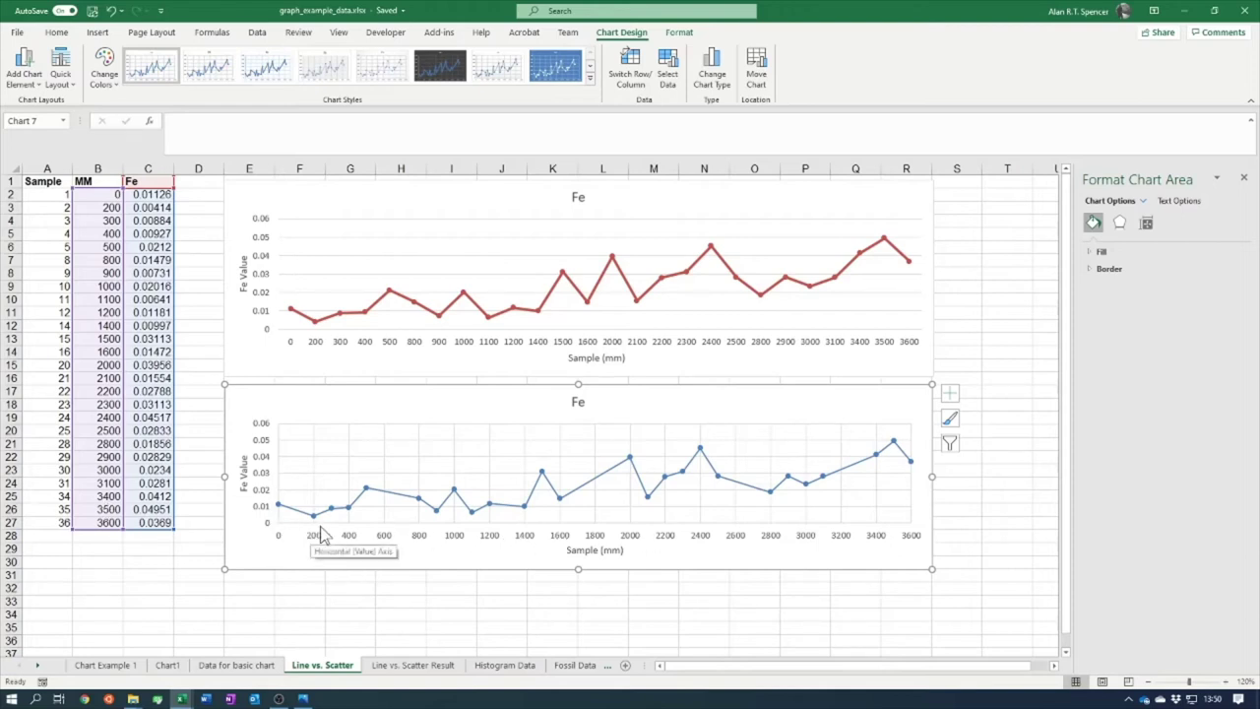
mouse_move(279, 506)
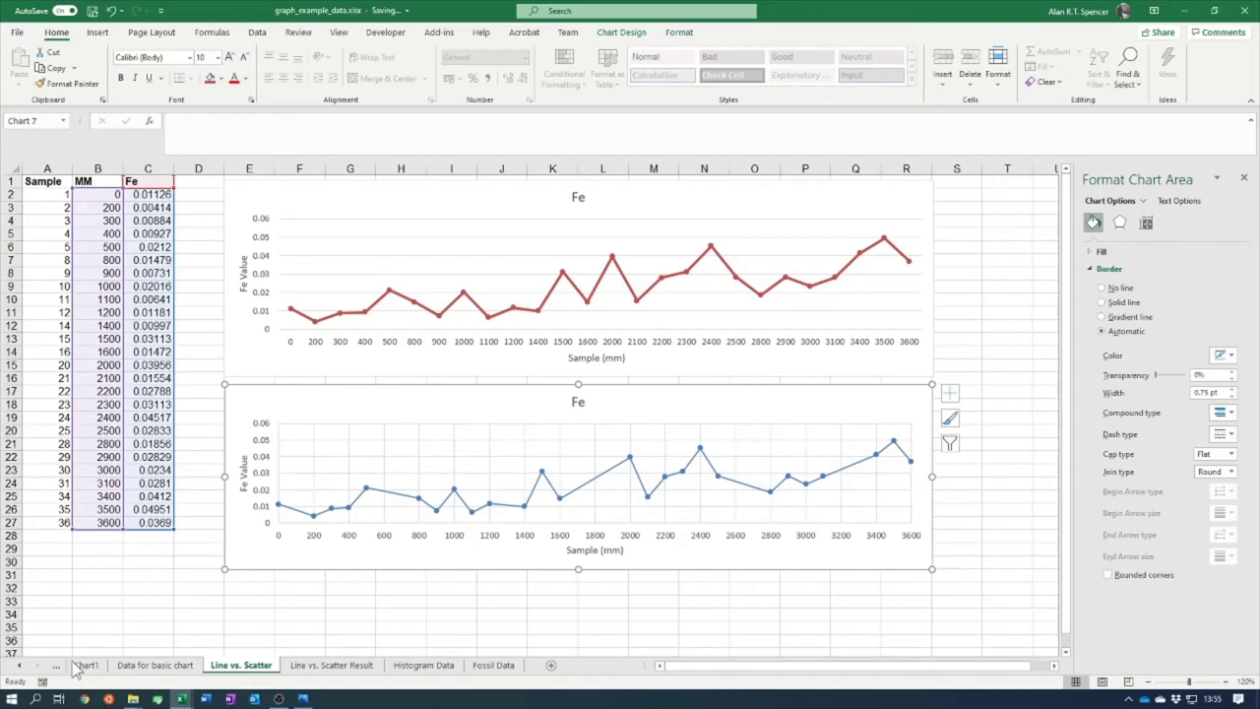
- Switch to the Chart Example 1 sheet and look over its Fe, Mg and Ca data columns
left_click(20, 666)
left_click(92, 667)
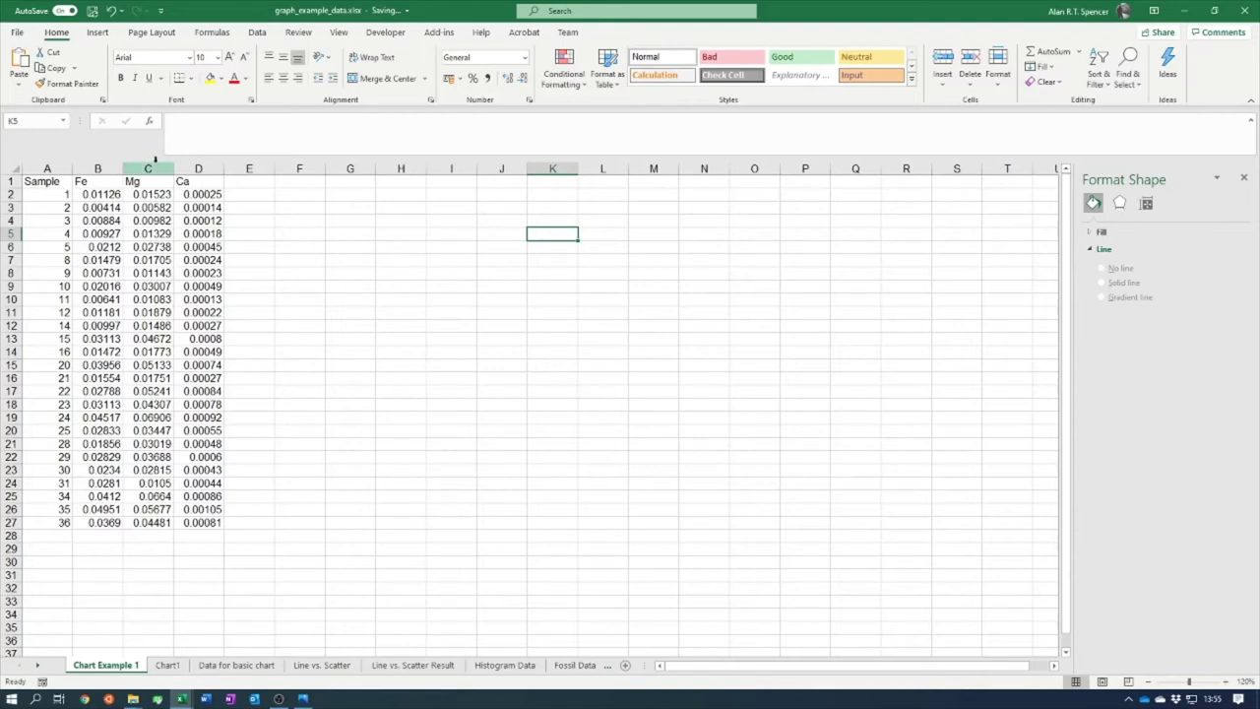
left_click(91, 167)
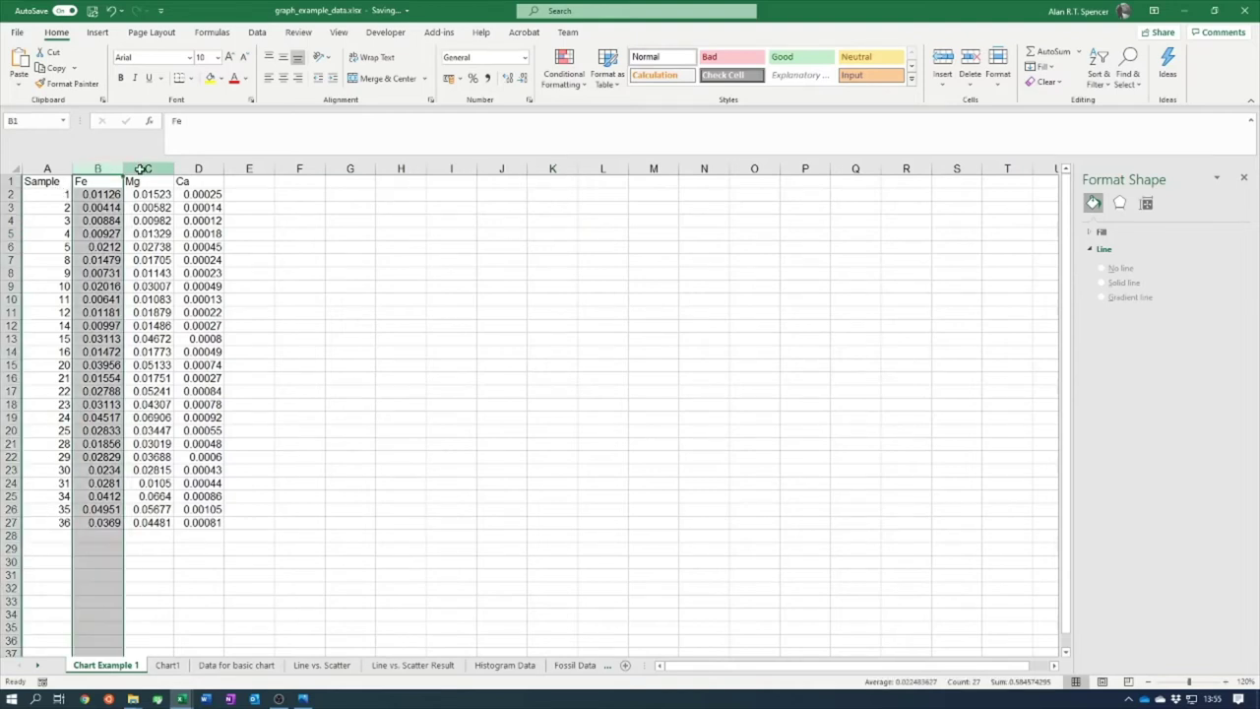
left_click(146, 167)
left_click(198, 166)
left_click(478, 276)
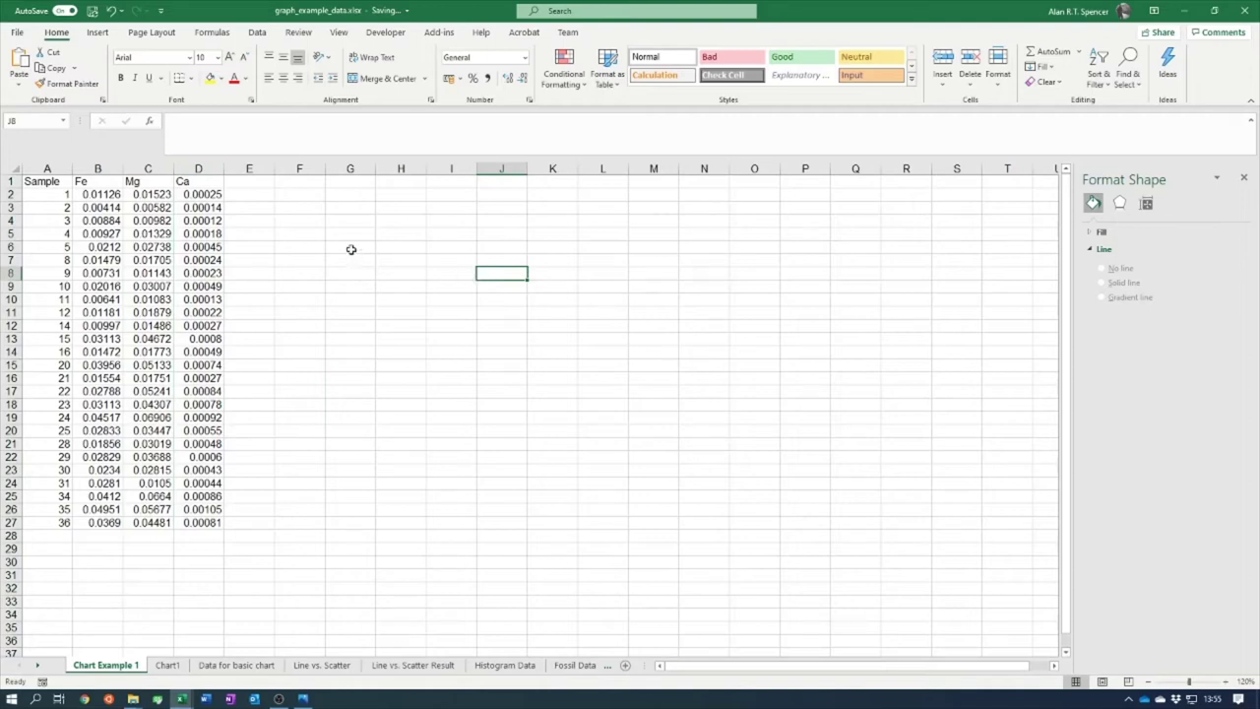
left_click(186, 194)
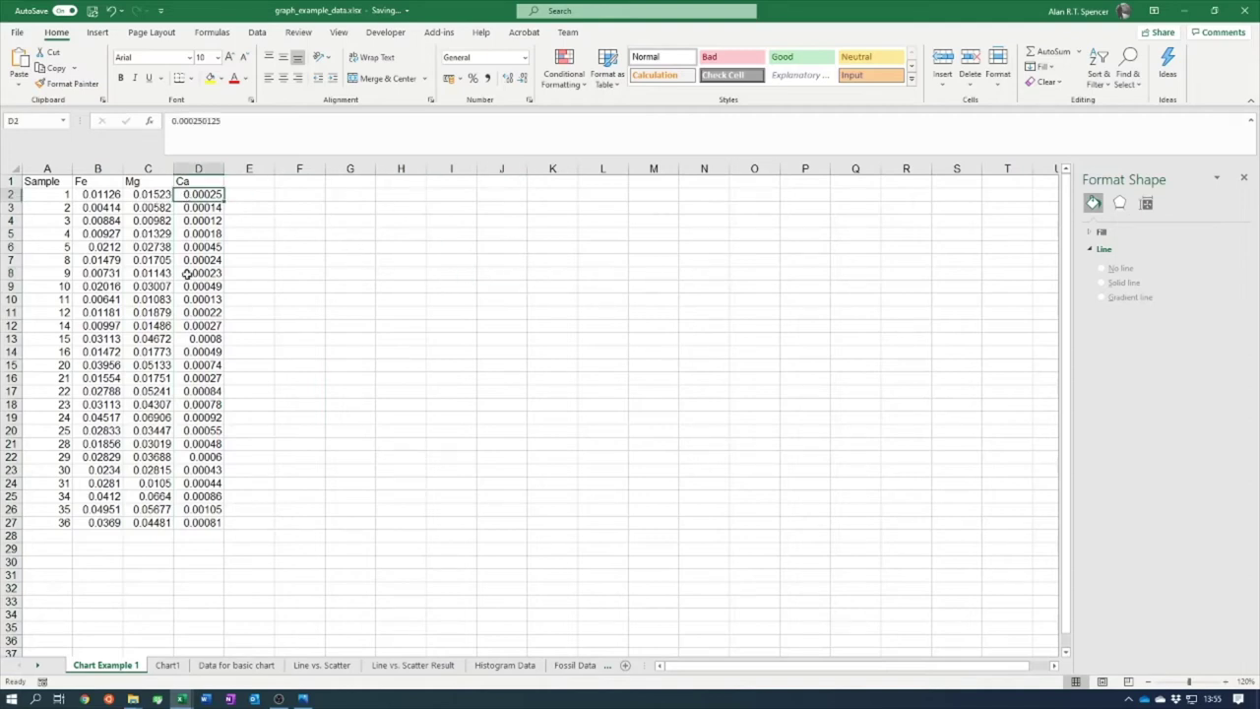
left_click(160, 209)
left_click(421, 220)
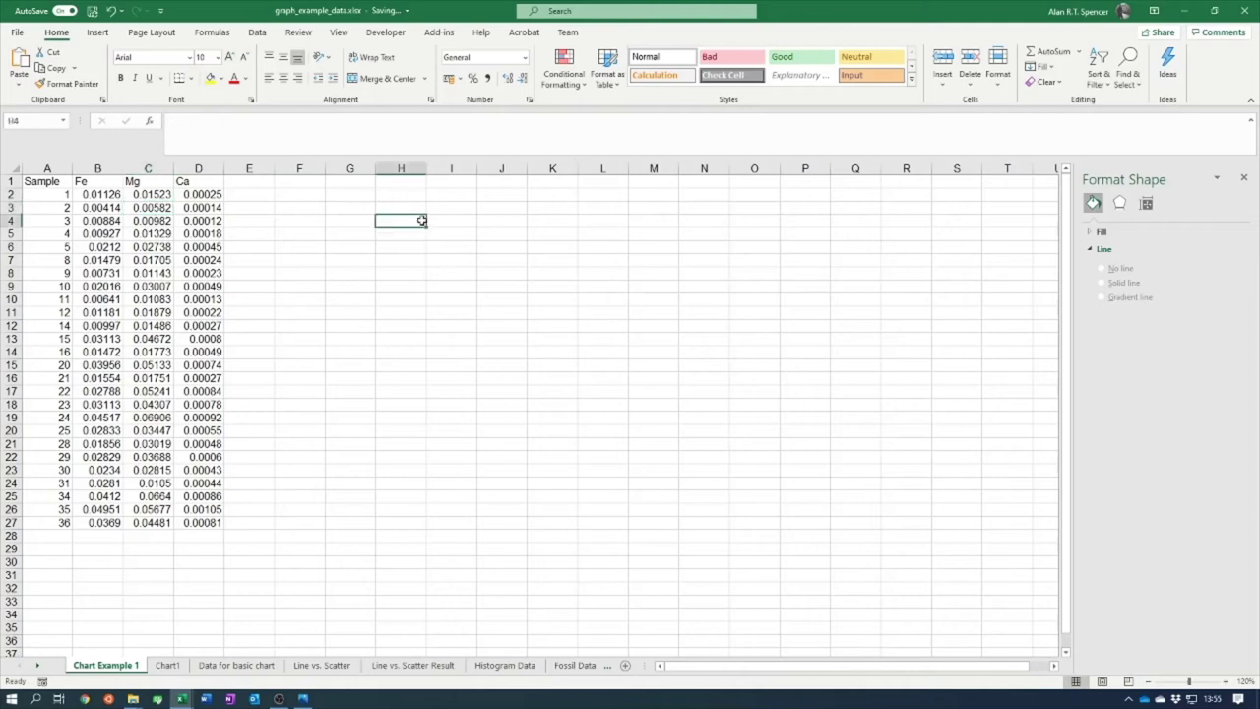
- Insert a scatter chart with straight lines and markers from C1:D27 and place it beside the data from column F
left_click_drag(143, 186, 223, 524)
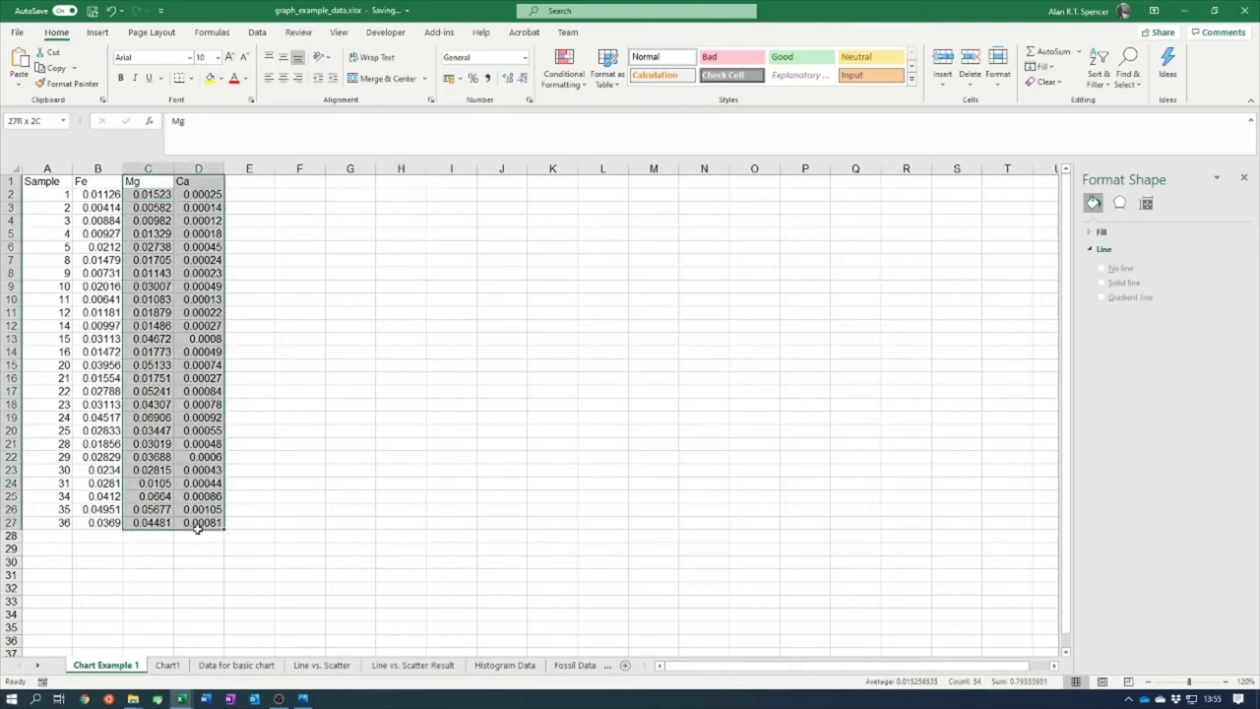
left_click(98, 32)
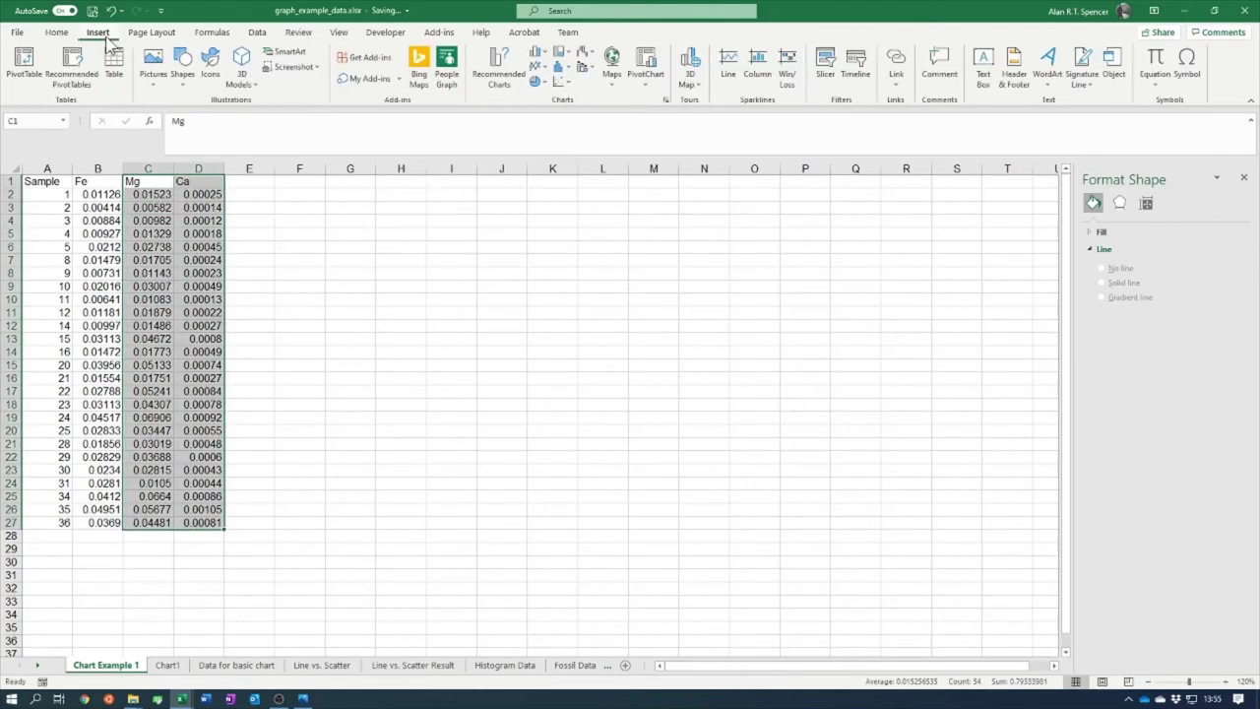
left_click(557, 82)
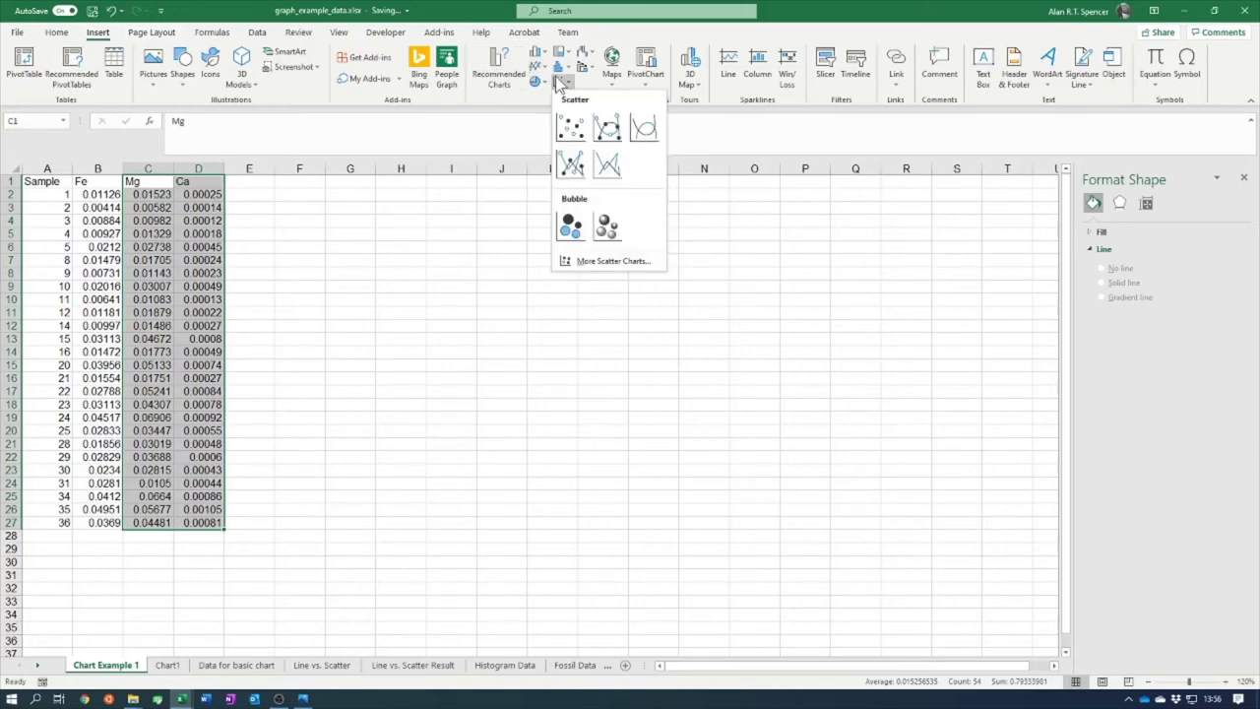
left_click(575, 167)
left_click_drag(616, 320, 536, 206)
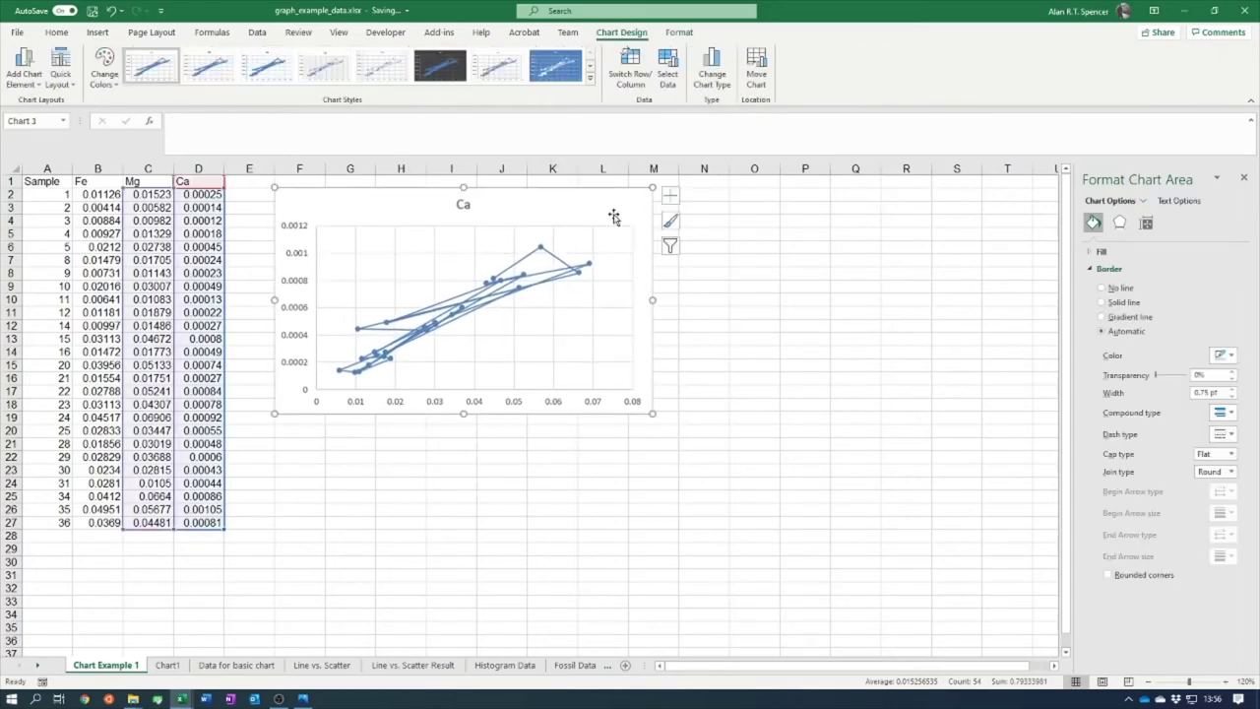
left_click(805, 302)
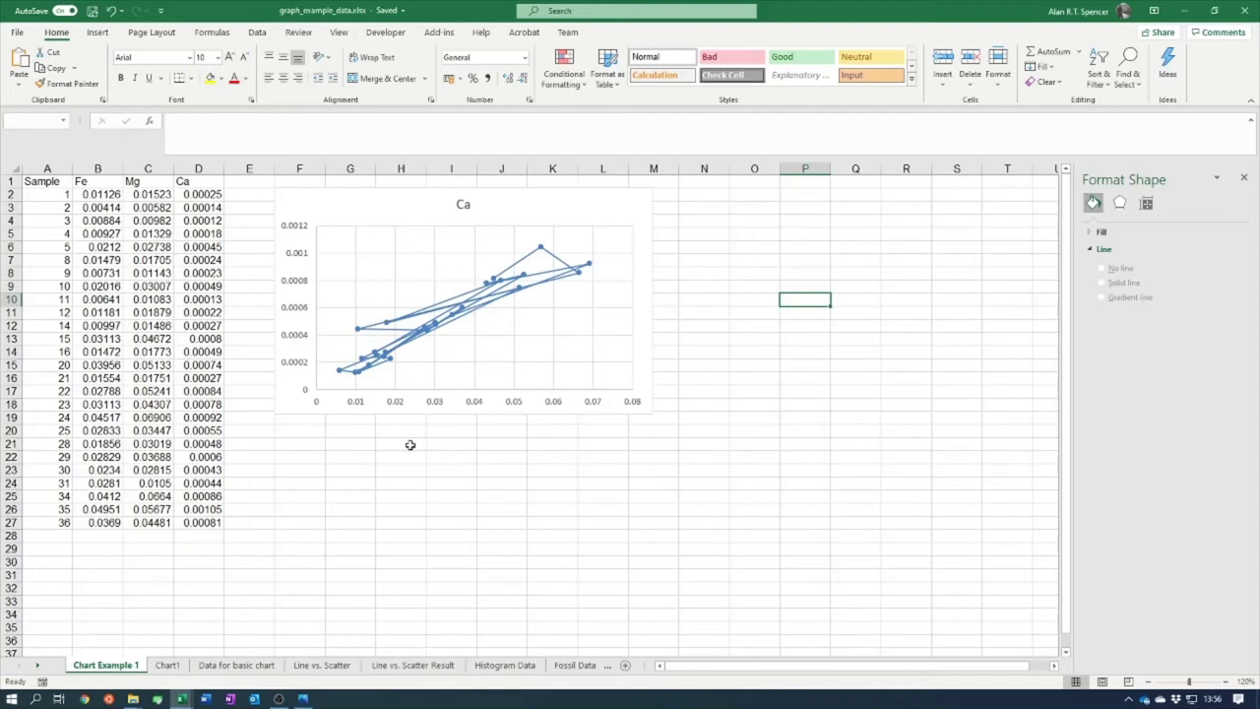
- Insert a markers-only scatter chart from C1:D27 and place it to the right of the connected-line chart
left_click_drag(132, 183, 204, 524)
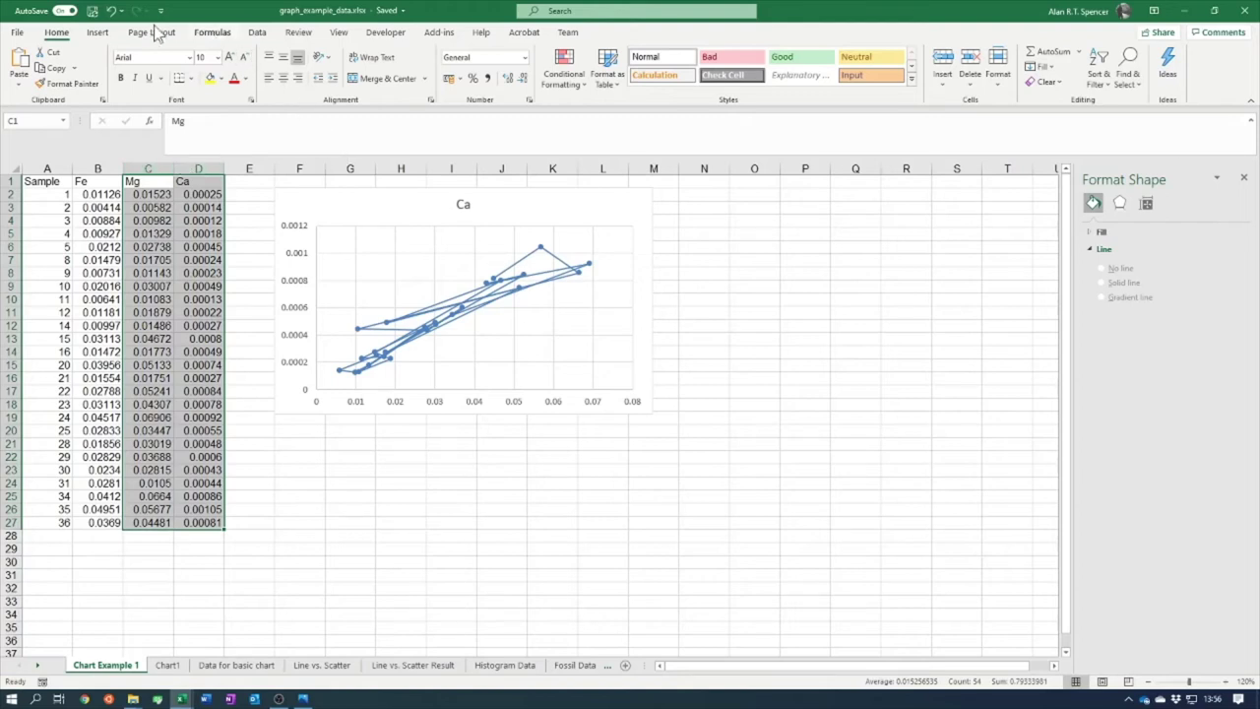
left_click(104, 33)
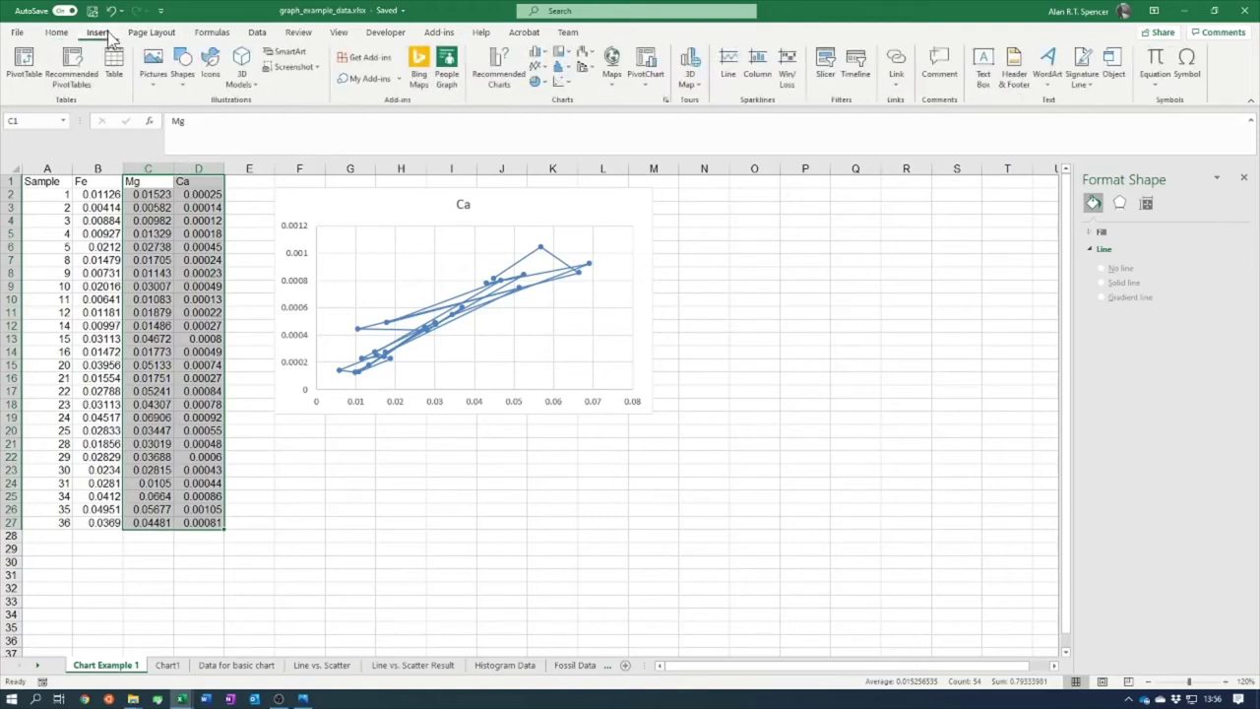
left_click(559, 85)
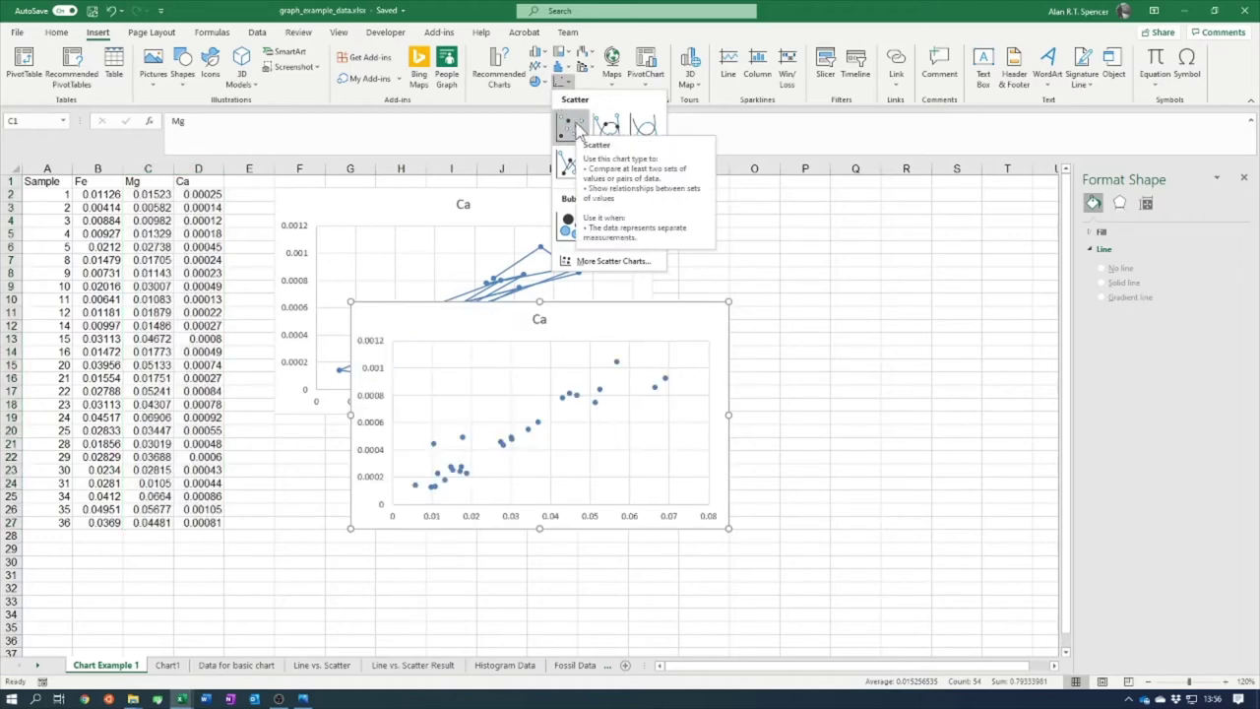
left_click(579, 133)
left_click_drag(593, 315, 907, 201)
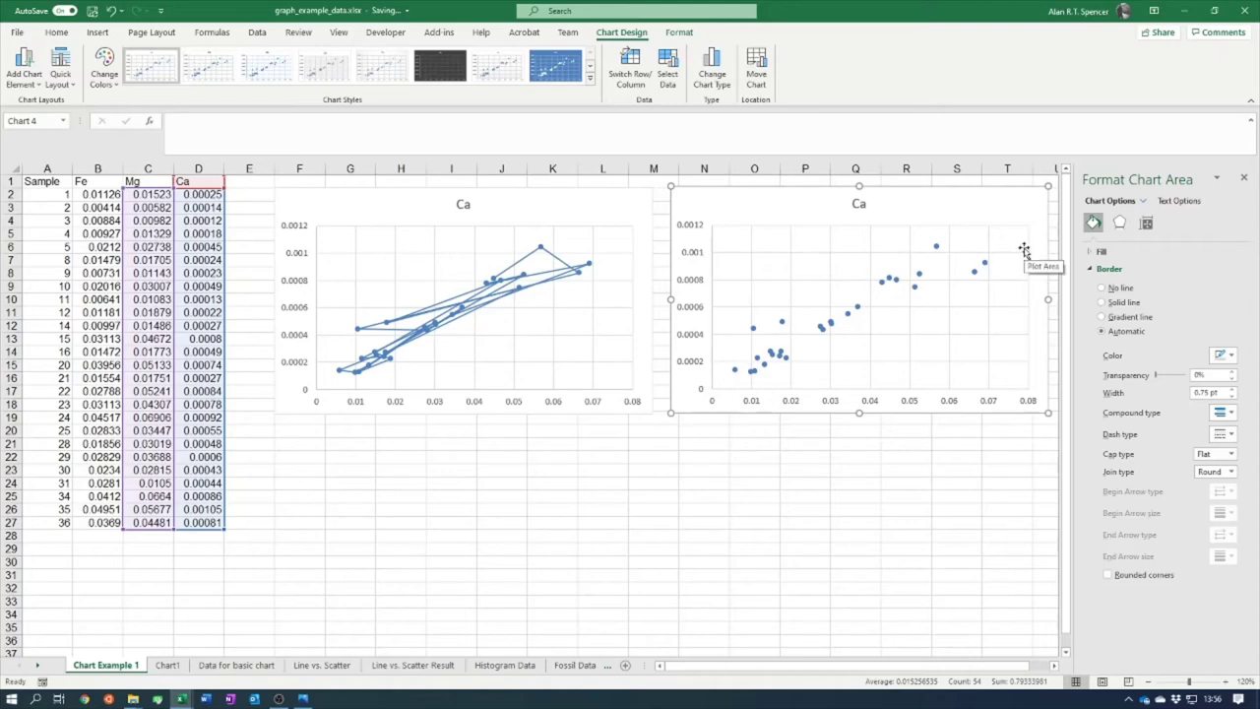
left_click(774, 537)
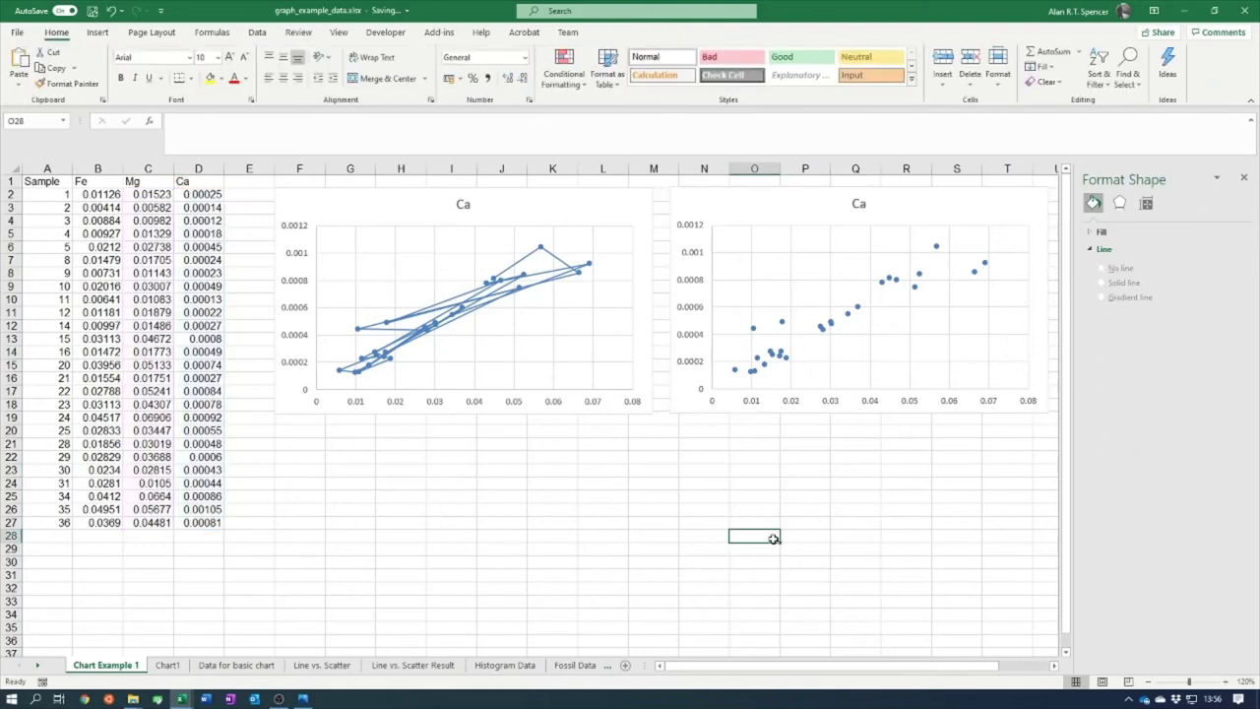
- Change the connected-line chart of Mg against Ca to the markers-only Scatter chart type
left_click(567, 221)
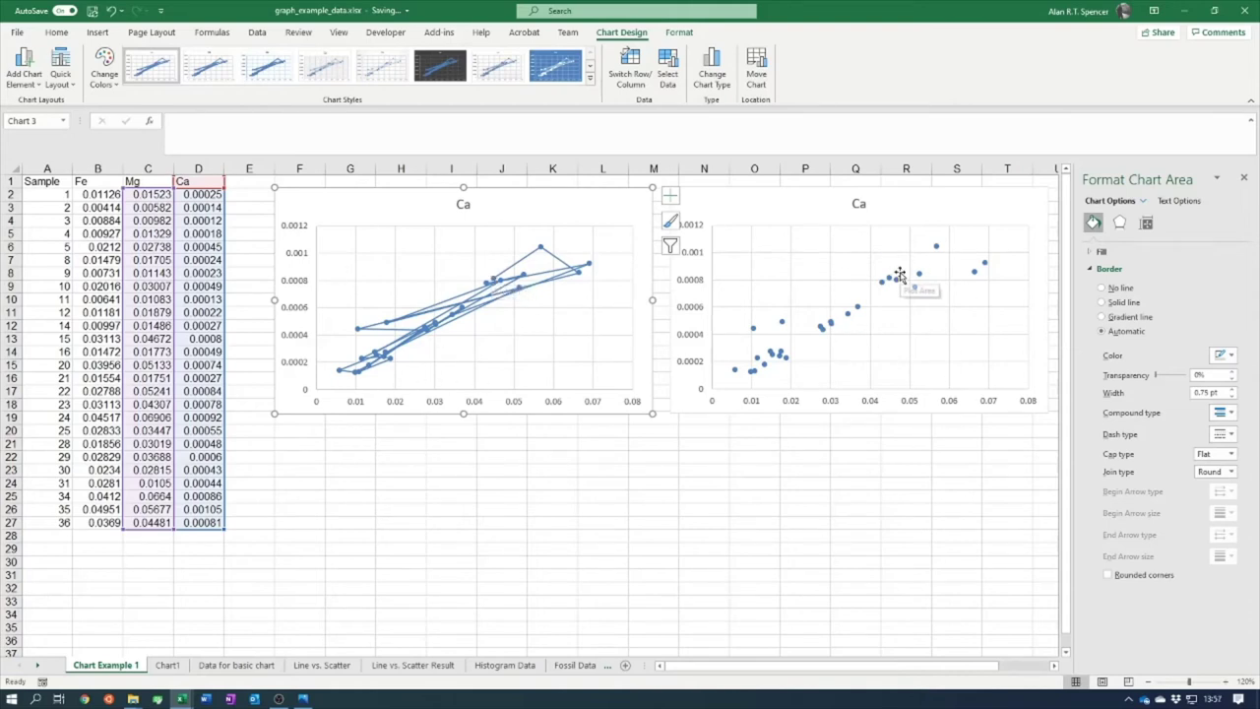
right_click(518, 214)
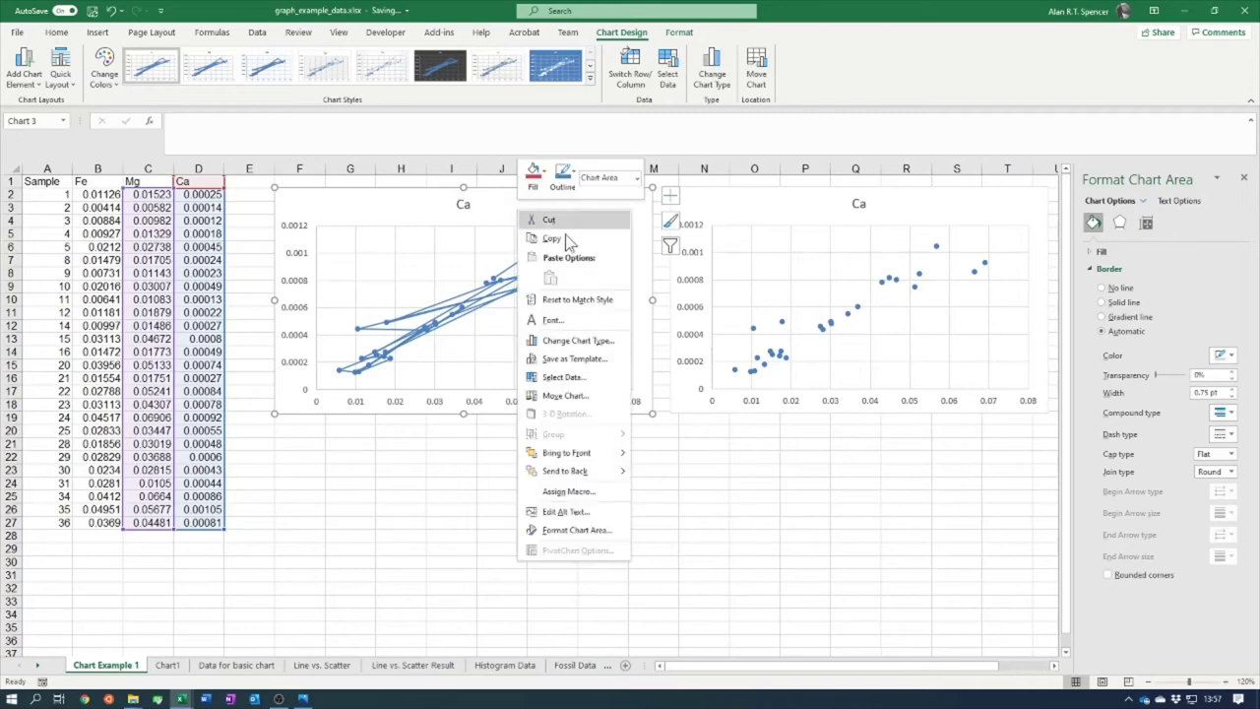
left_click(596, 340)
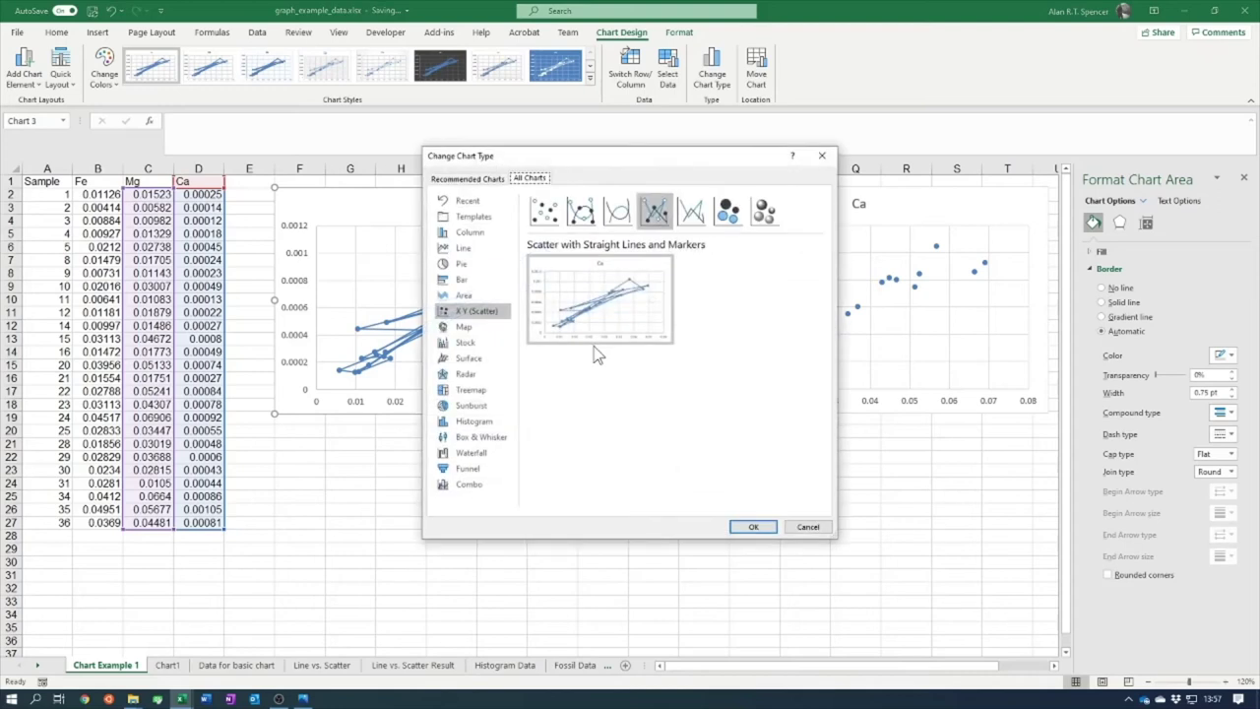
left_click_drag(646, 161, 583, 135)
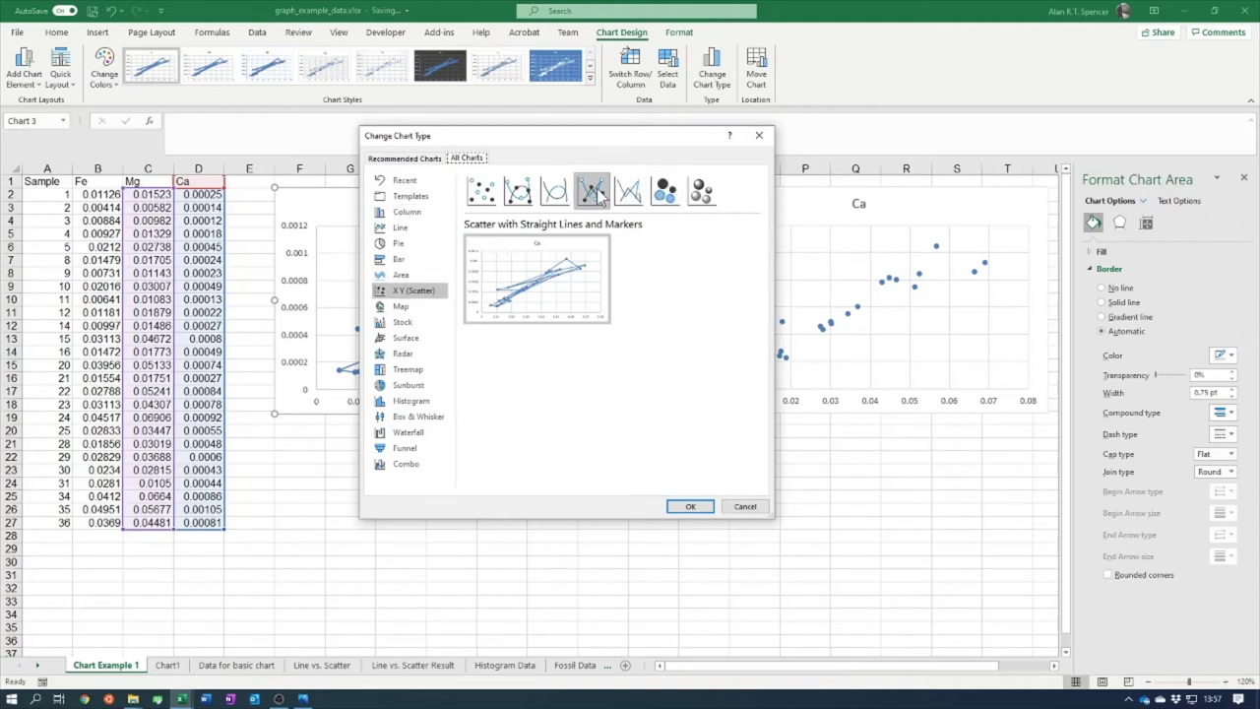
left_click(481, 191)
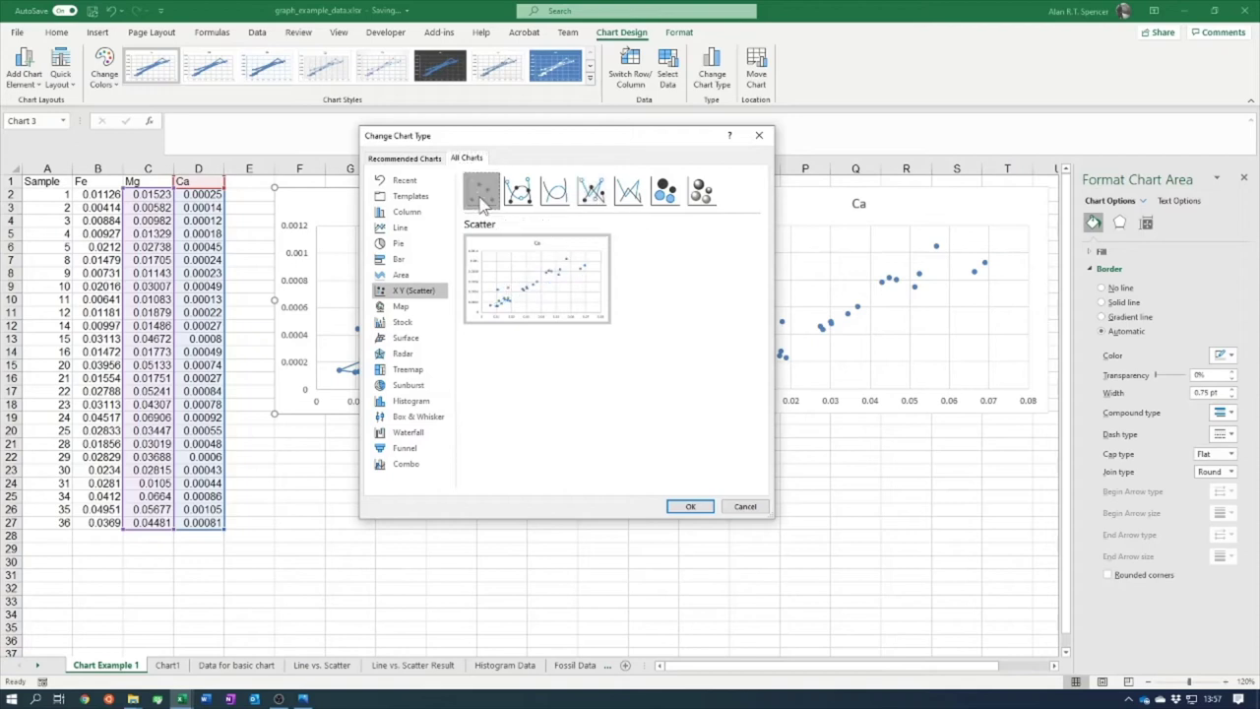
mouse_move(490, 246)
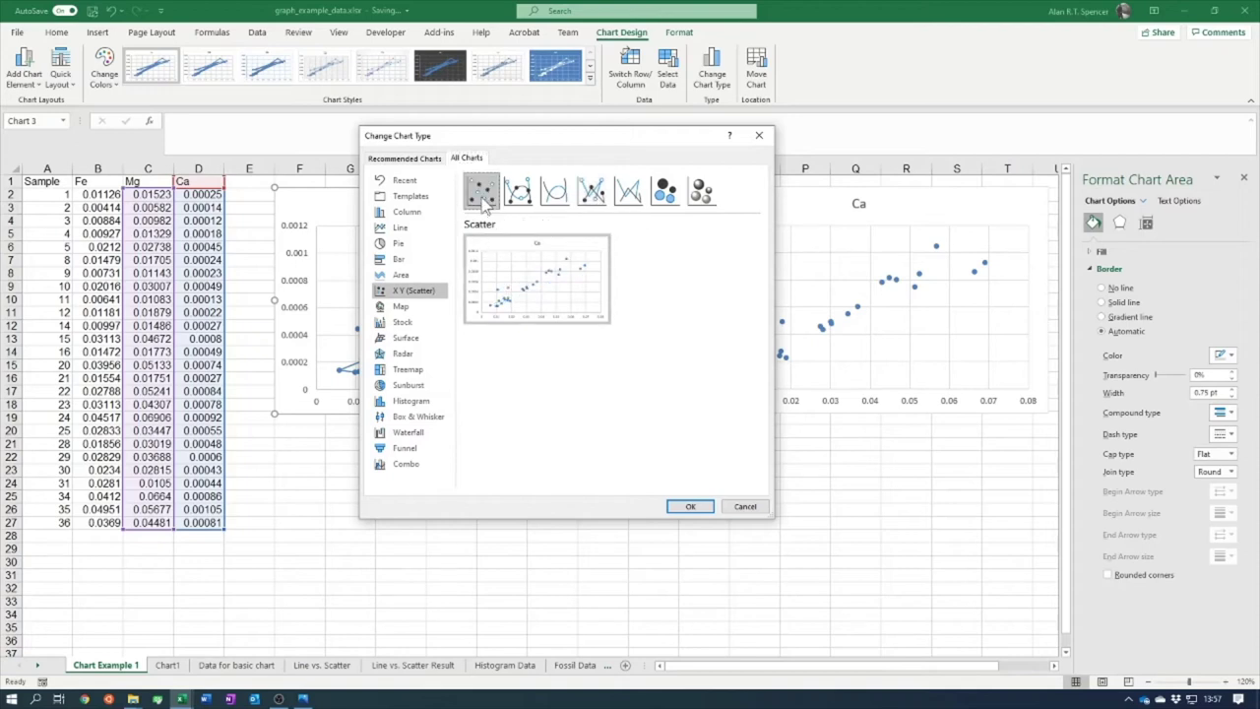
left_click(686, 508)
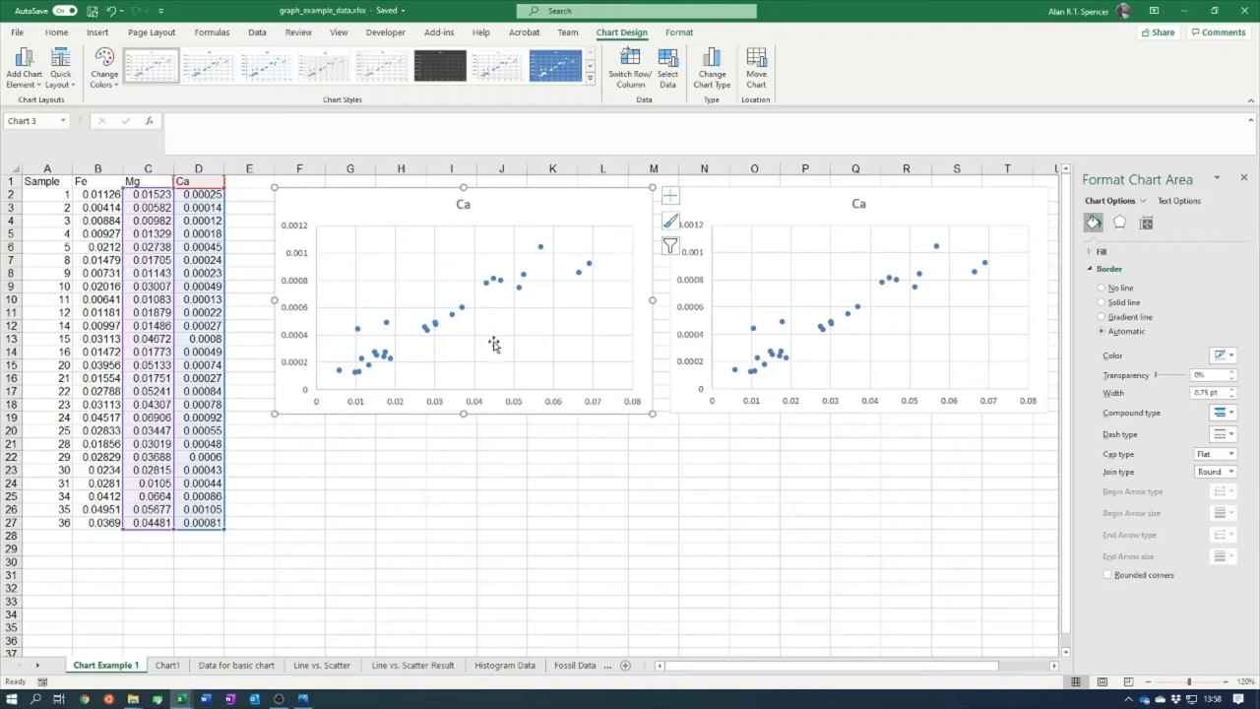
- Delete the duplicate scatter chart beside it and enlarge the remaining chart to reach about column R, row 30
left_click(813, 202)
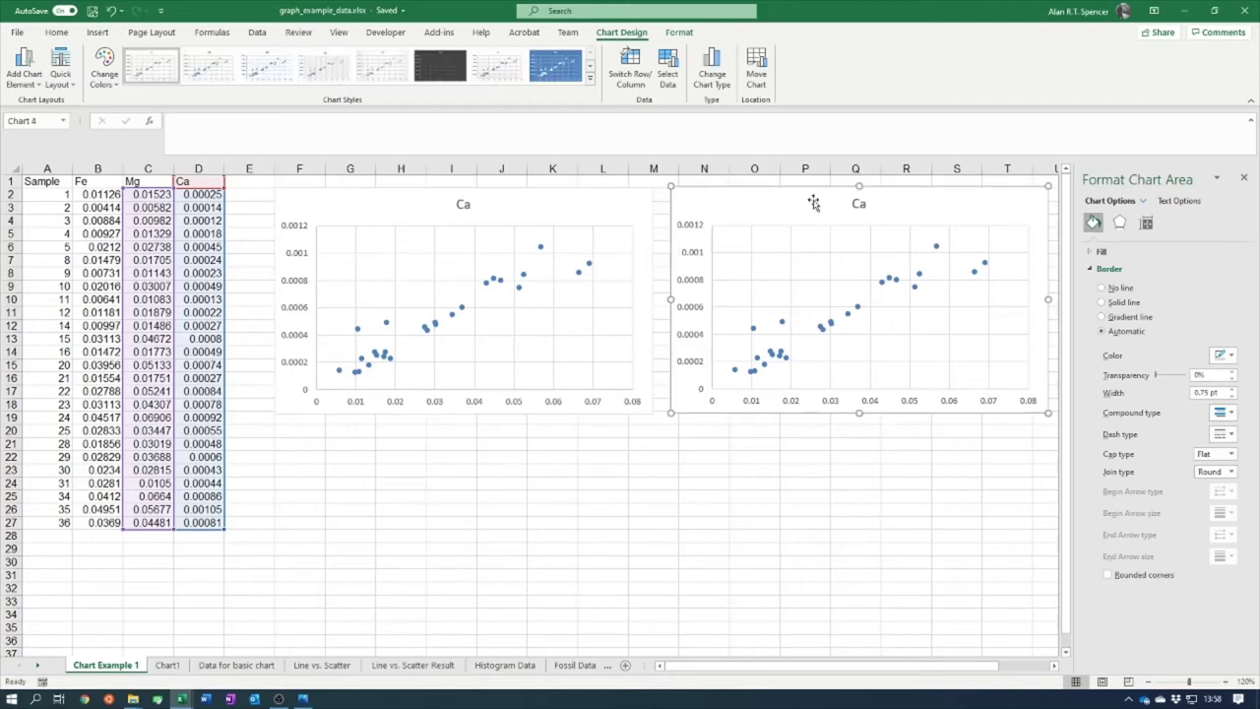
key("Delete")
left_click(610, 202)
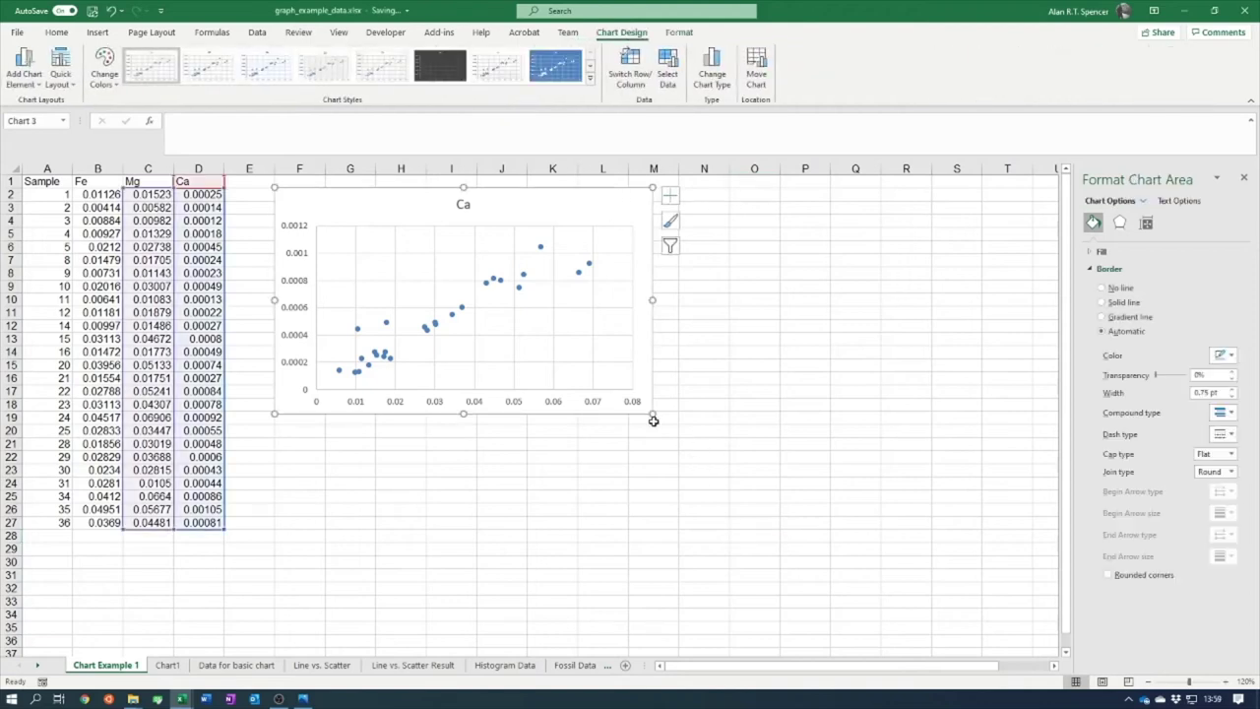
left_click_drag(653, 417, 935, 562)
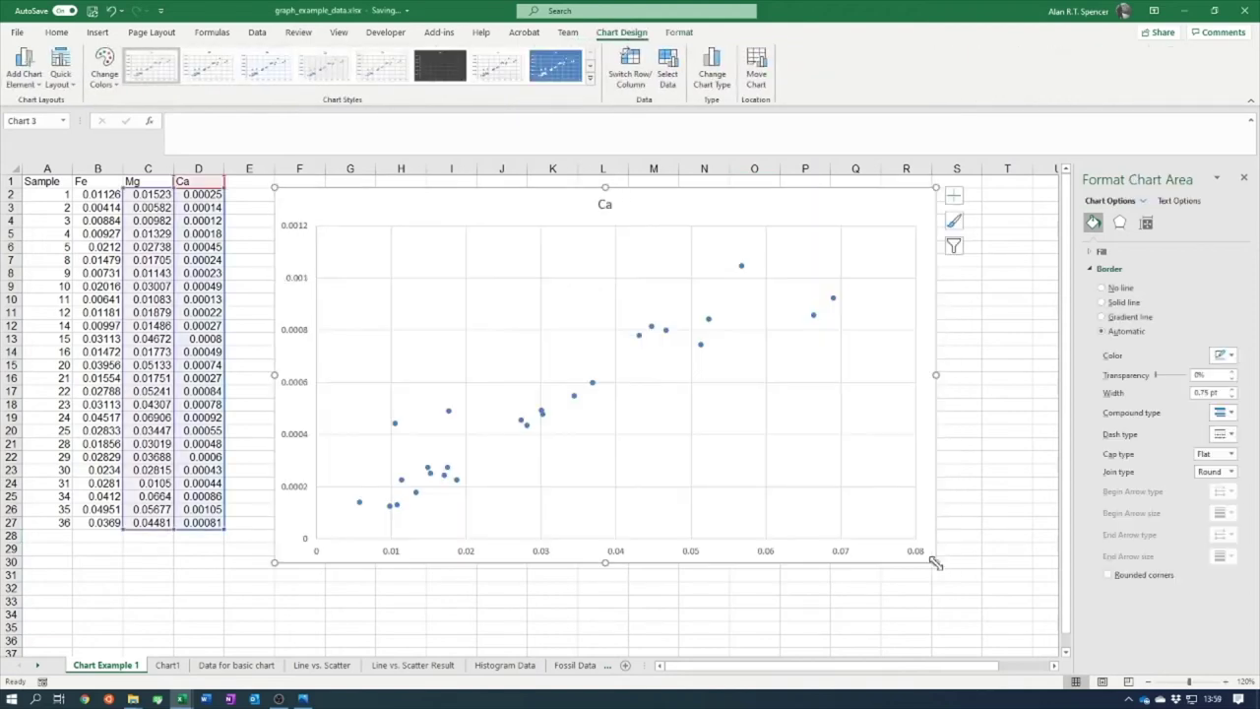
left_click(593, 597)
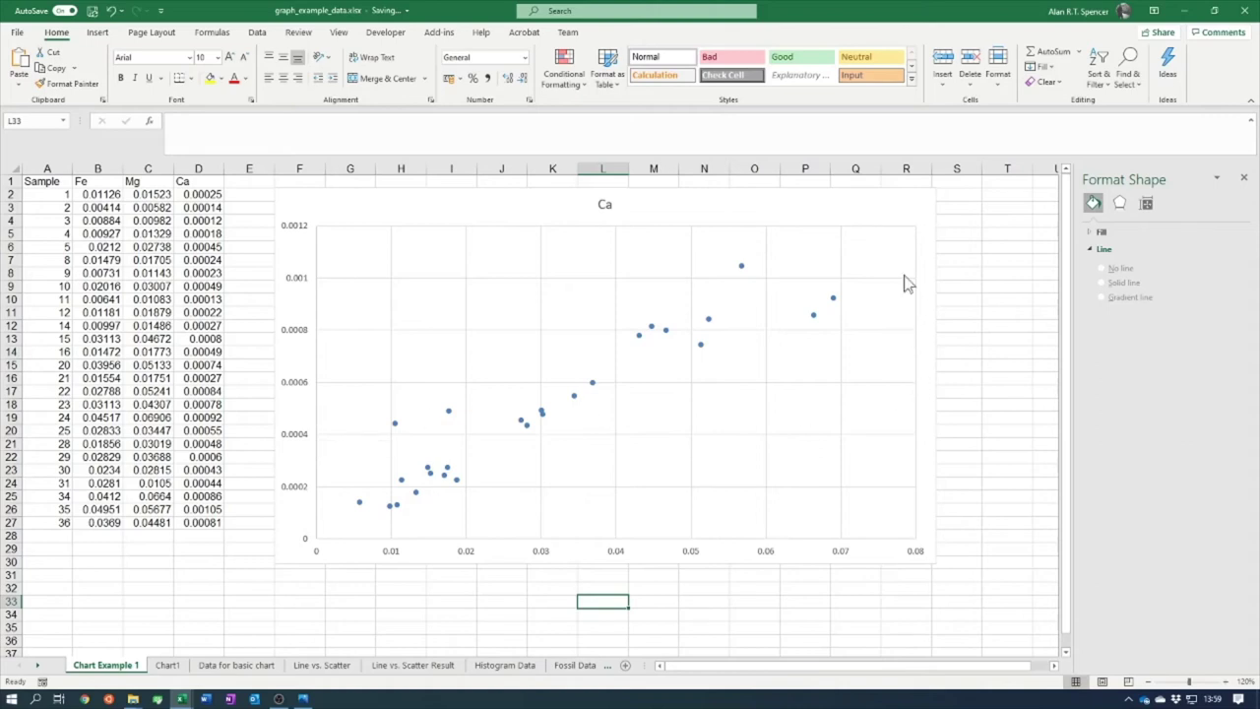
- Add a trendline to the Ca scatter chart and open its detailed formatting options
left_click(860, 210)
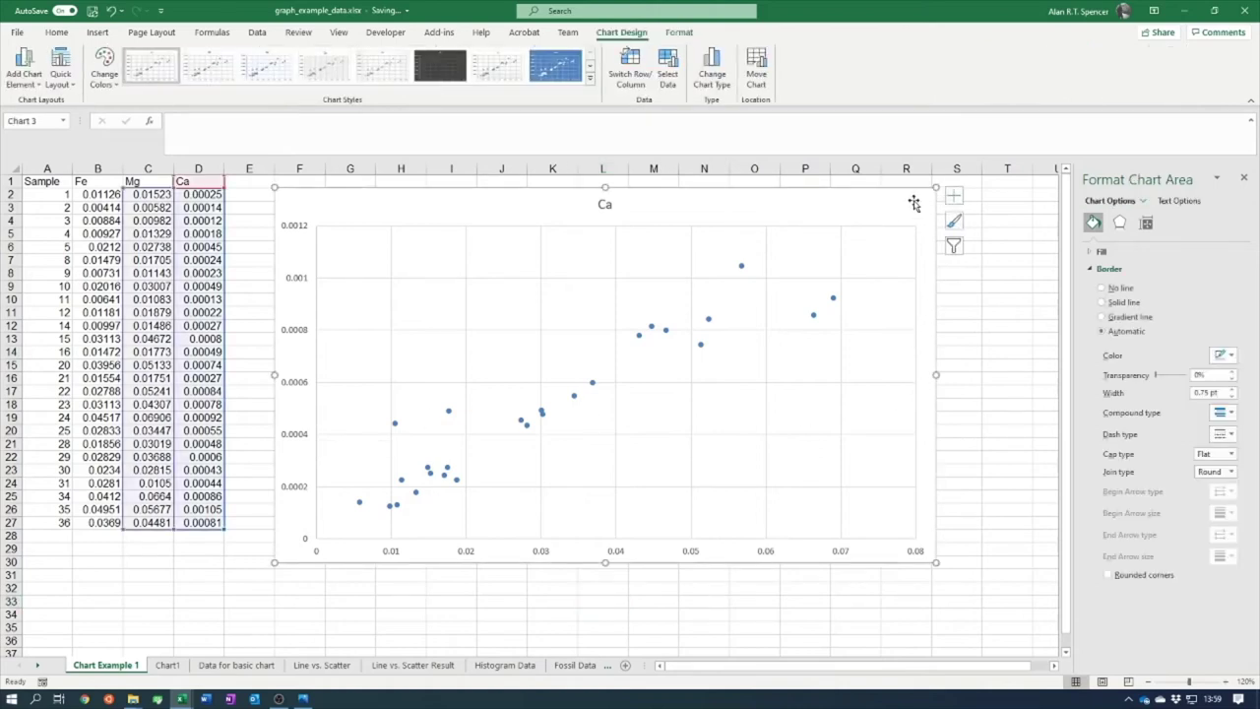
left_click(953, 199)
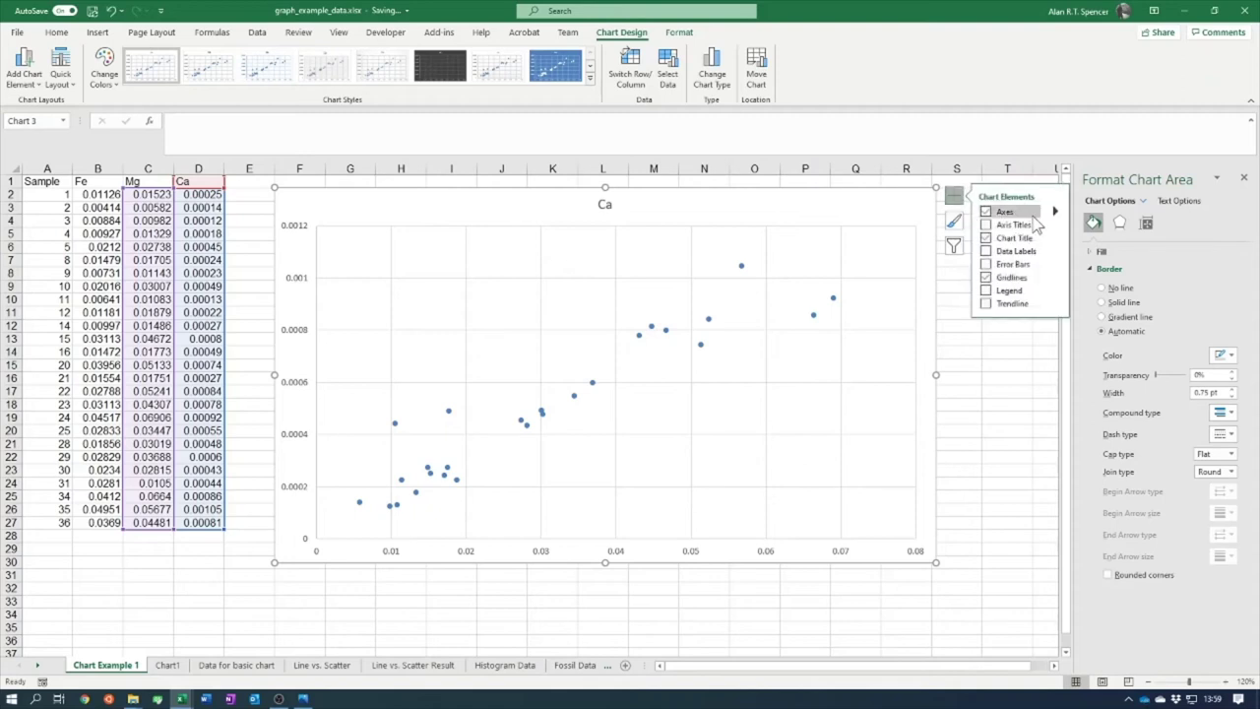
left_click(987, 305)
left_click(1054, 304)
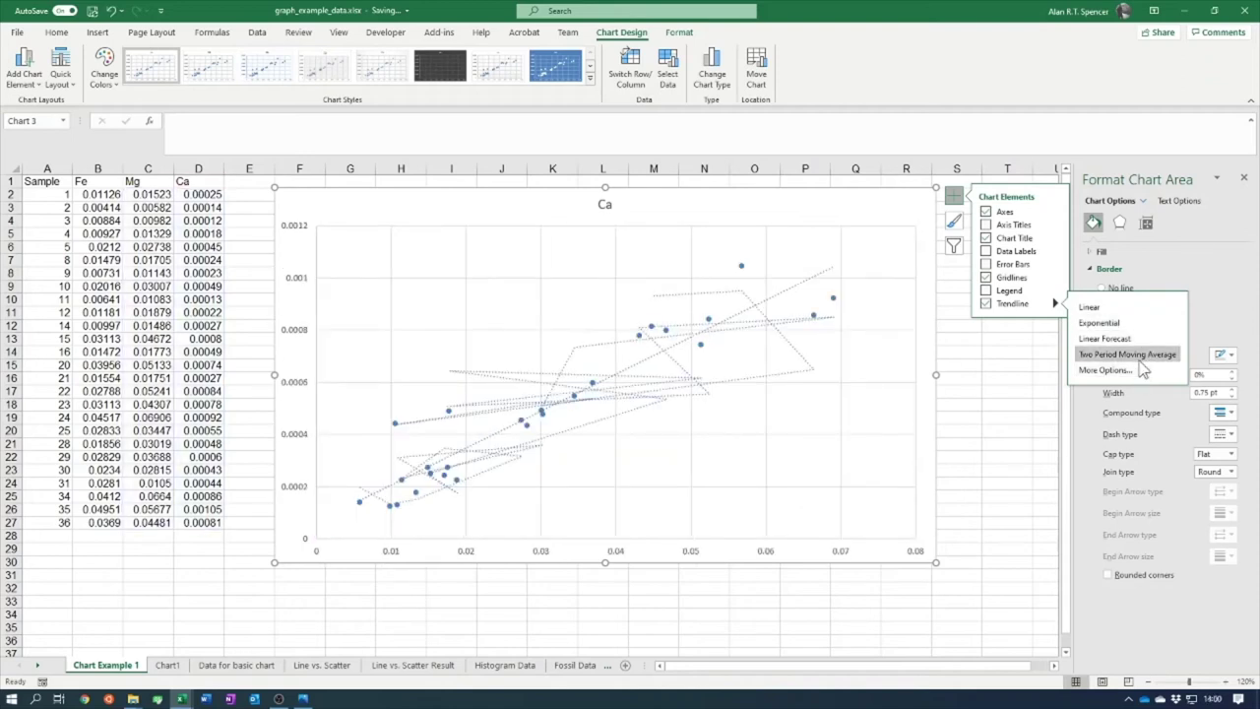
left_click(1135, 372)
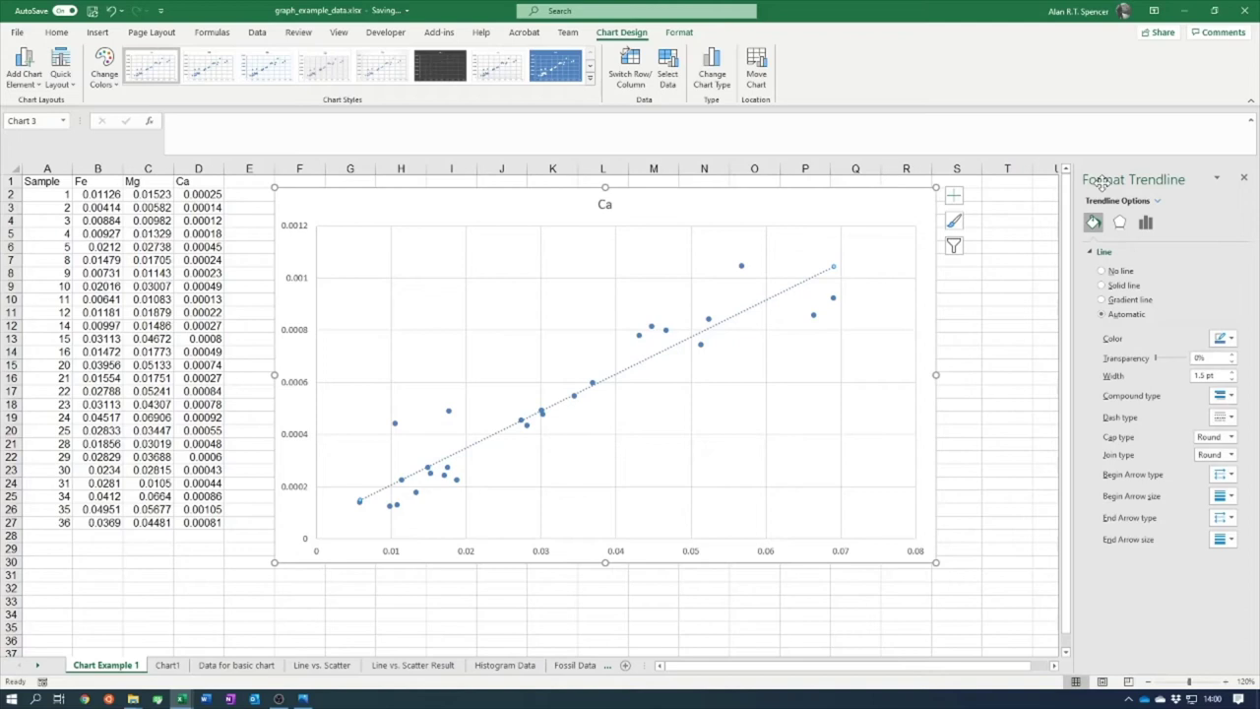
- Look through the trendline's format settings and set its line colour to standard red
left_click(1147, 225)
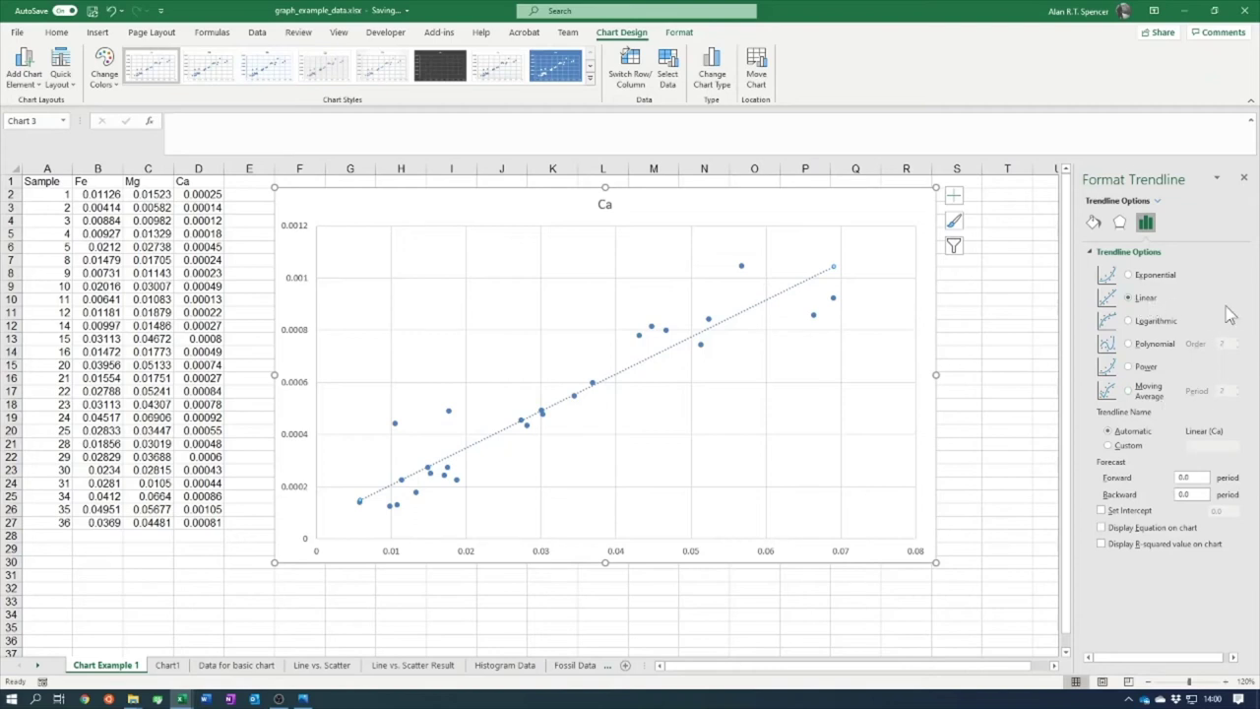
left_click(1120, 224)
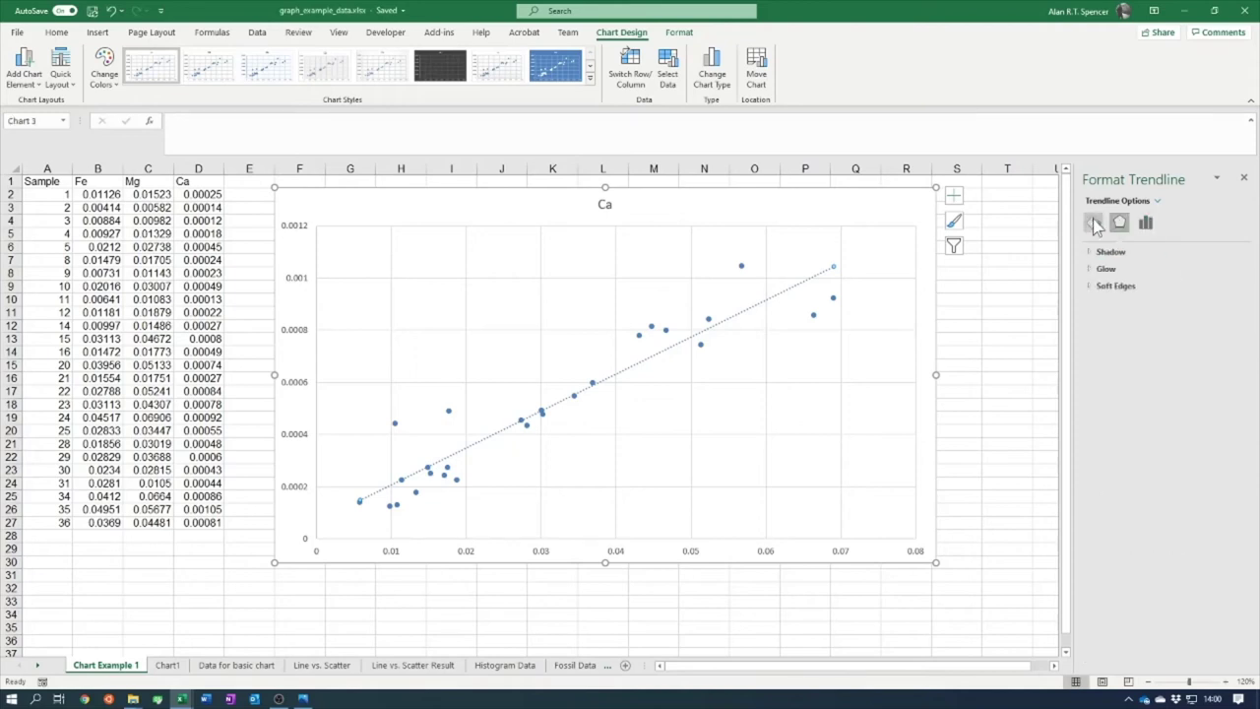
left_click(1094, 223)
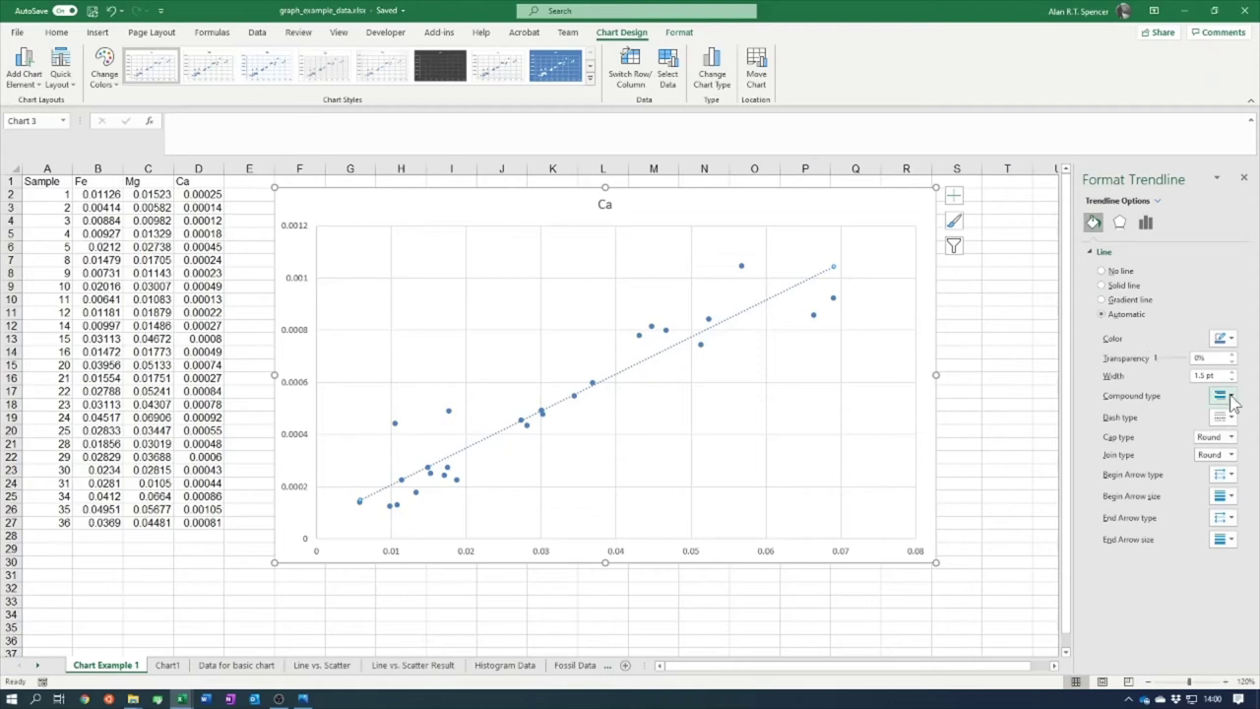
left_click(1227, 338)
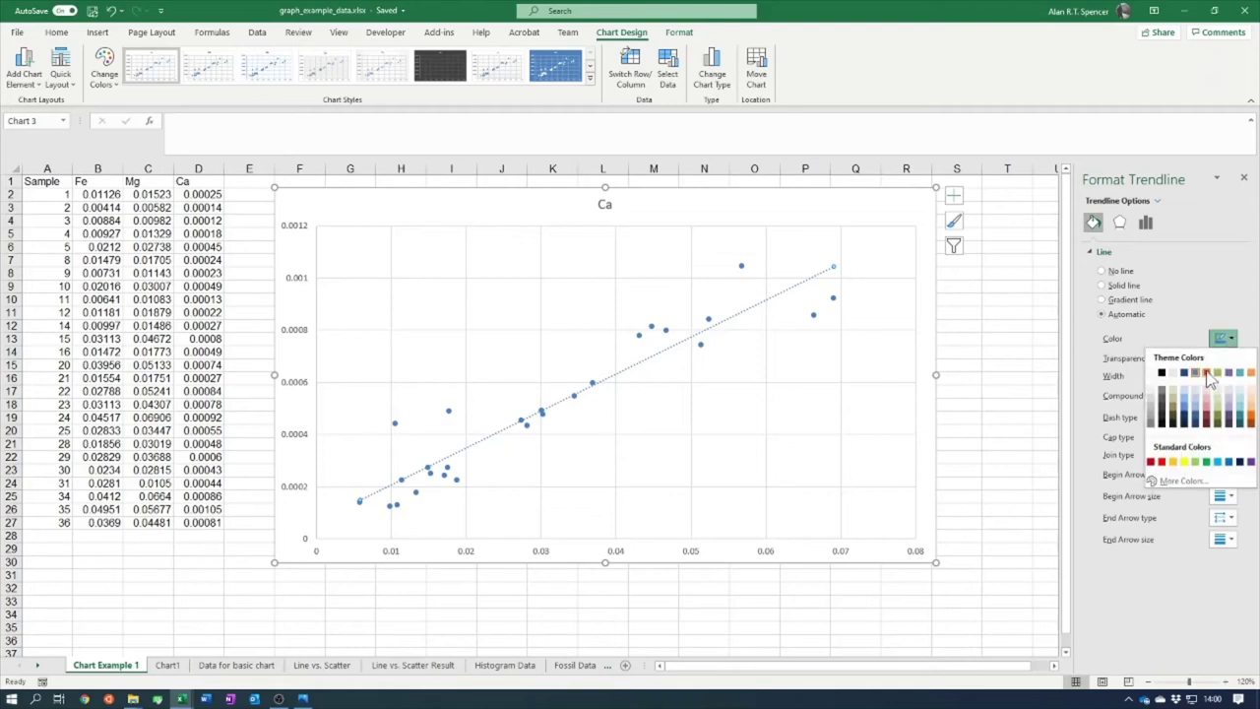
left_click(1165, 471)
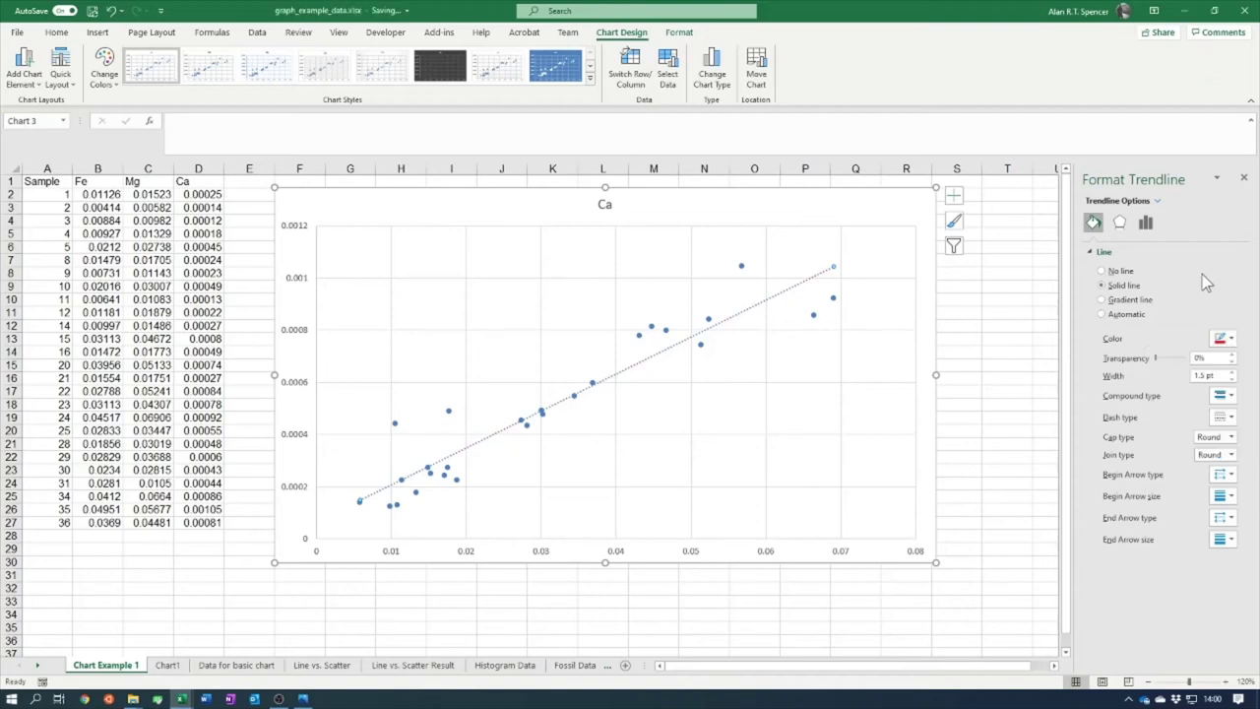
- Display the trendline equation on the chart and move its label to the chart's upper-right corner, above the plotted points
left_click(1144, 222)
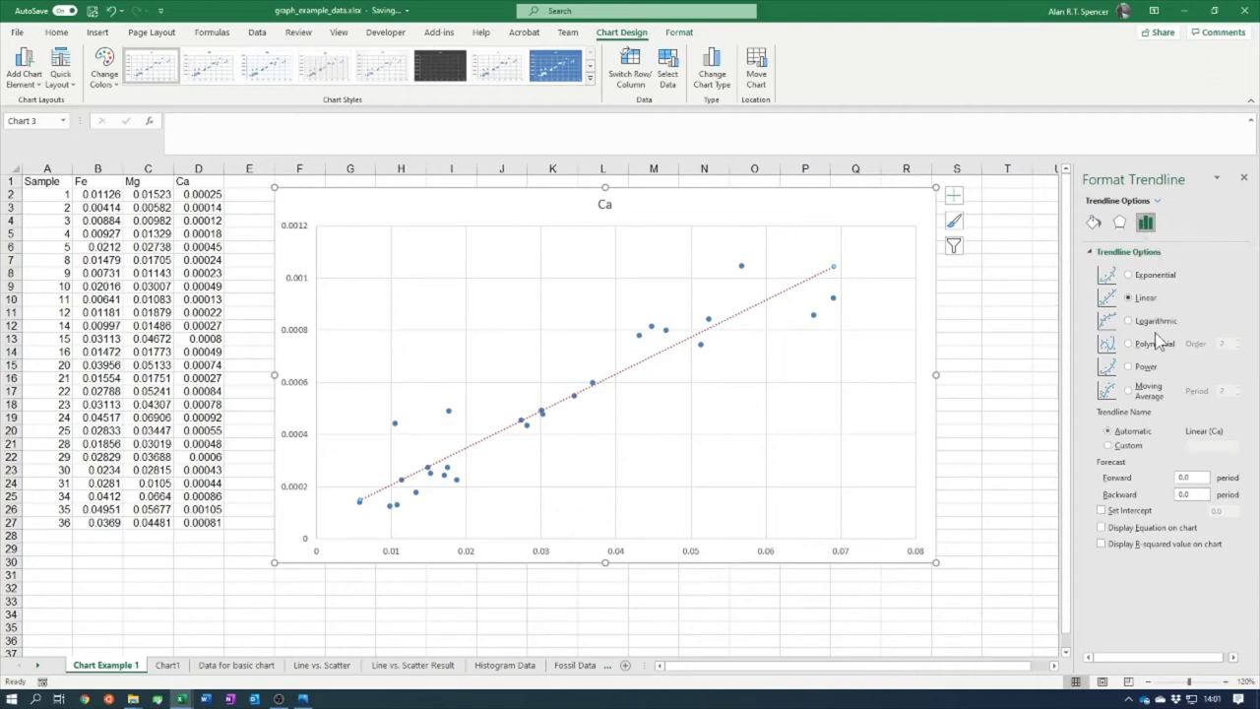
left_click(1103, 530)
left_click(772, 268)
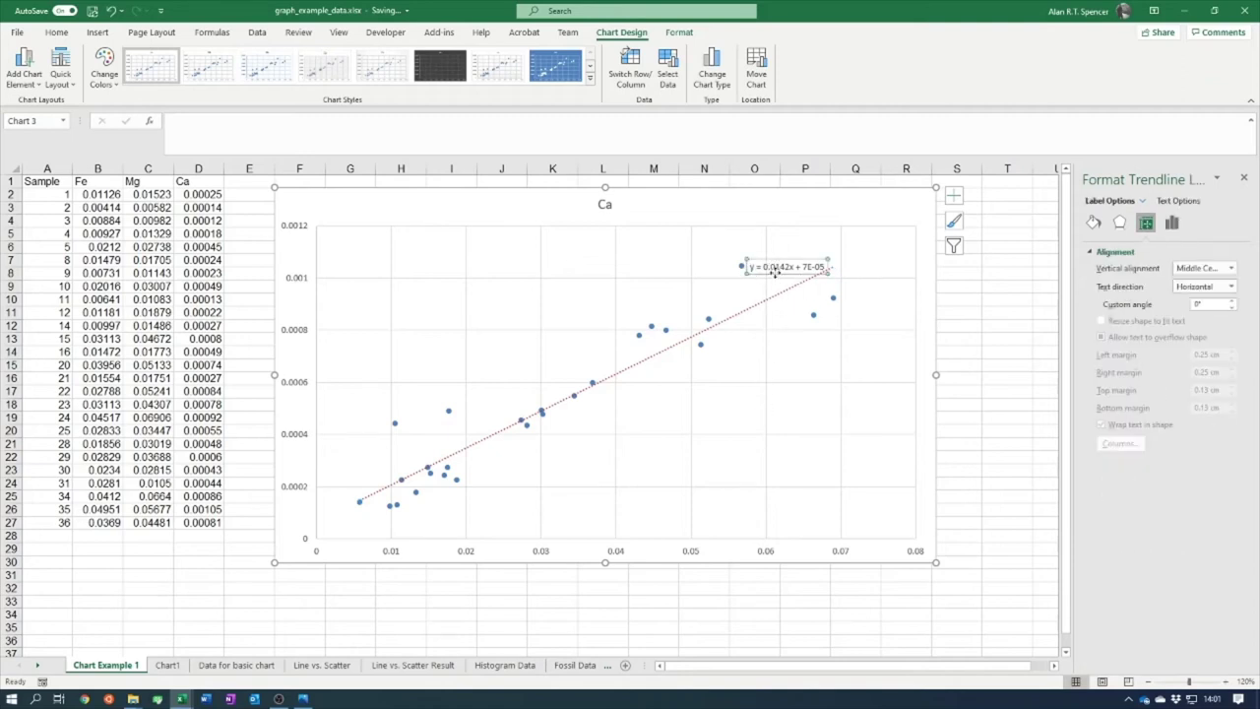
left_click_drag(775, 268, 863, 218)
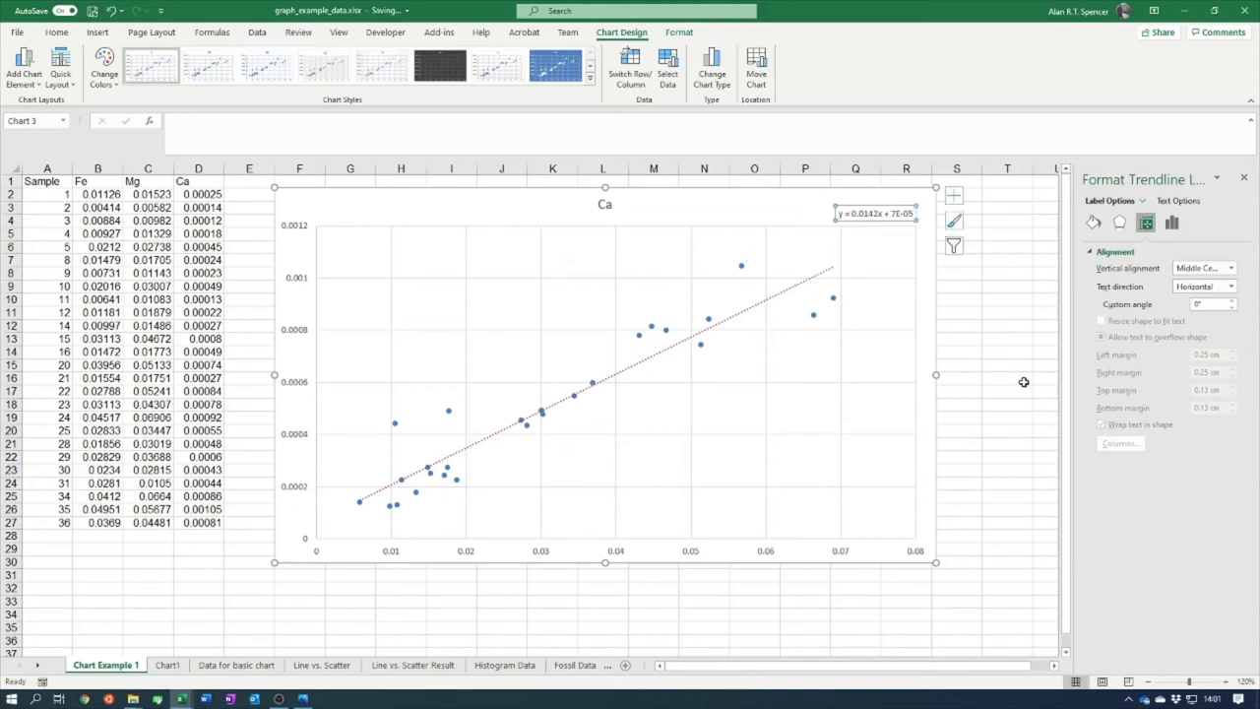
- Give the trendline equation label a standard red border
left_click(1092, 223)
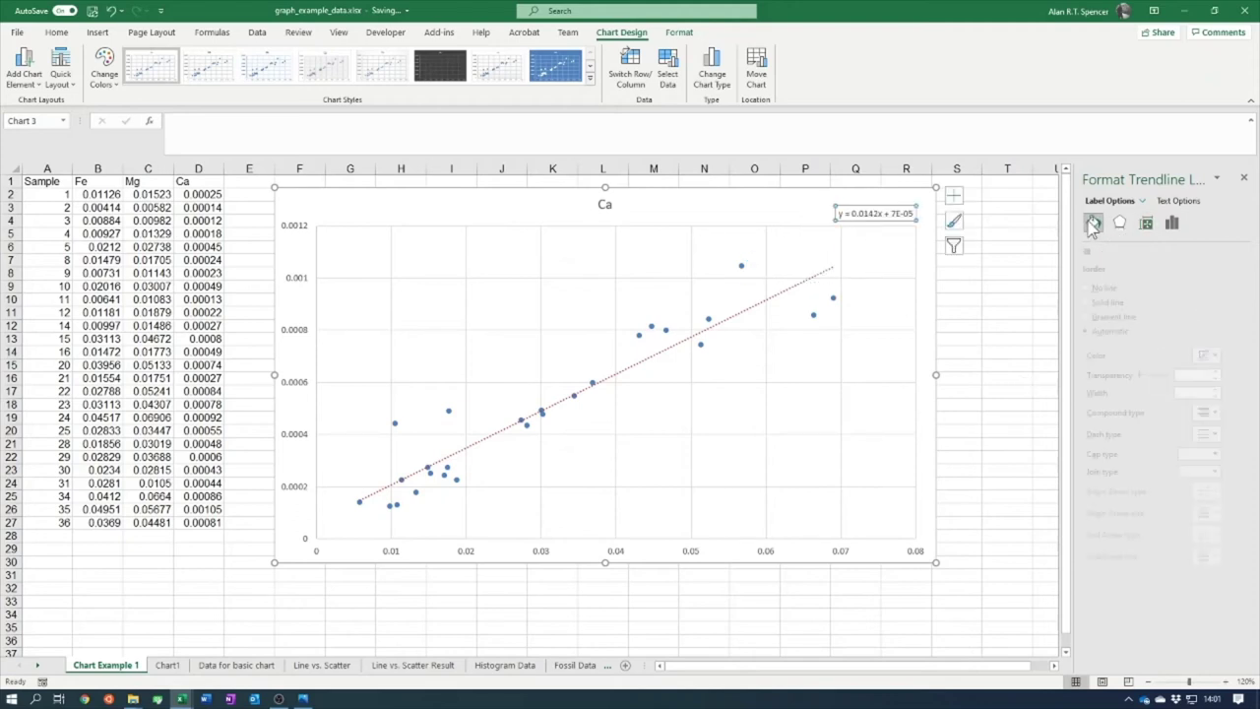
left_click(1229, 355)
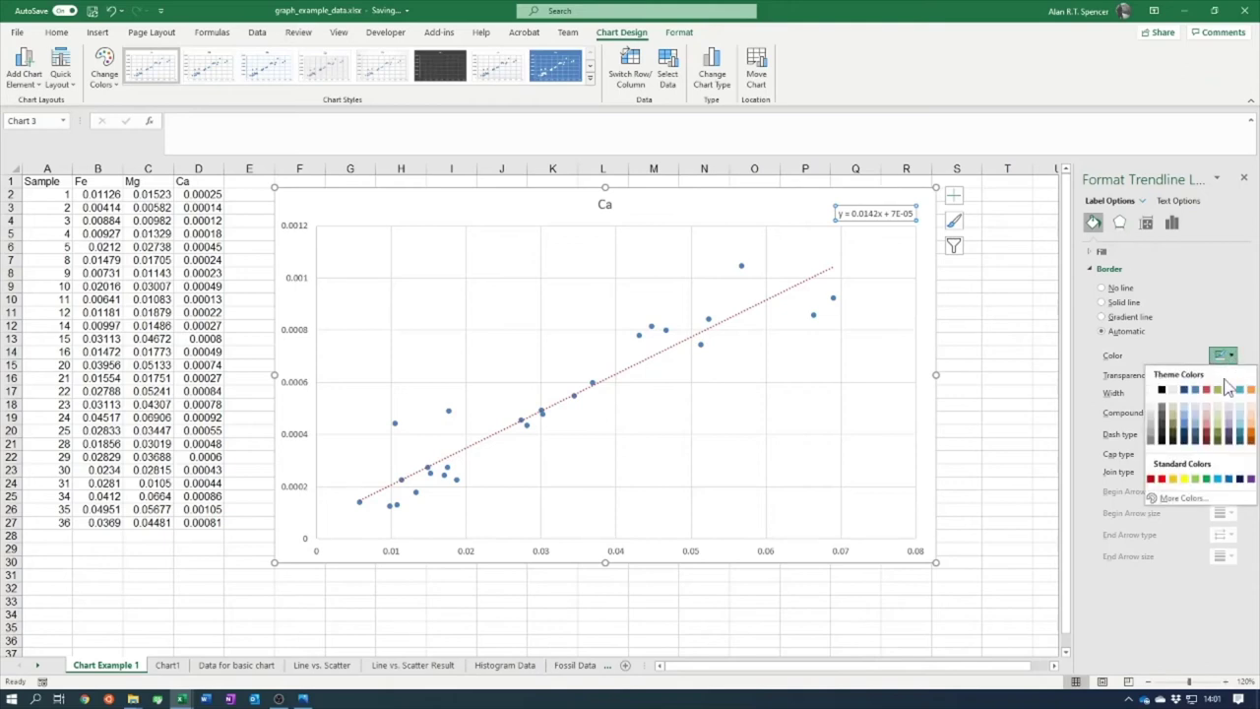
left_click(1163, 479)
left_click(1002, 313)
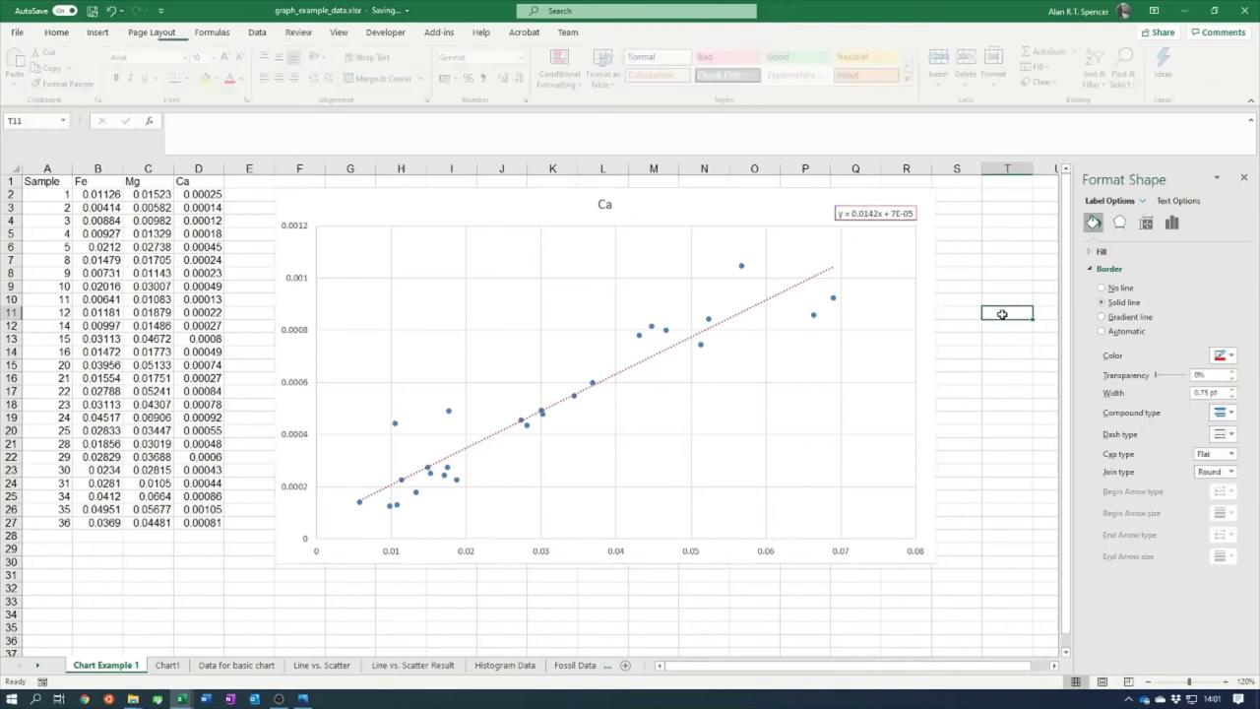
- Try forecasting the trendline forward by 1 period and by 0.1 periods
left_click(778, 293)
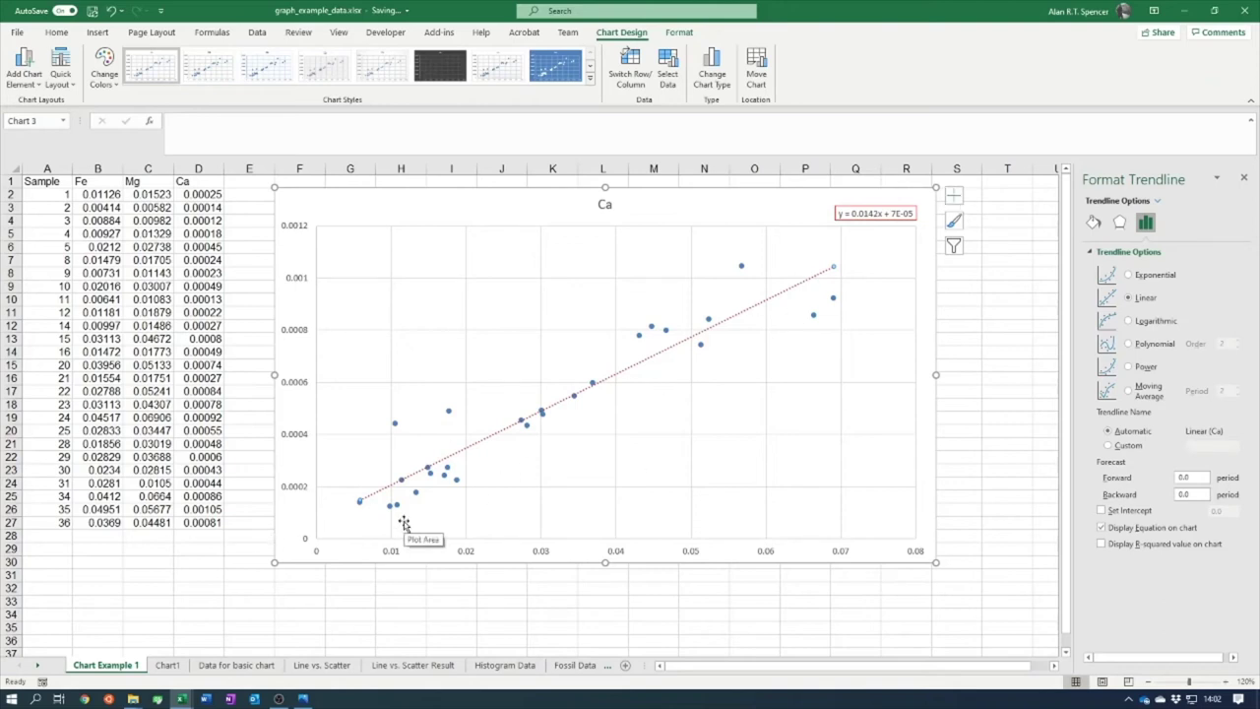
left_click(1197, 478)
left_click(1180, 477)
type("1")
left_click(1198, 494)
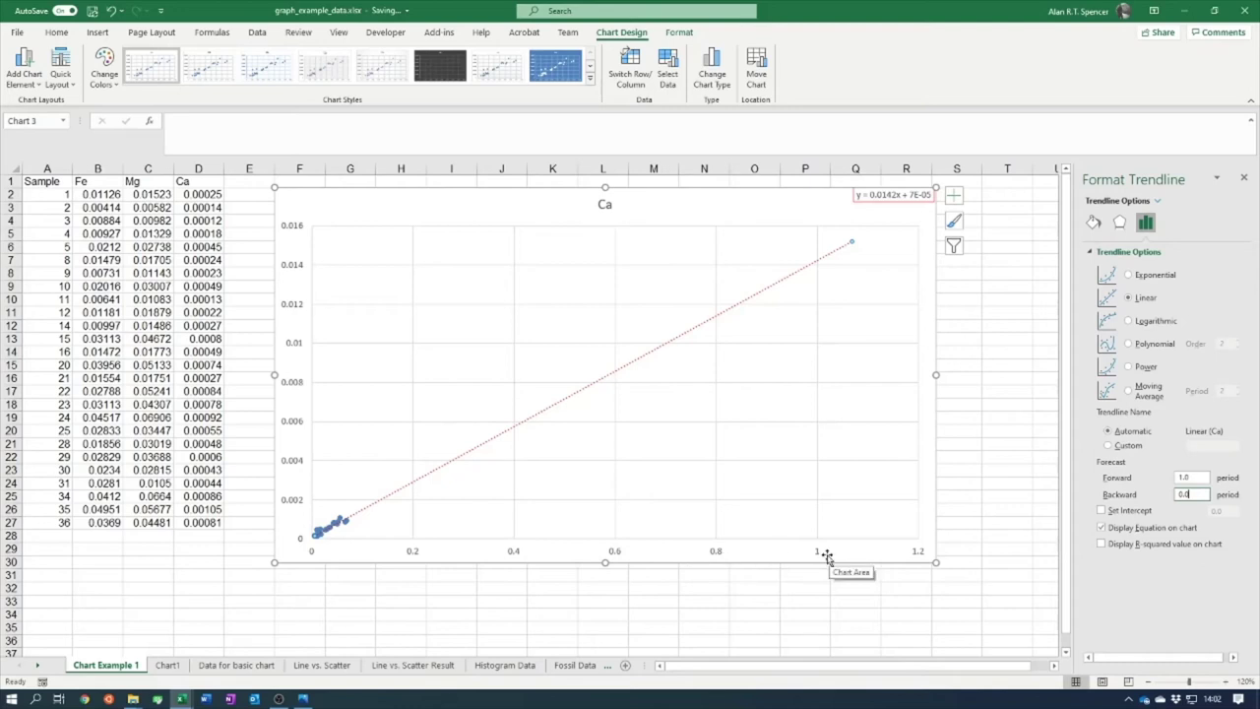
left_click(1192, 477)
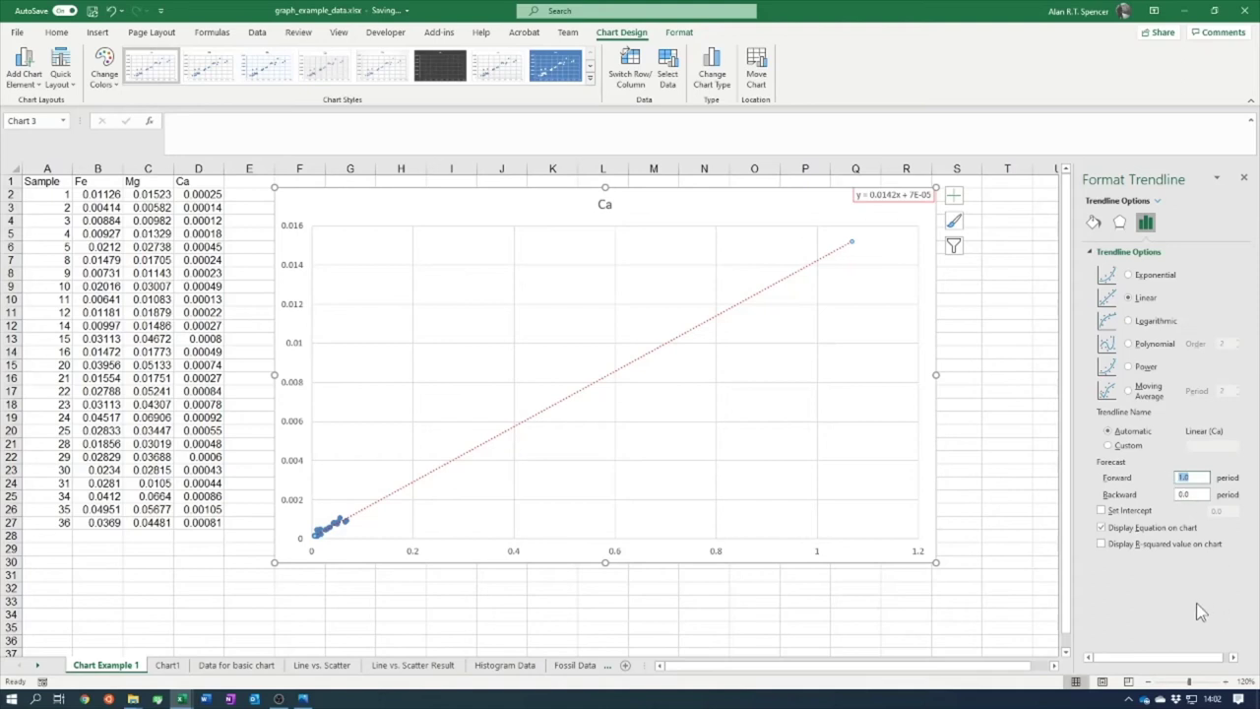
type("0.1")
left_click(1195, 494)
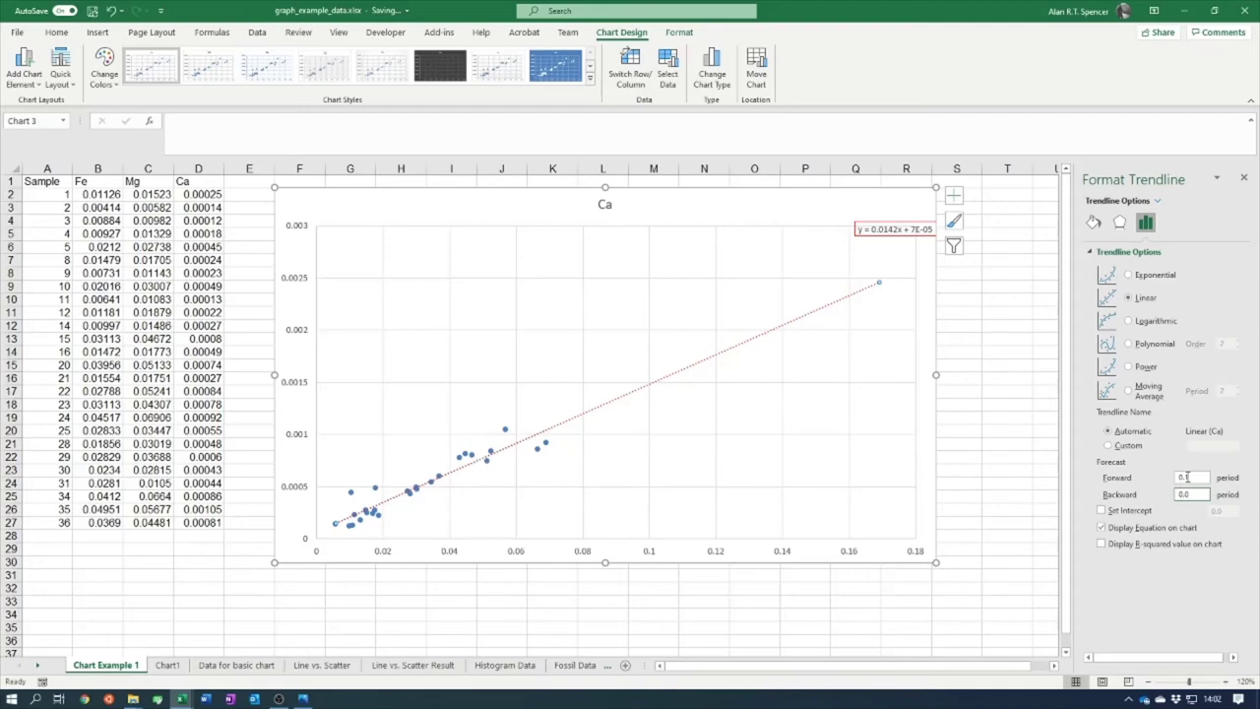
- Set the trendline forecast to 0.01 periods forward and 0.01 periods backward
left_click(1187, 477)
type("0")
key("Tab")
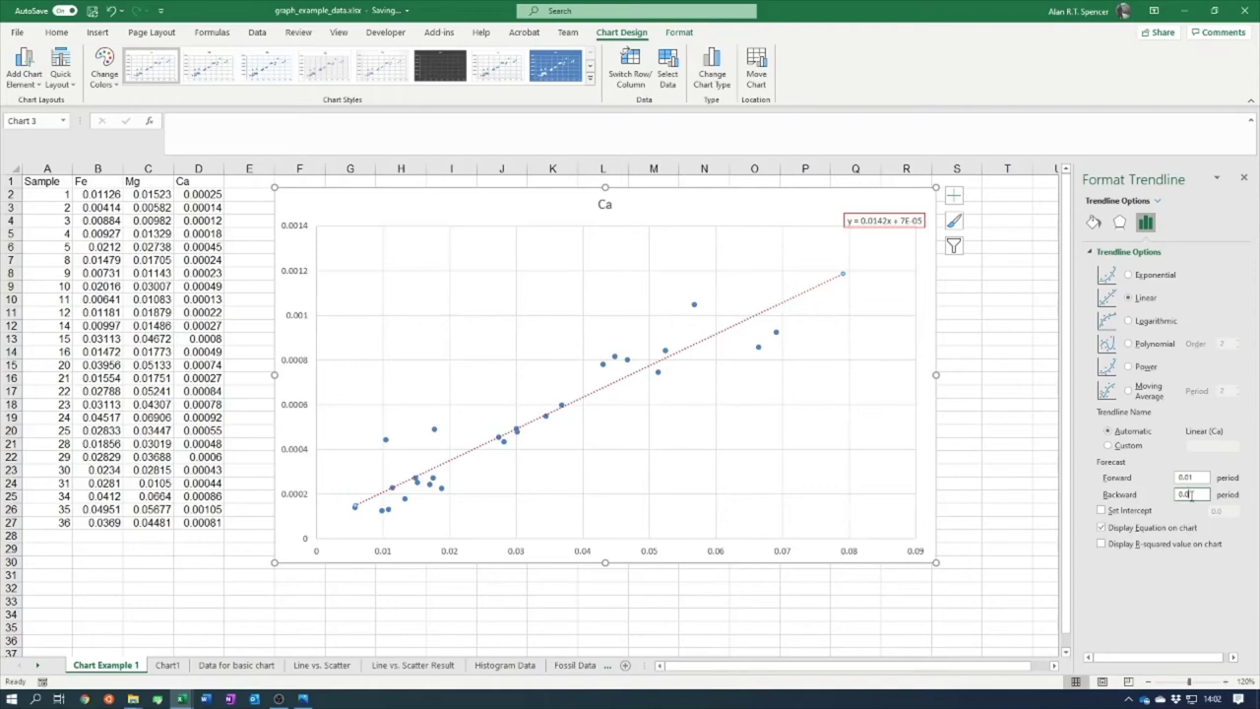
type("1")
left_click(1198, 478)
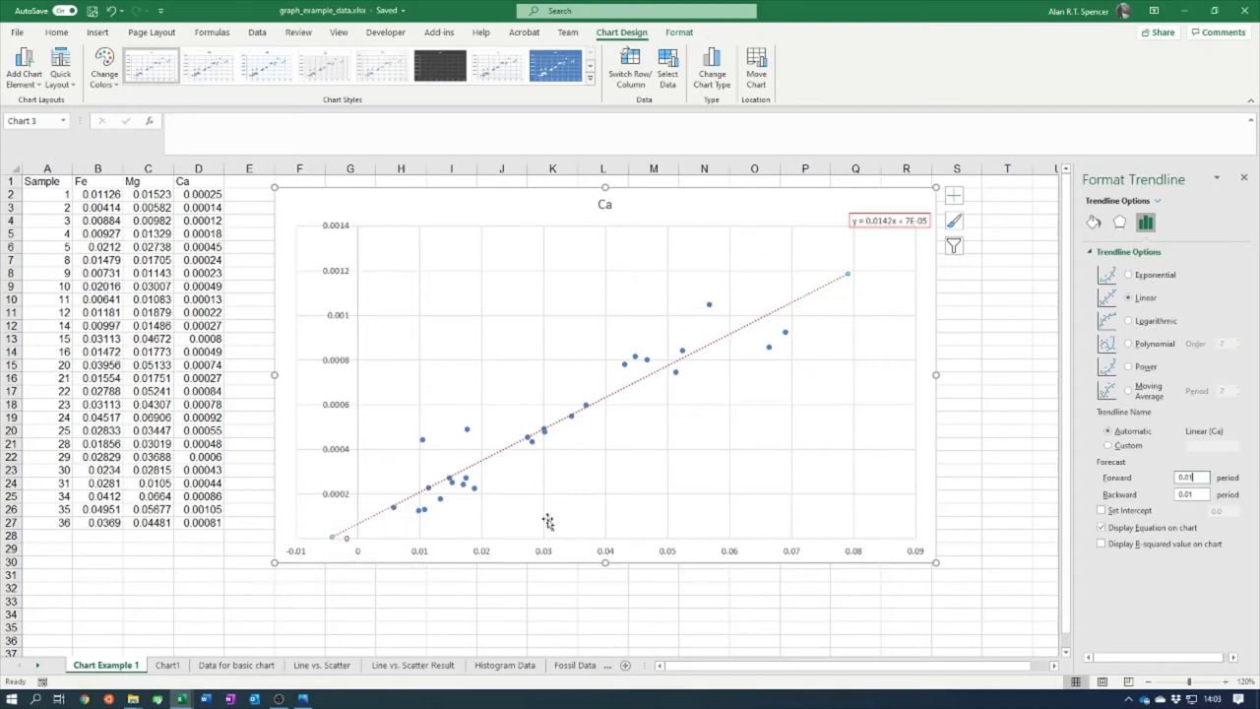
left_click(986, 405)
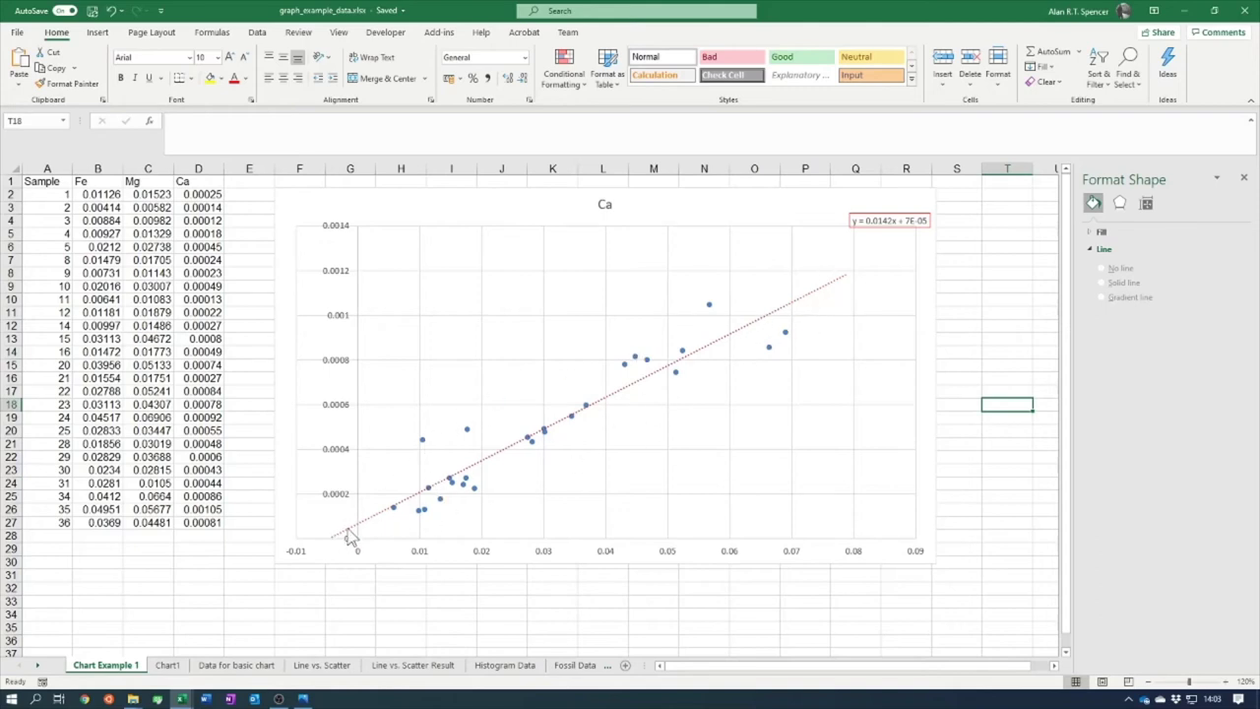
- Display the trendline's R-squared value on the chart
left_click(831, 282)
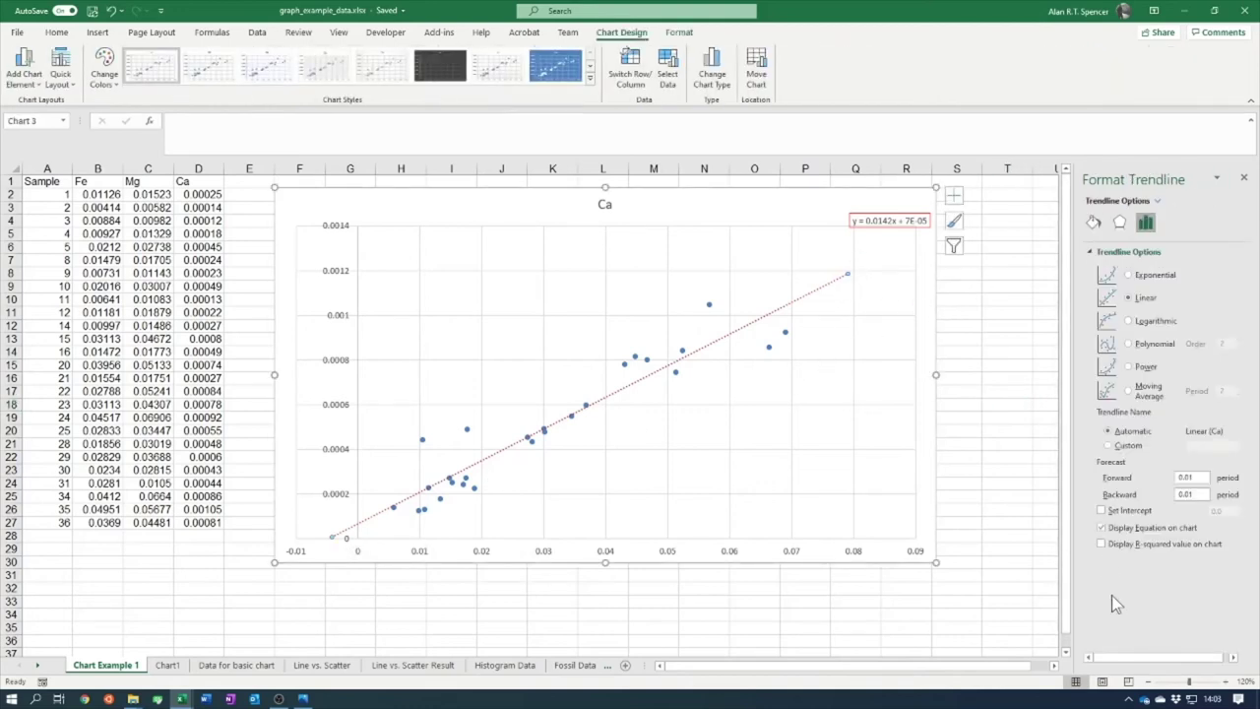
left_click(1102, 544)
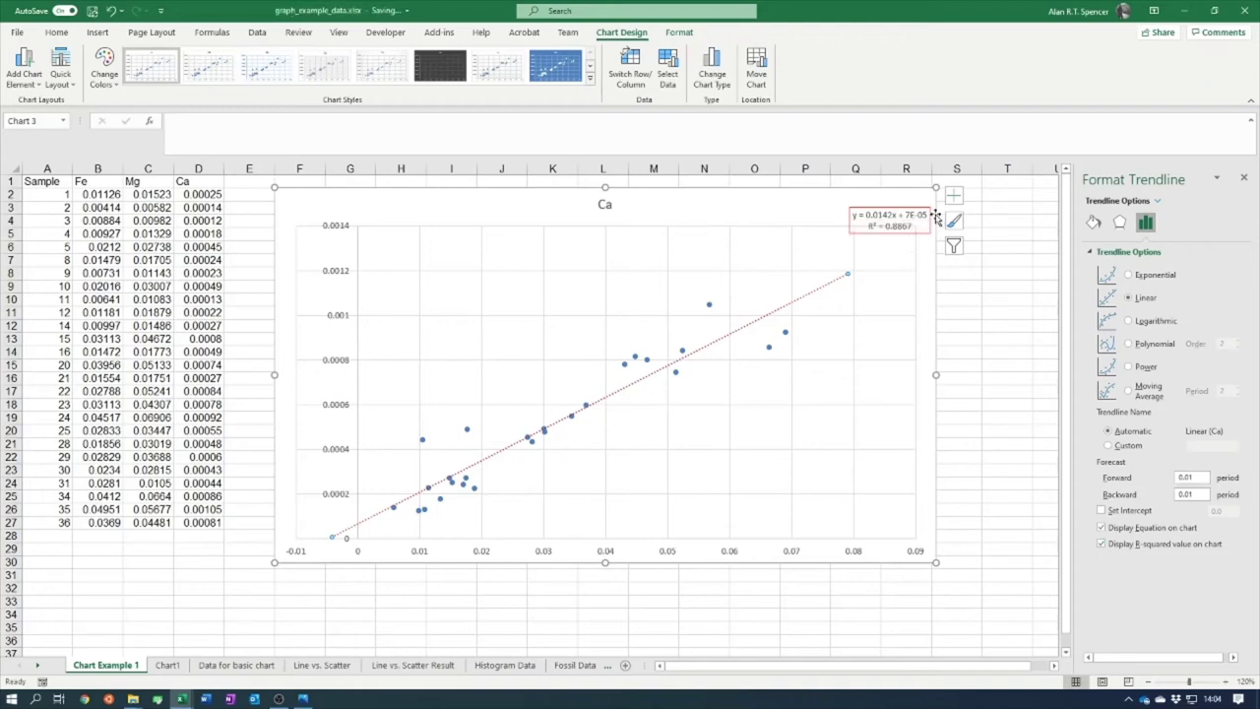
- Move the trendline equation and R-squared label slightly up and to the left on the Mg against Ca chart
left_click(889, 211)
left_click_drag(893, 210, 855, 198)
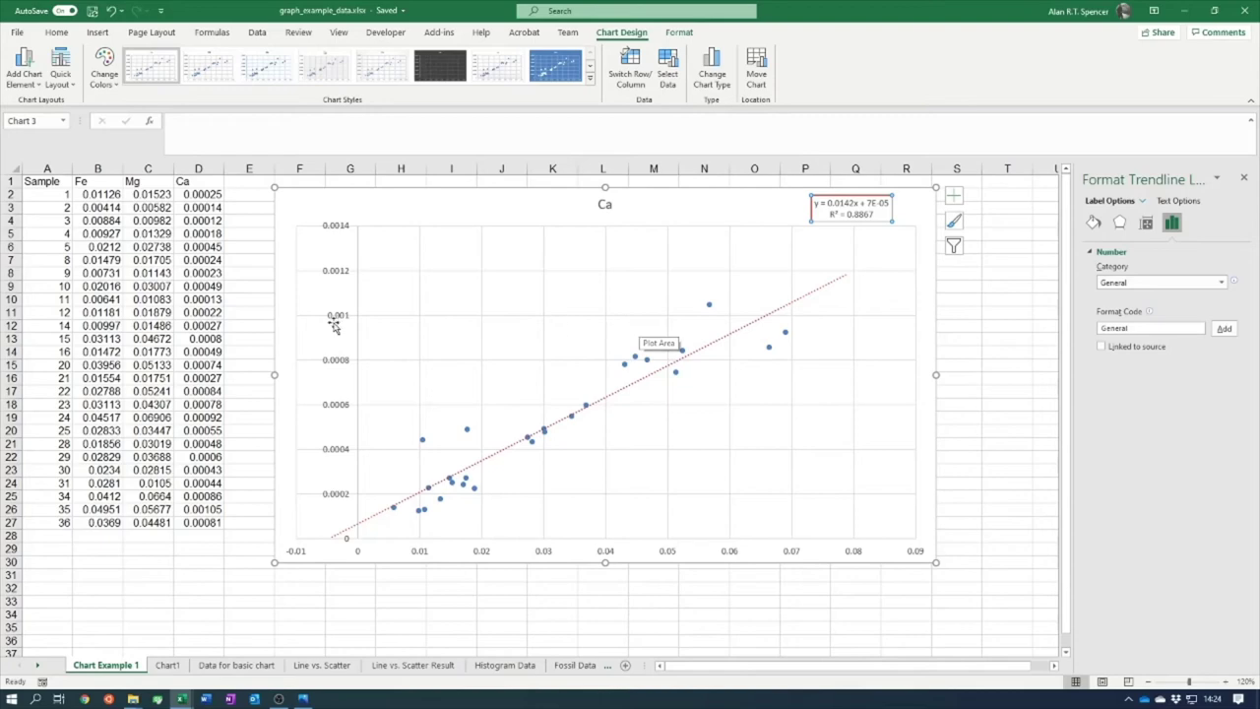
- Examine the Sample, Fe and positive and negative Fe Errors columns on the "Data for basic chart" sheet
left_click(239, 665)
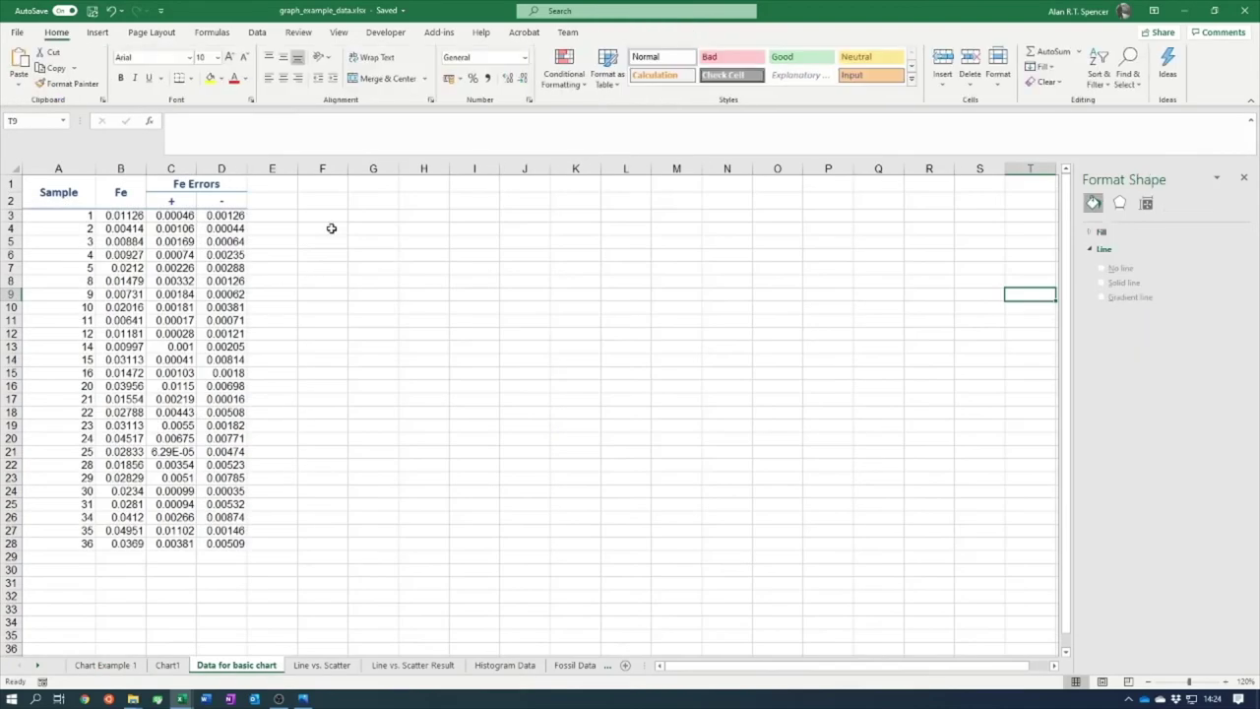
left_click(321, 219)
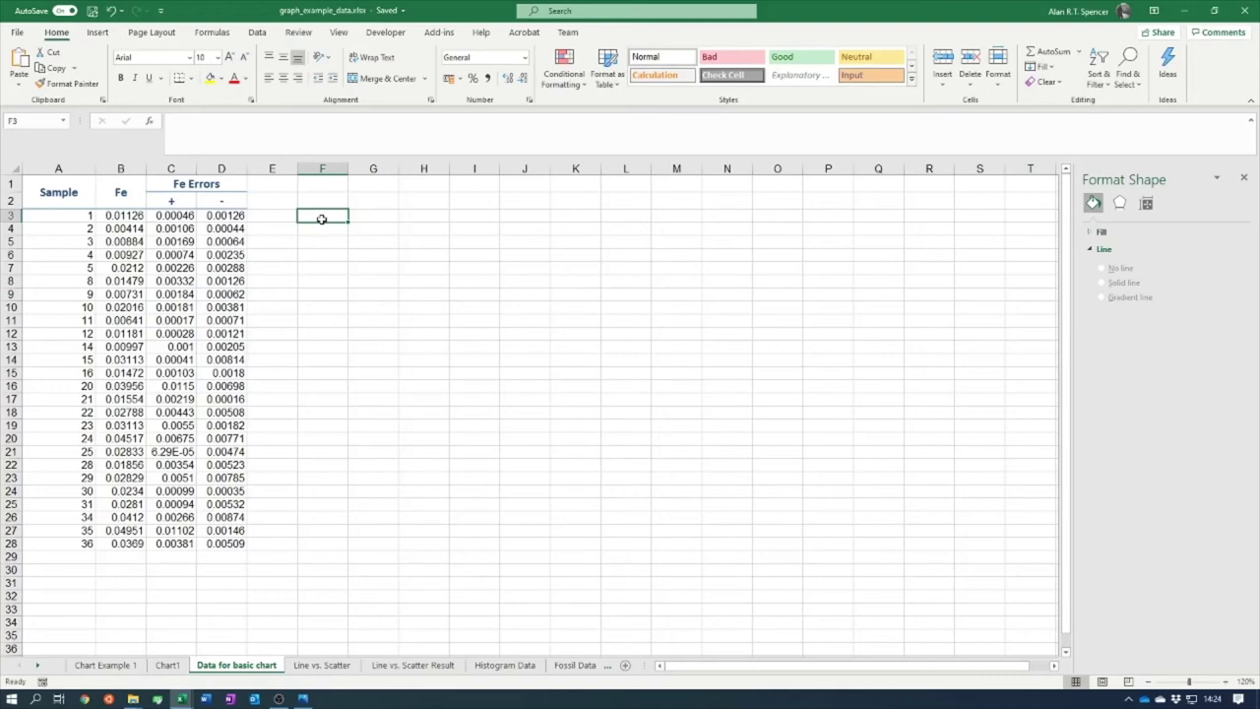
left_click(58, 215)
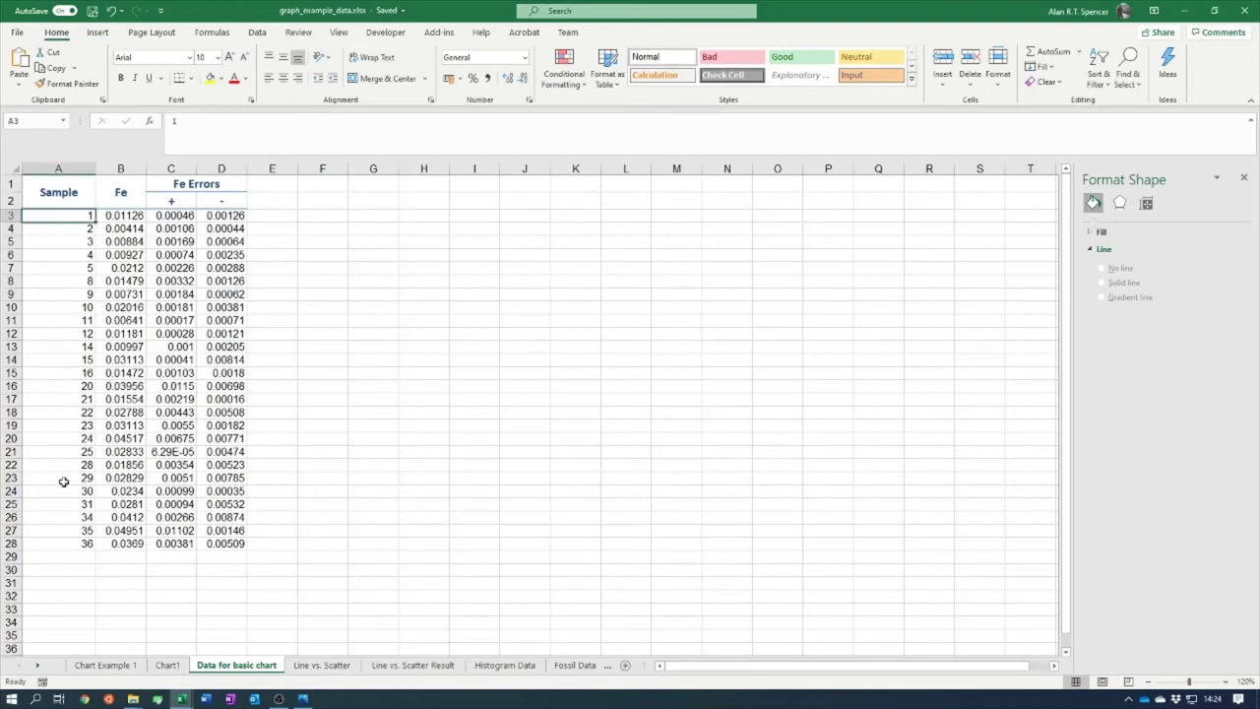
left_click(131, 168)
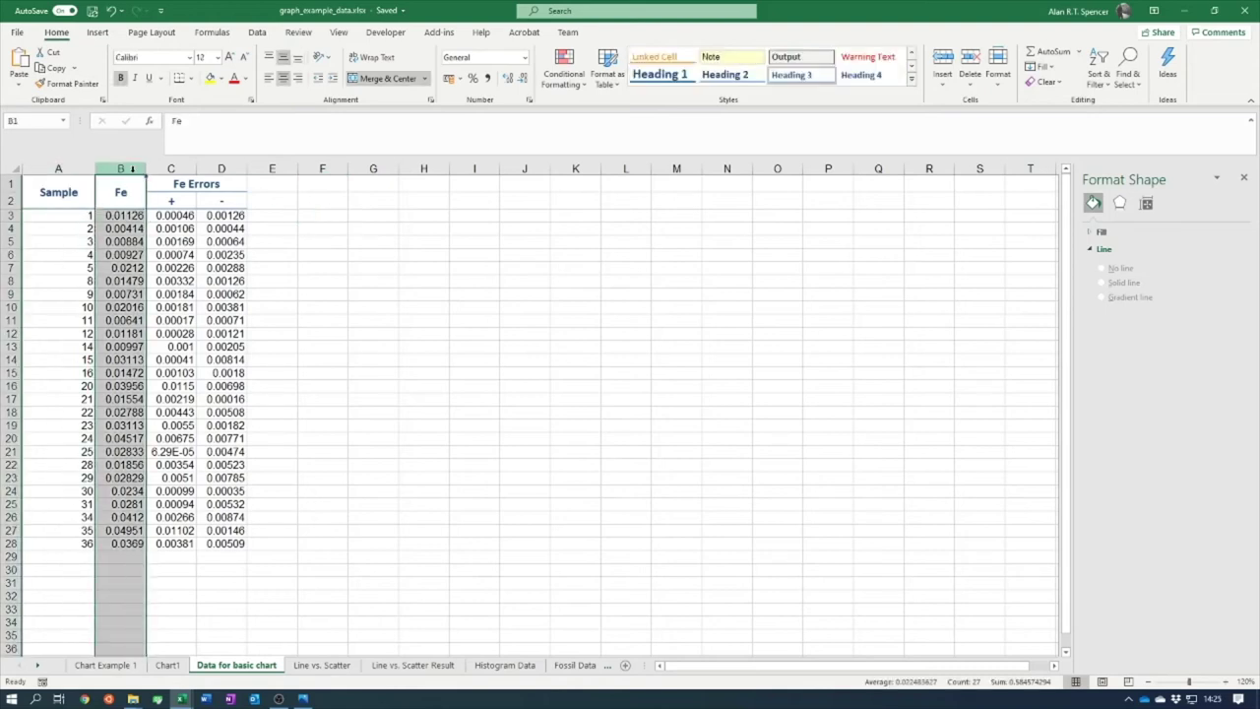
left_click(179, 169)
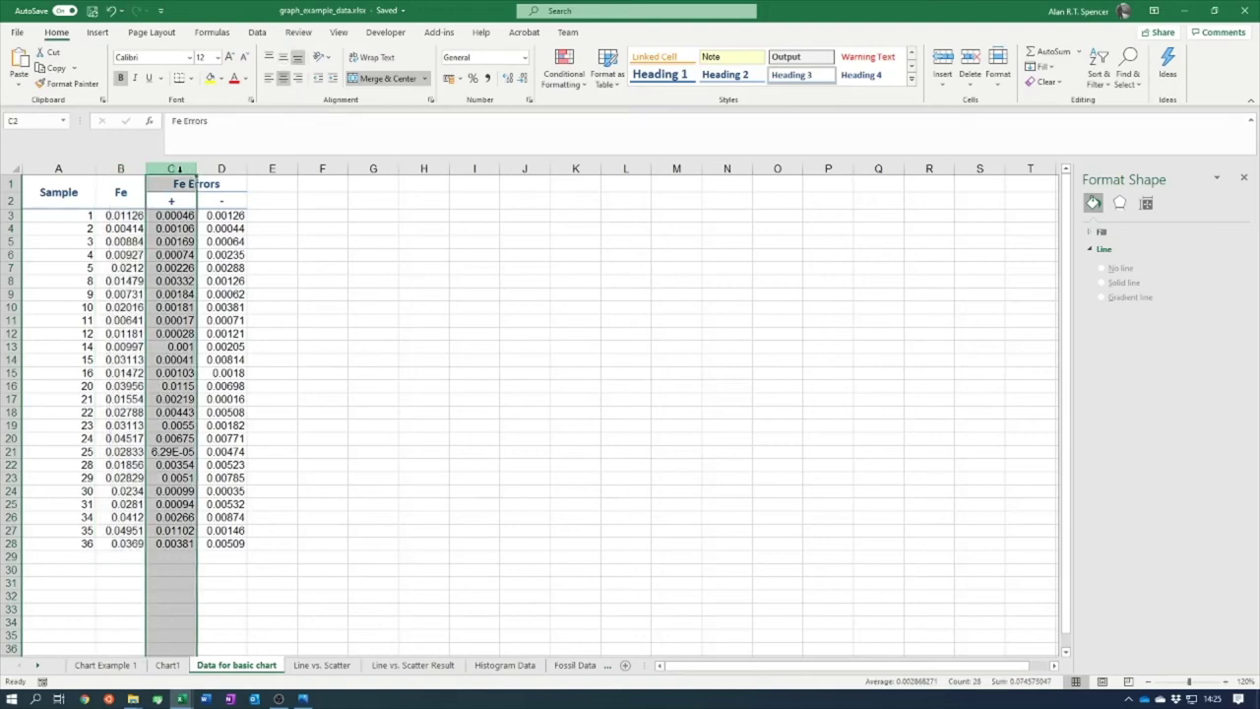
left_click(221, 170)
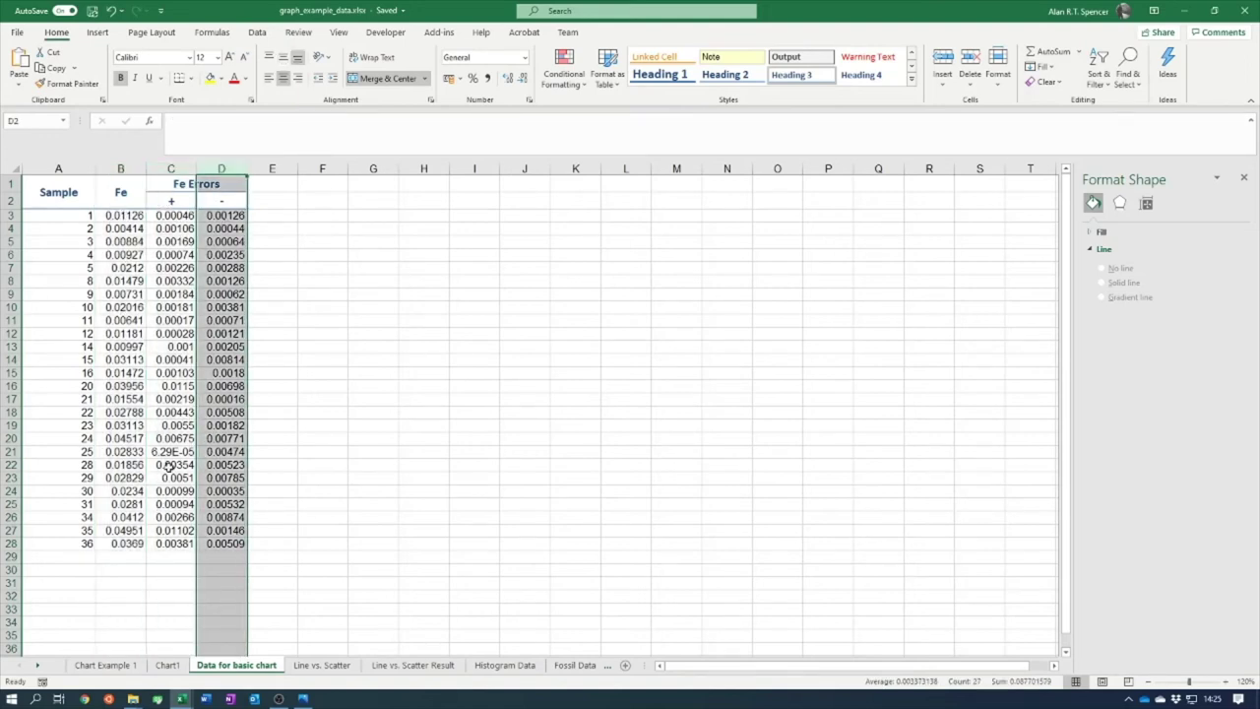
left_click(328, 213)
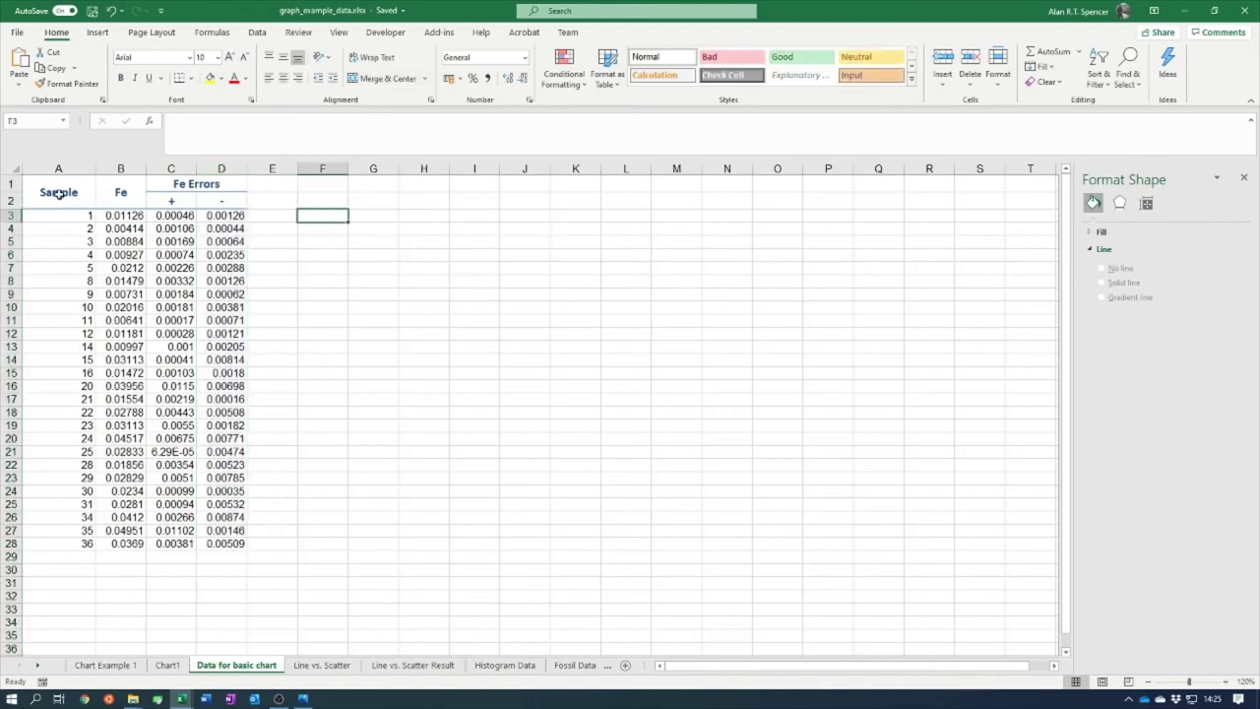
- Insert a scatter chart with straight lines and markers from the Sample and Fe data in A1:B28
left_click_drag(58, 194, 99, 545)
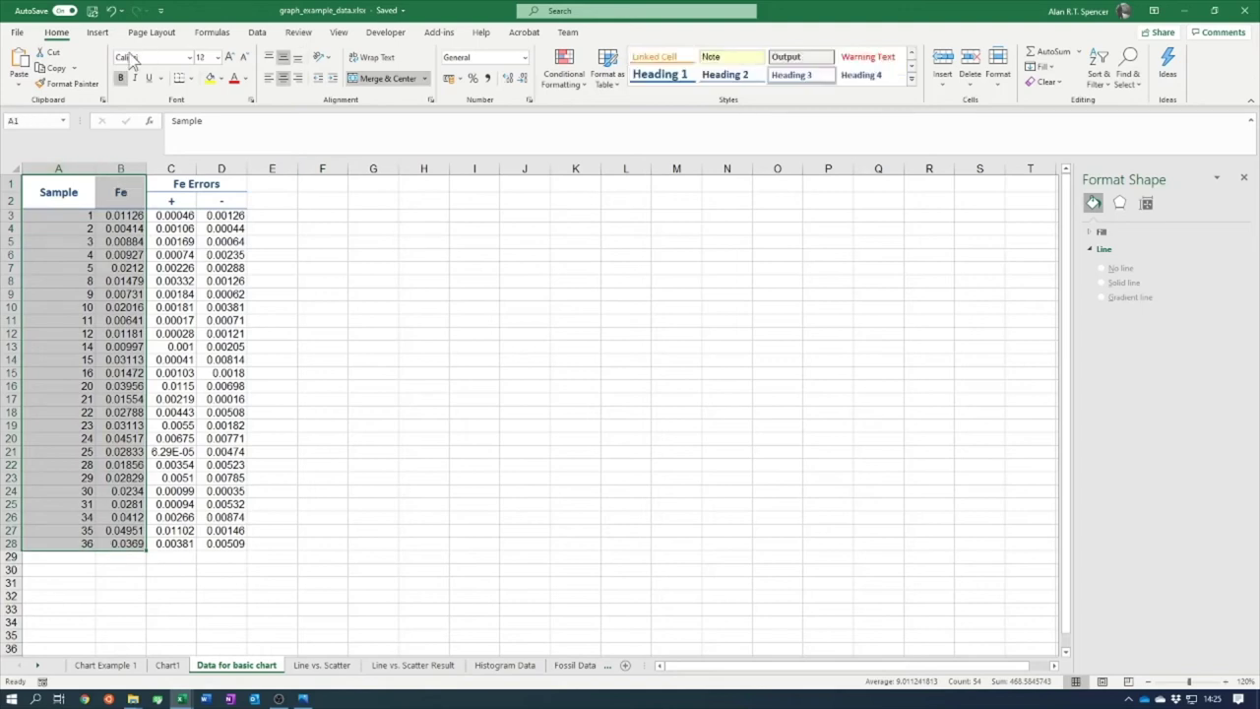
left_click(100, 34)
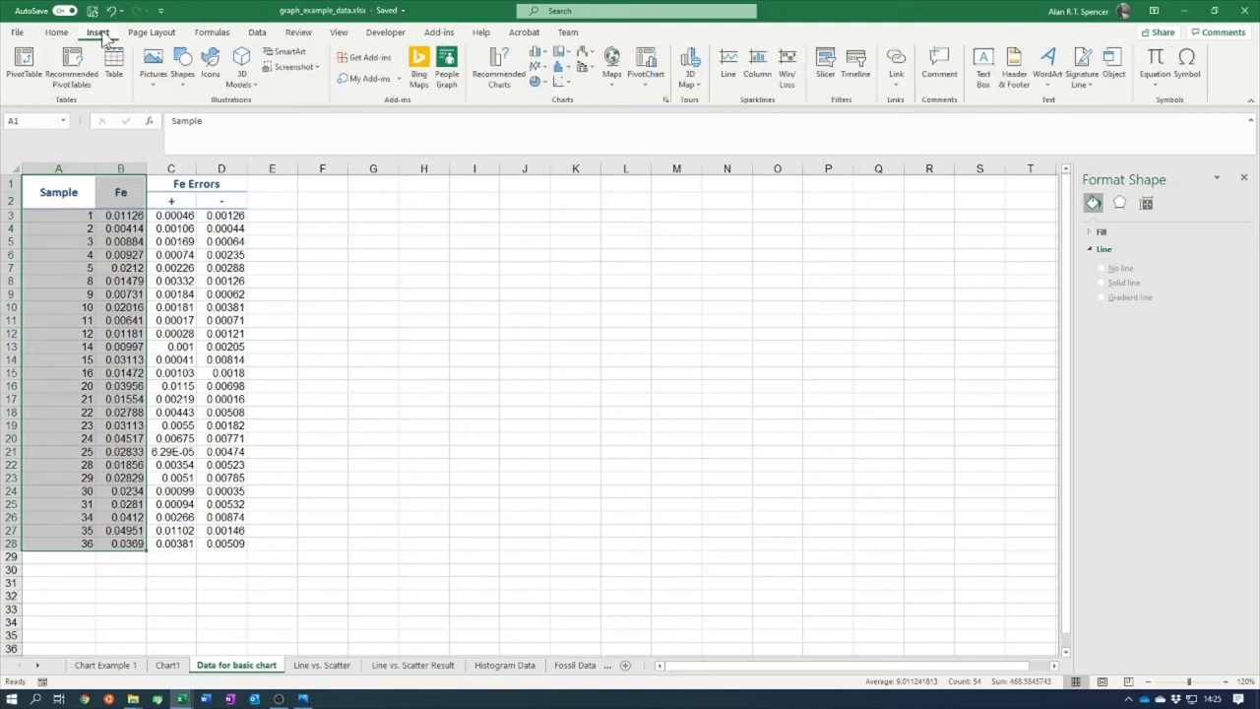
left_click(560, 81)
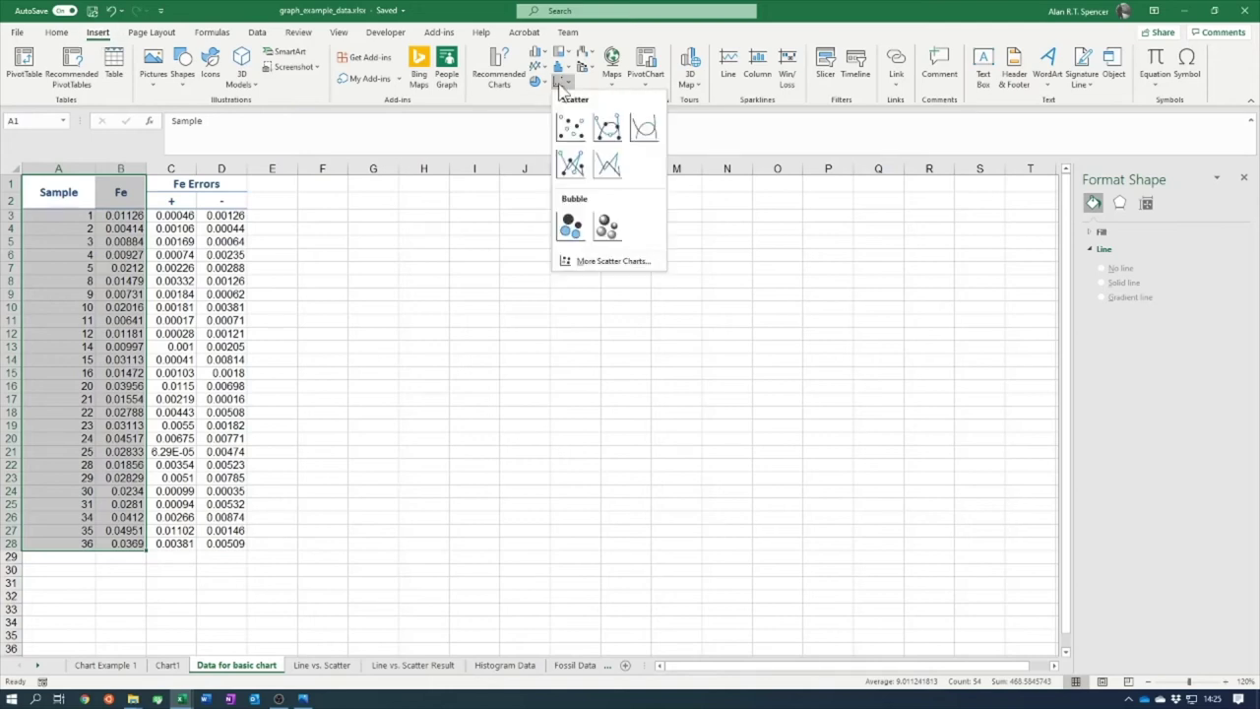
left_click(572, 167)
- Move the Fe chart beside the data table and enlarge it to span about columns F to R down to row 30
left_click_drag(591, 309, 537, 201)
left_click_drag(674, 417, 953, 580)
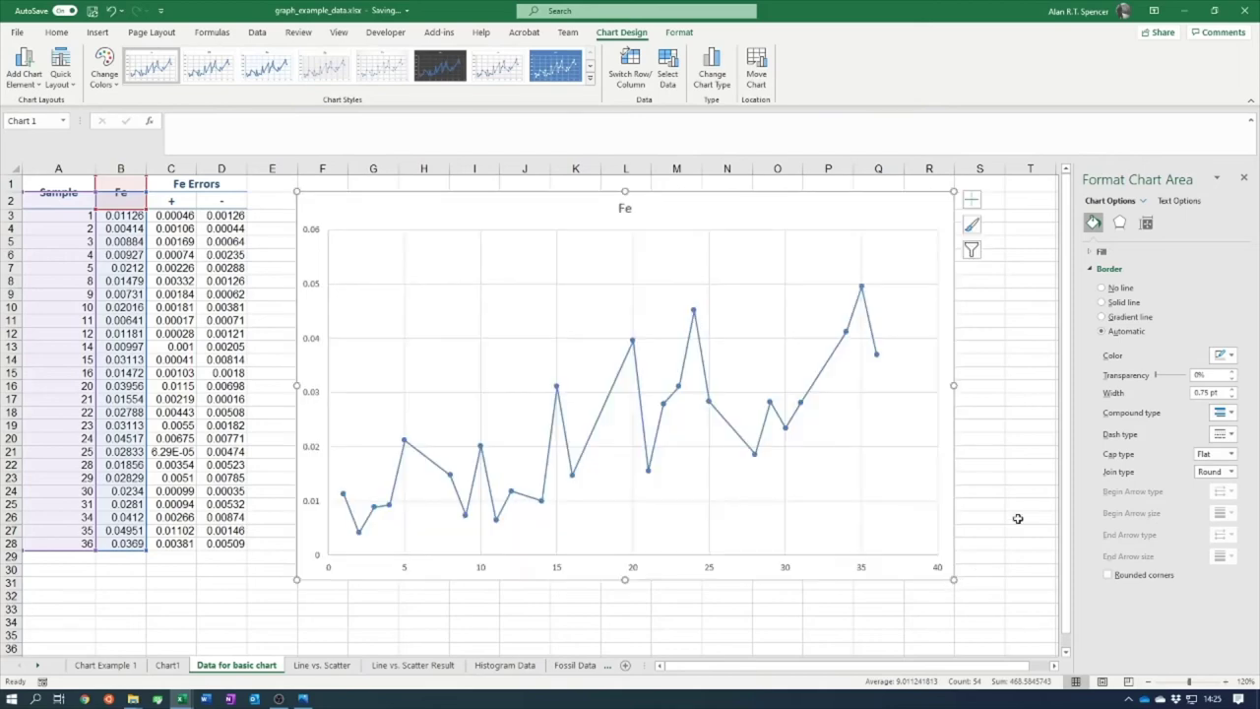
left_click(1019, 516)
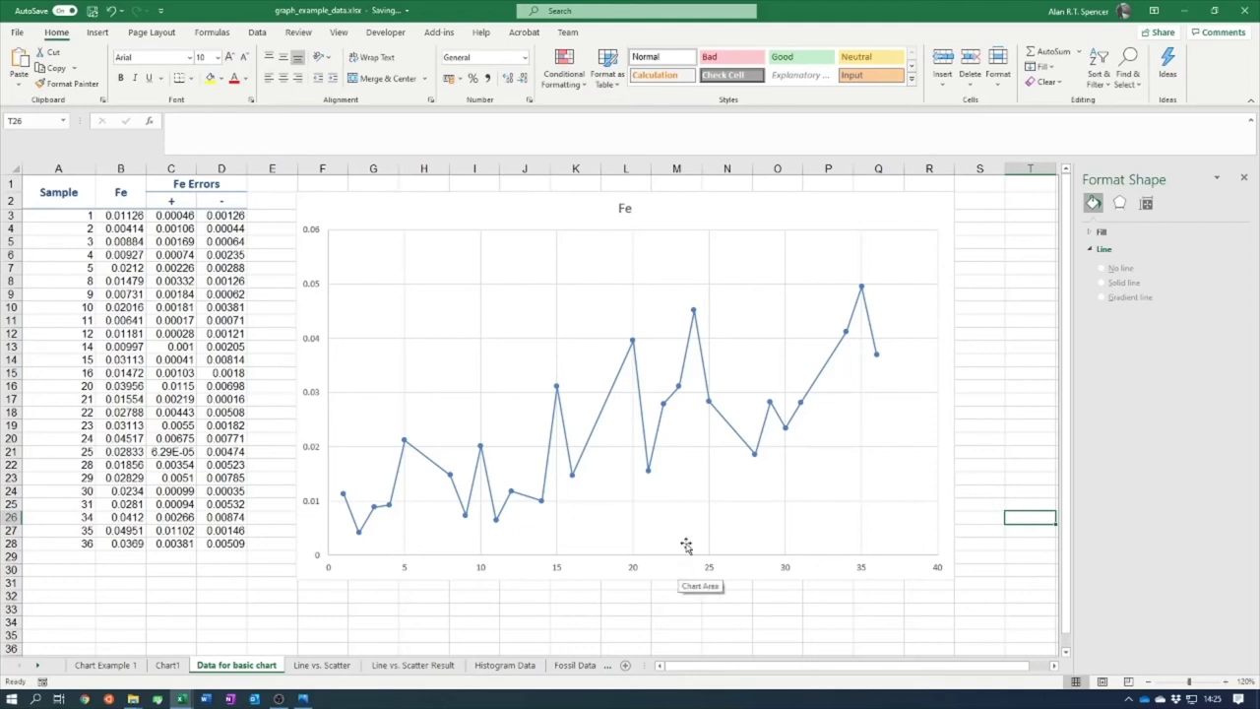
- Check the first sample's positive and negative Fe error values in C3 and D3
left_click(175, 215)
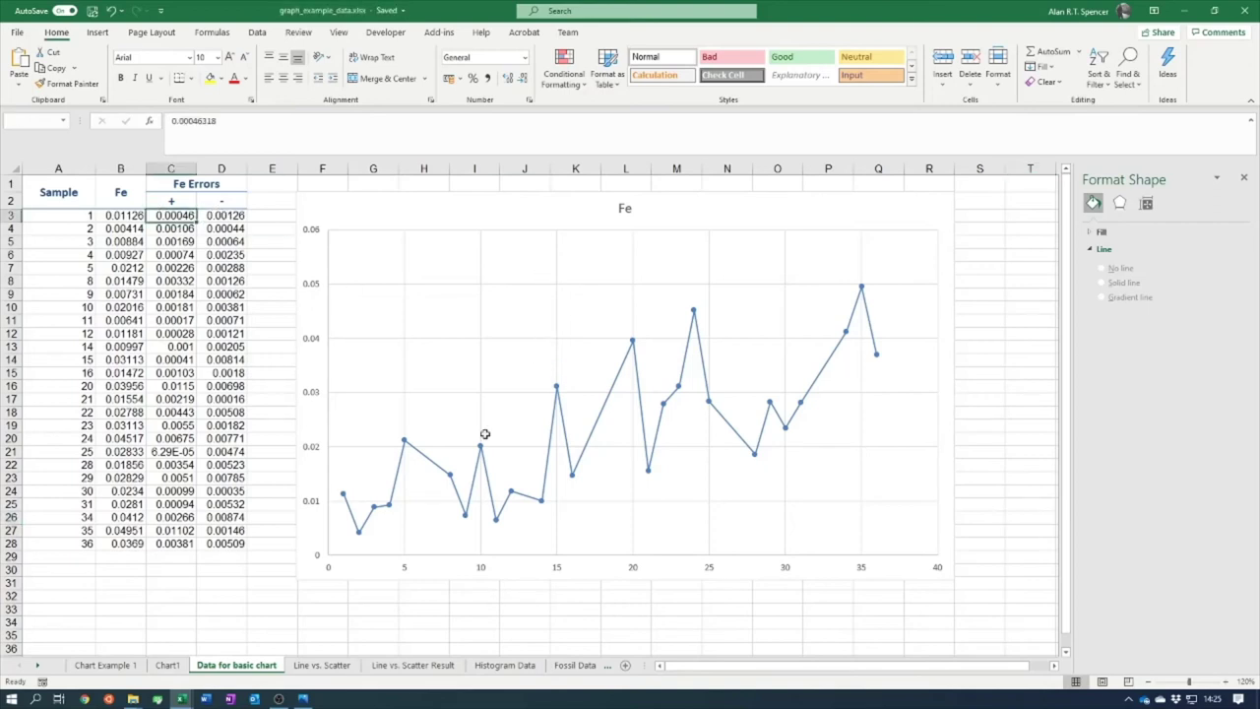
key("Right")
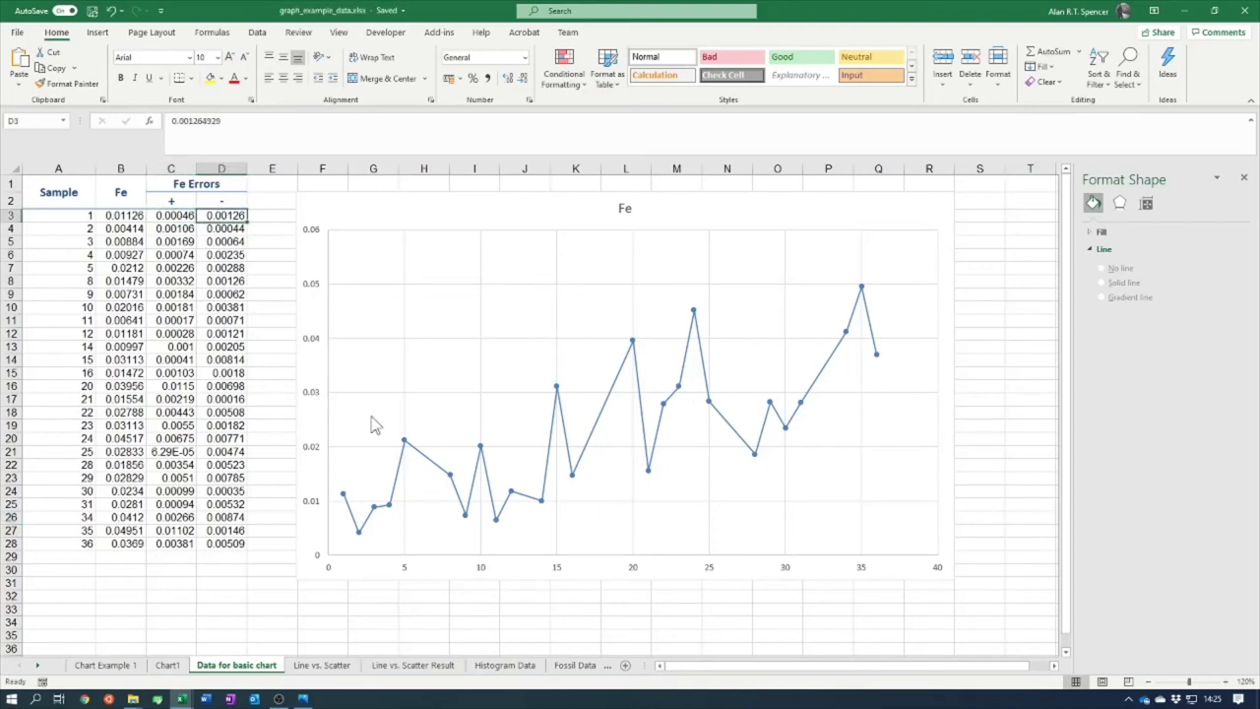
left_click(999, 345)
- Add error bars to the Fe chart
left_click(767, 223)
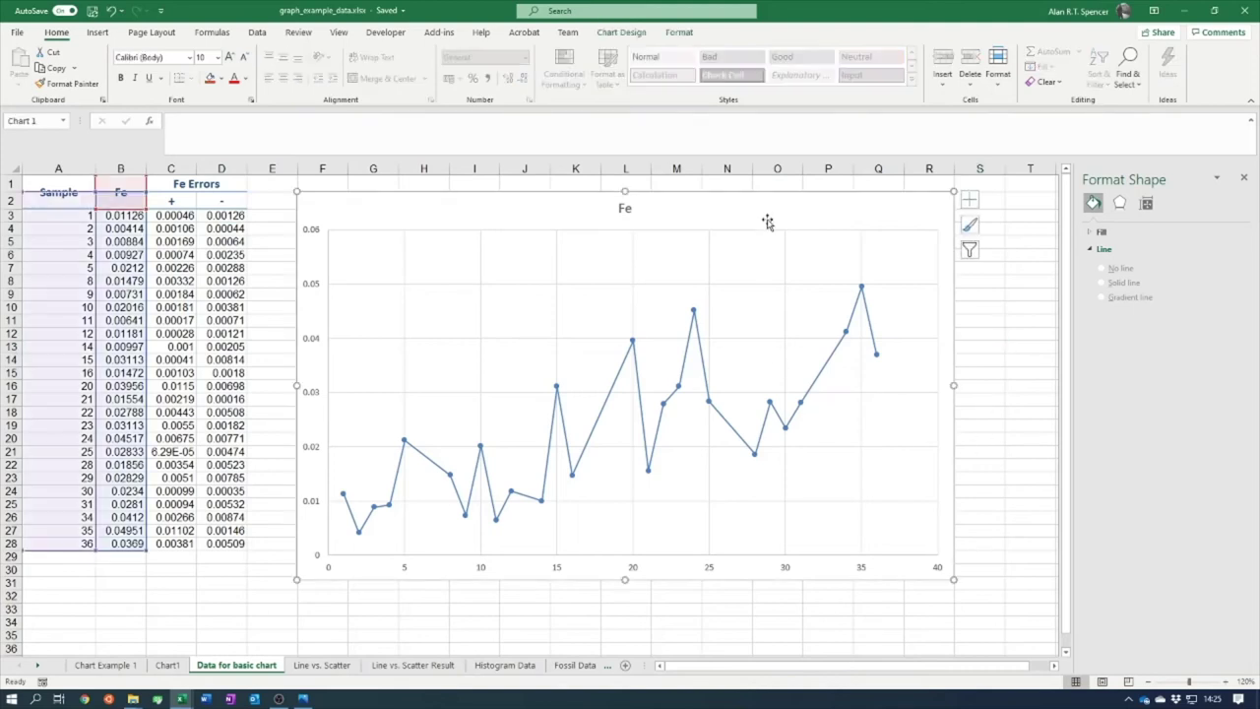
left_click(971, 200)
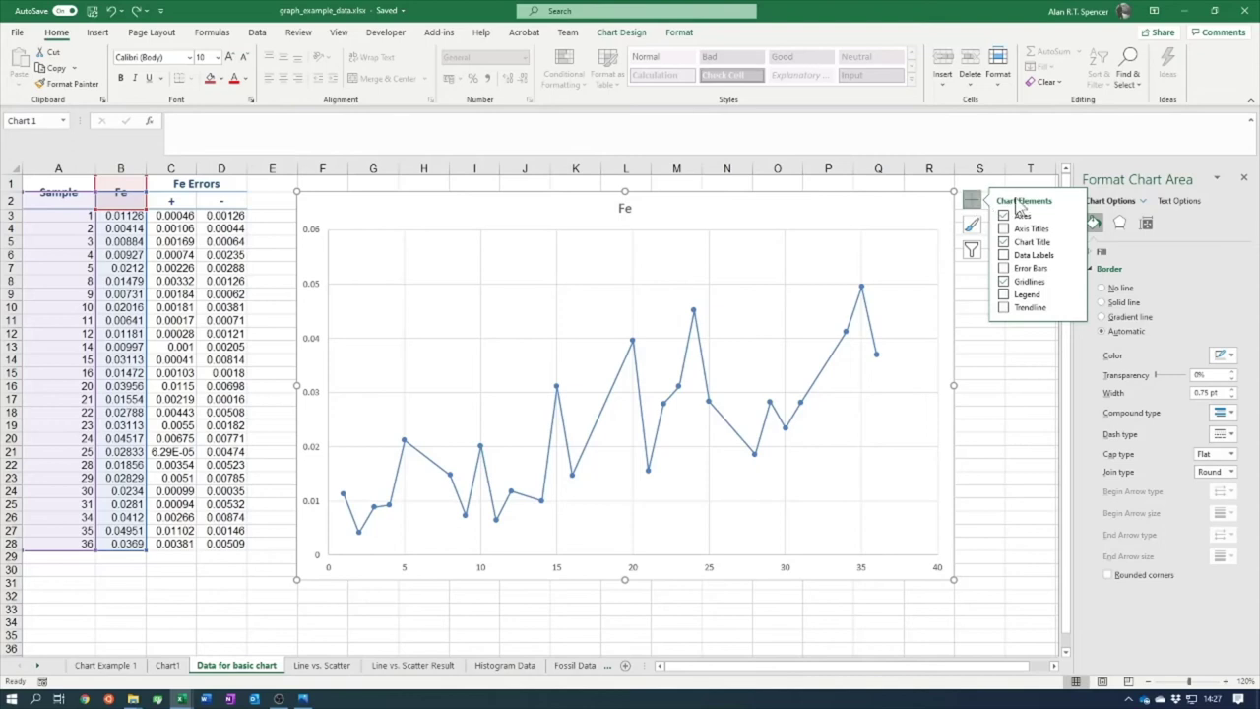
left_click(1004, 269)
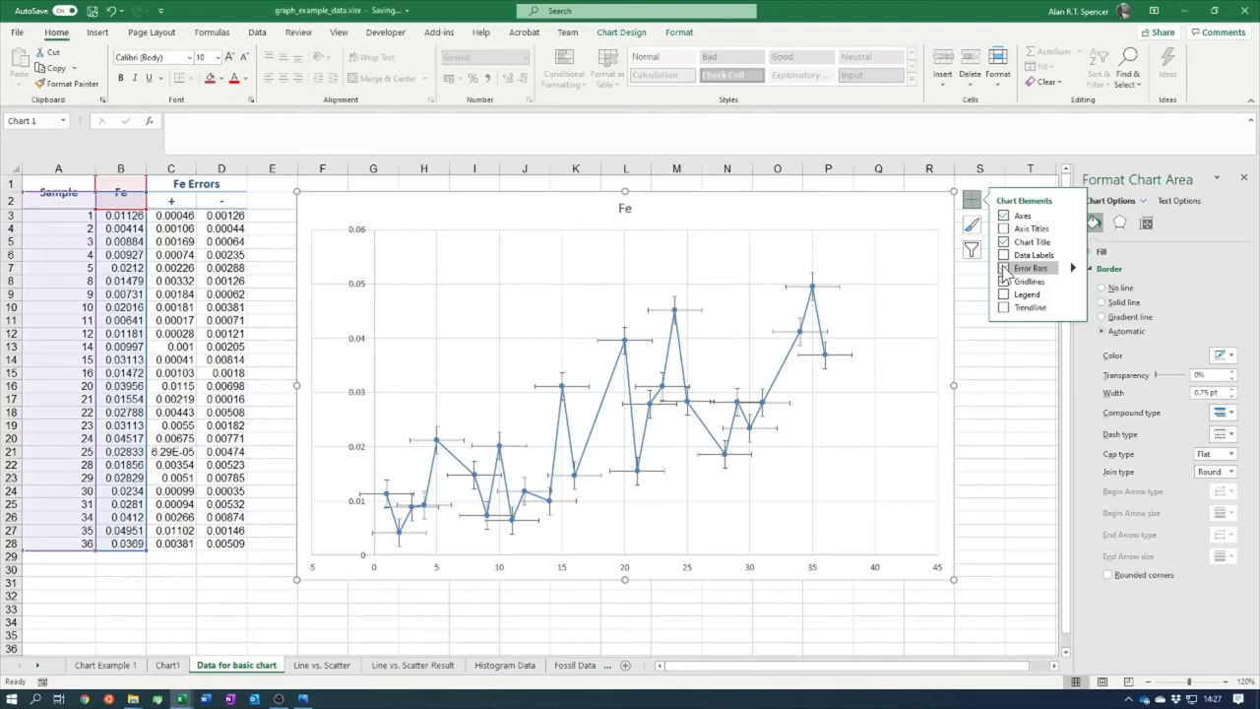
- Open the detailed error bar options and inspect the settings of the horizontal and the vertical error bars
left_click(1072, 266)
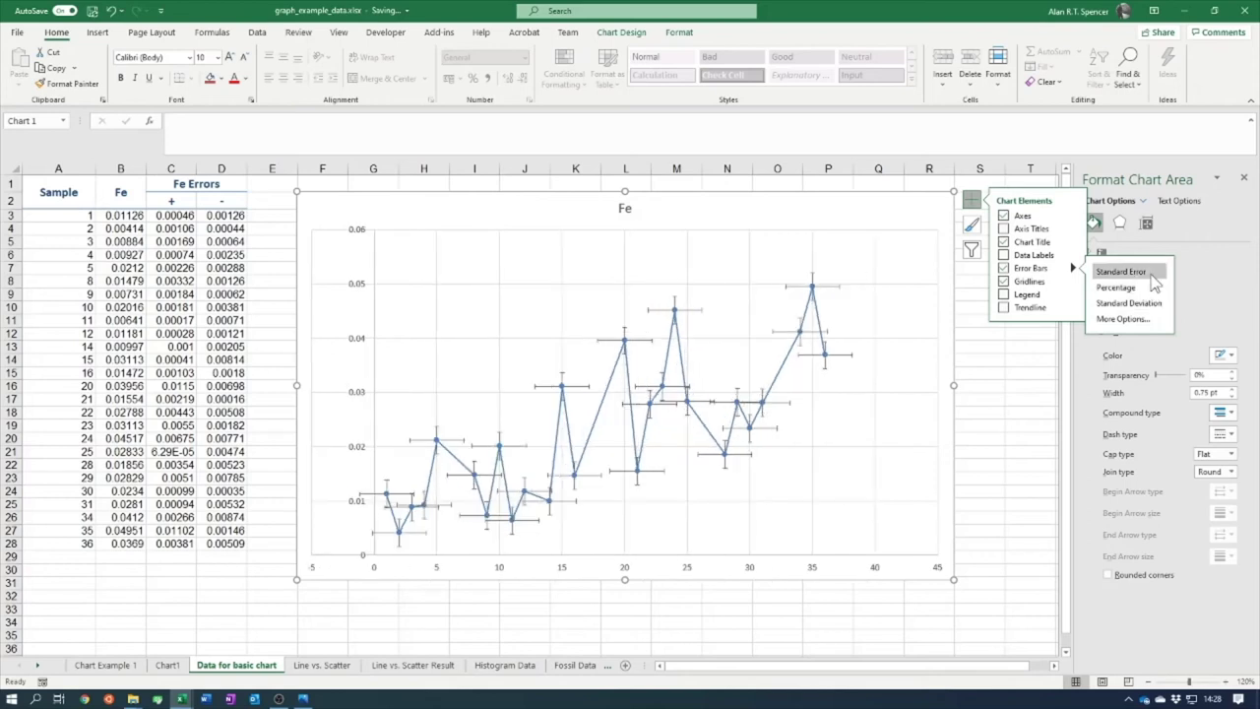
left_click(1124, 319)
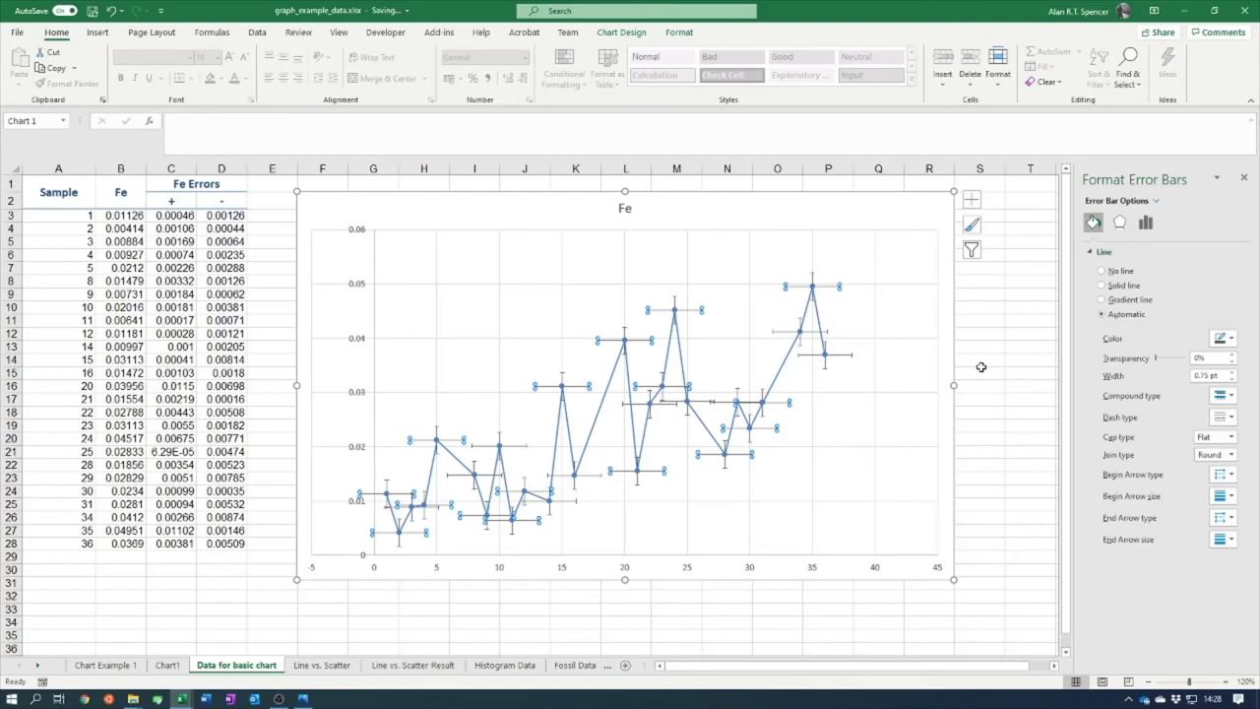
left_click(982, 367)
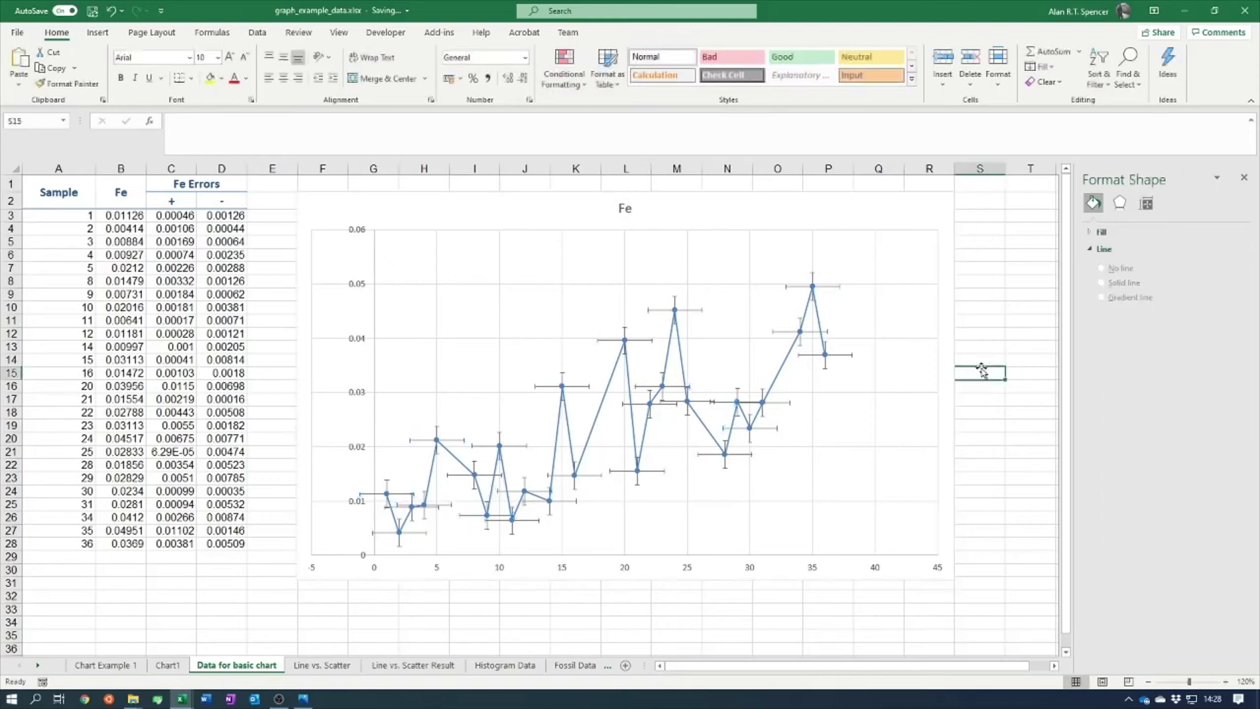
left_click(834, 291)
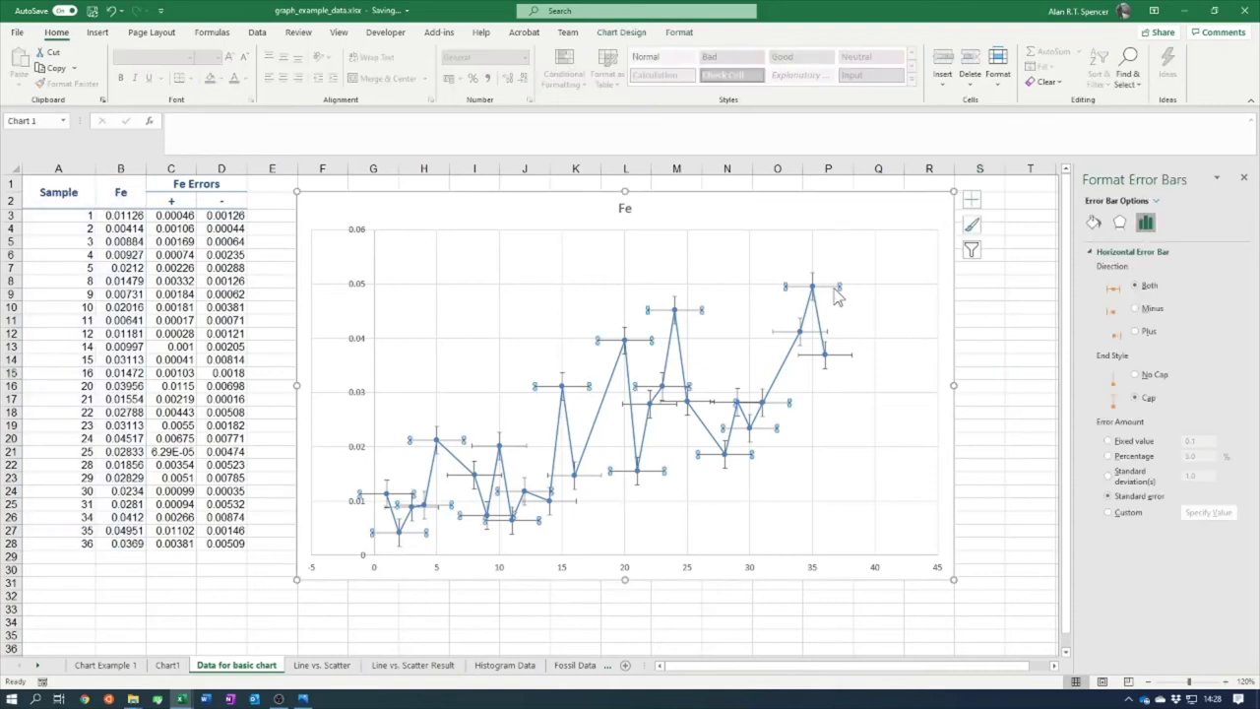
left_click(812, 276)
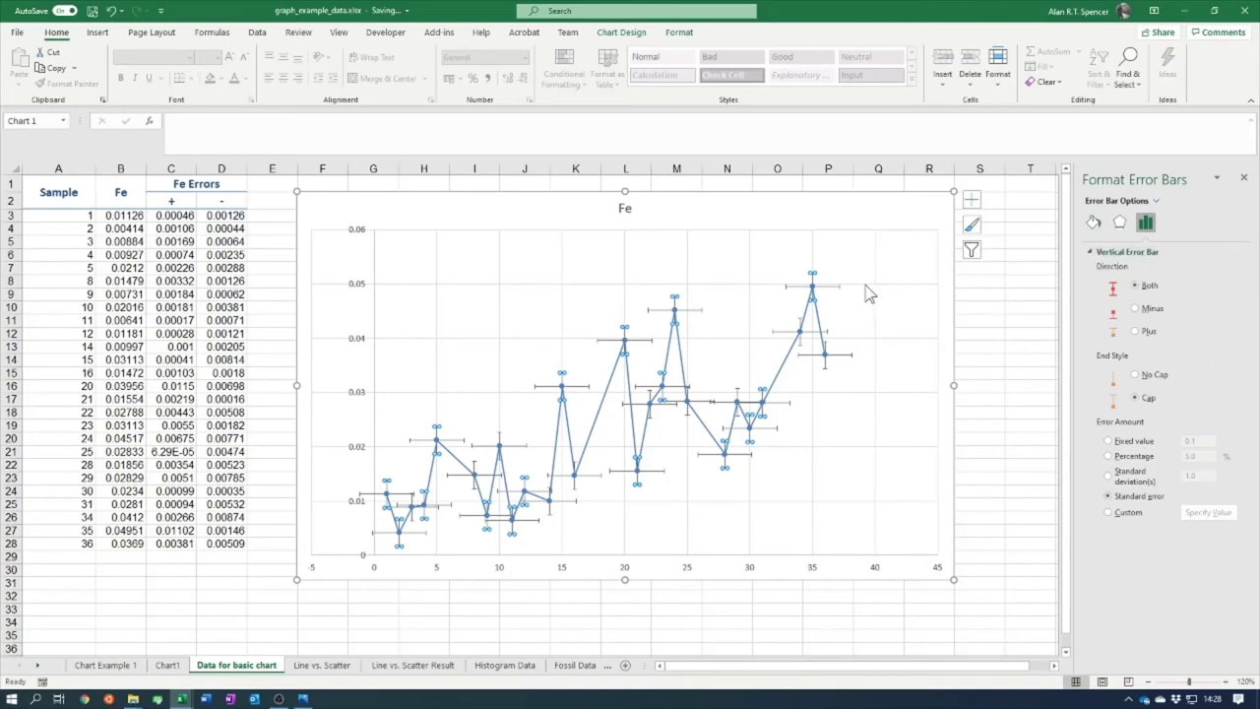
- Delete the horizontal error bars from the Fe chart
left_click(826, 287)
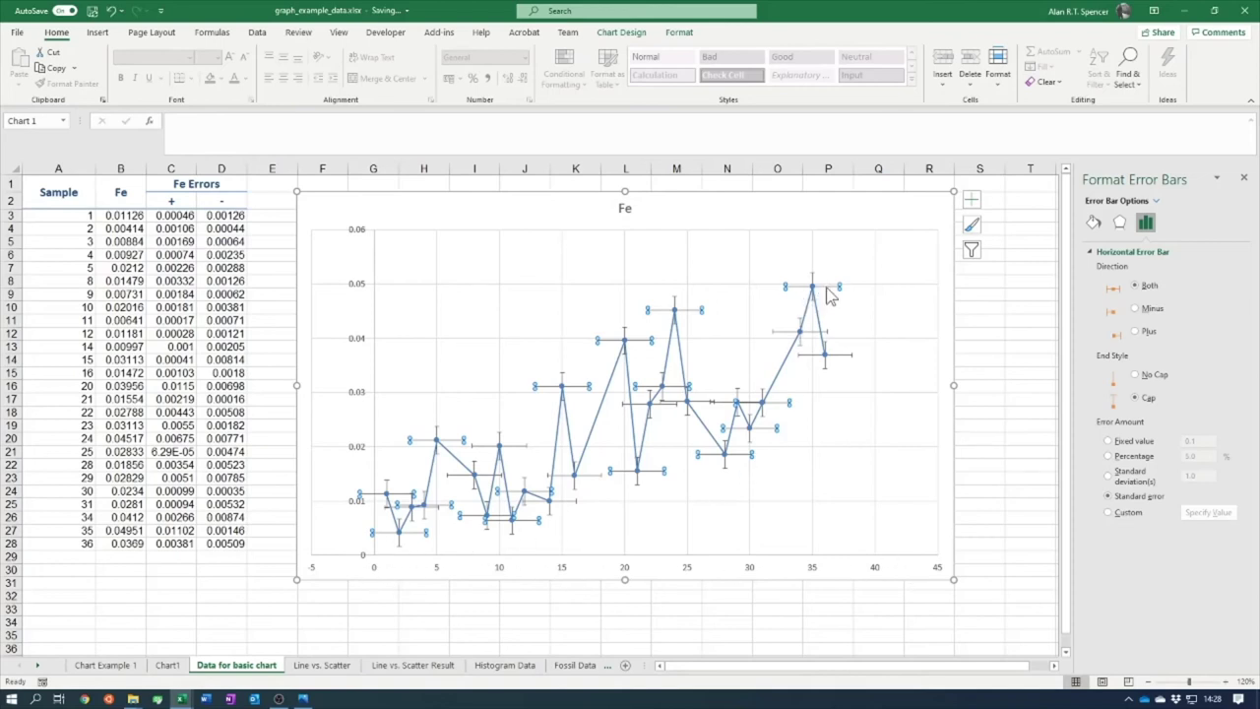
key("Delete")
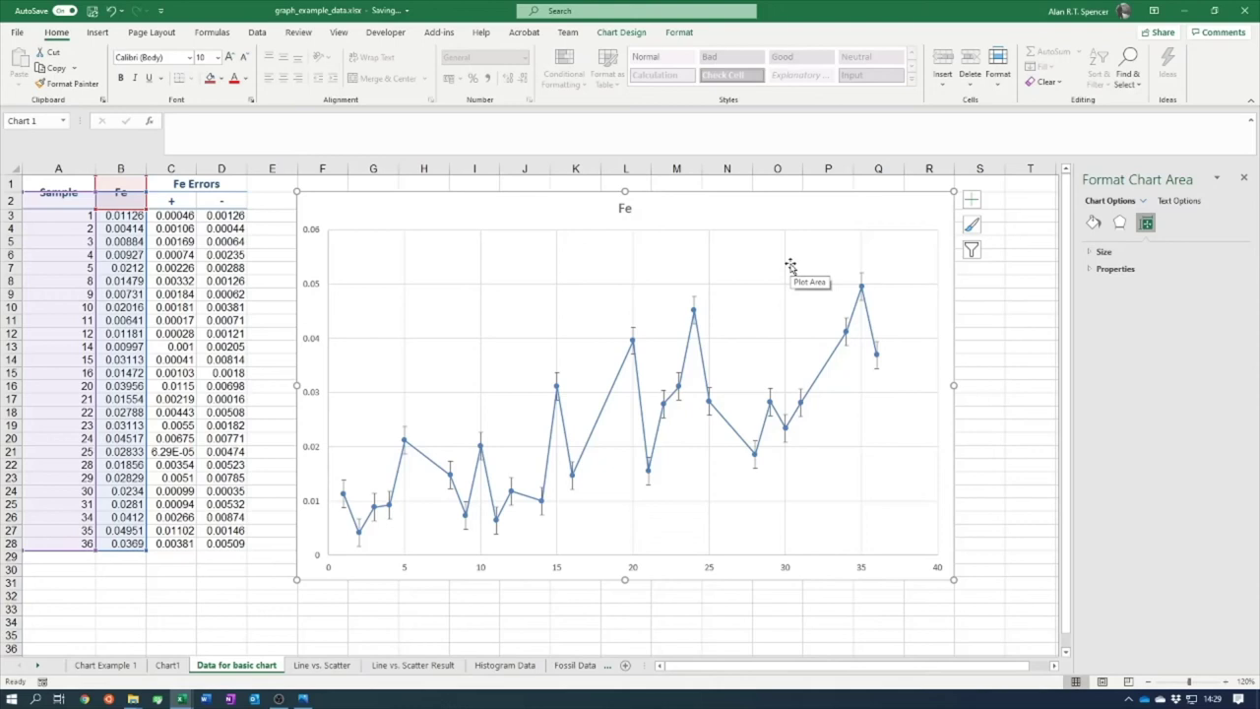
- Review the positive and negative Fe error columns C and D as the source for the error bars
left_click(174, 169)
left_click(218, 168)
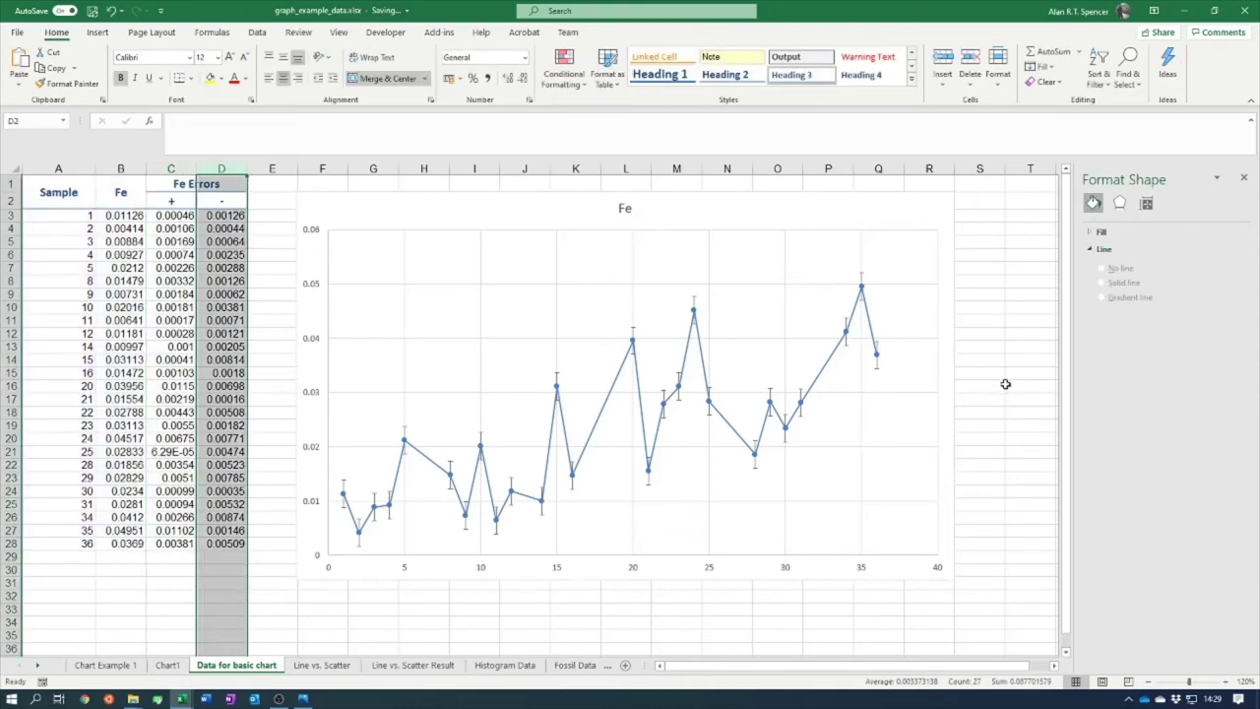
left_click(1029, 360)
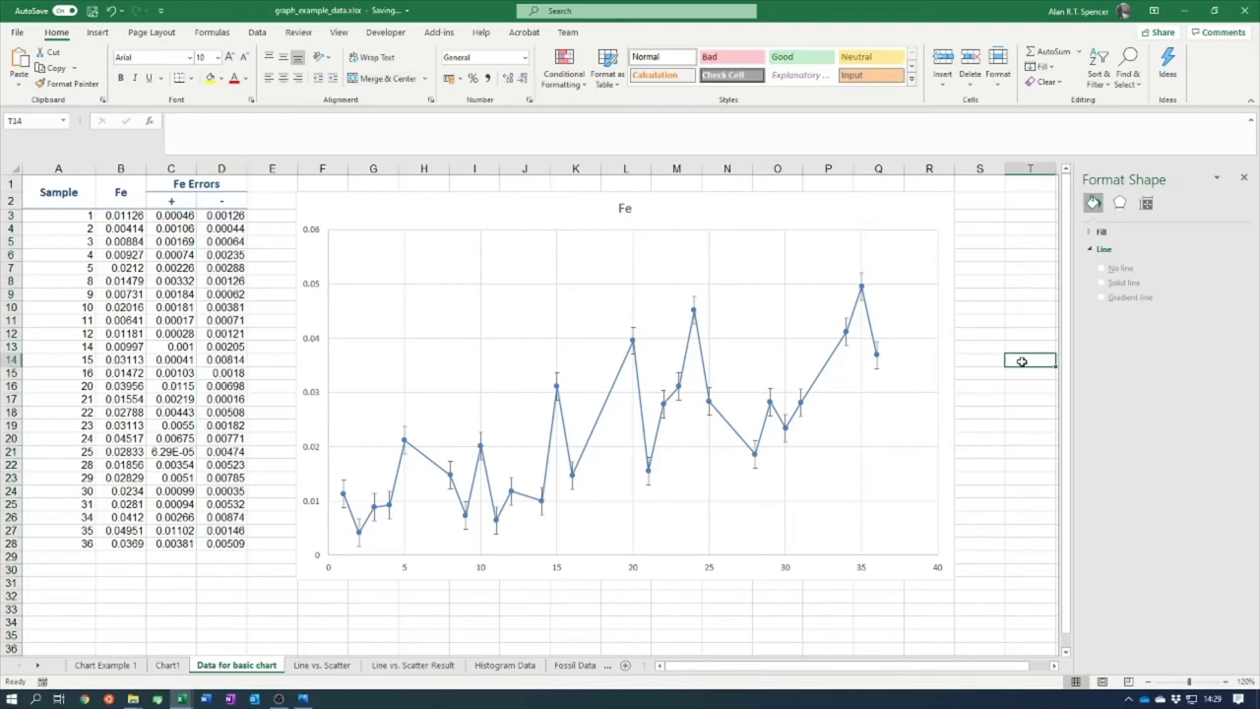
- Switch the vertical error bars to a custom error amount and open its value settings, moved clear of the format options
left_click(695, 310)
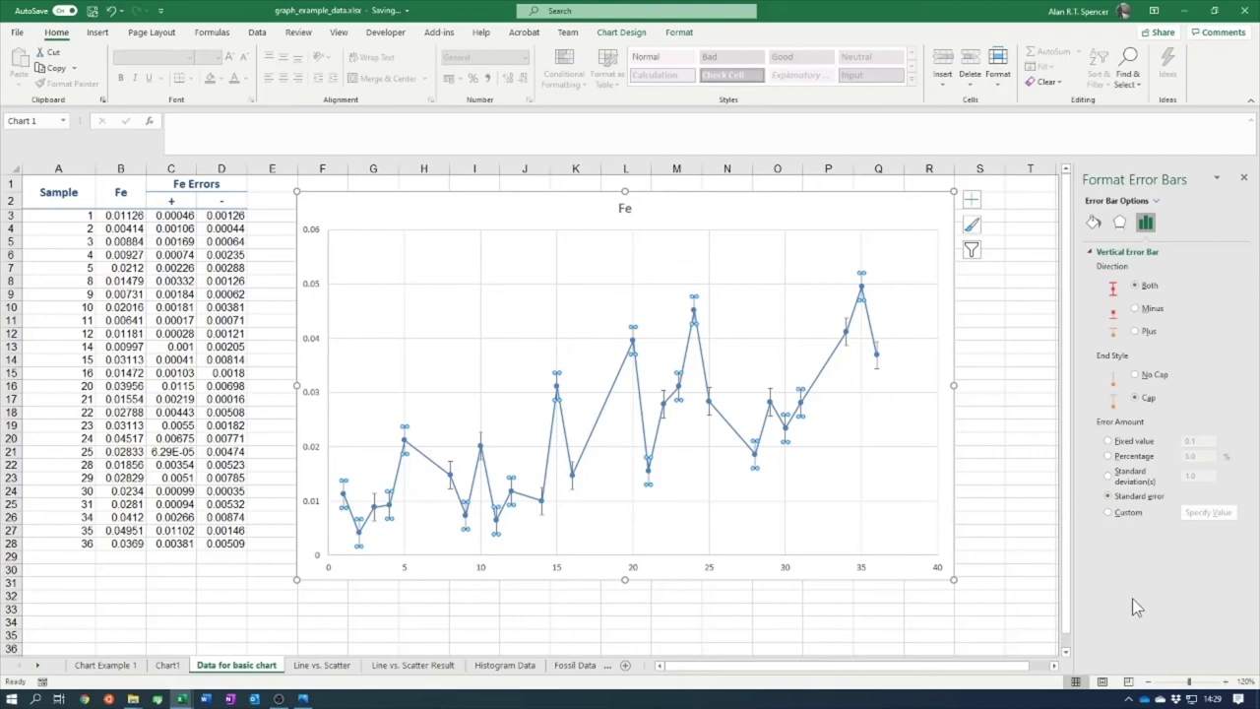
left_click(1134, 513)
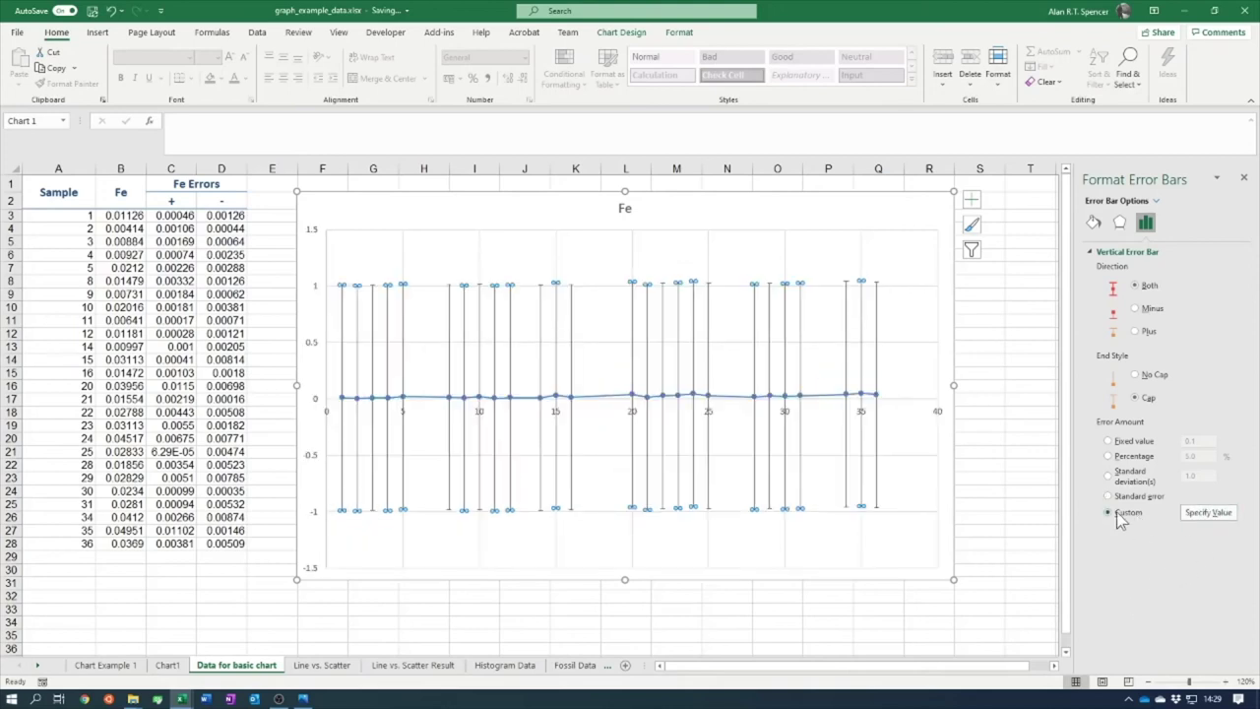
left_click(1208, 513)
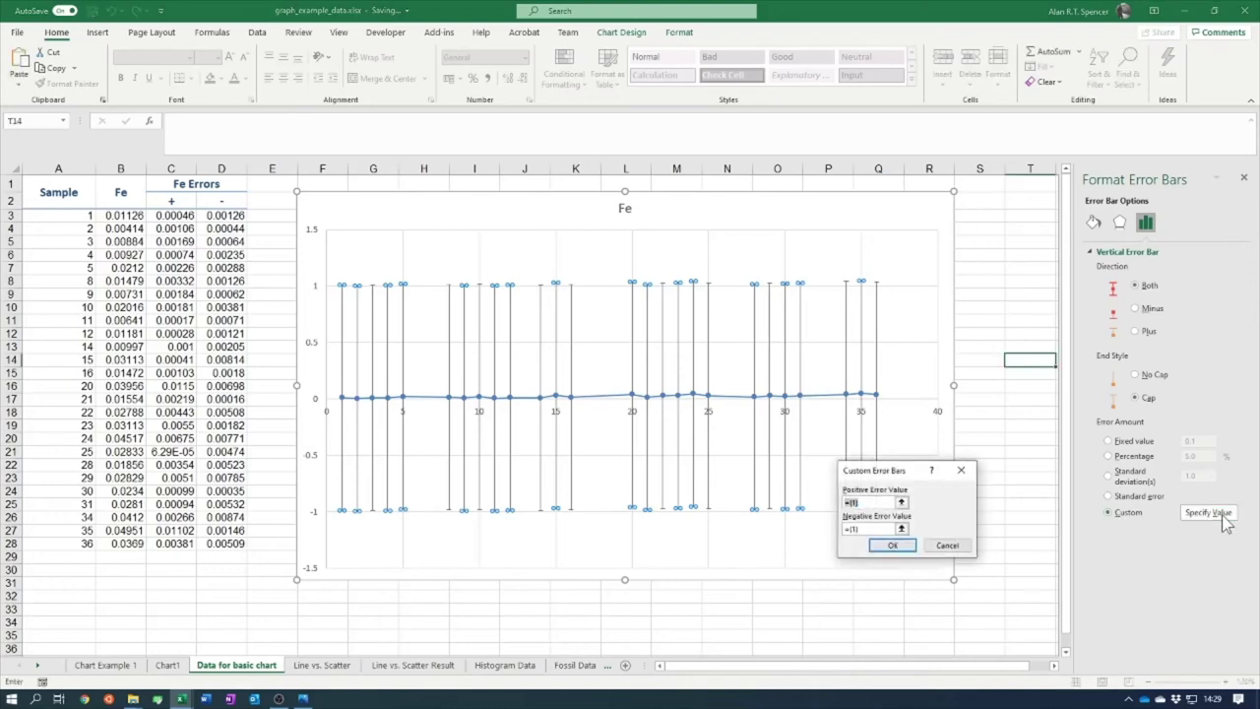
left_click_drag(899, 476, 593, 257)
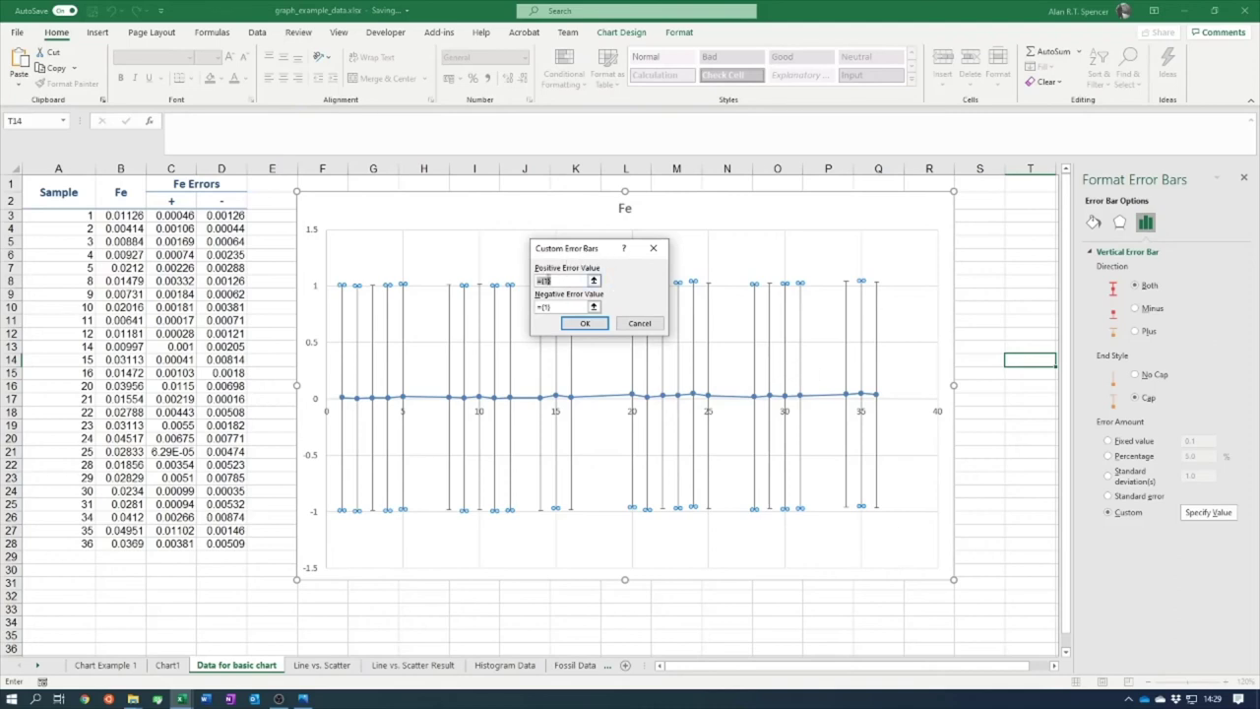
- Set the custom positive error values to C3:C28 and the negative error values to D3:D28 for the Fe chart
left_click(593, 281)
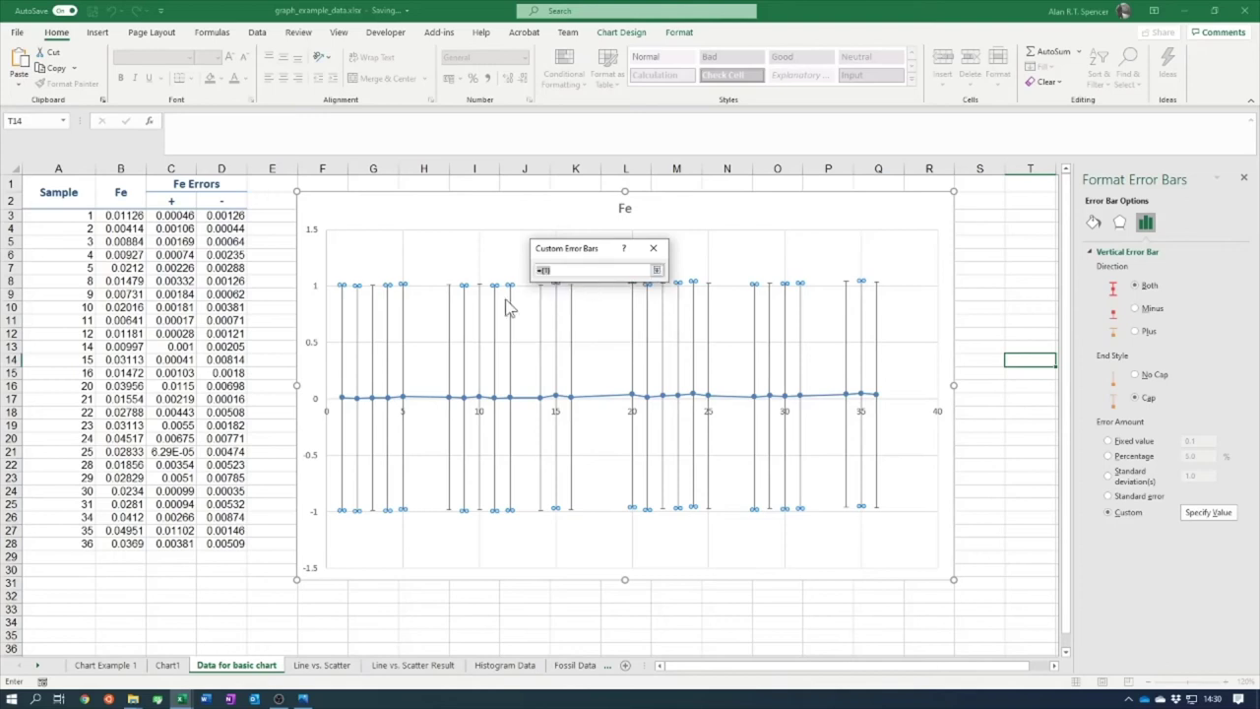
left_click_drag(172, 215, 169, 547)
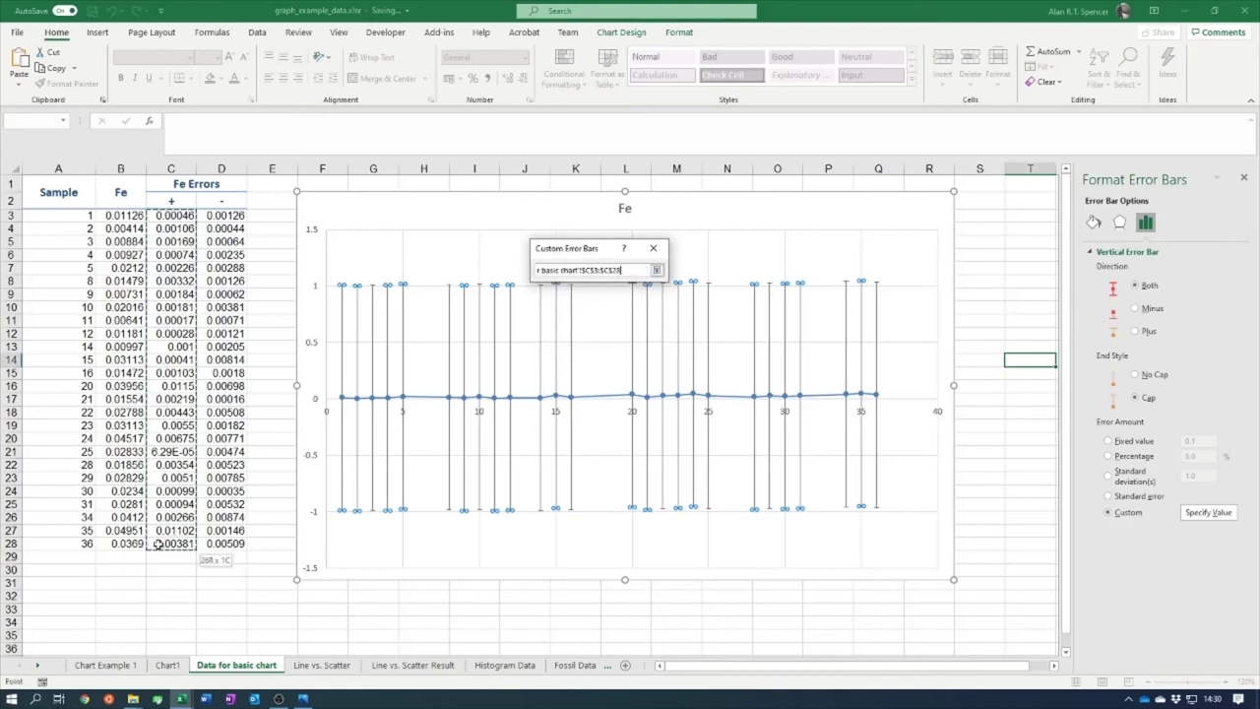
left_click(656, 269)
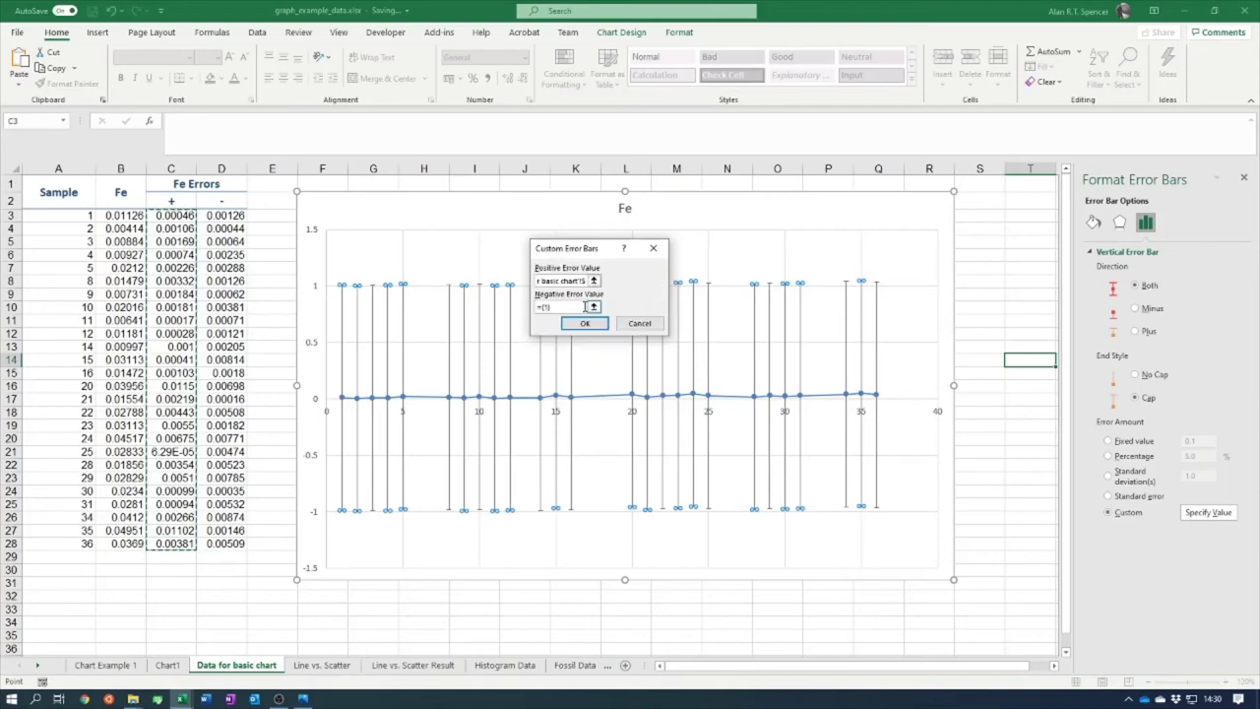
left_click(595, 306)
left_click_drag(214, 215, 222, 544)
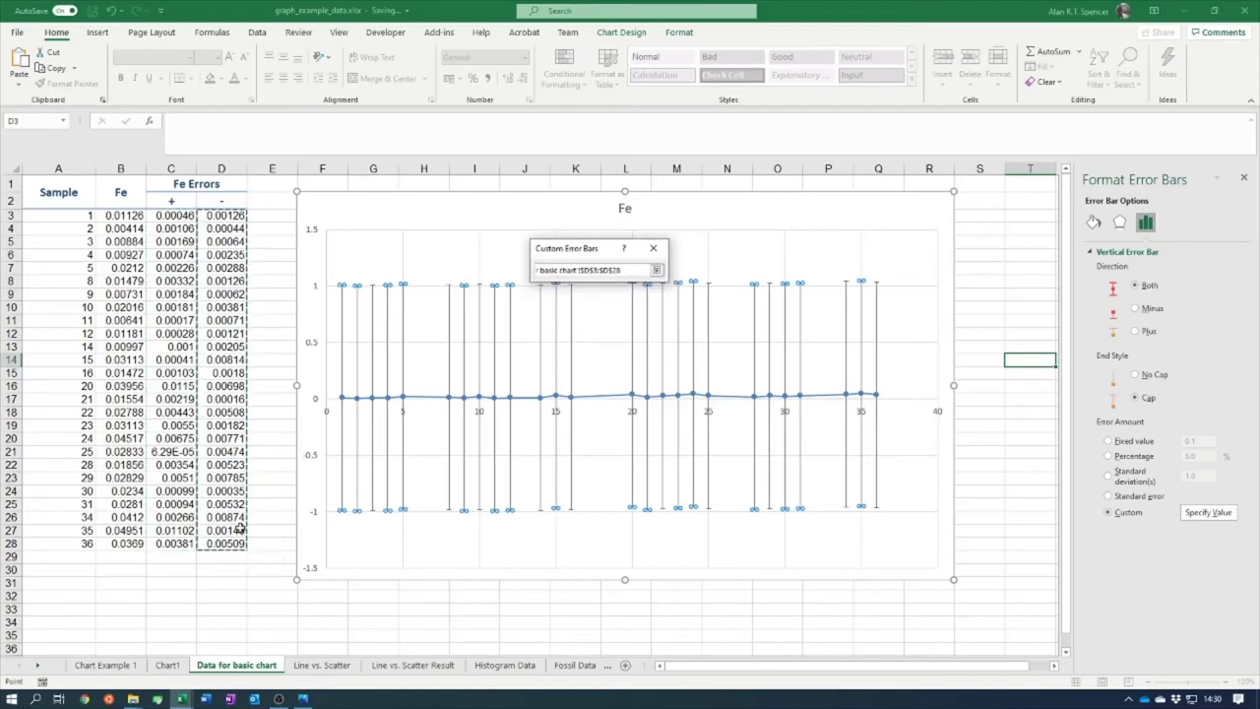
left_click(657, 270)
left_click(582, 324)
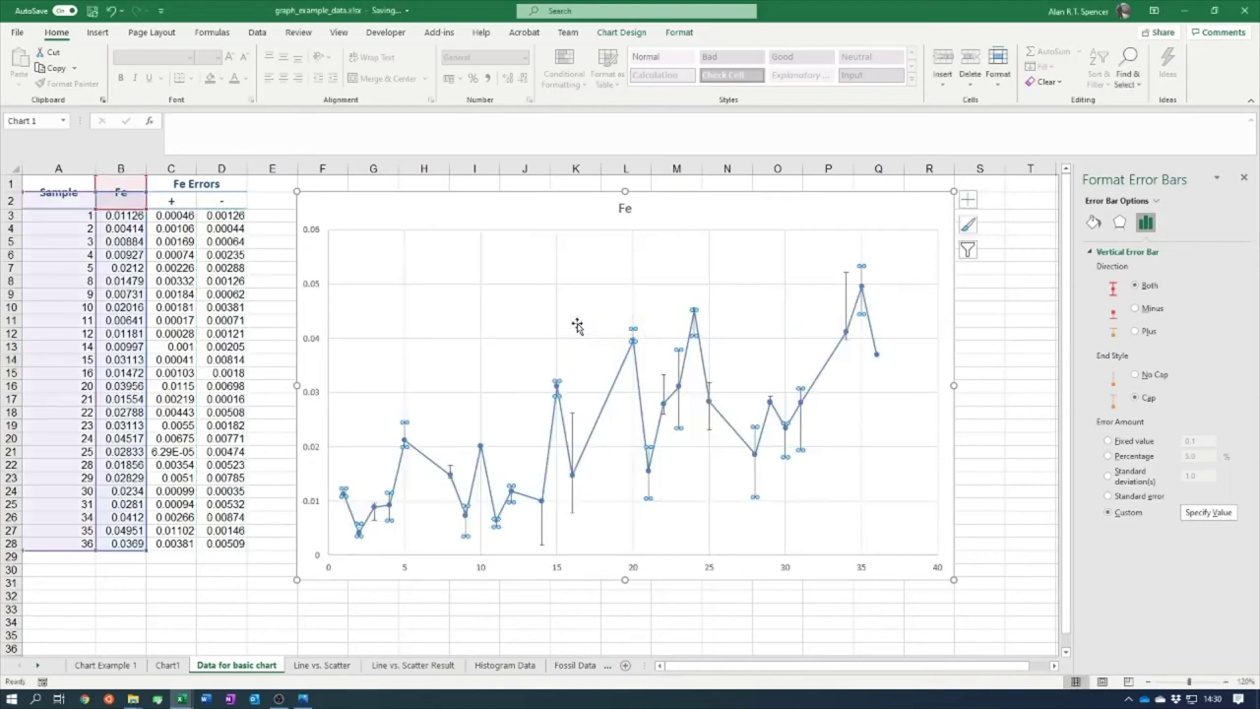
left_click(1033, 520)
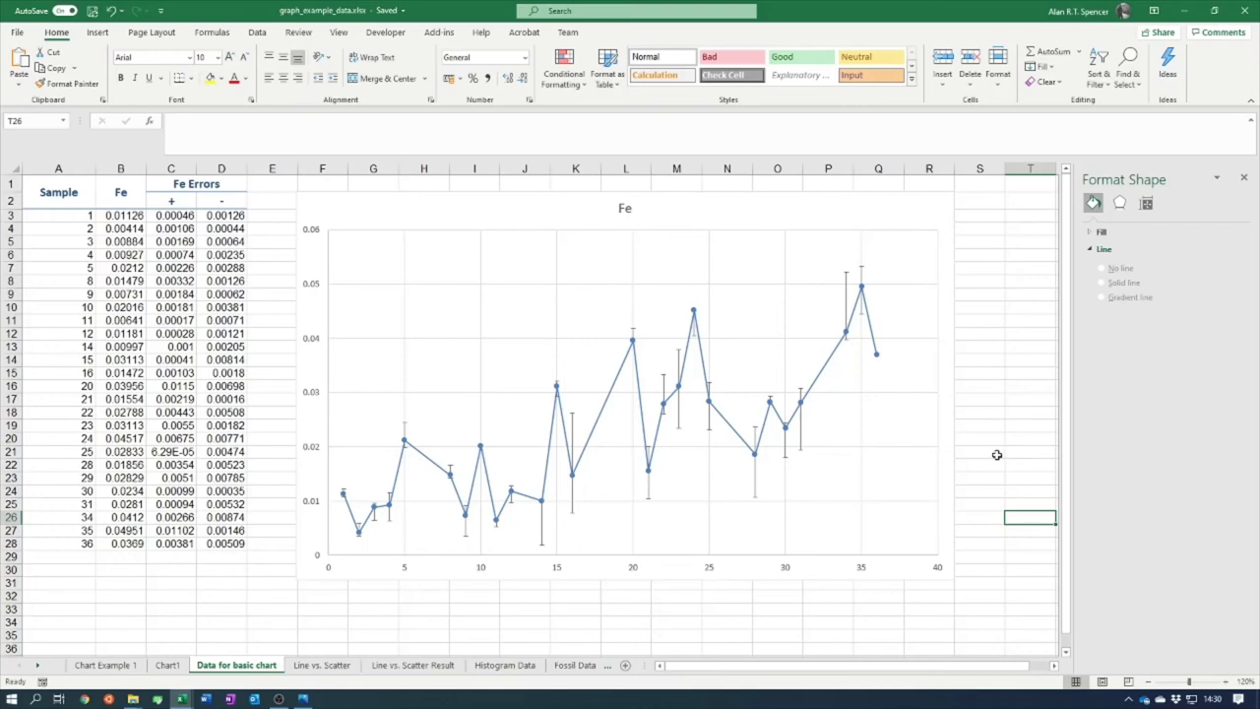
- Recolour the vertical error bar lines of the Fe chart to the standard red
left_click(755, 487)
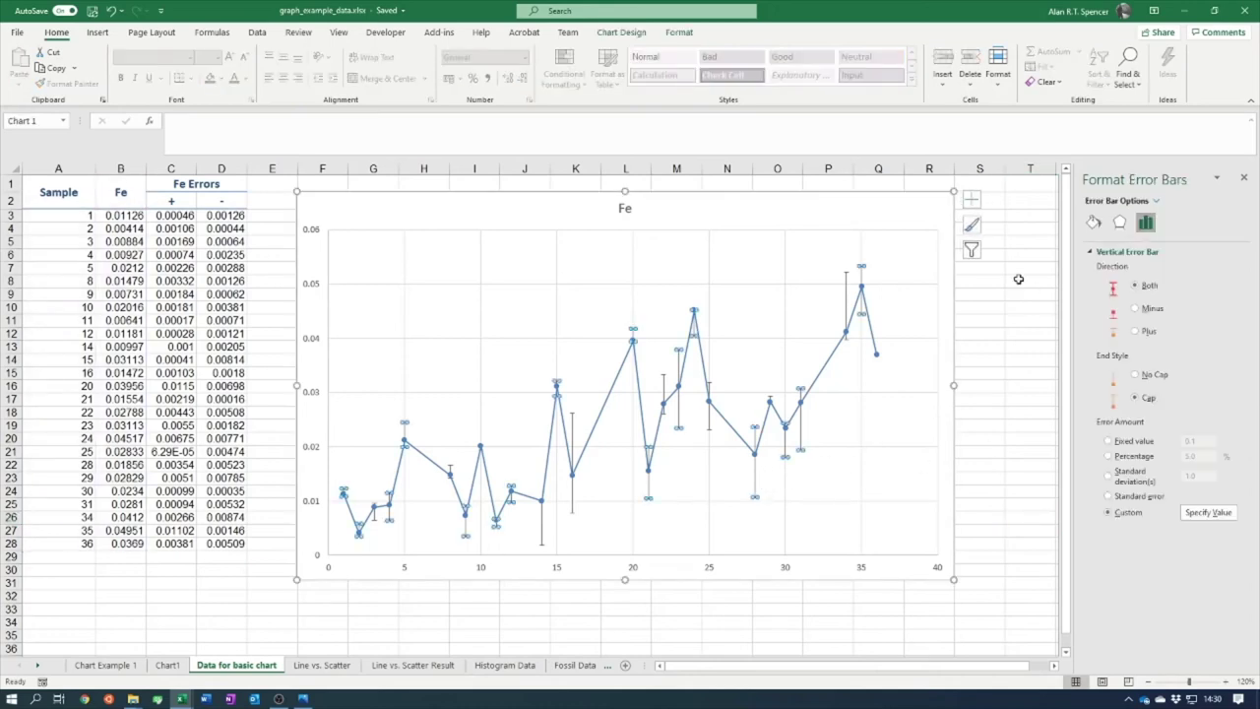
left_click(1093, 224)
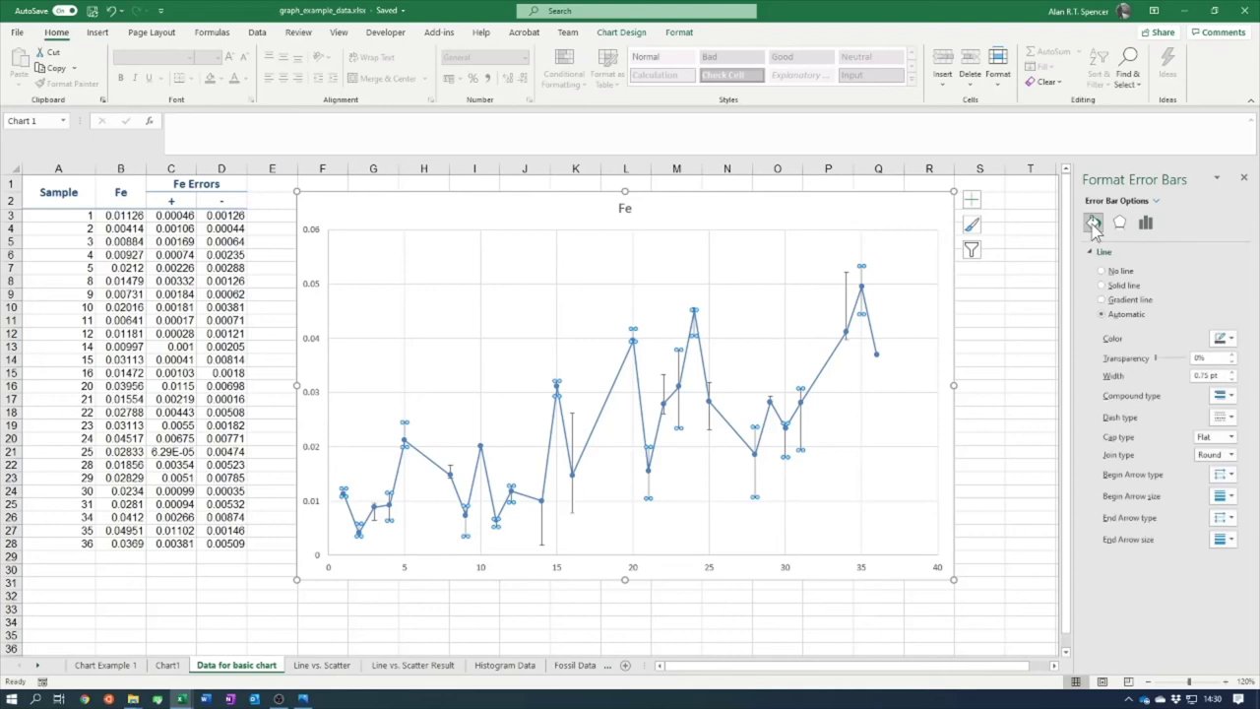
left_click(1226, 339)
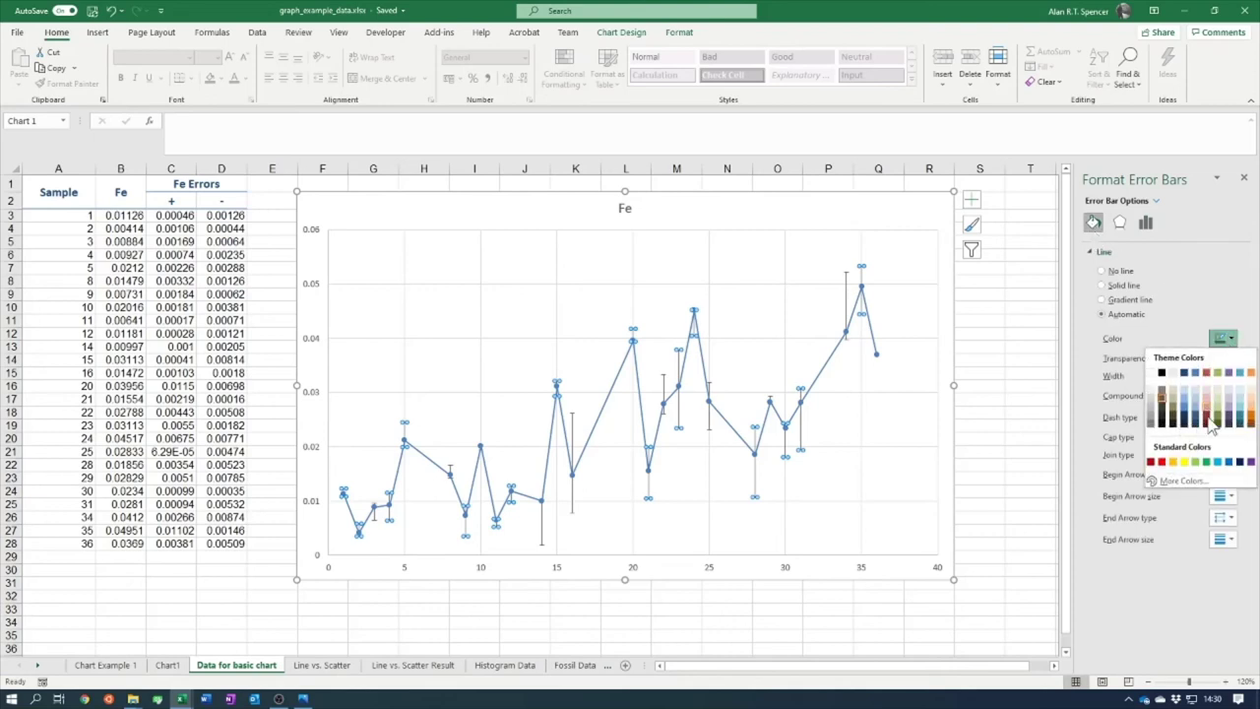
left_click(1162, 462)
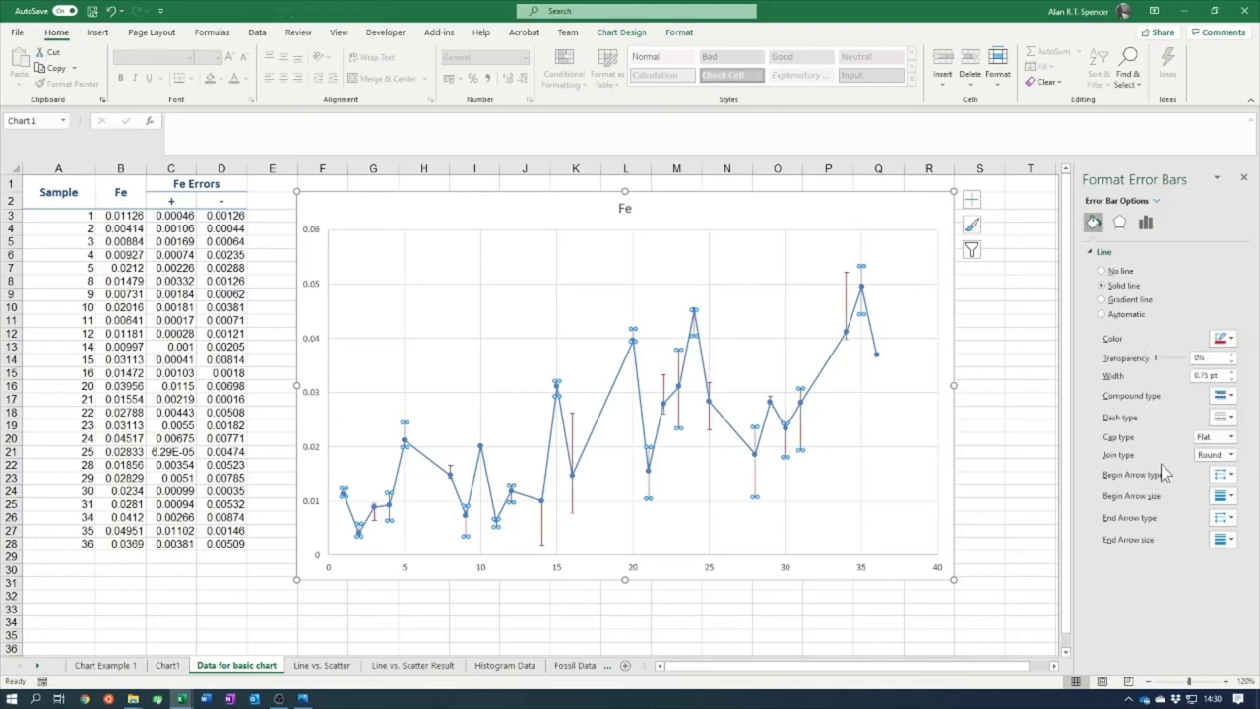
left_click(997, 419)
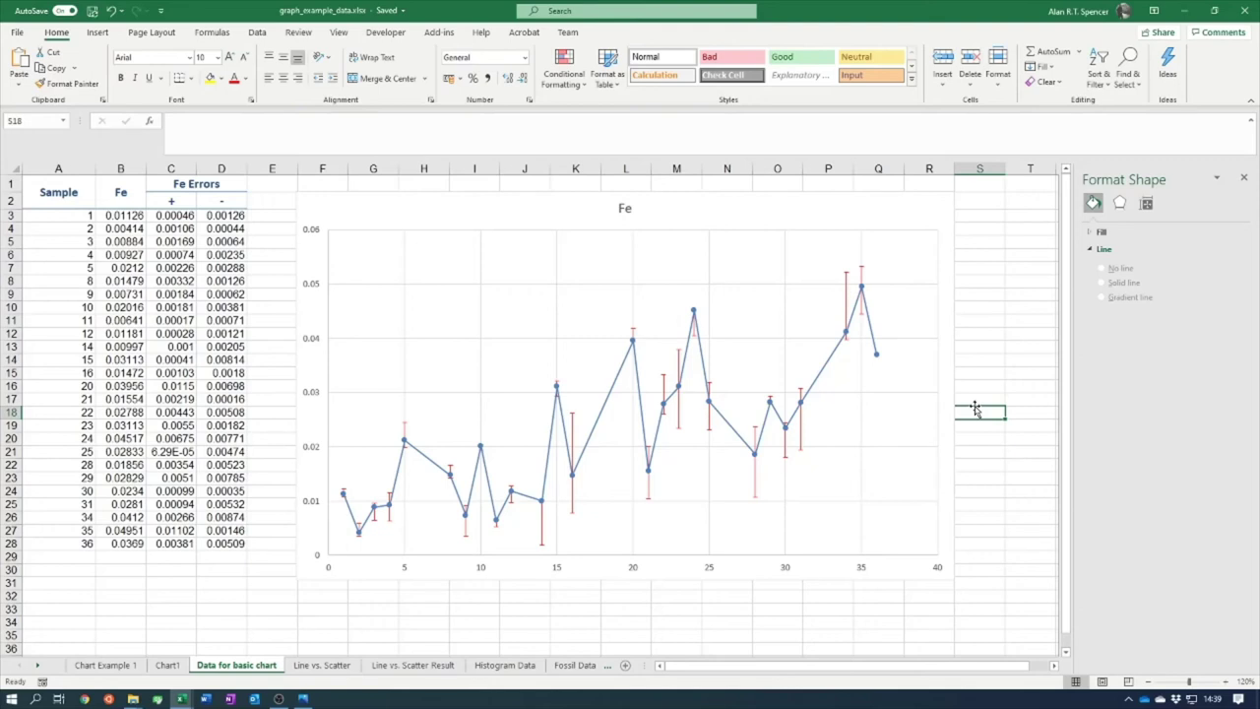
- Open the Histogram Data sheet and review the Marks column and the Break Point, Class and Num Students Frequency table
left_click(505, 665)
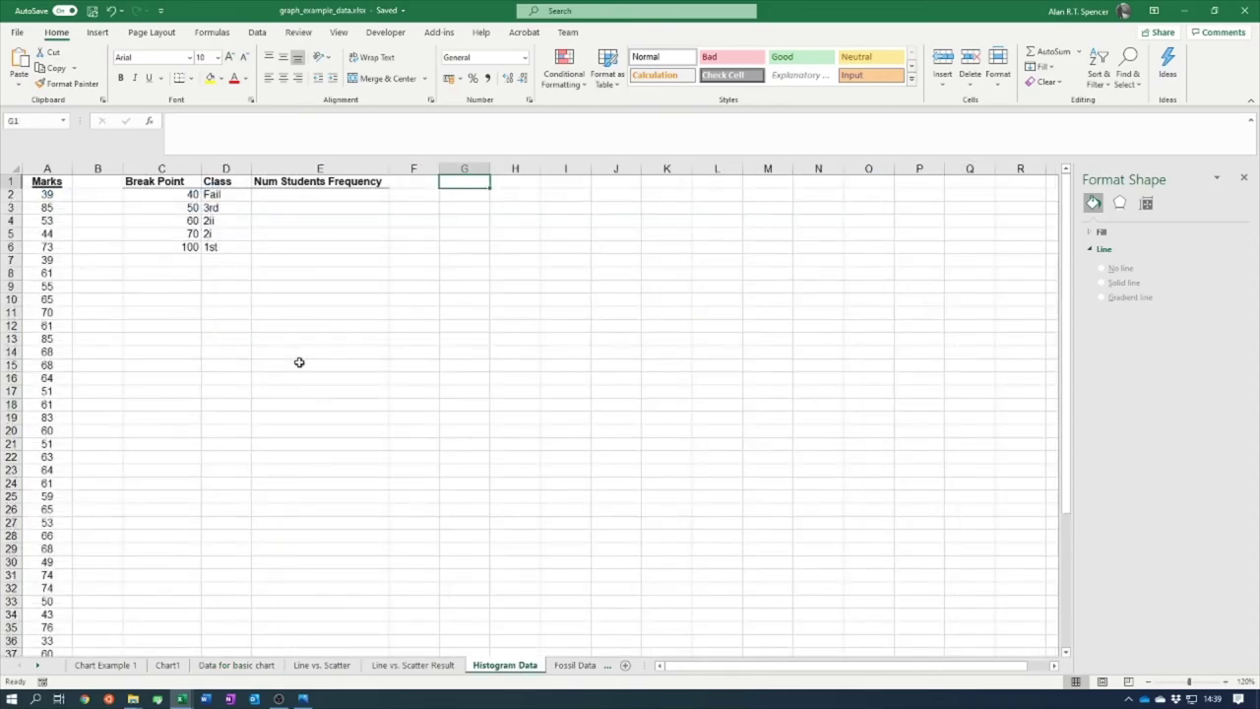
left_click(47, 169)
left_click(386, 262)
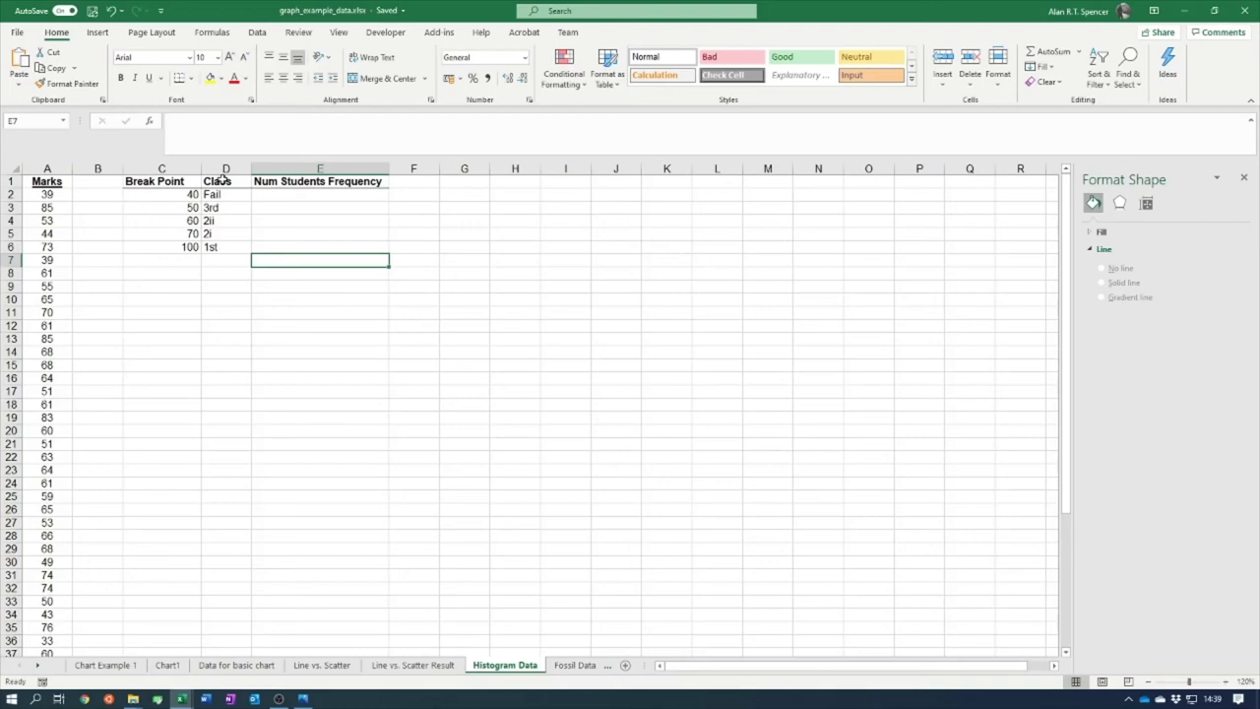
left_click_drag(164, 183, 386, 261)
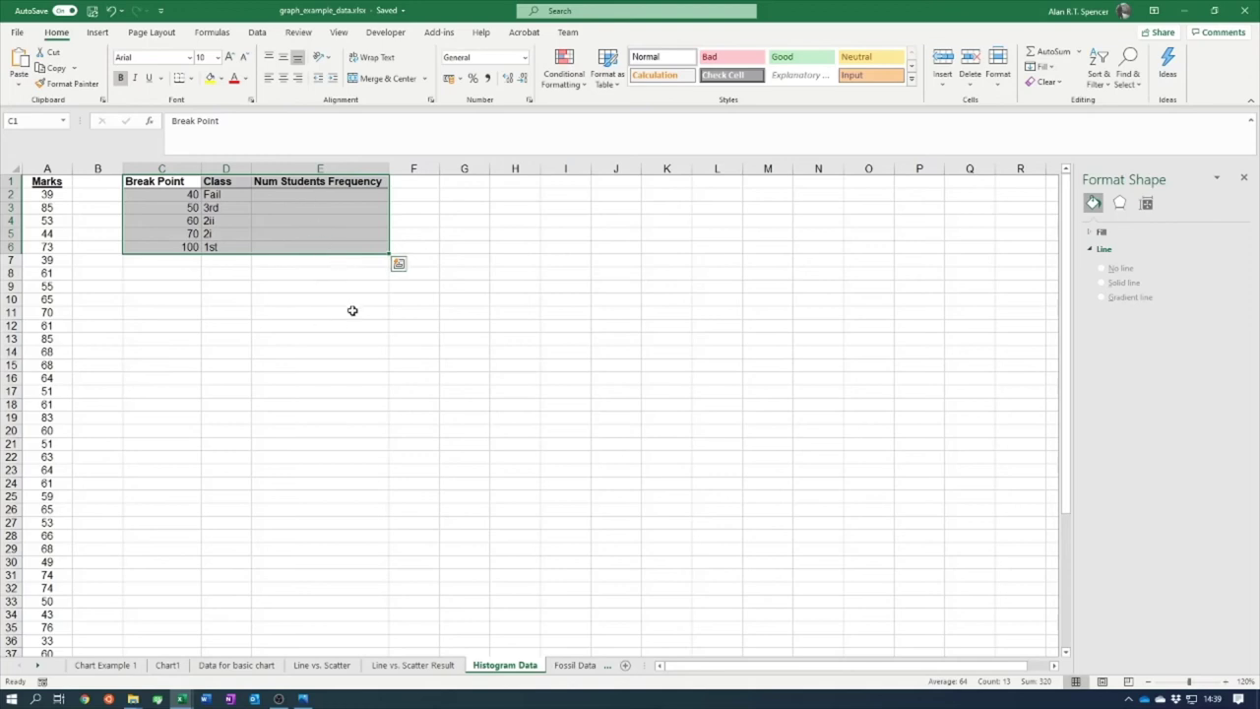
left_click(190, 275)
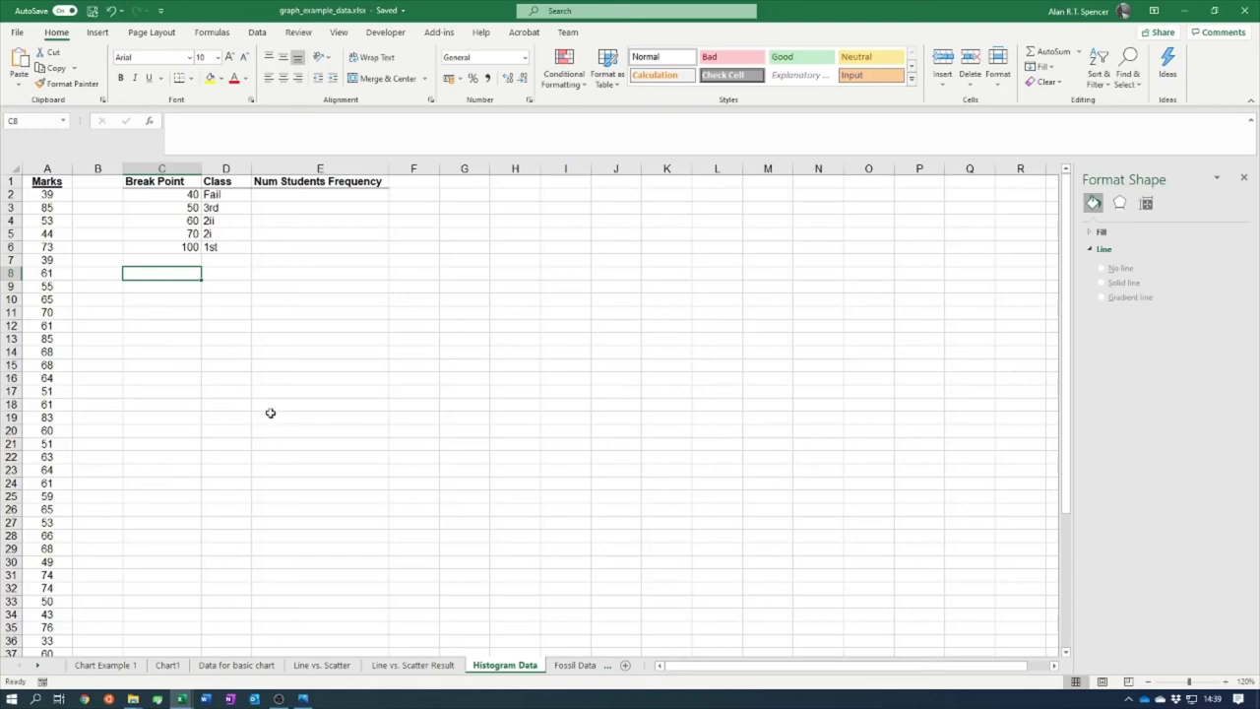
- Examine how the break points in column C pair with the classes in column D and the frequency cells in column E
left_click(177, 196)
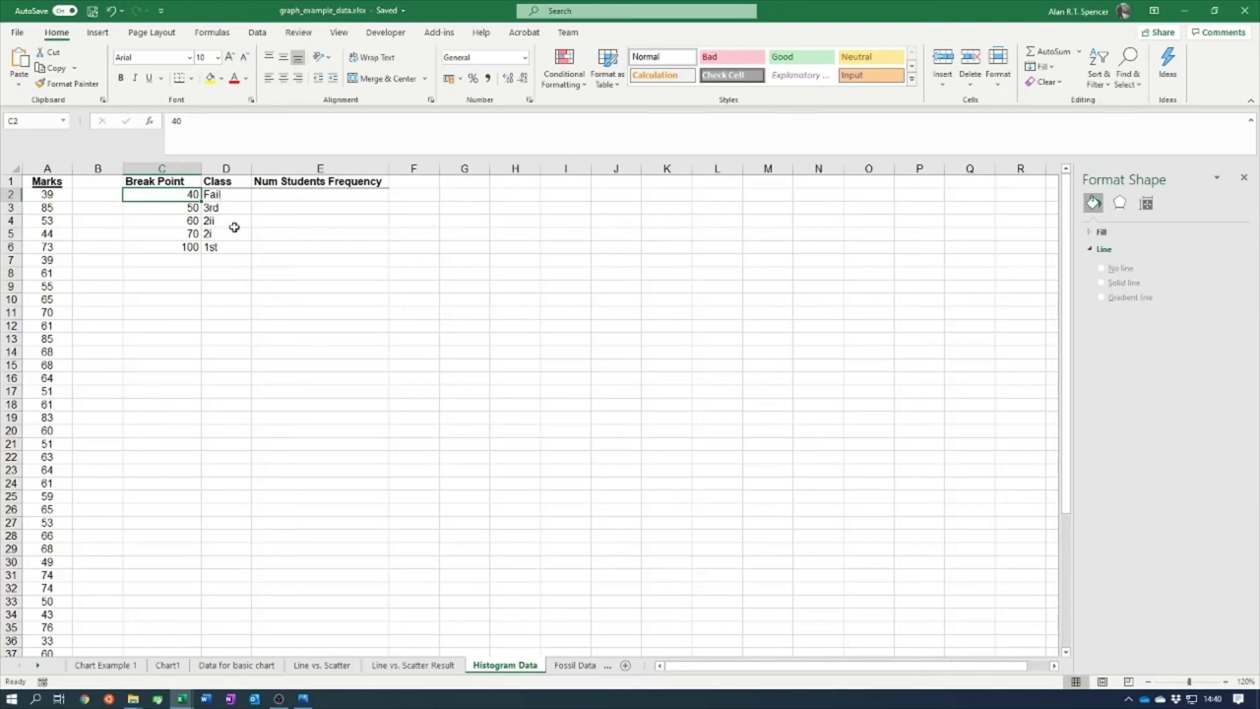
left_click(178, 207)
left_click(225, 207)
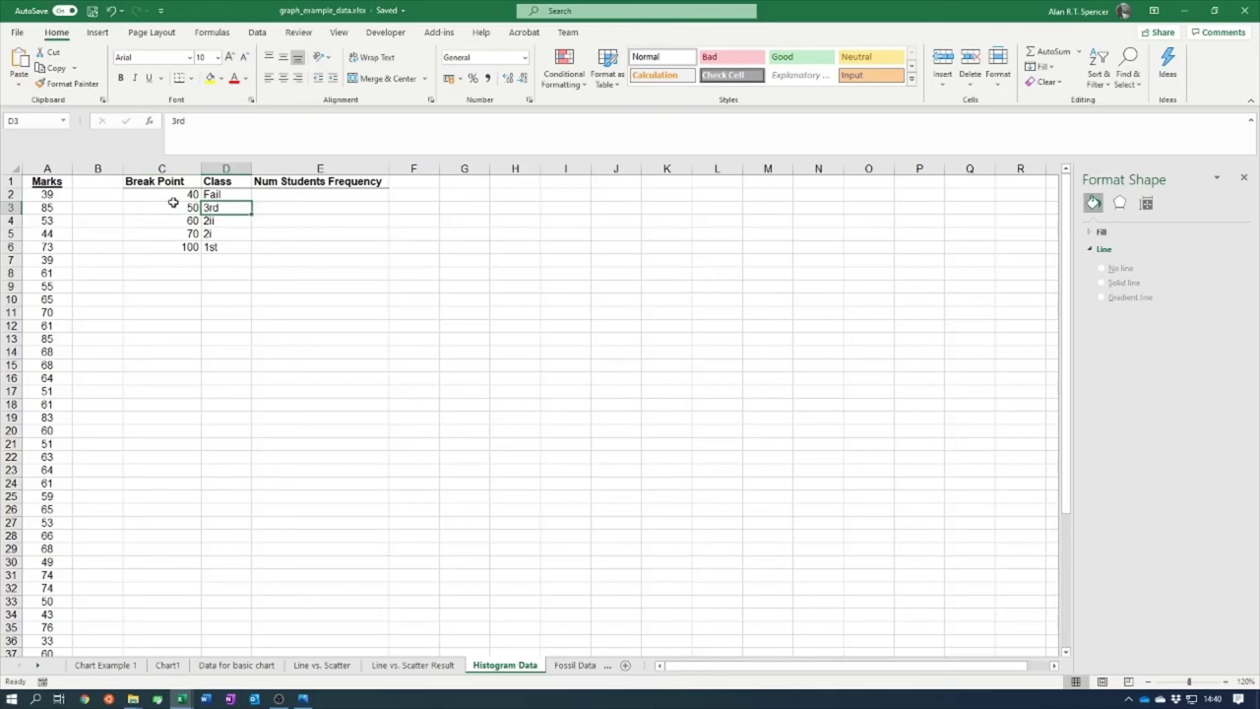
left_click(159, 235)
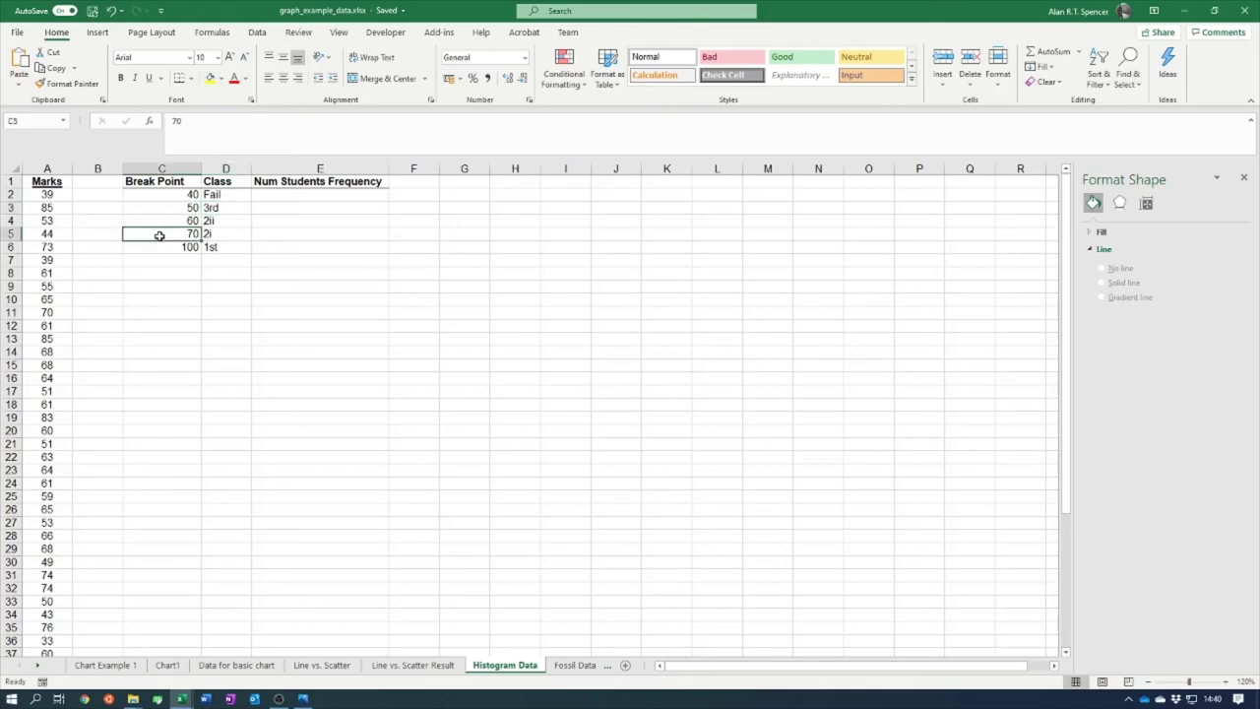
left_click(178, 251)
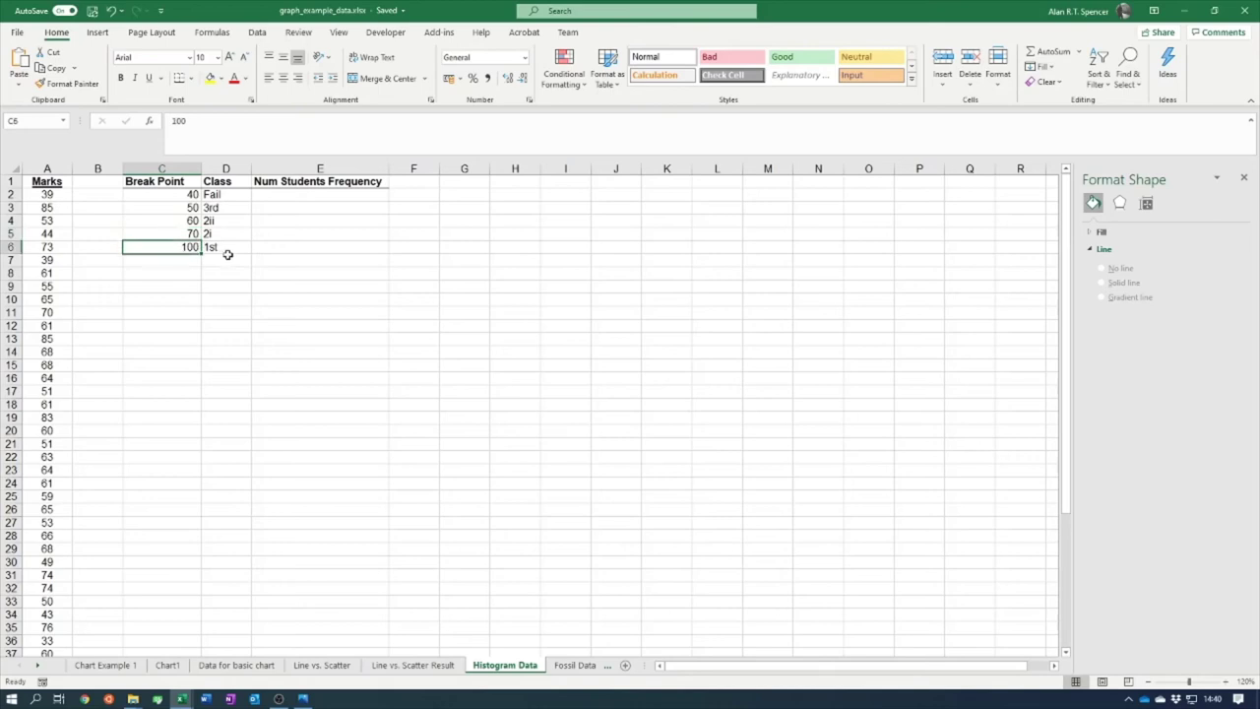
left_click(226, 248)
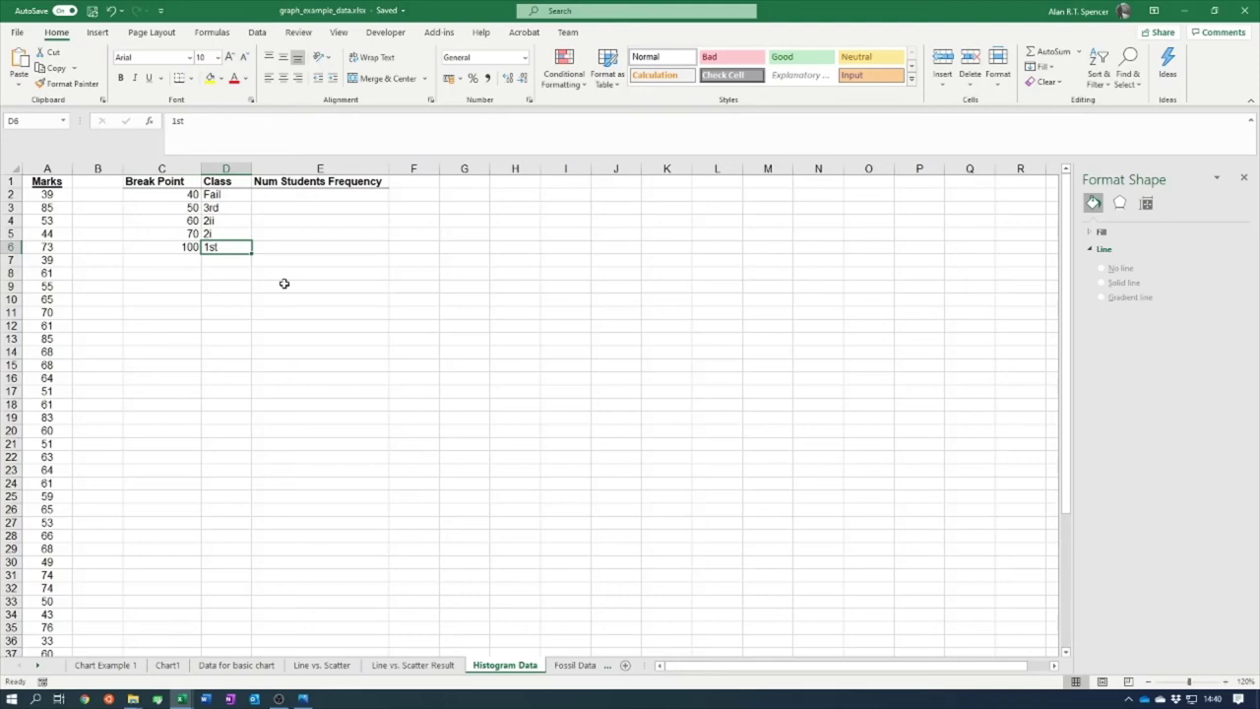
left_click(294, 198)
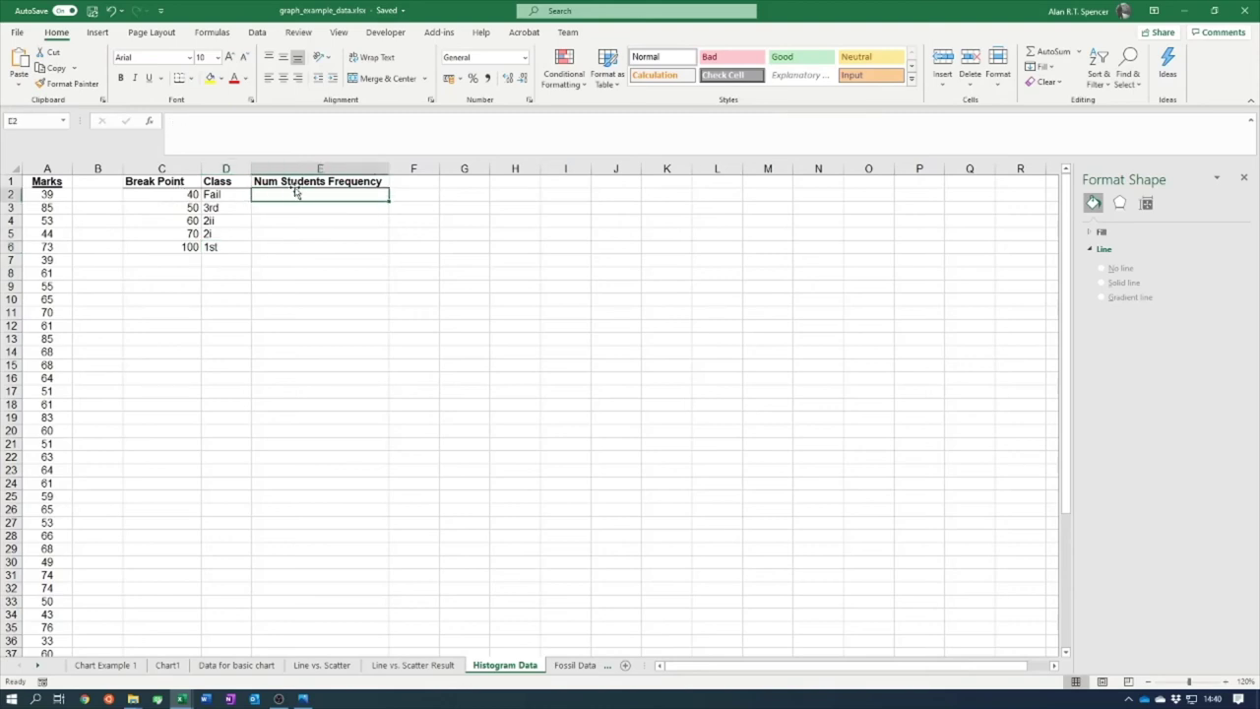
left_click(272, 209)
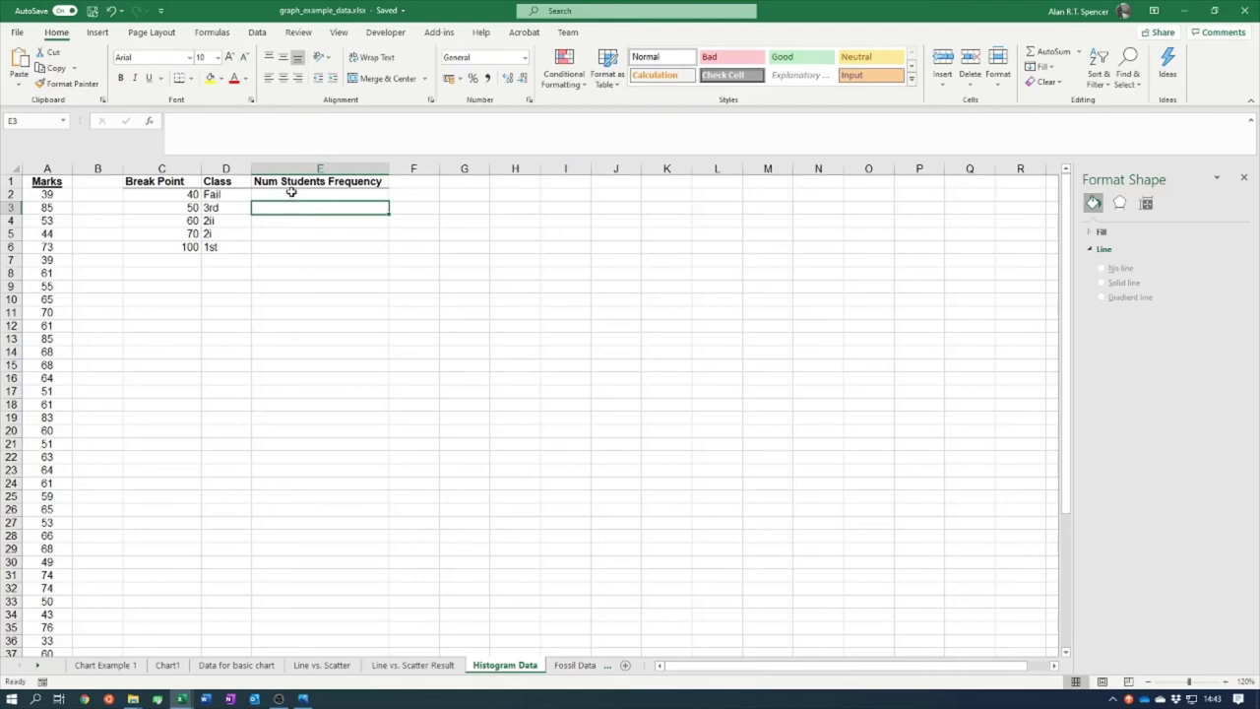
- Enter the formula =COUNTIF(A2:A50,"<40") in cell E2 to count the students in the Fail class
left_click(291, 193)
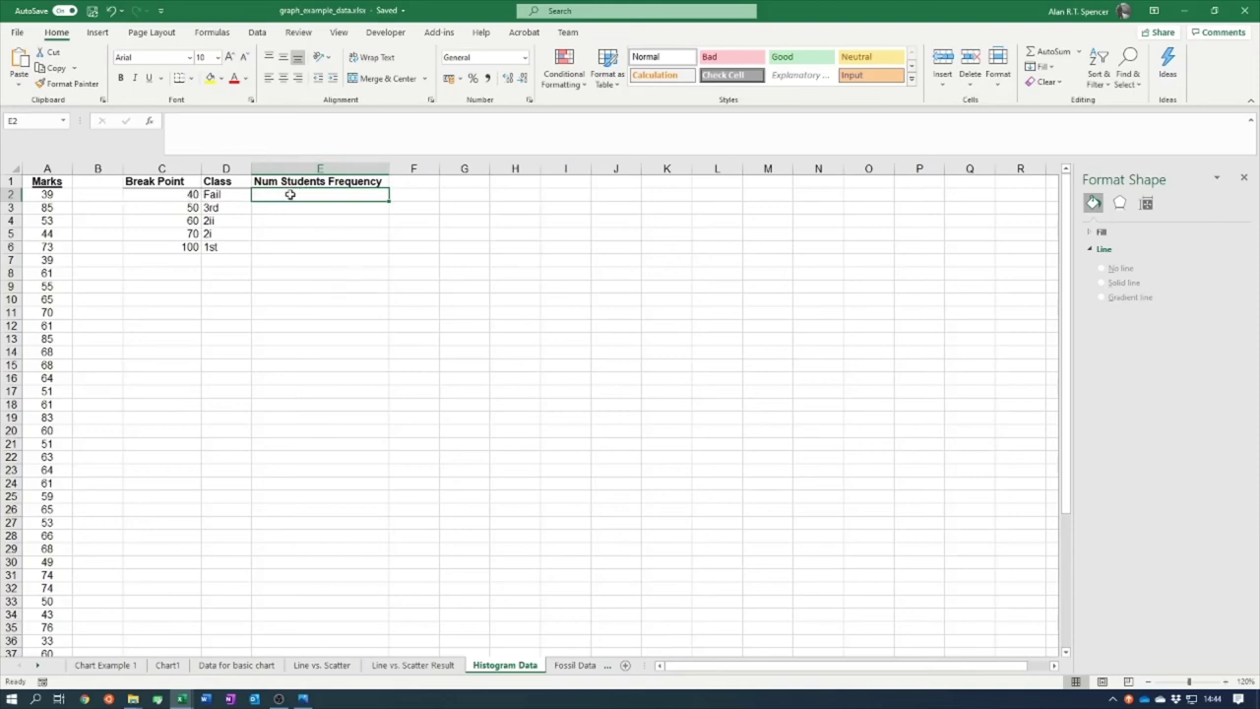
left_click(270, 142)
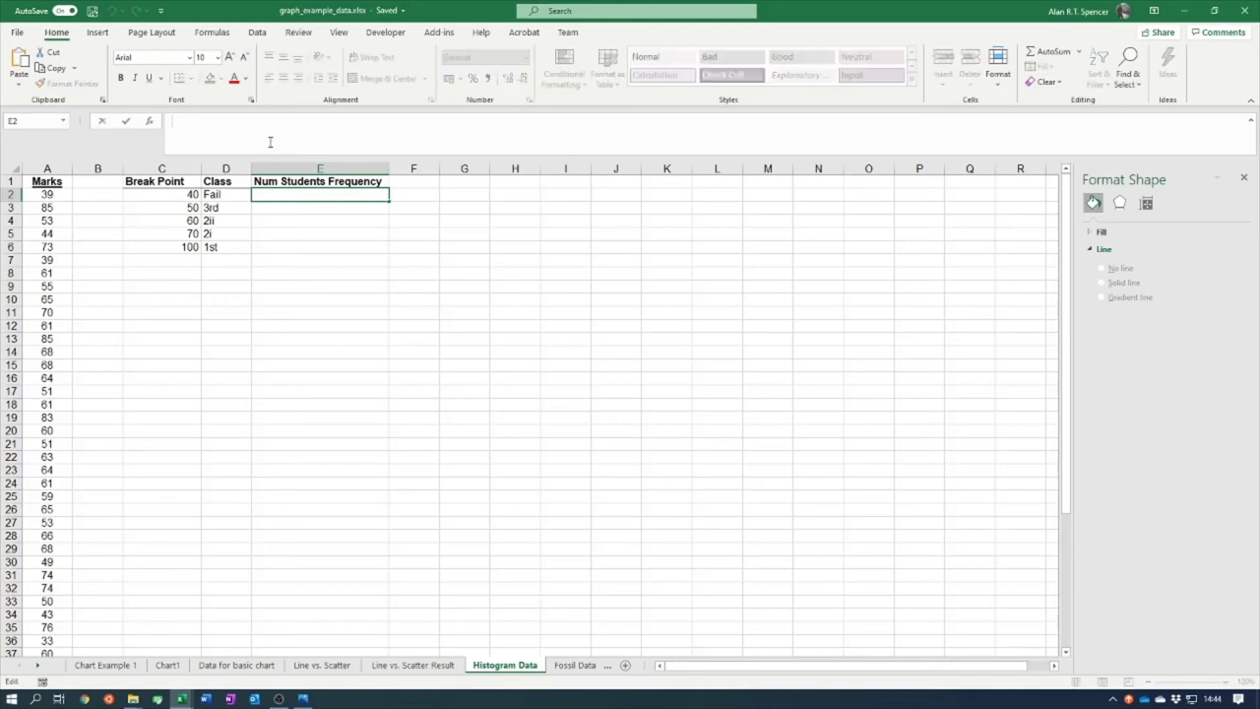
type("=")
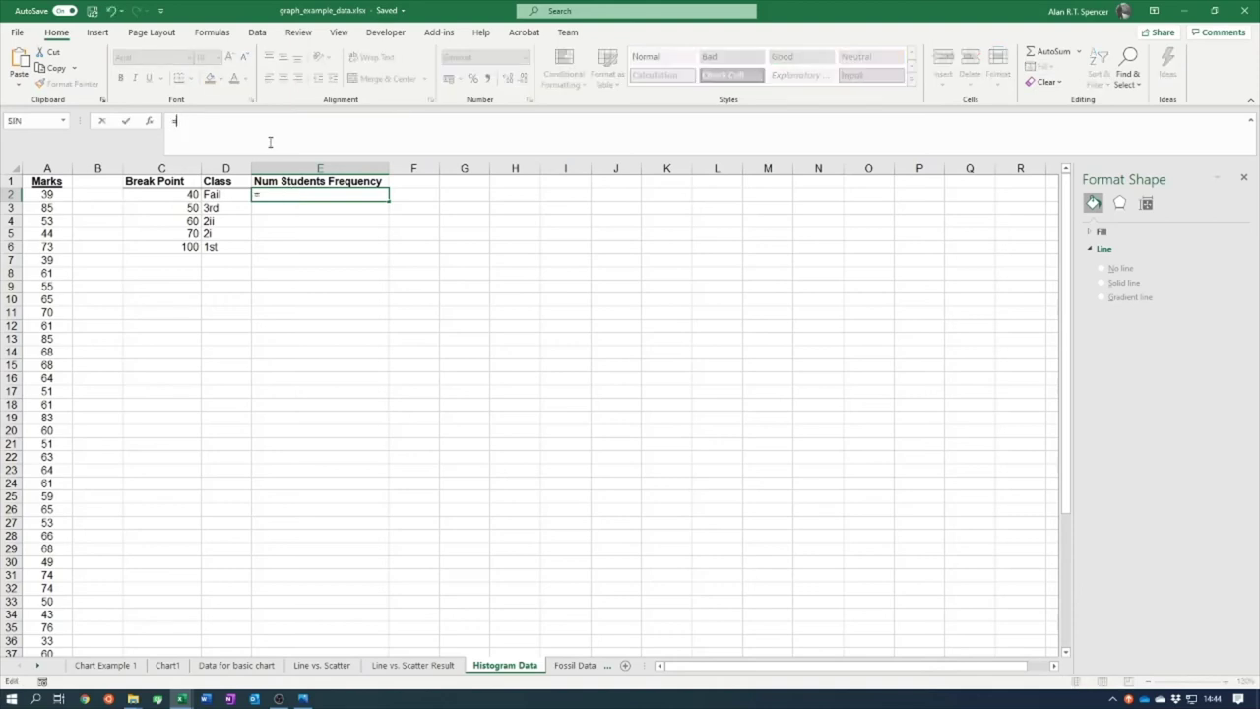
type("coun")
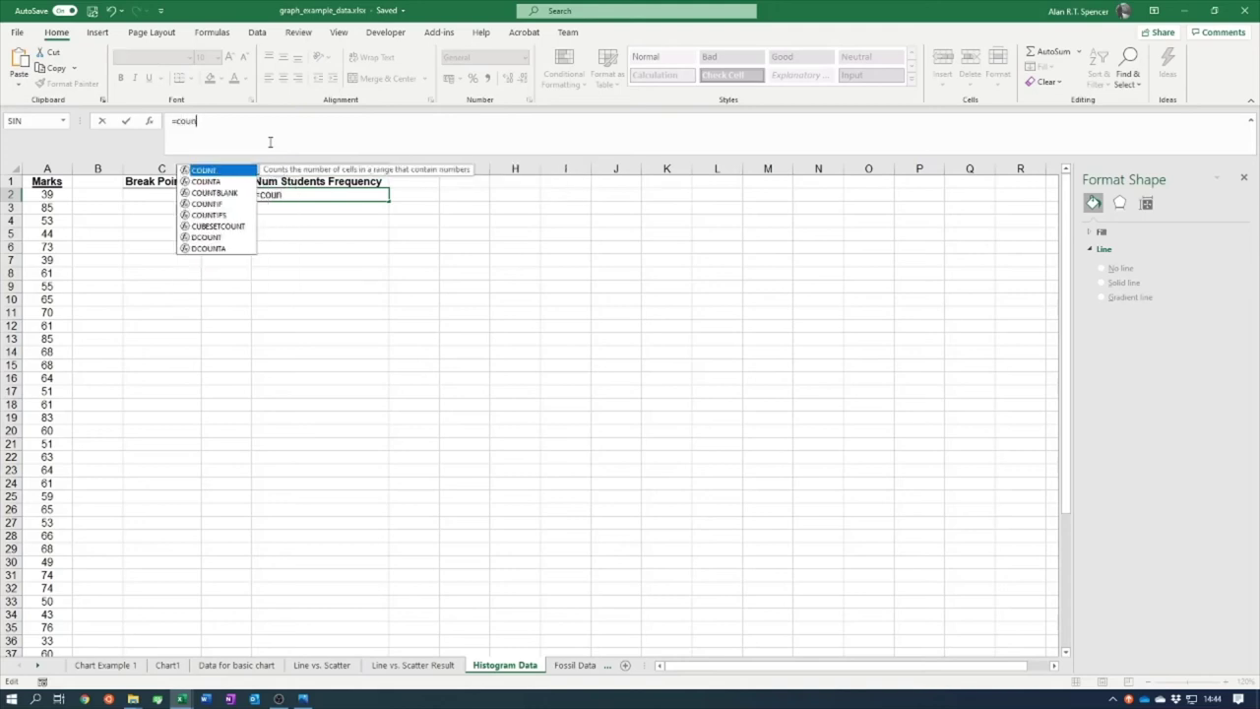
left_click(226, 205)
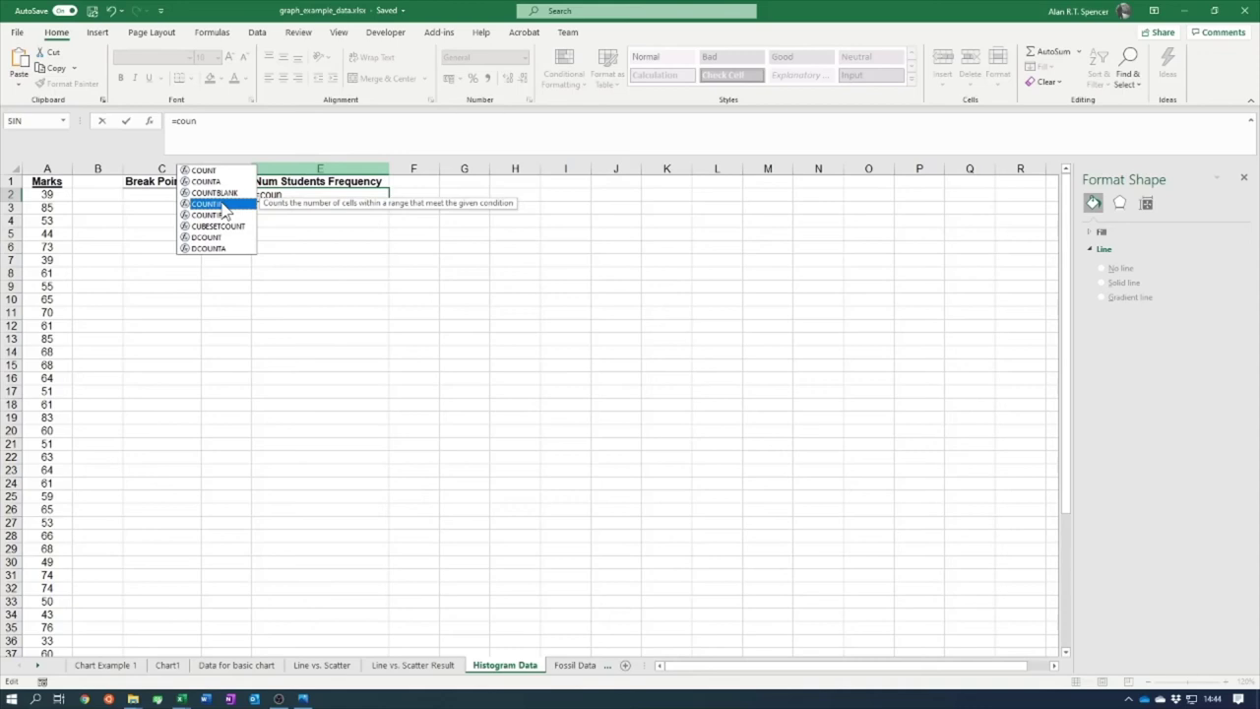
double_click(222, 205)
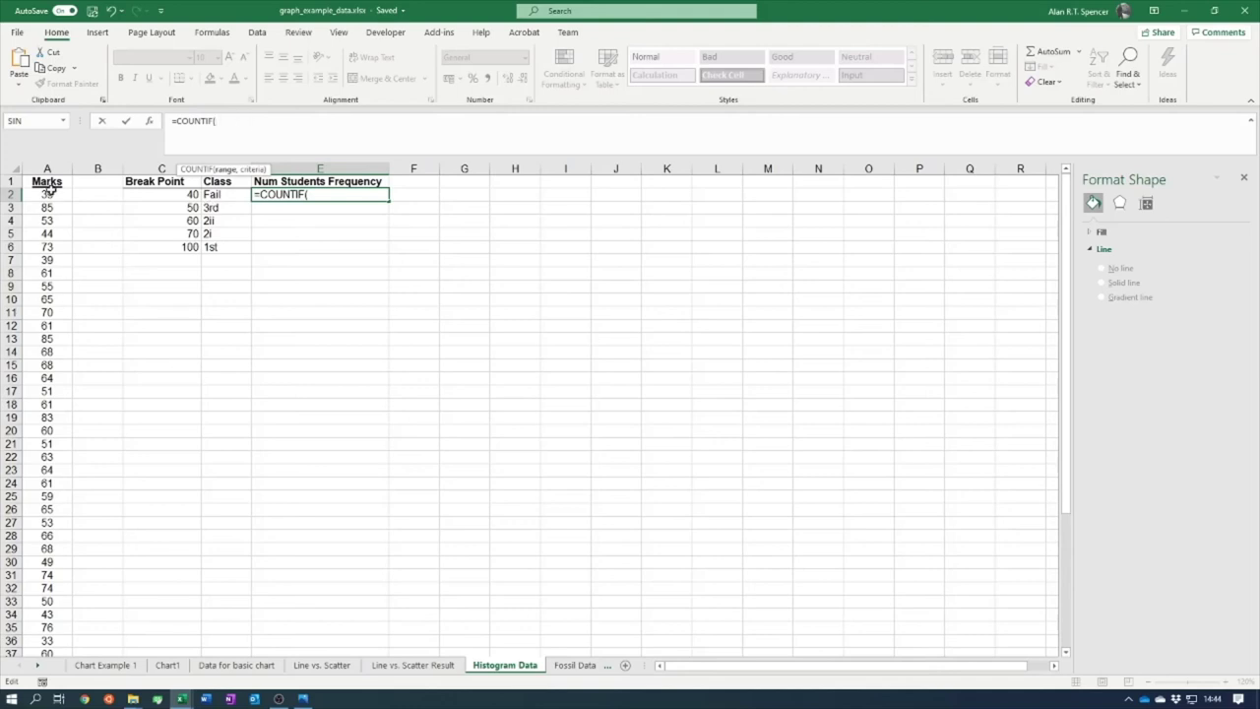
left_click_drag(51, 194, 47, 627)
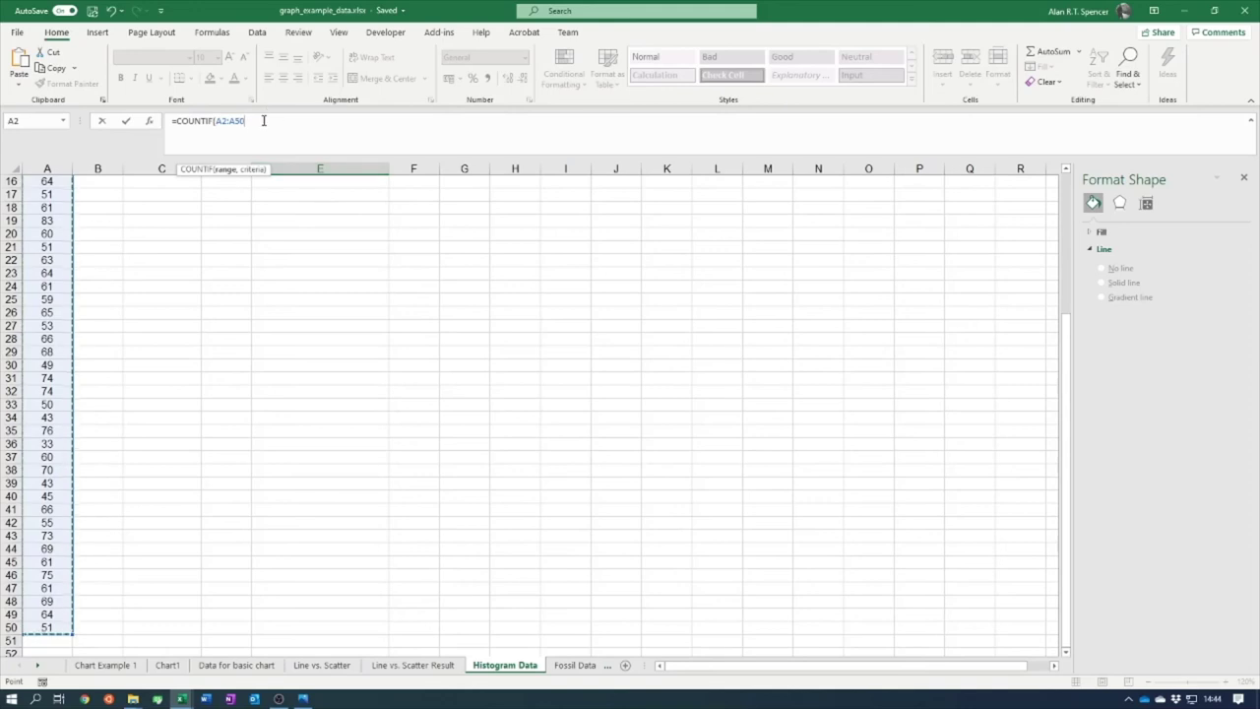
type(",")
scroll(368, 326, "up", 5)
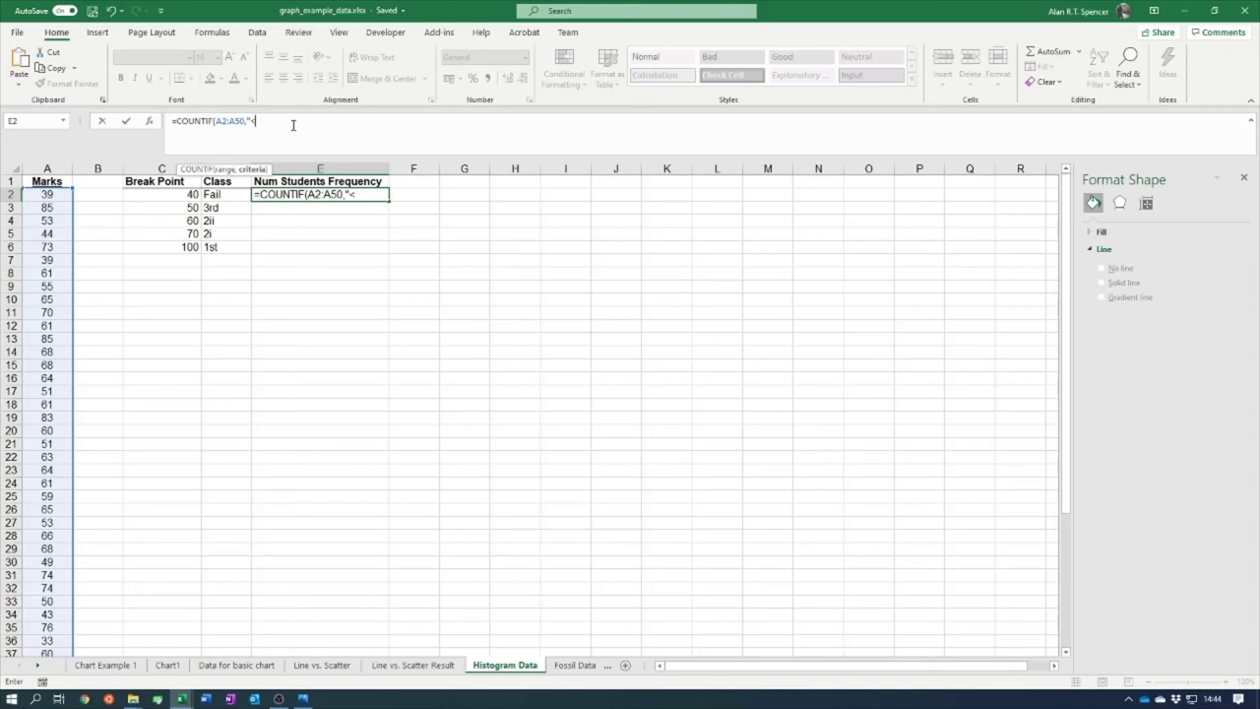
type("40\")")
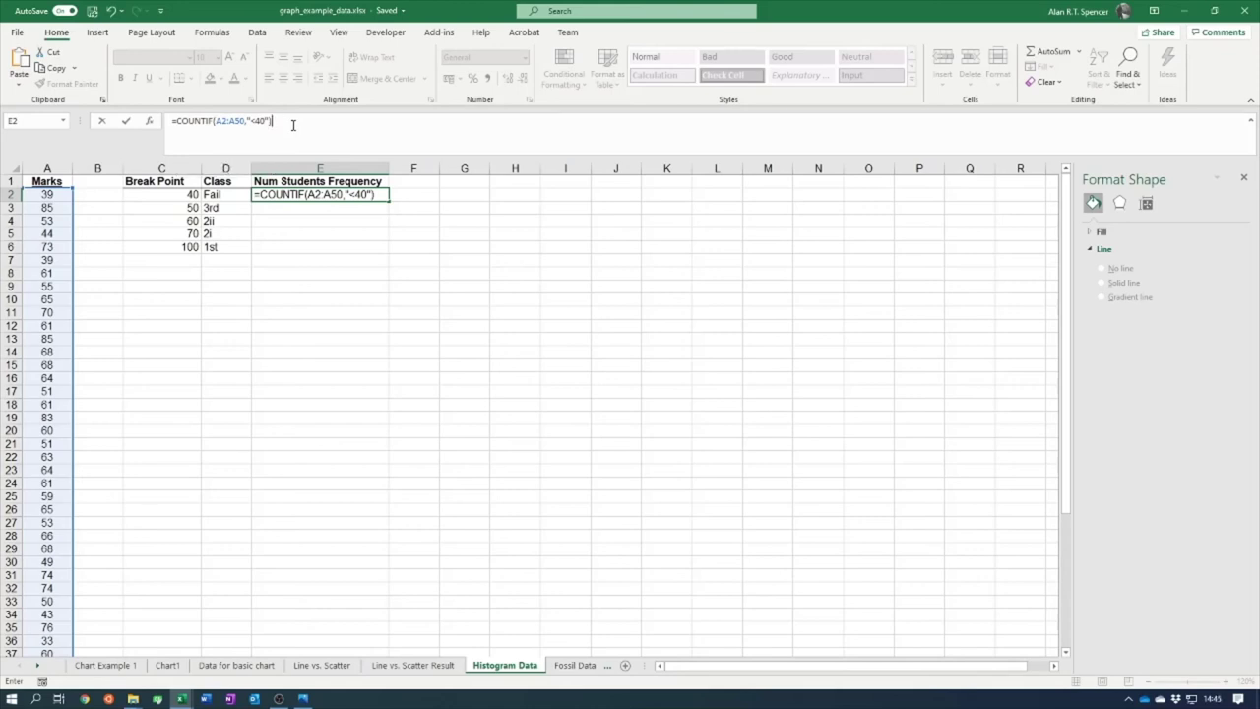
key("Return")
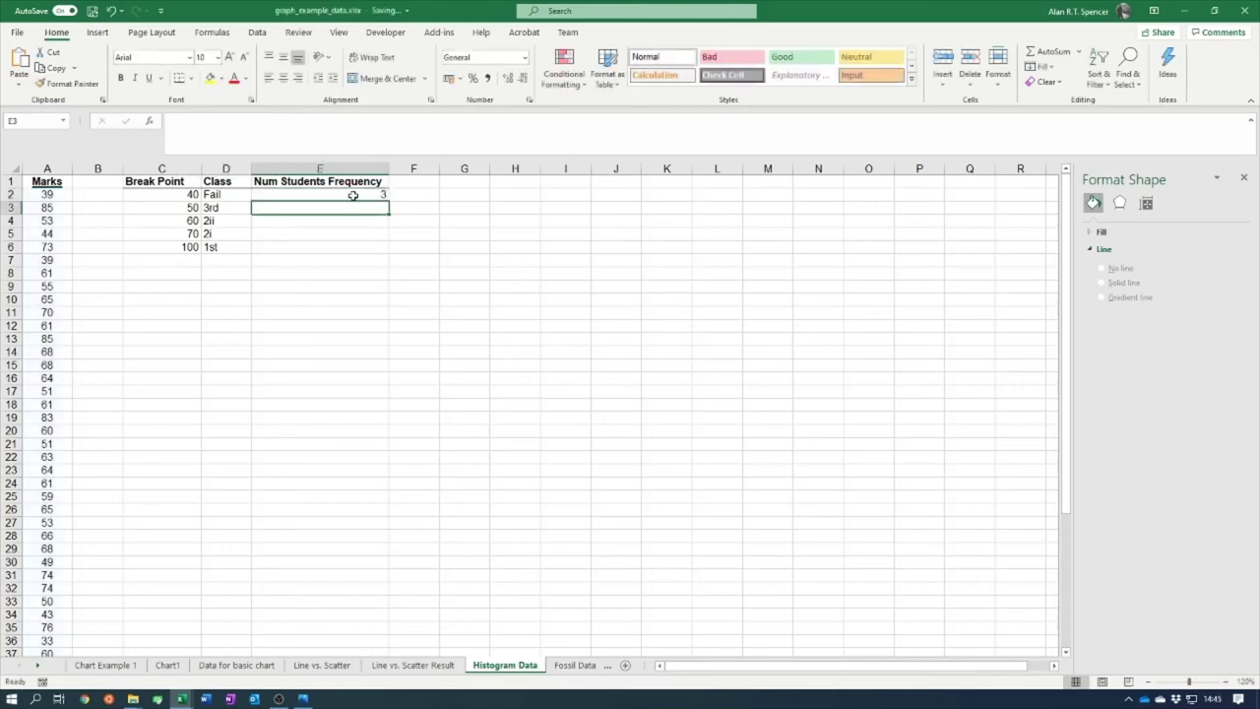
- Delete the COUNTIF formula from cell E2, leaving the Fail frequency cell empty
left_click(353, 196)
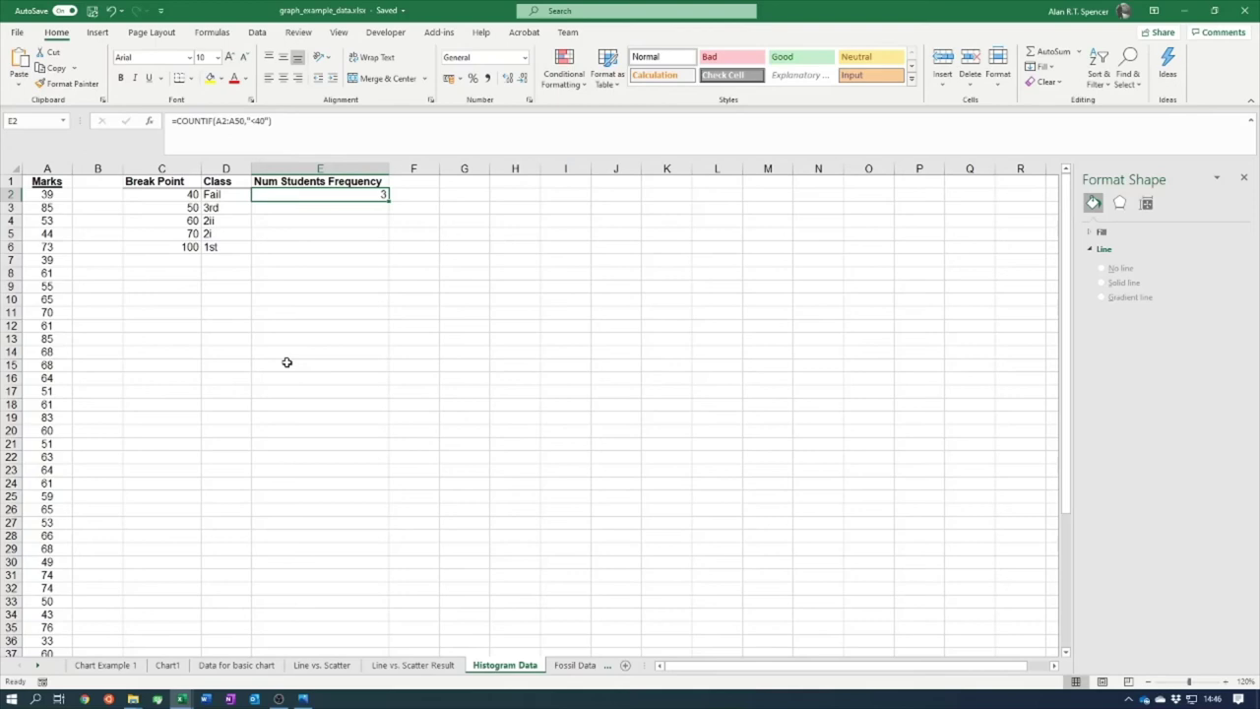
left_click(300, 209)
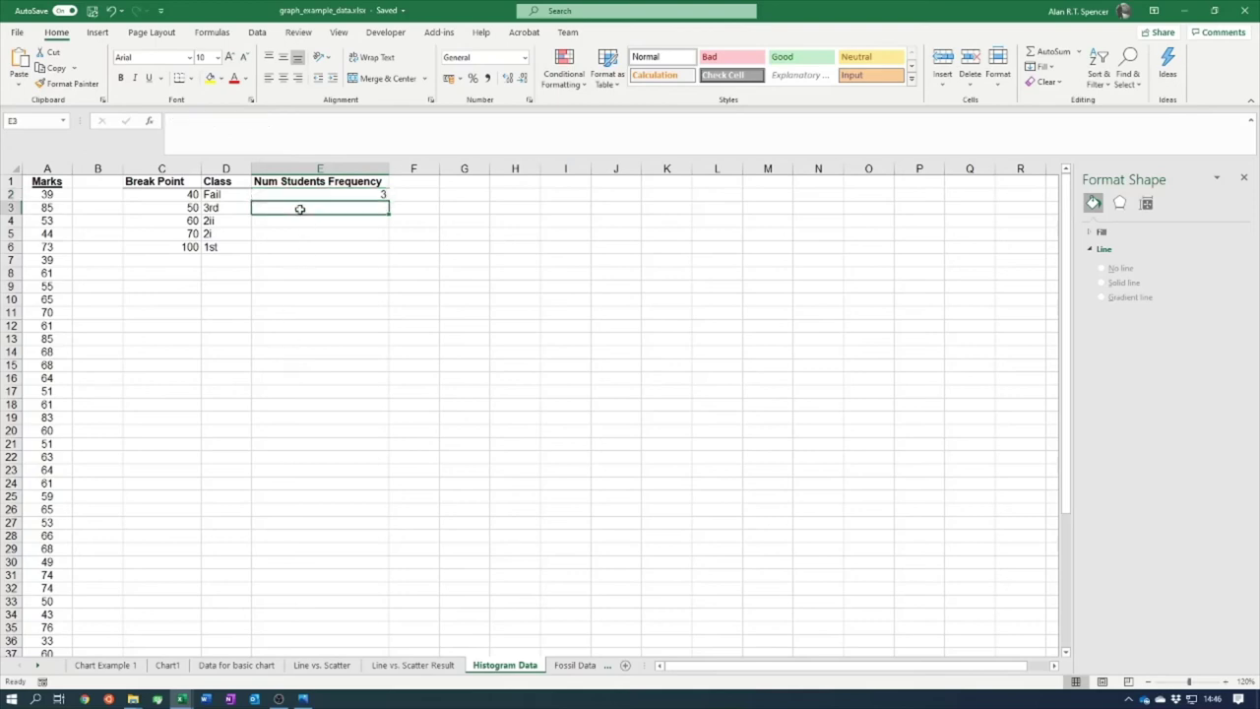
left_click(302, 194)
left_click(273, 123)
left_click_drag(273, 122, 153, 122)
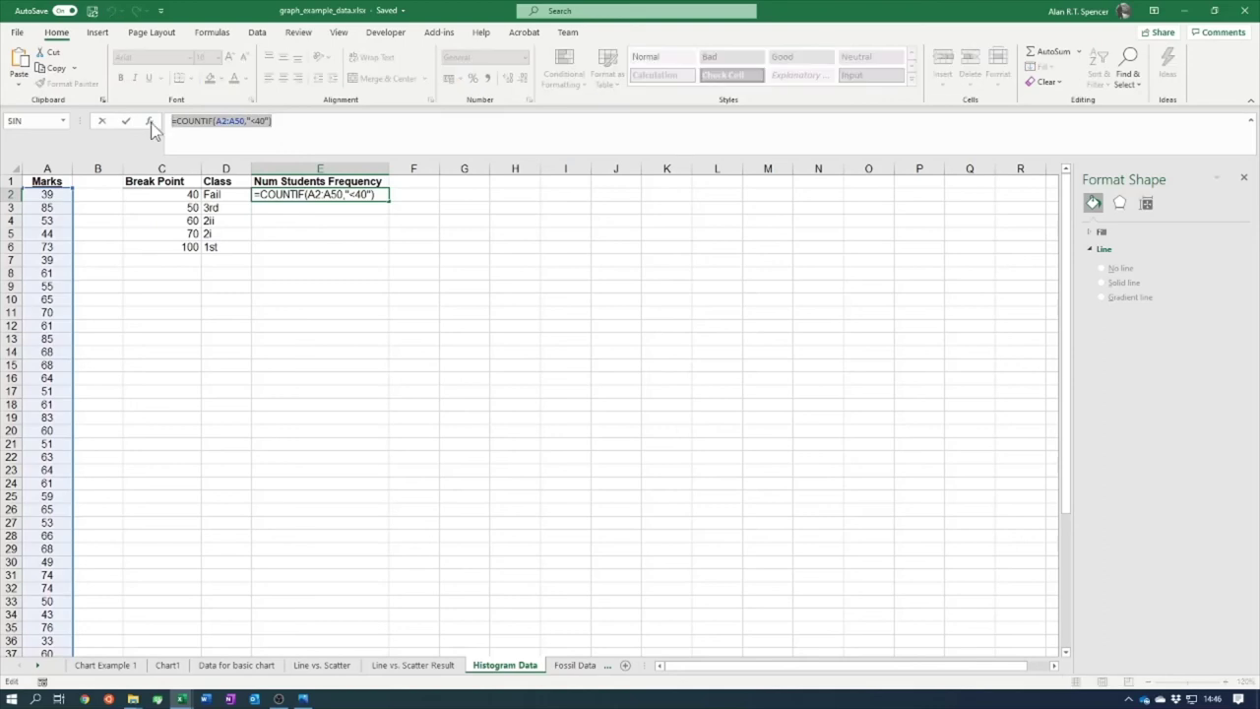
key("BackSpace")
key("Return")
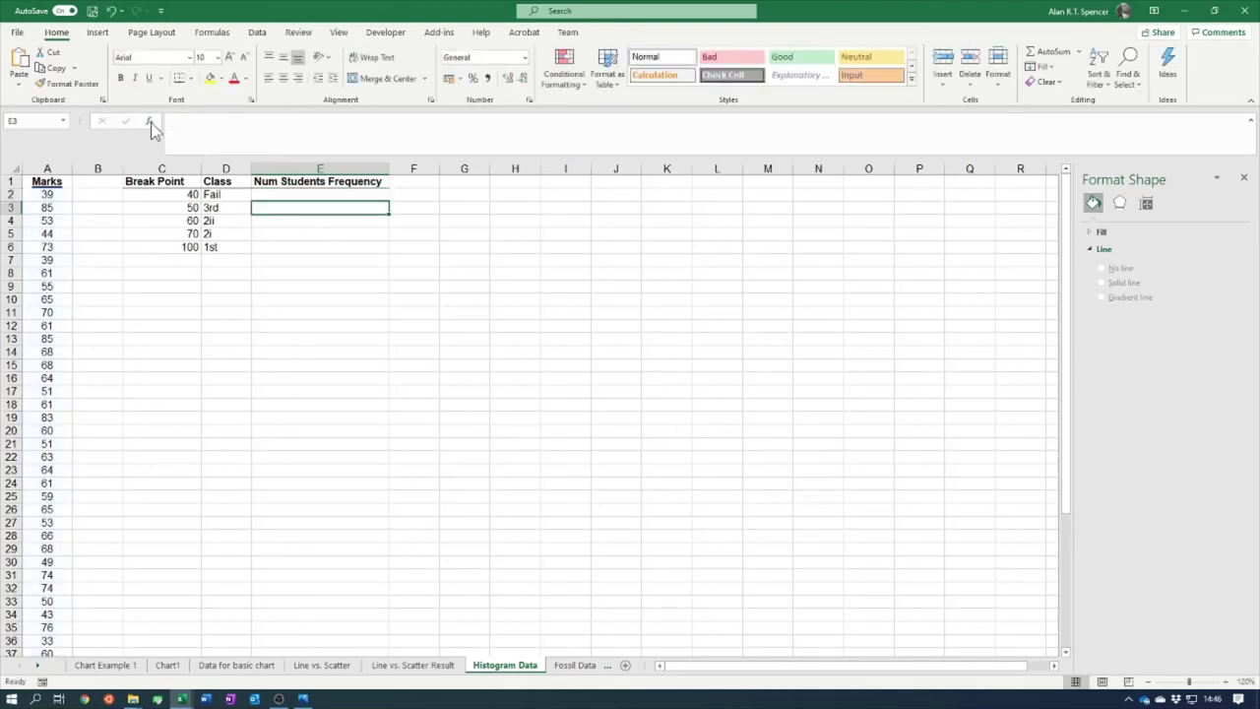
- Start a FREQUENCY formula in cell E2 with the marks in A2:A50 as the data array
left_click(337, 194)
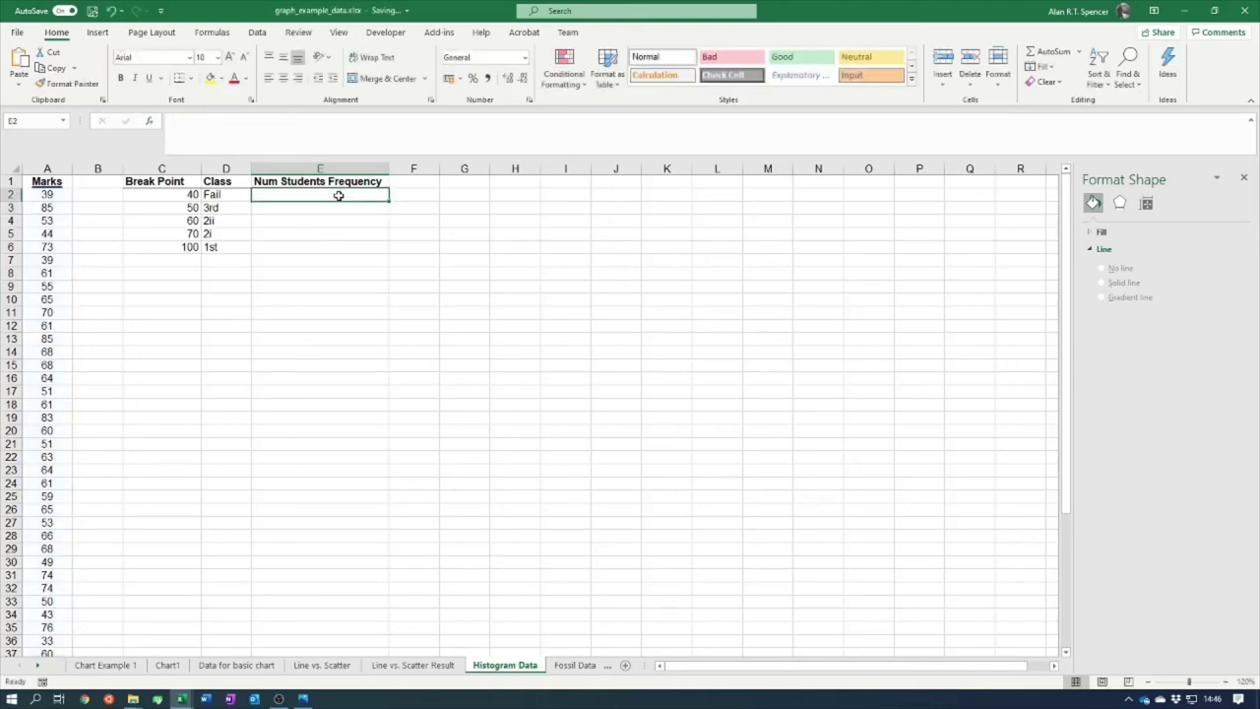
left_click(274, 141)
type("=")
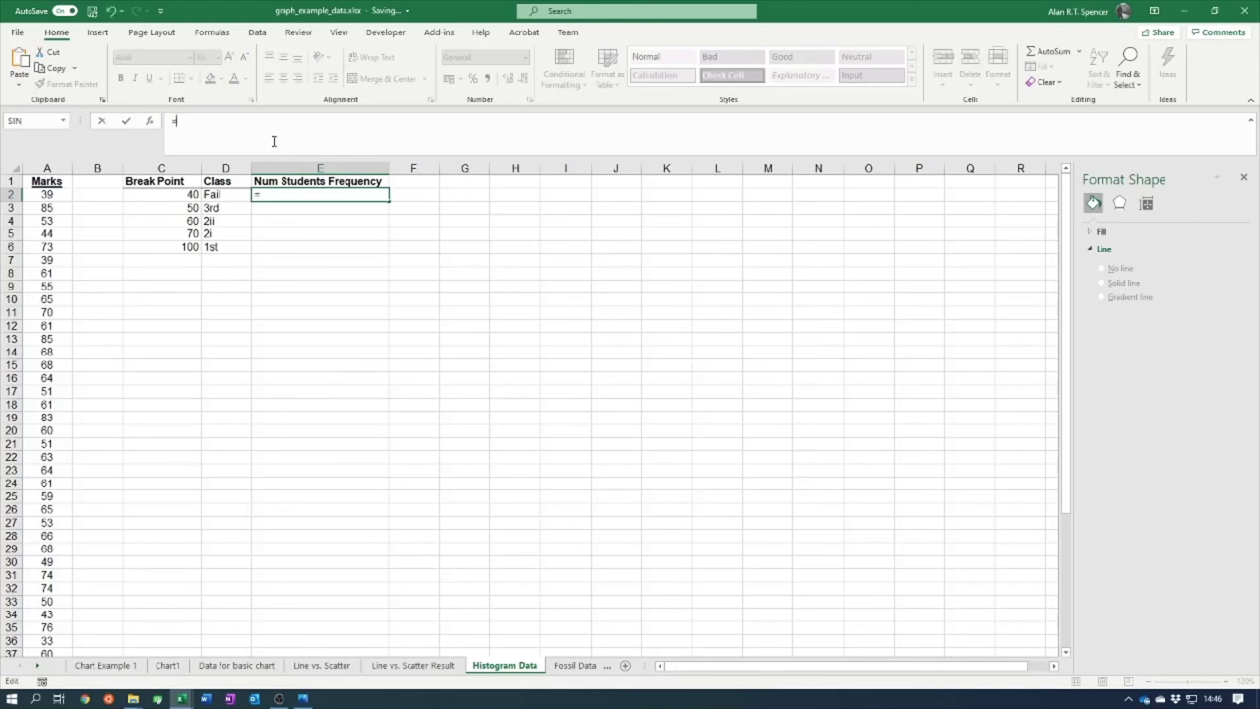
type("fre")
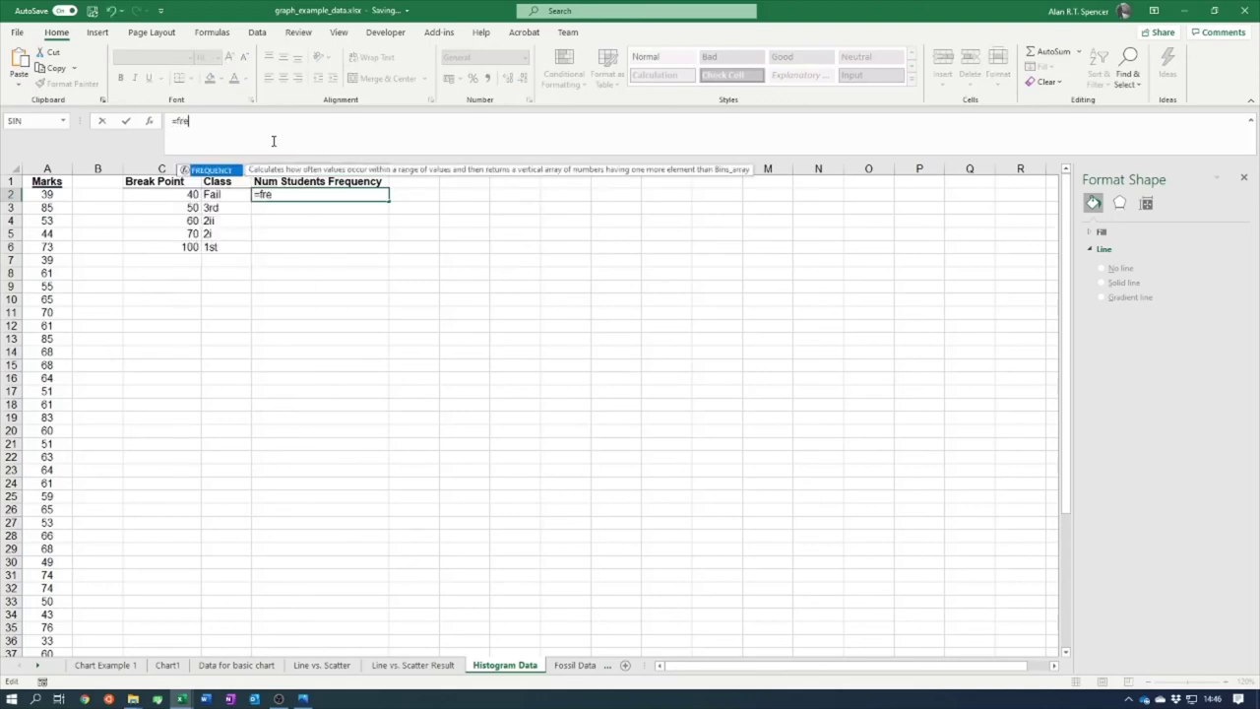
double_click(212, 170)
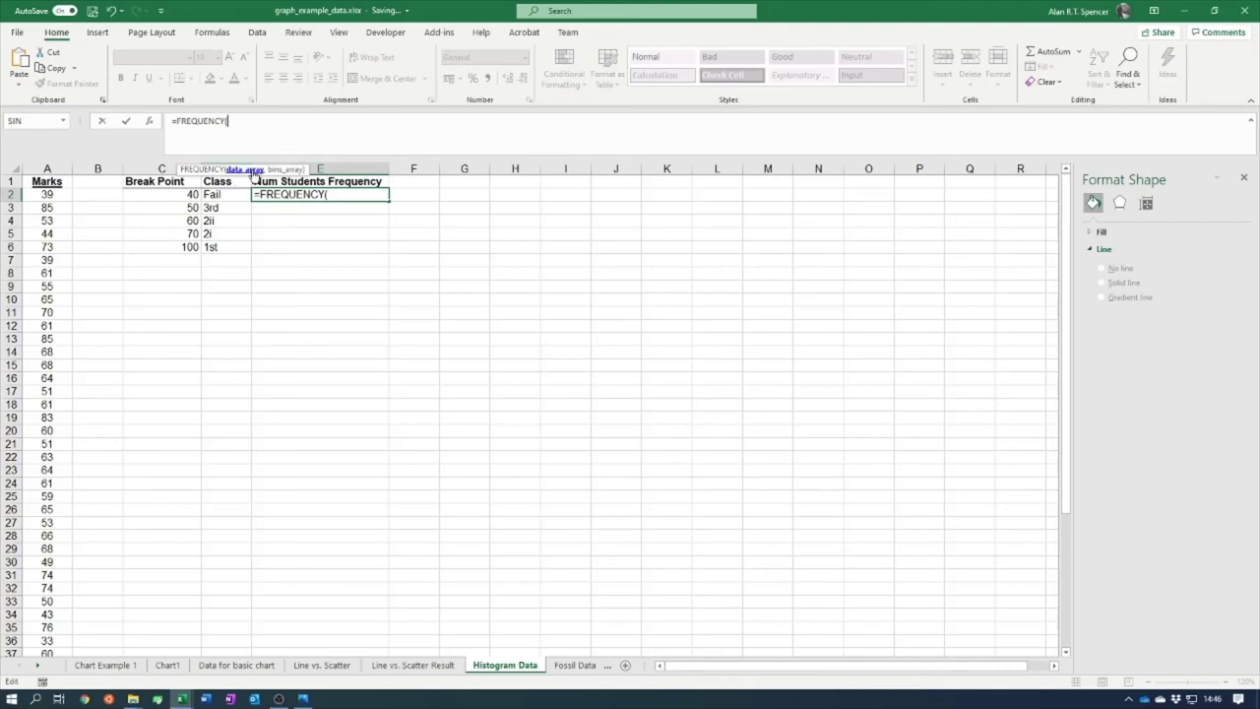
left_click_drag(47, 194, 50, 574)
left_click_drag(1066, 414, 1066, 182)
left_click(345, 137)
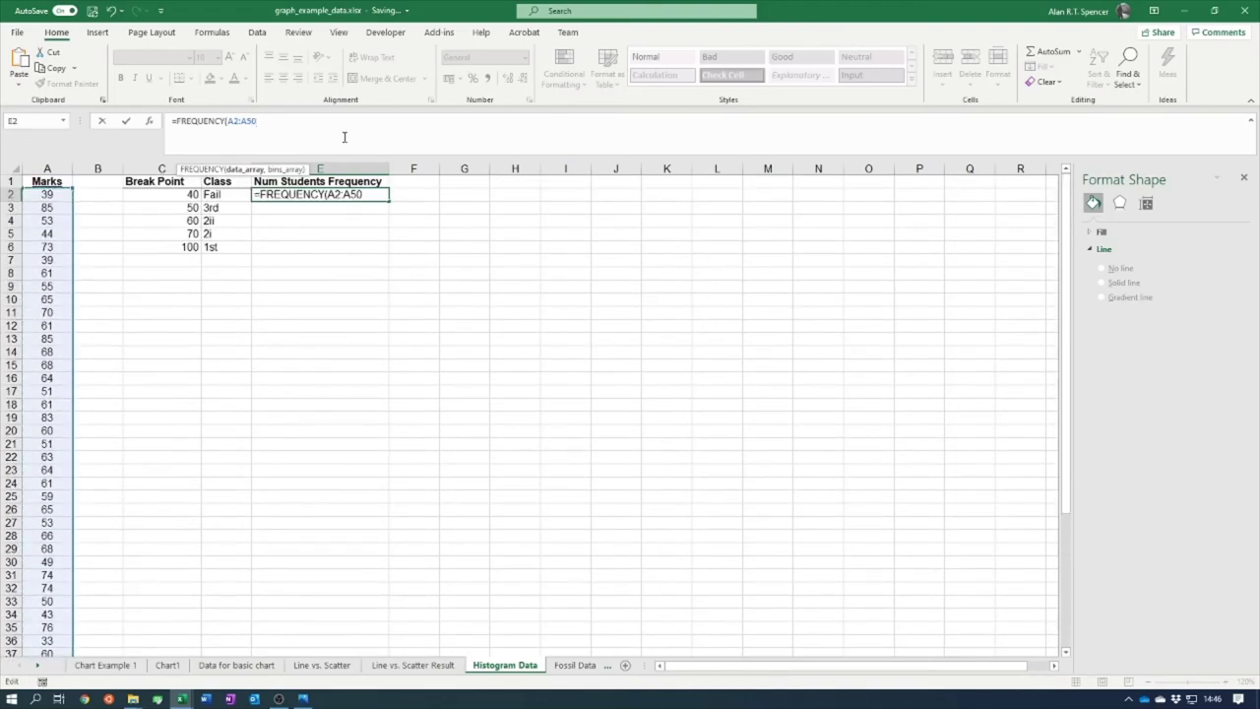
- Complete the E2 FREQUENCY formula with C2:D6 as the bins array, enter it, and dismiss the spill notice
type(",")
left_click(161, 193)
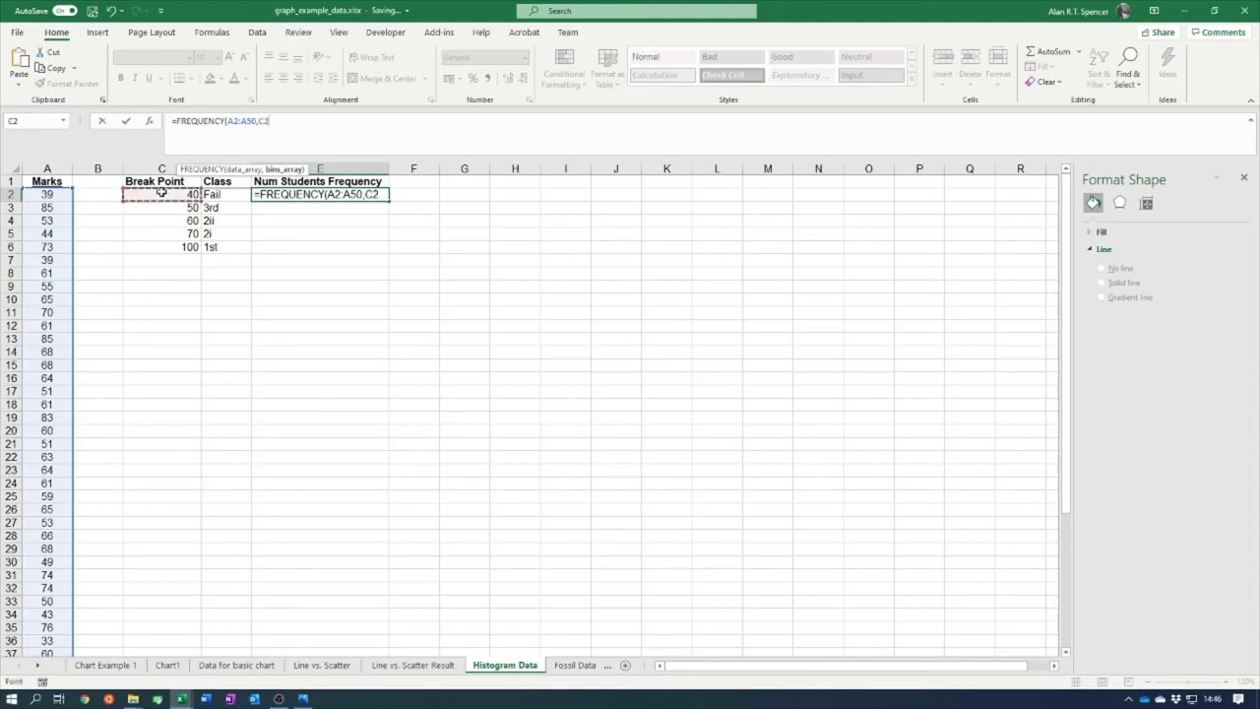
left_click_drag(161, 193, 236, 248)
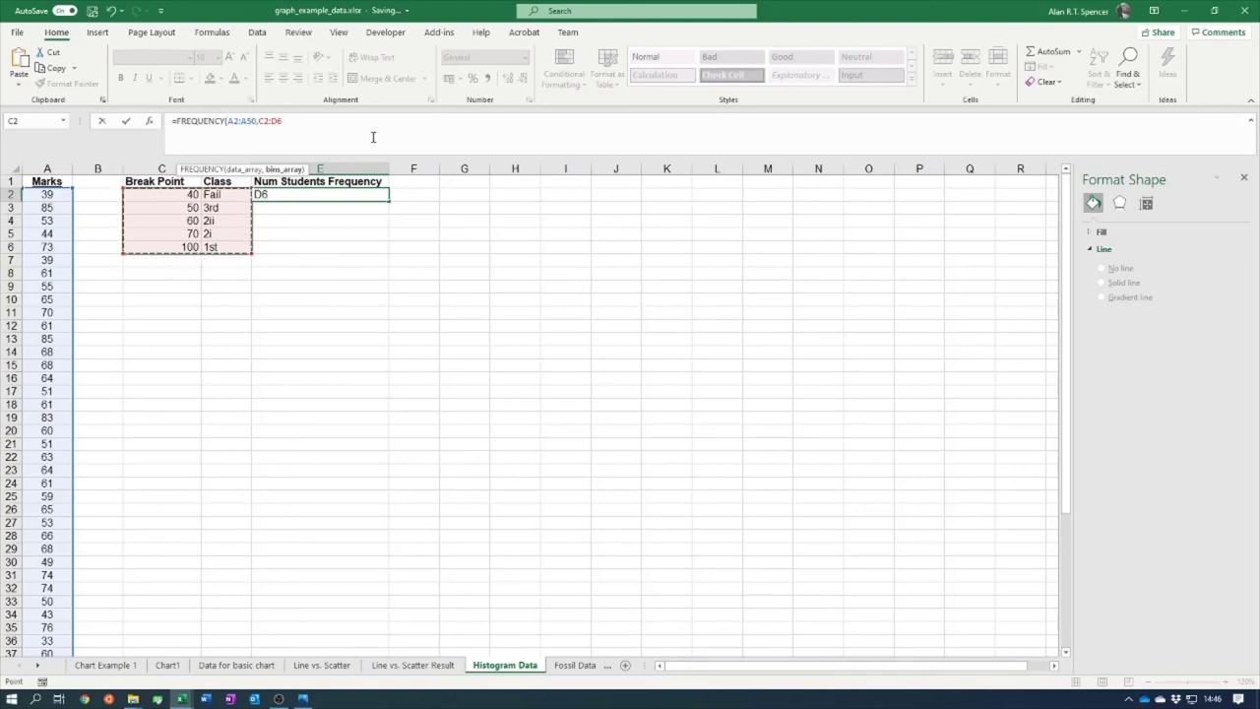
type(")")
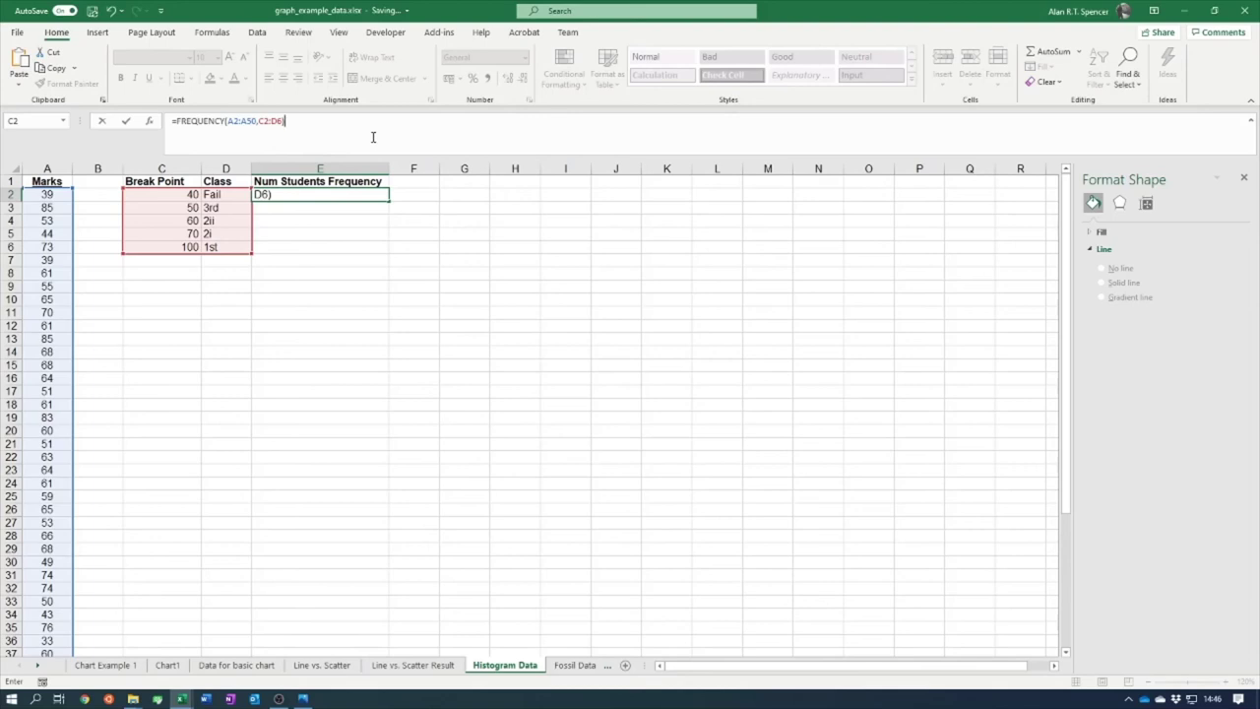
key("Return")
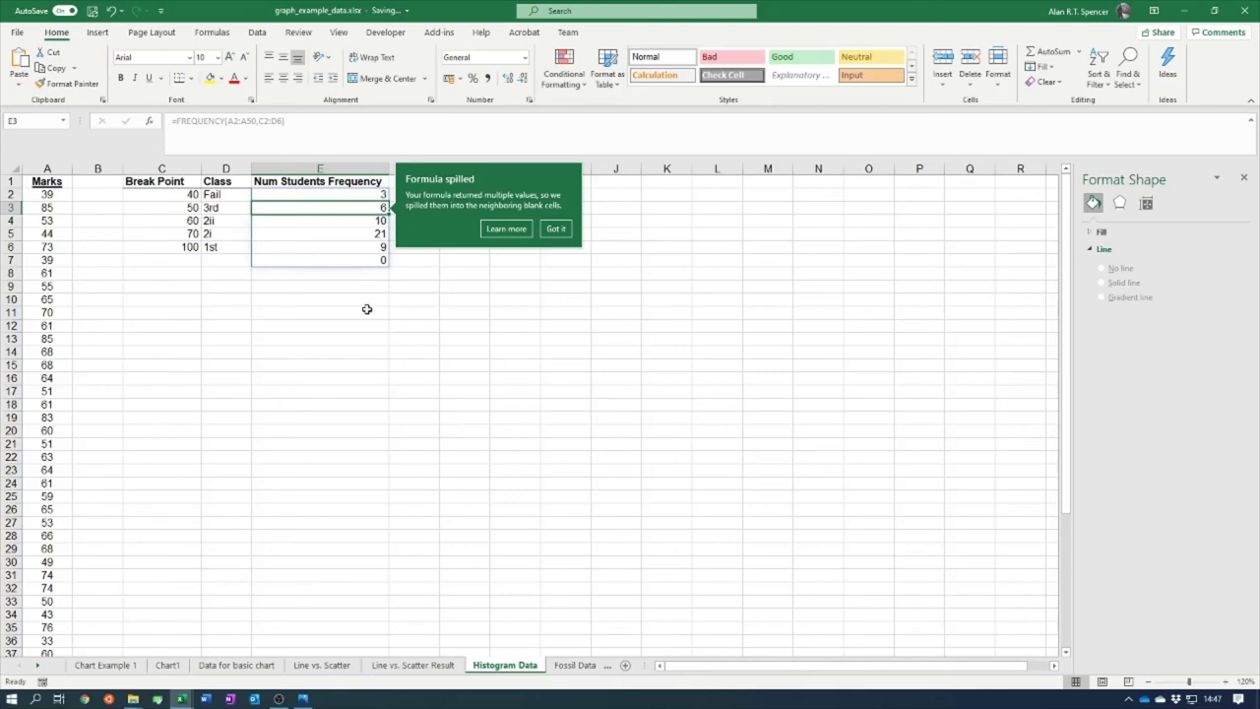
left_click(556, 228)
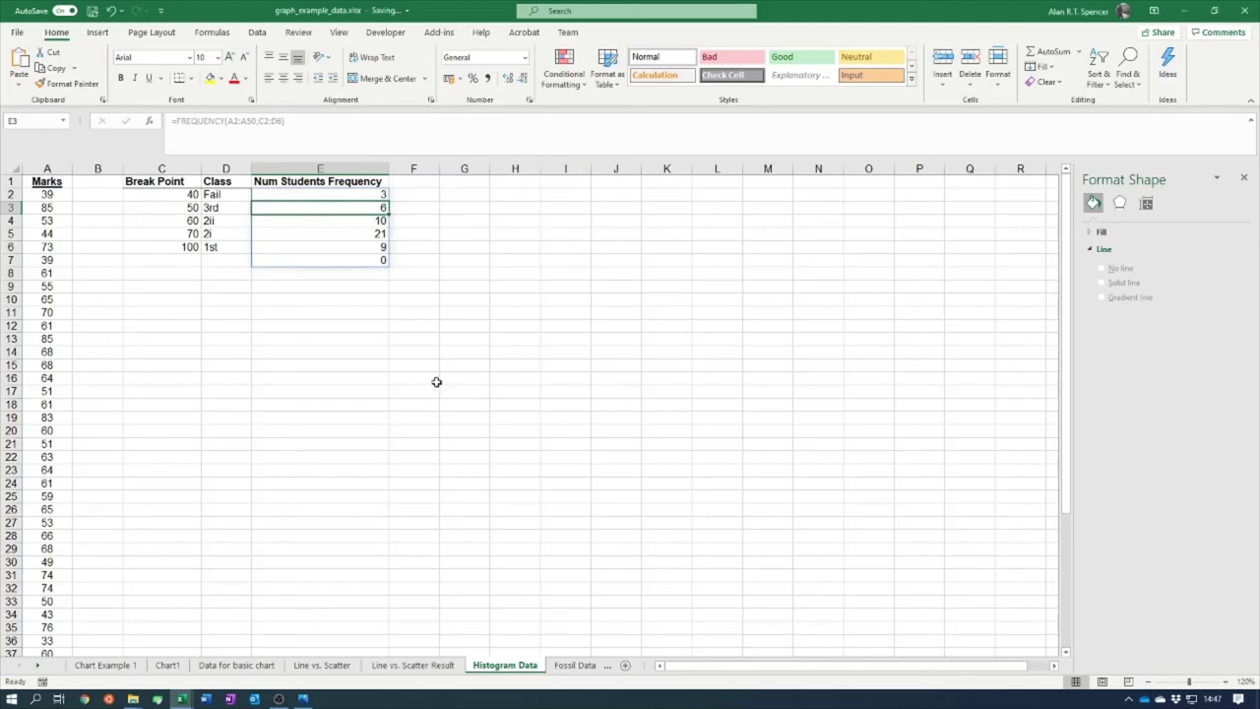
- Examine the spilled frequency cells E2 to E7 against the break points, the classes and the Marks column
left_click(331, 271)
left_click(344, 205)
left_click(347, 195)
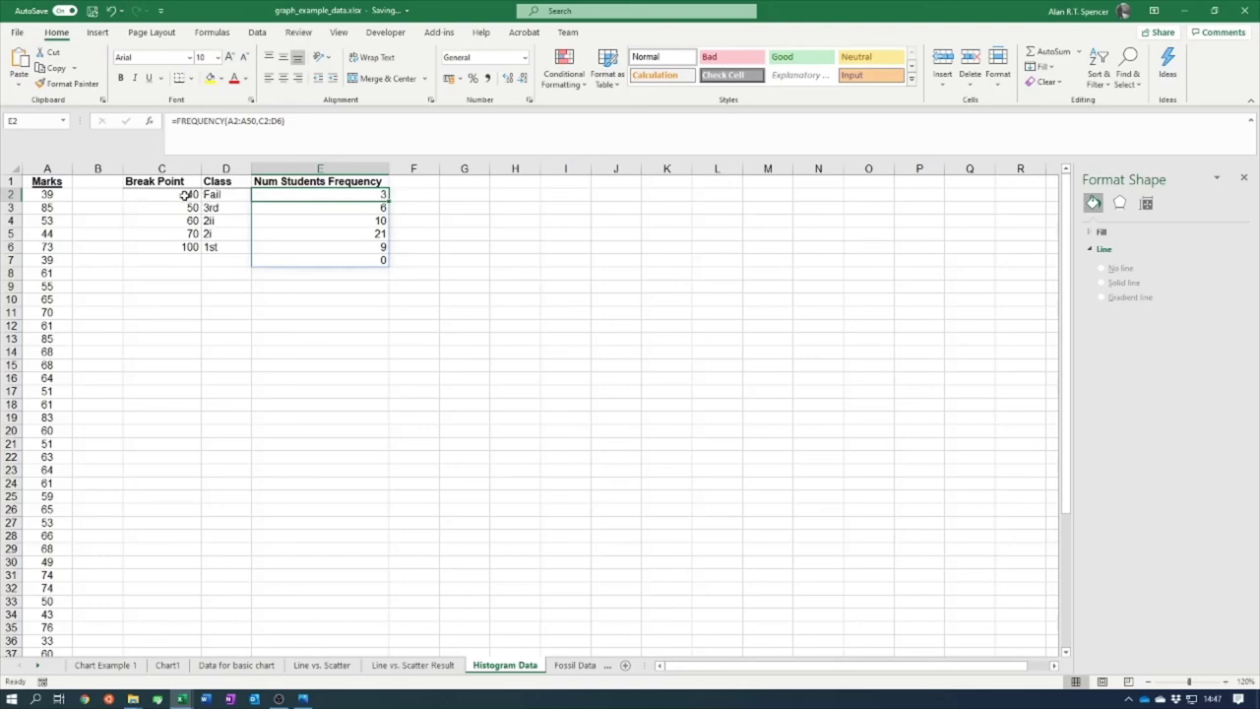
left_click(312, 207)
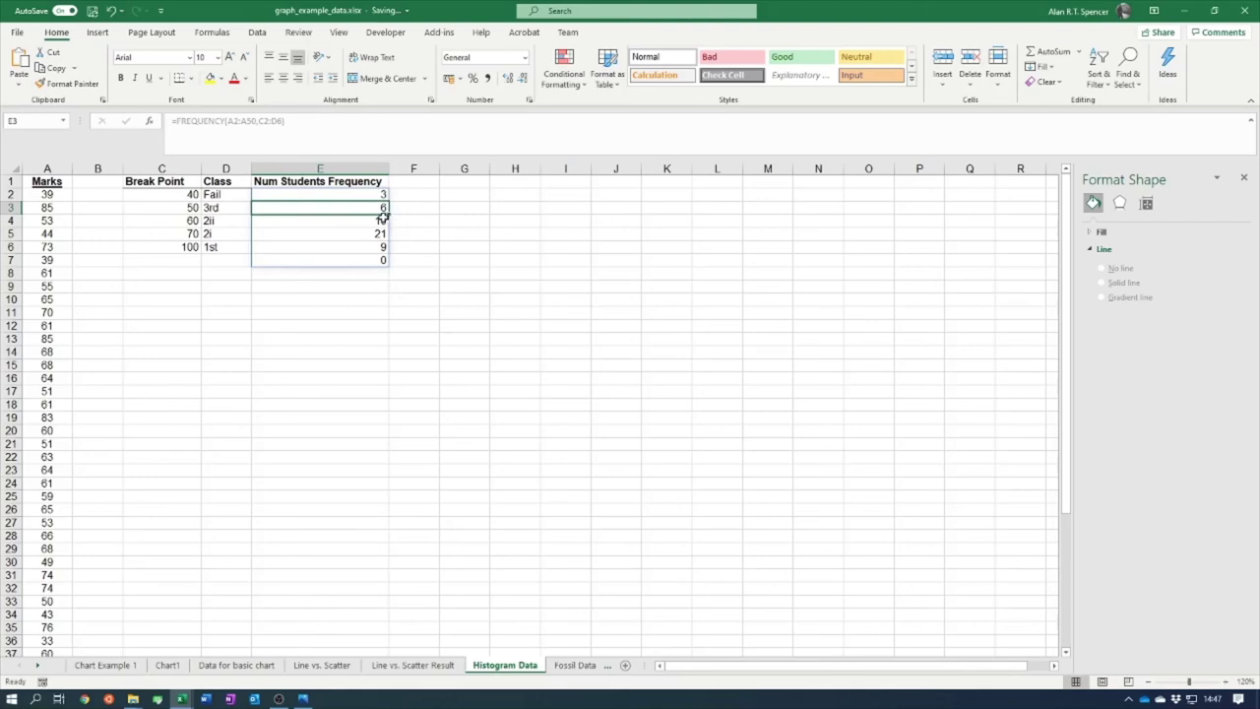
left_click(282, 220)
left_click(255, 234)
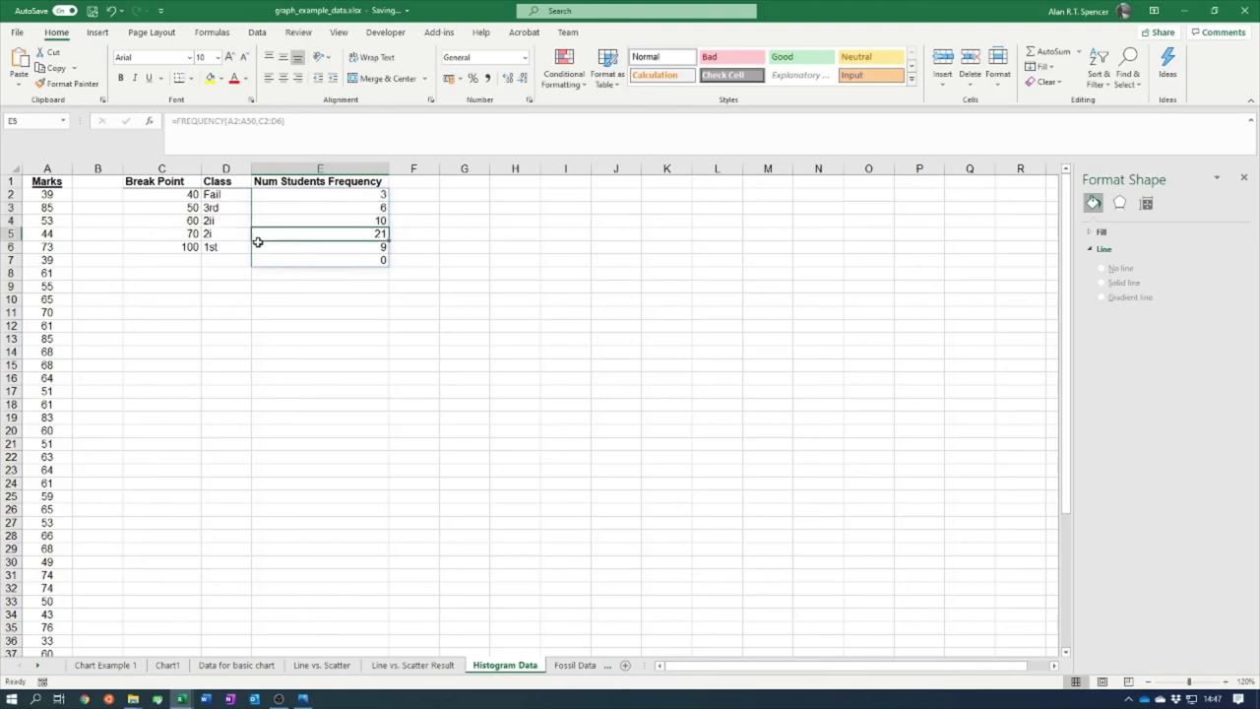
left_click(274, 246)
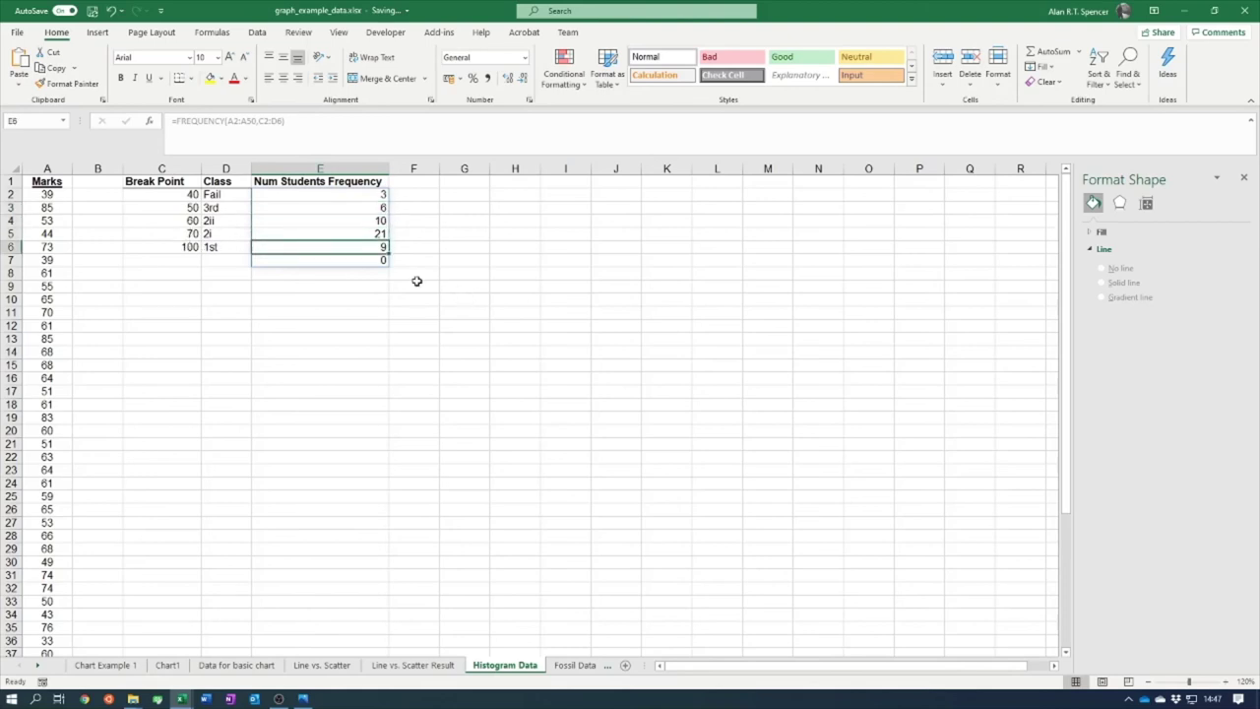
left_click(376, 262)
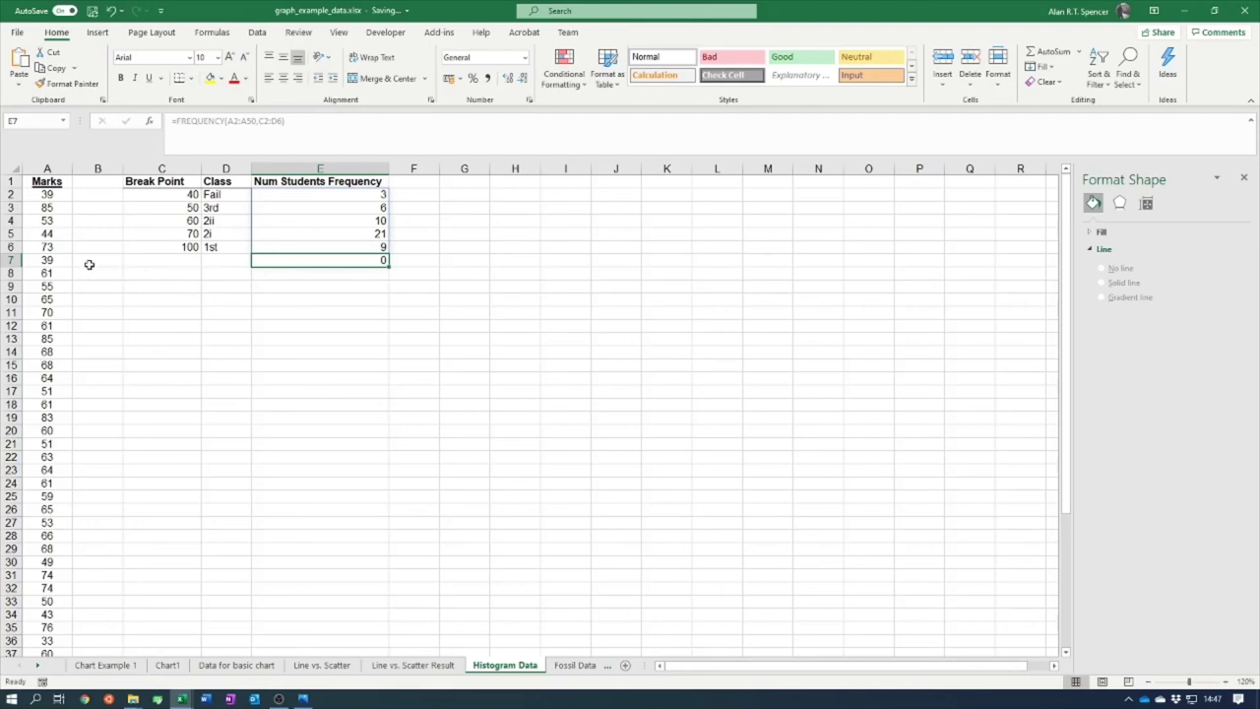
left_click(79, 195)
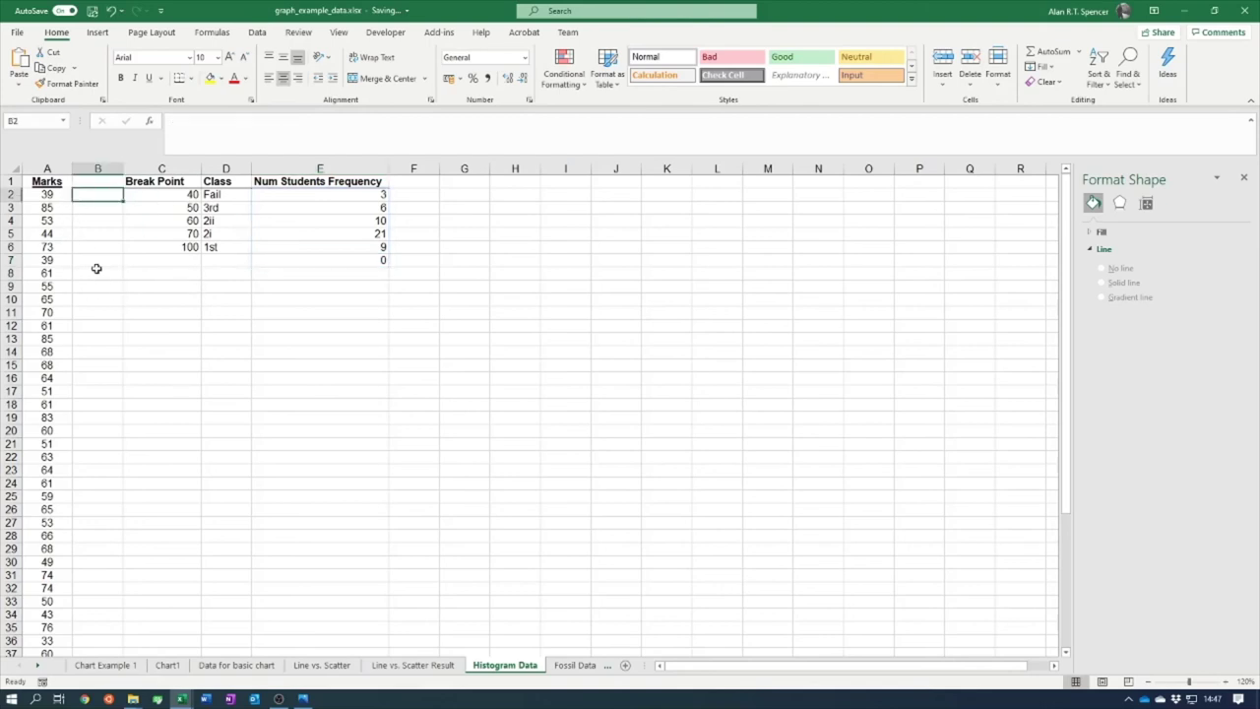
scroll(96, 266, "down", 8)
scroll(62, 297, "up", 8)
left_click(267, 272)
- Try to clear the extra spilled value in cell E7 below the 1st class row
left_click(348, 261)
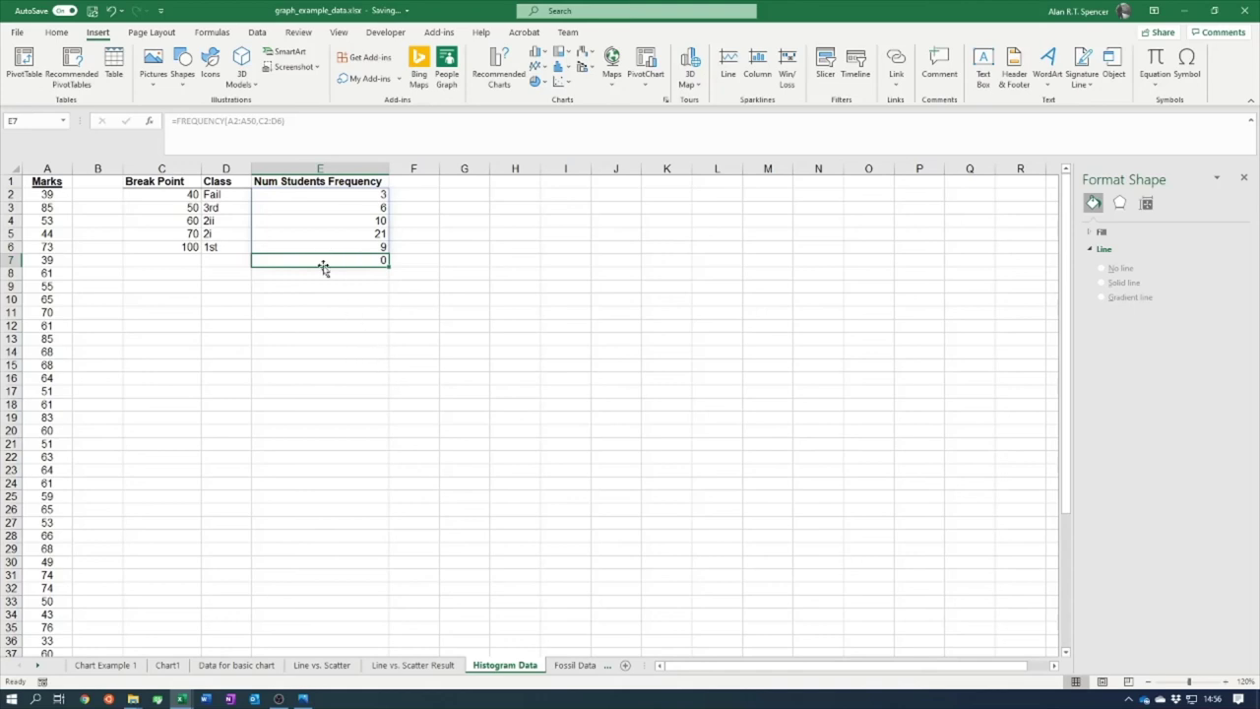
key("BackSpace")
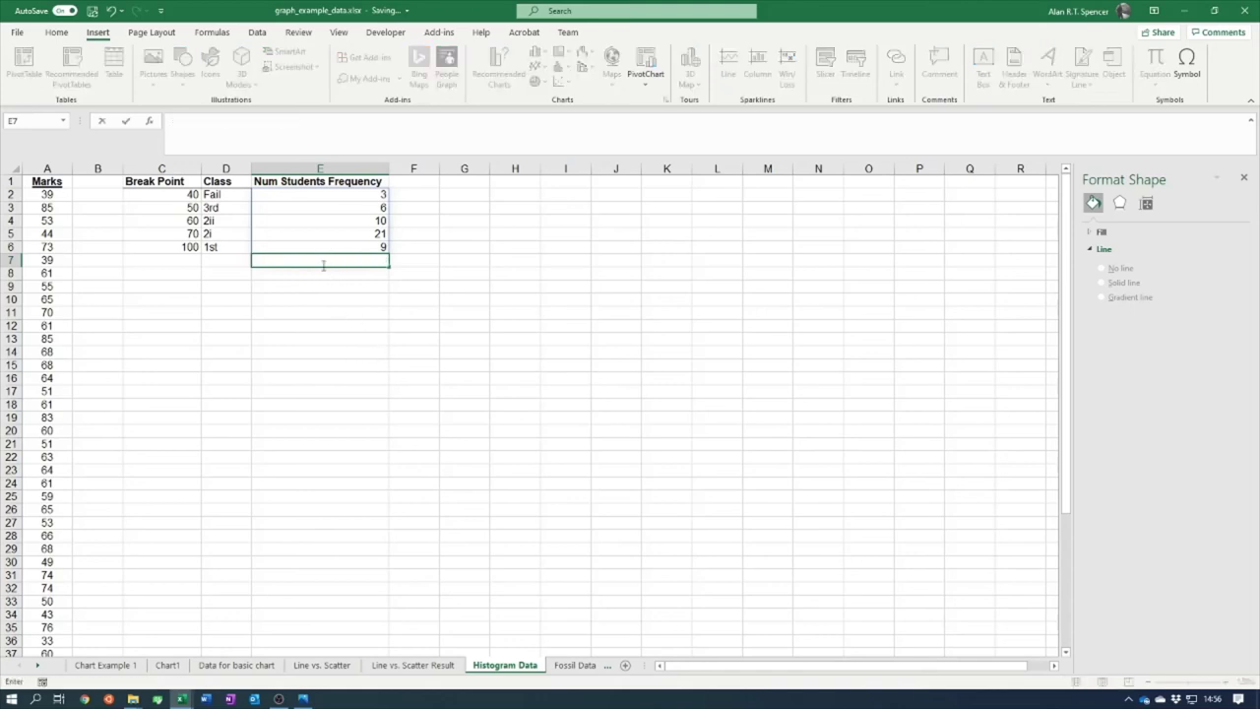
left_click(320, 284)
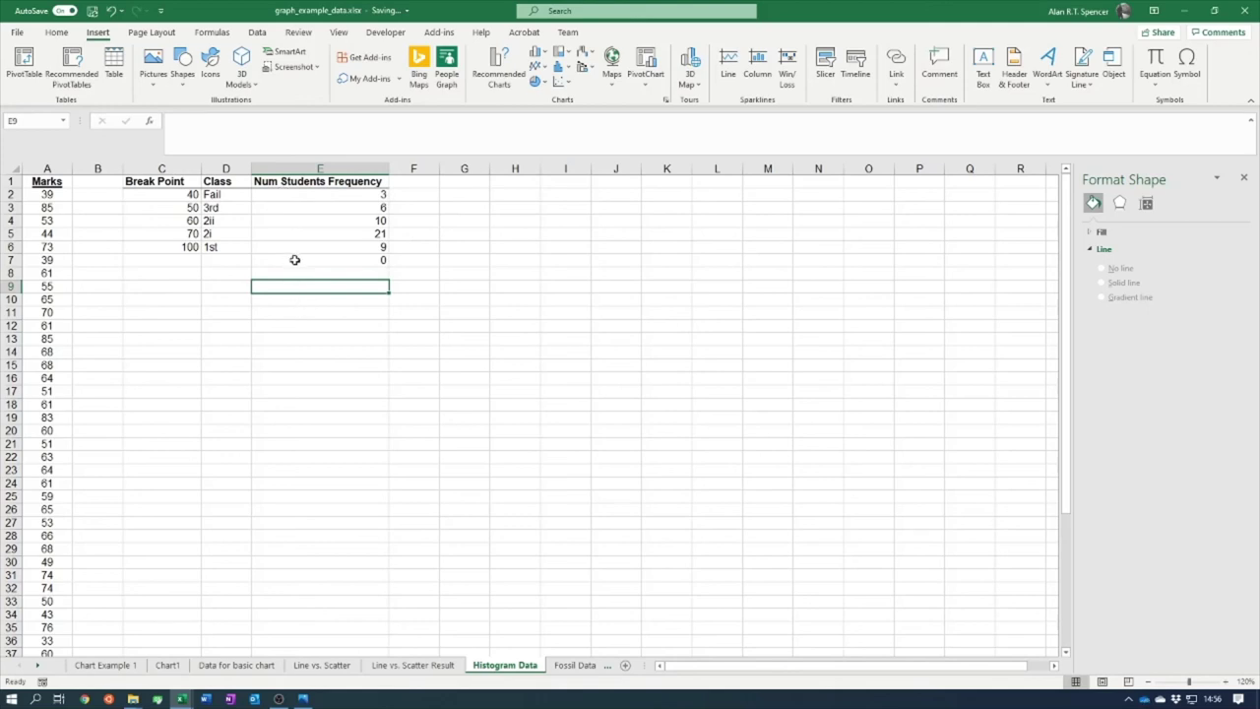
- Insert a 2-D clustered column chart from D1:E6 and place it beside the frequency table
left_click(473, 323)
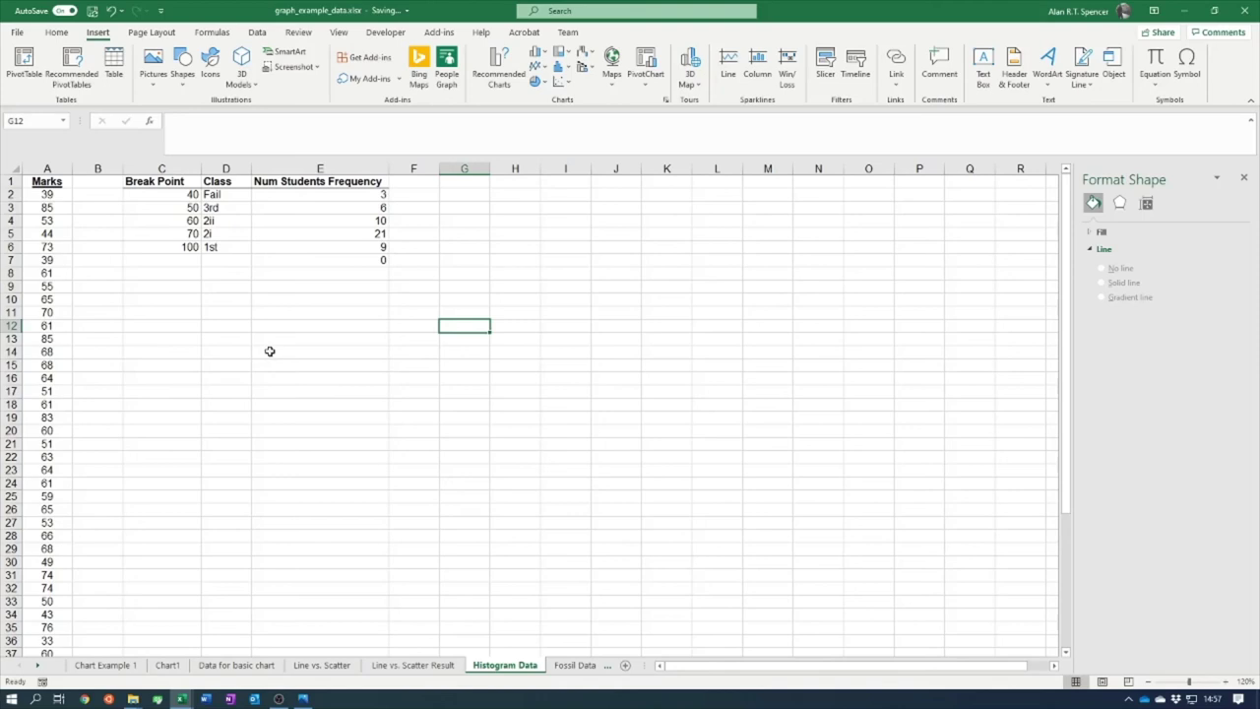
left_click_drag(221, 185, 344, 248)
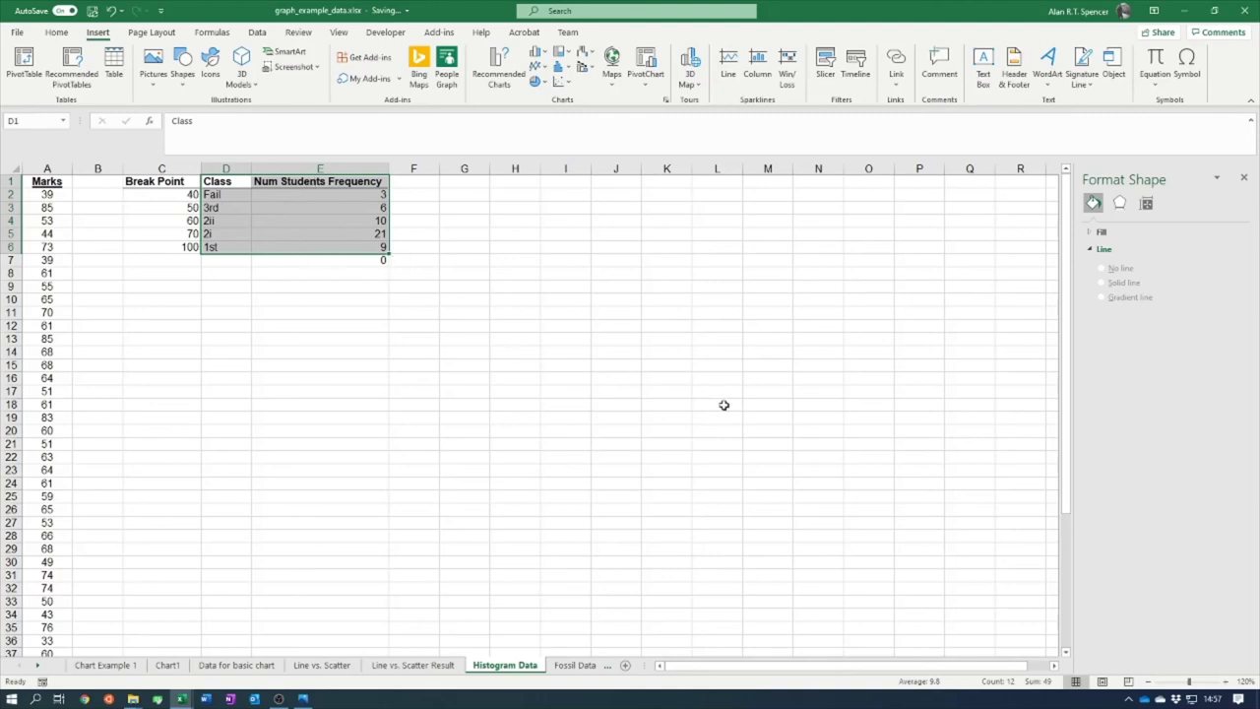
left_click(539, 55)
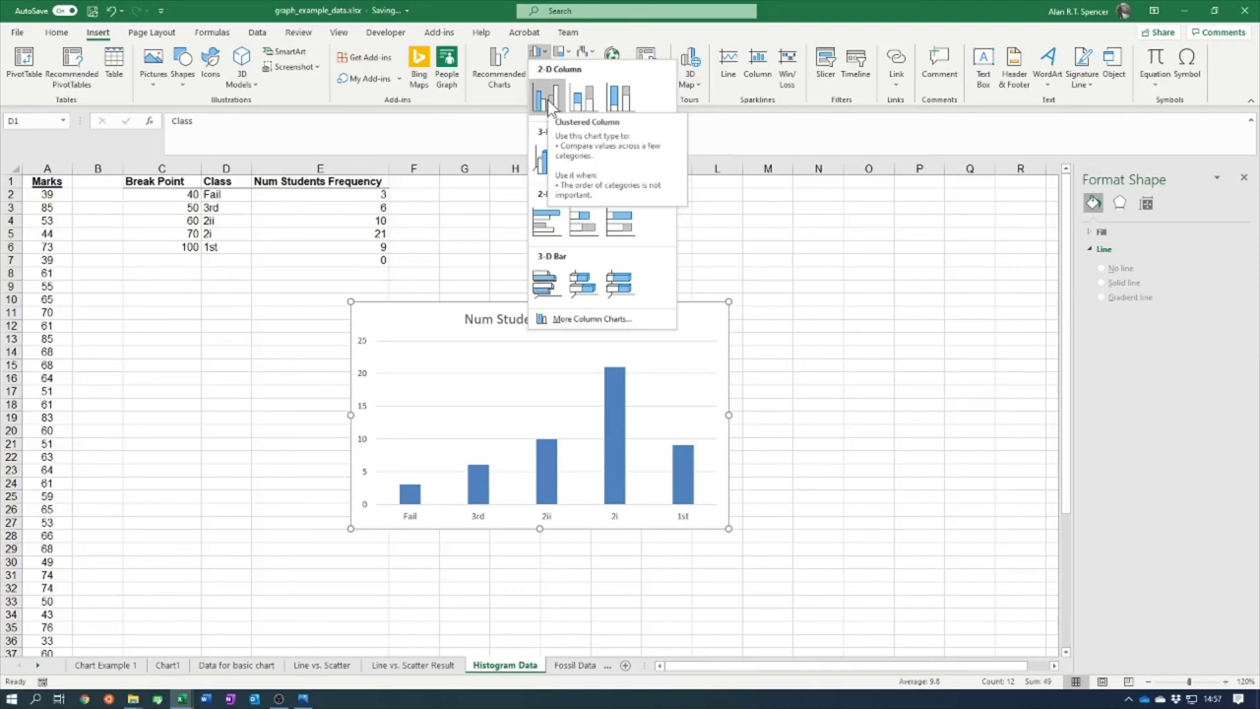
left_click(548, 106)
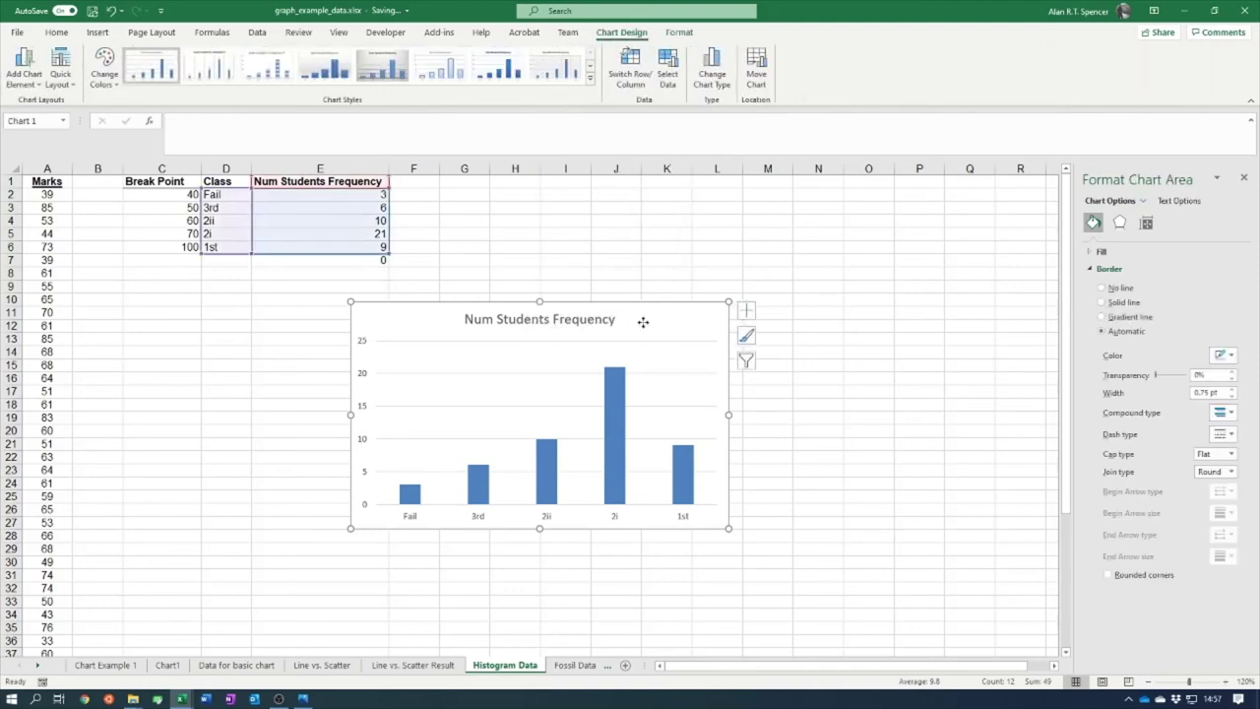
left_click_drag(641, 323, 733, 204)
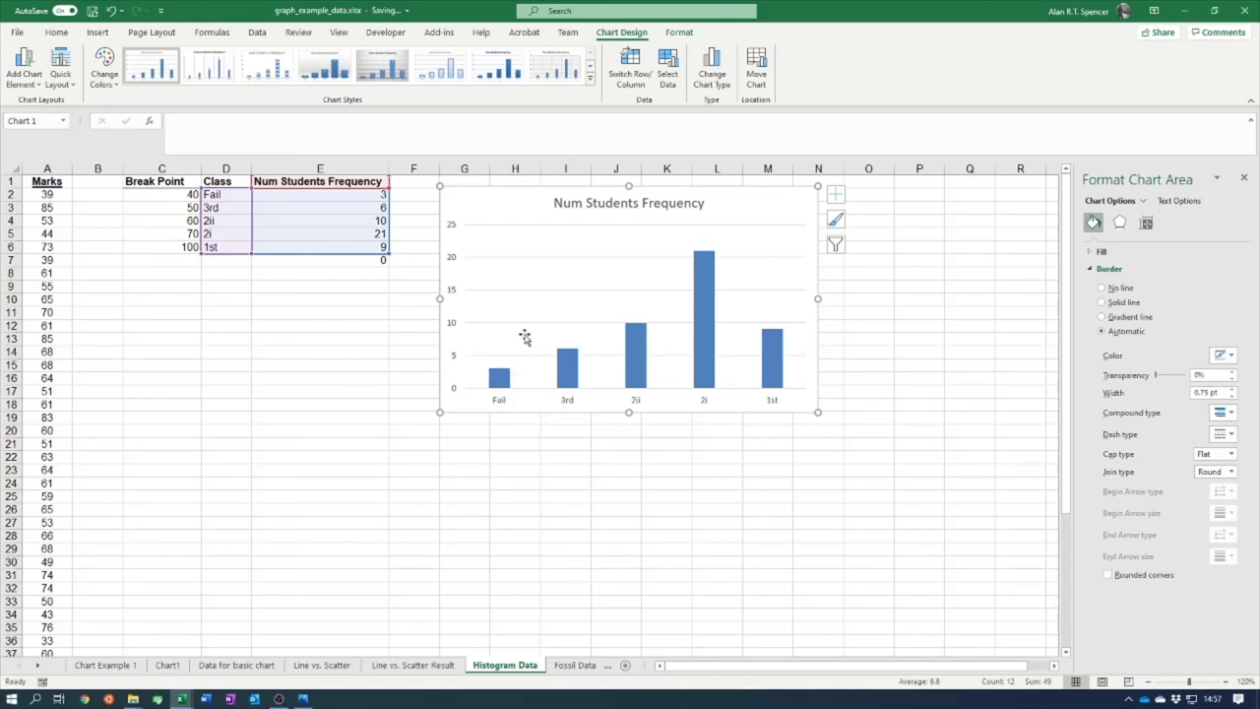
left_click(716, 528)
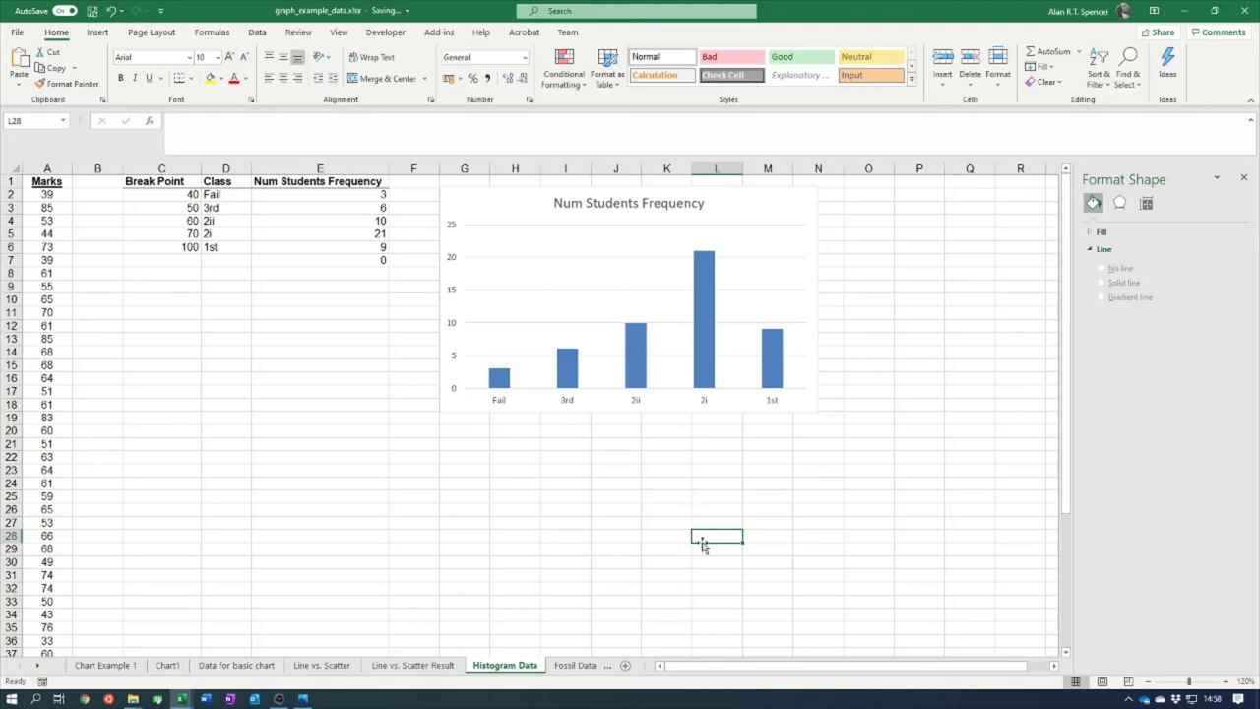
- Insert a histogram chart from the marks in column A and place it directly below the column chart
left_click(61, 196)
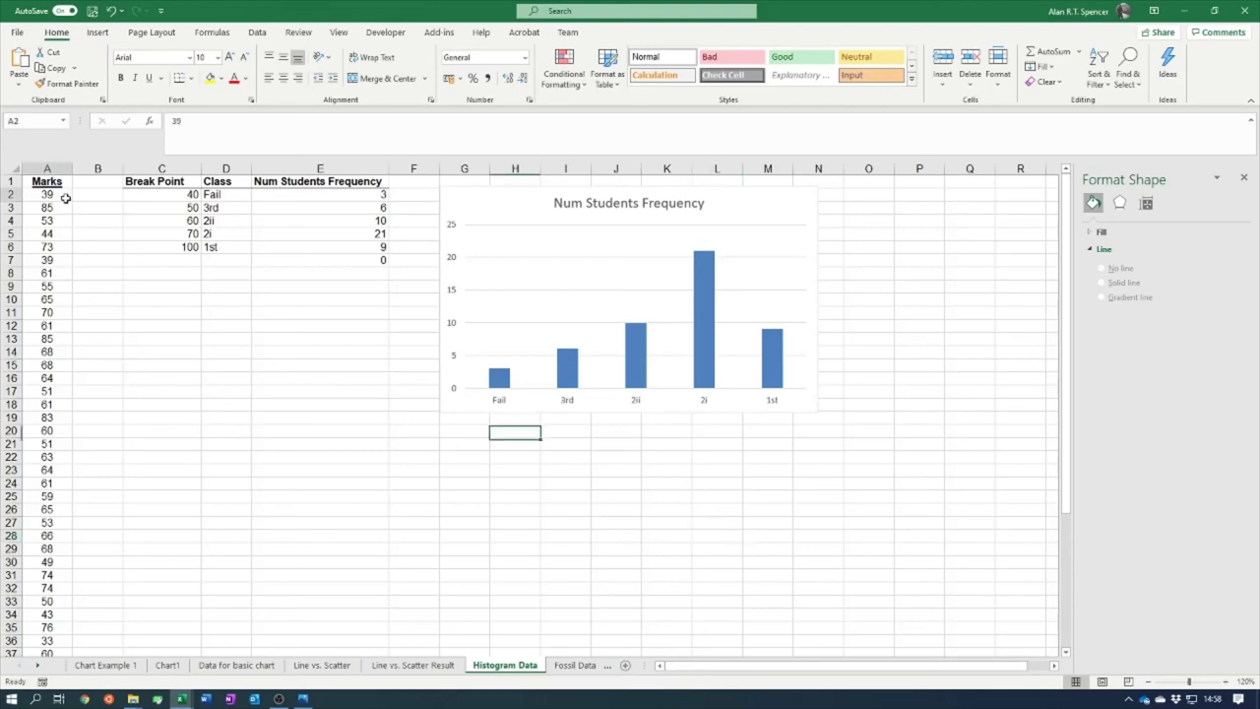
left_click_drag(59, 196, 56, 615)
left_click_drag(1065, 471, 1010, 259)
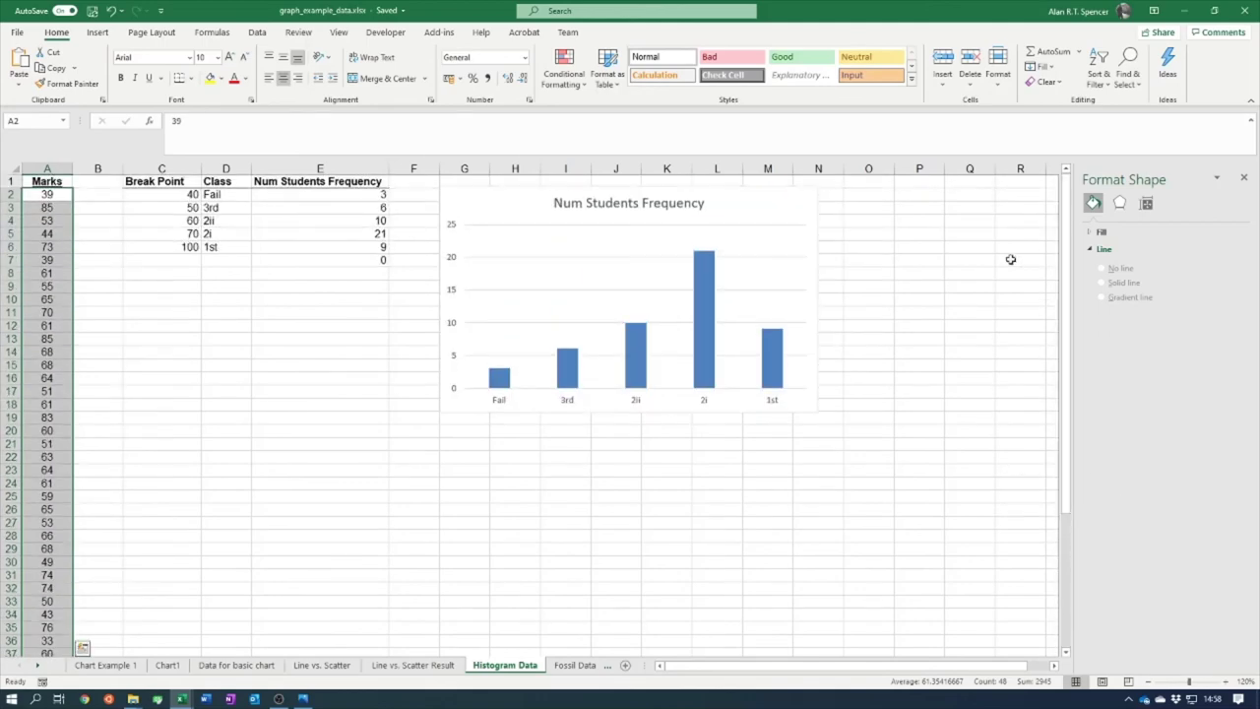
left_click(99, 34)
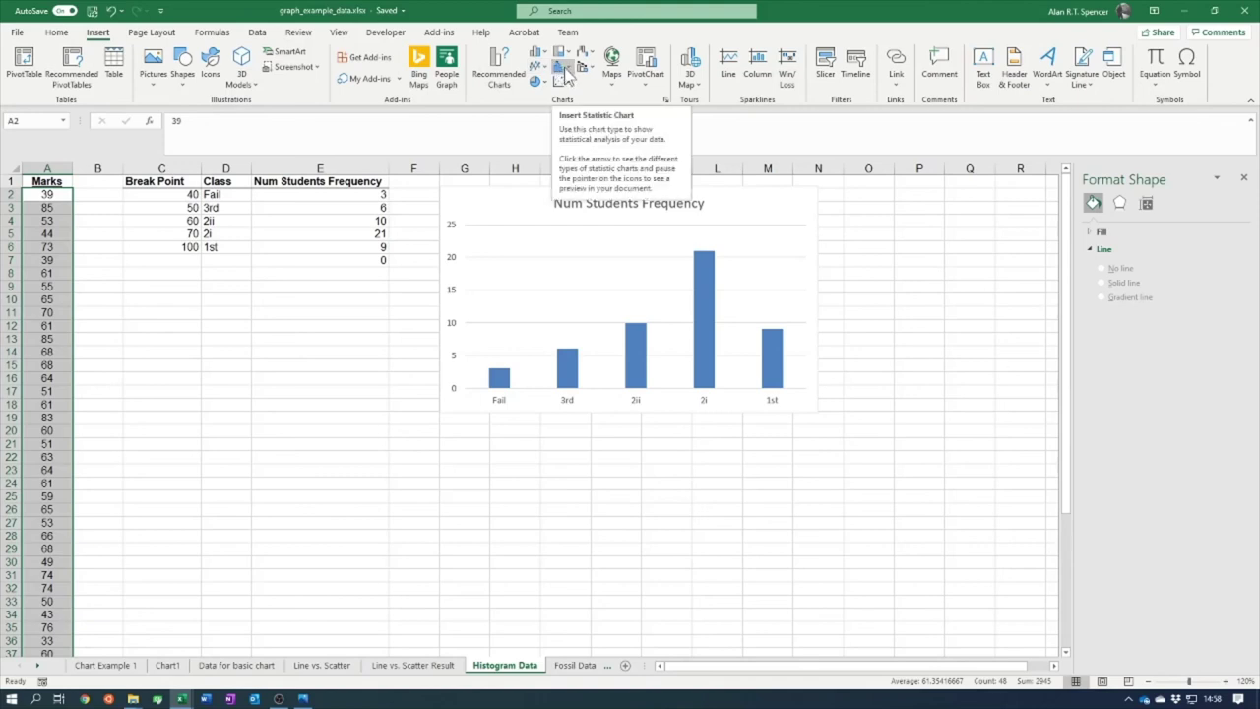
left_click(571, 68)
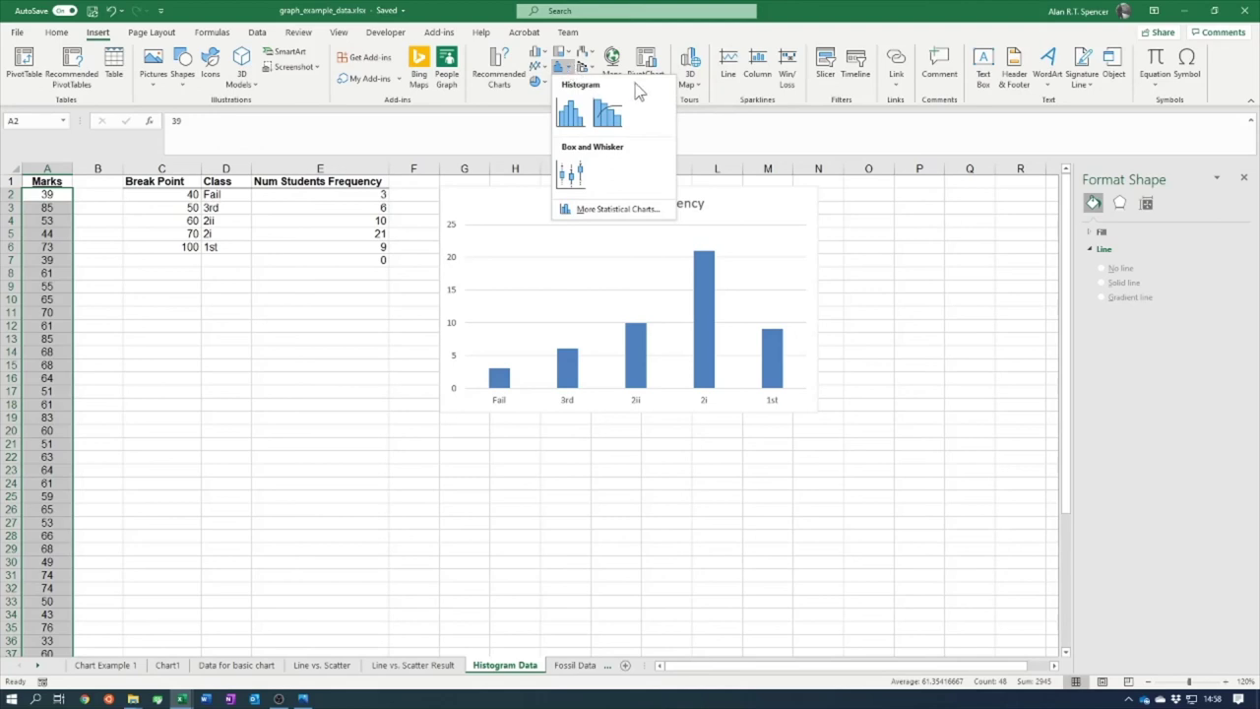
left_click(580, 123)
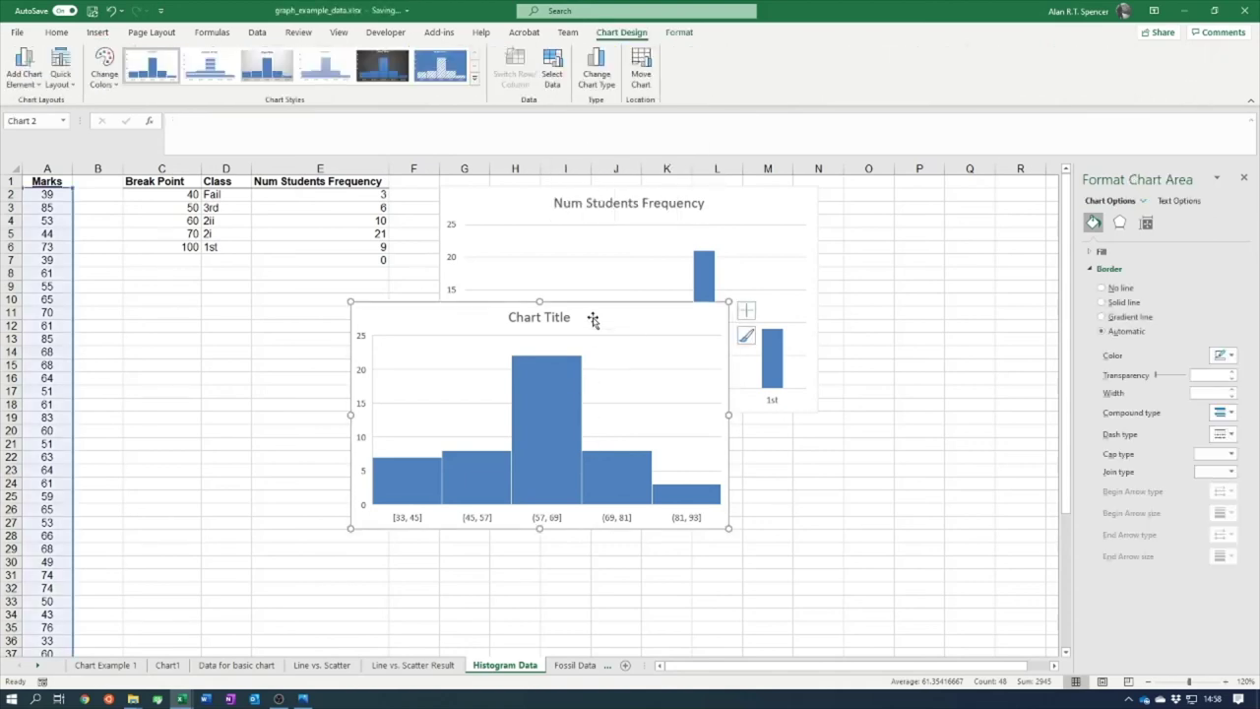
left_click_drag(592, 318, 679, 430)
left_click(970, 484)
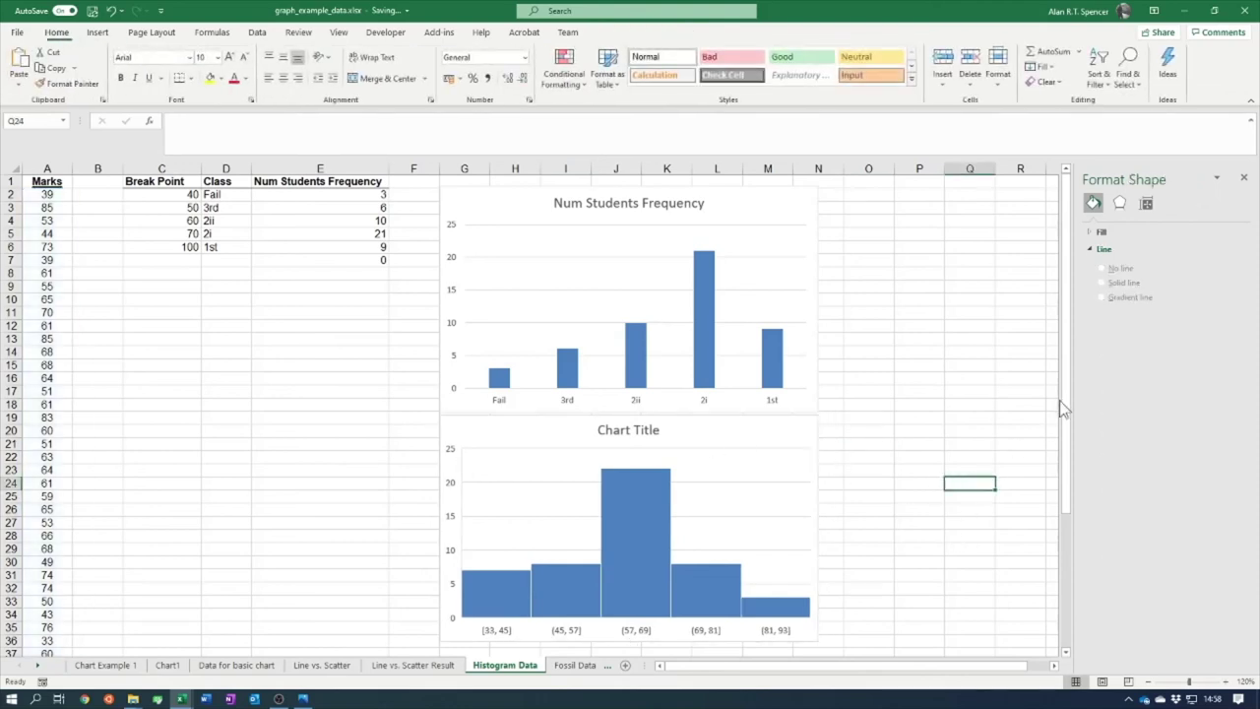
- Compare the class frequency column chart with the marks histogram, checking the source cells behind each chart
scroll(1066, 419, "down", 1)
scroll(1068, 404, "up", 1)
left_click(353, 534)
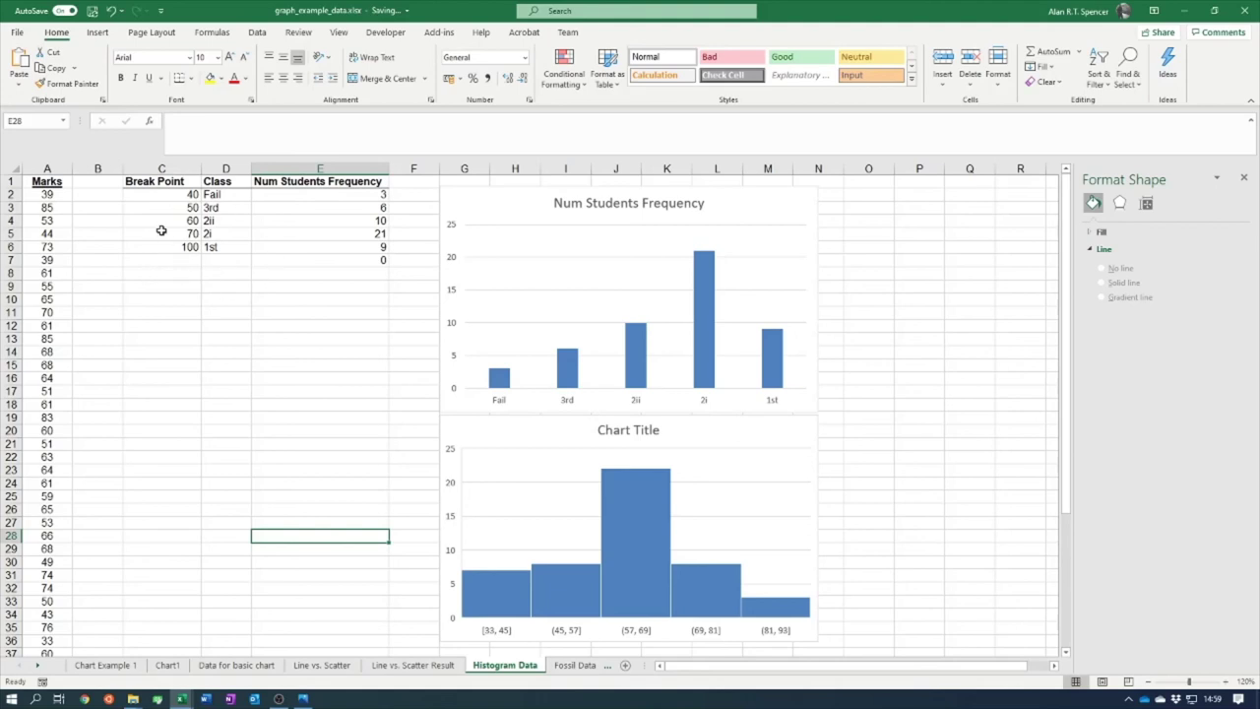
left_click(225, 285)
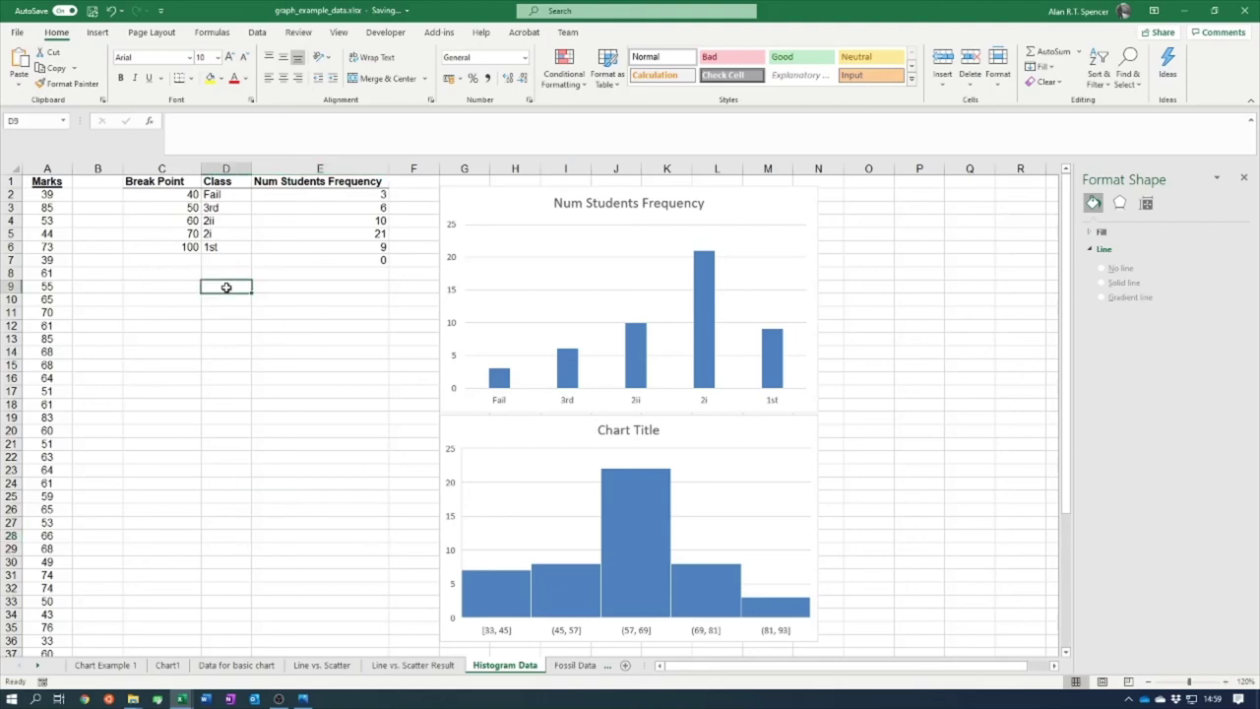
left_click(755, 439)
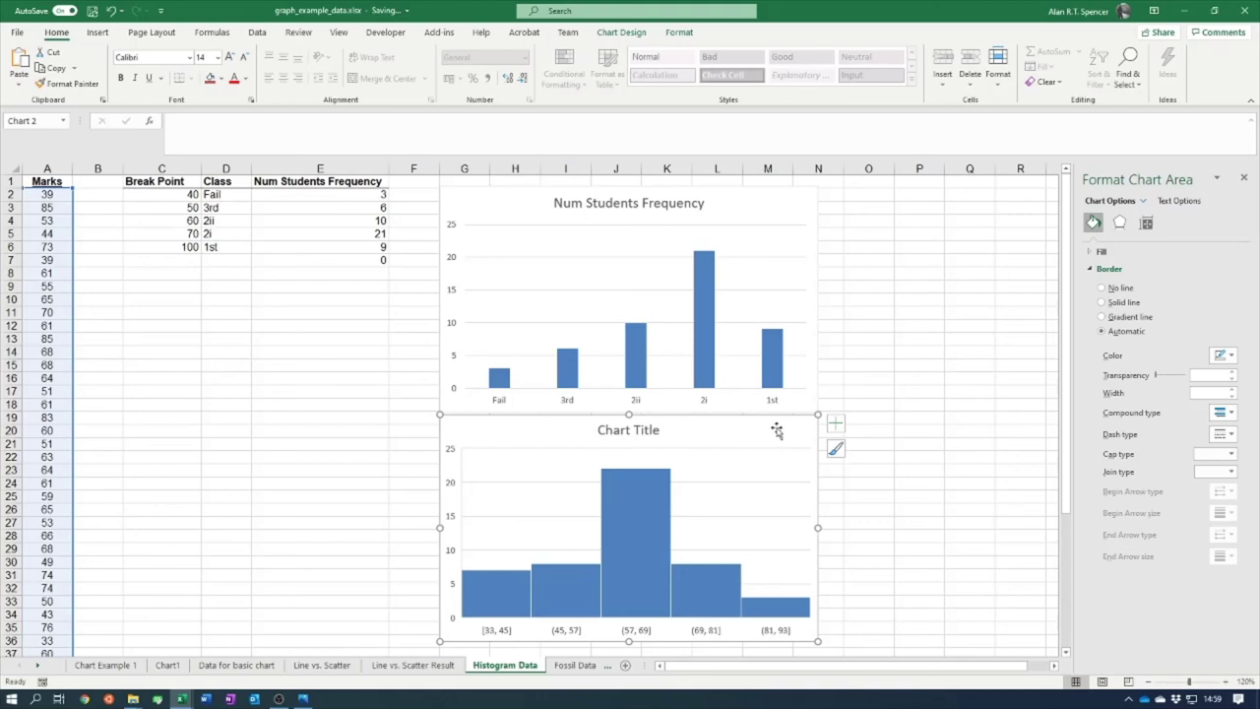
left_click(760, 192)
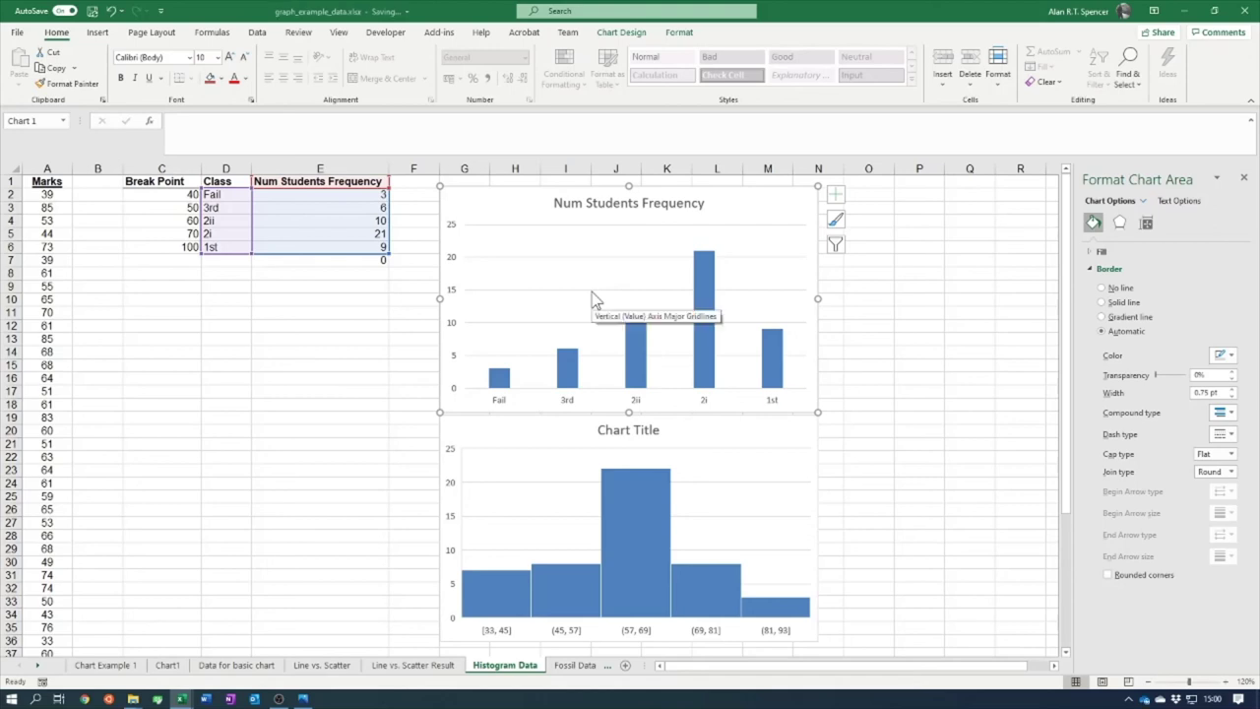
left_click(947, 452)
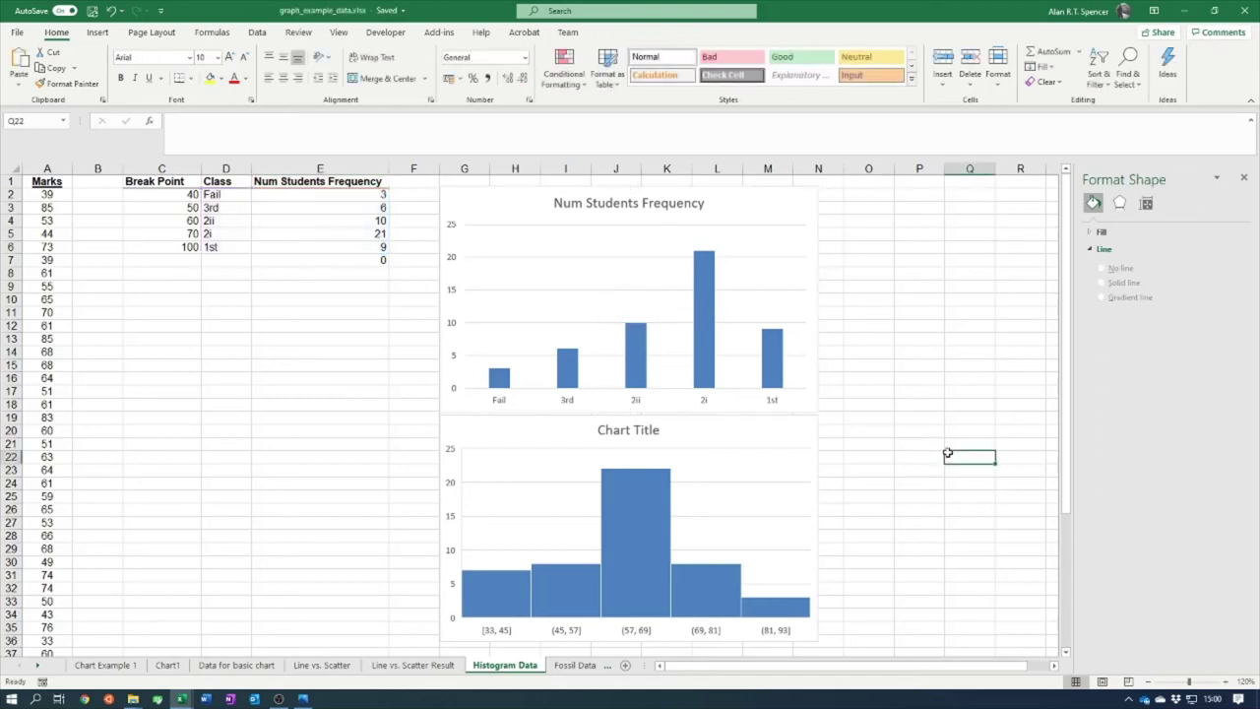
- Fill all columns of the Num Students Frequency chart with the orange theme colour
left_click(698, 332)
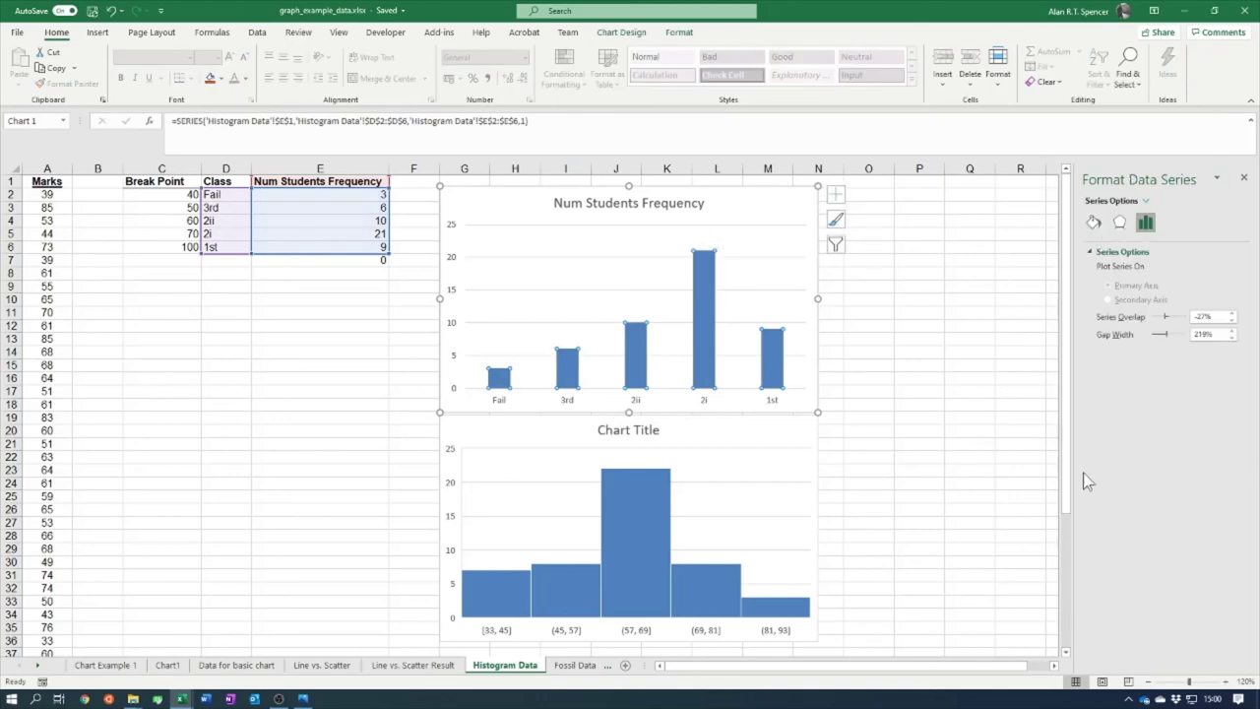
left_click(1093, 223)
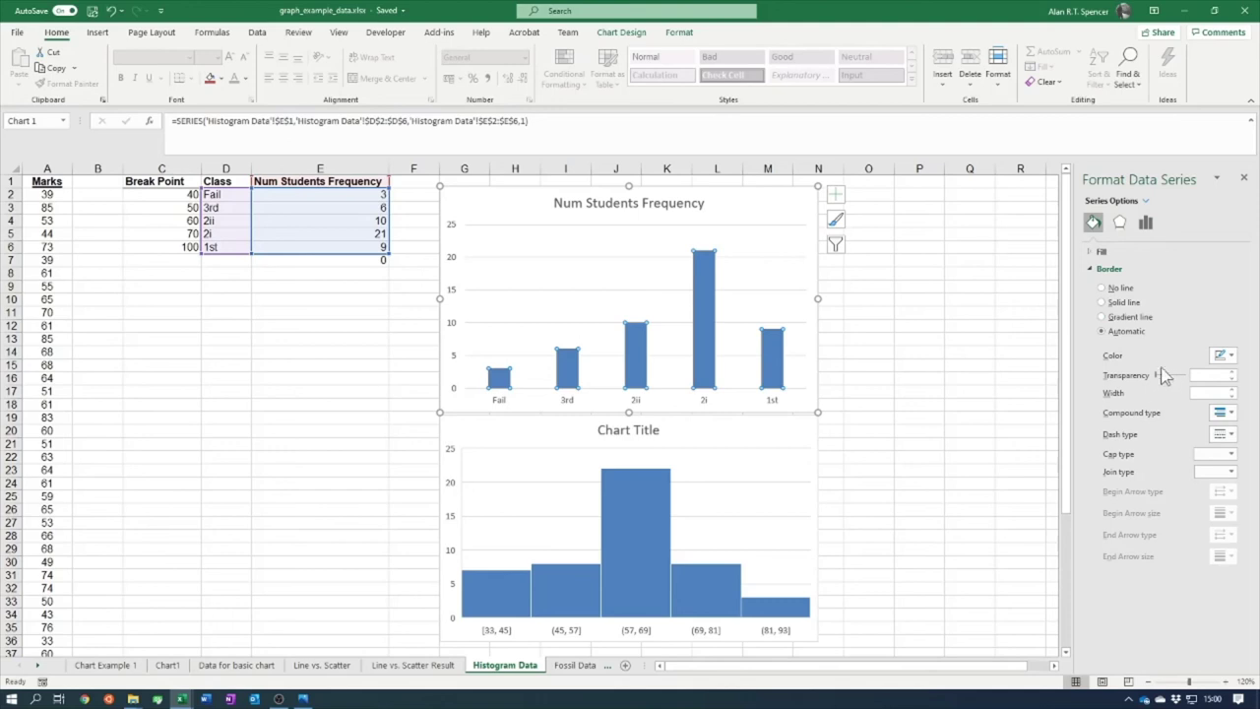
left_click(1091, 253)
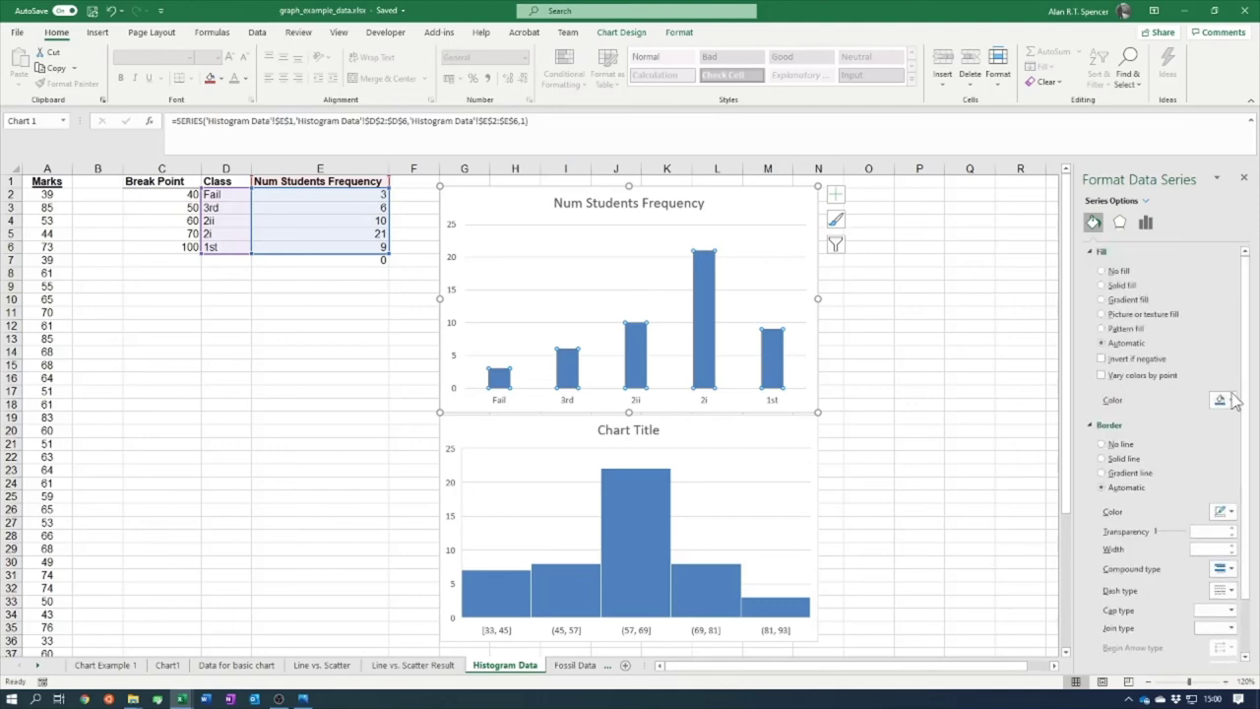
left_click(1226, 399)
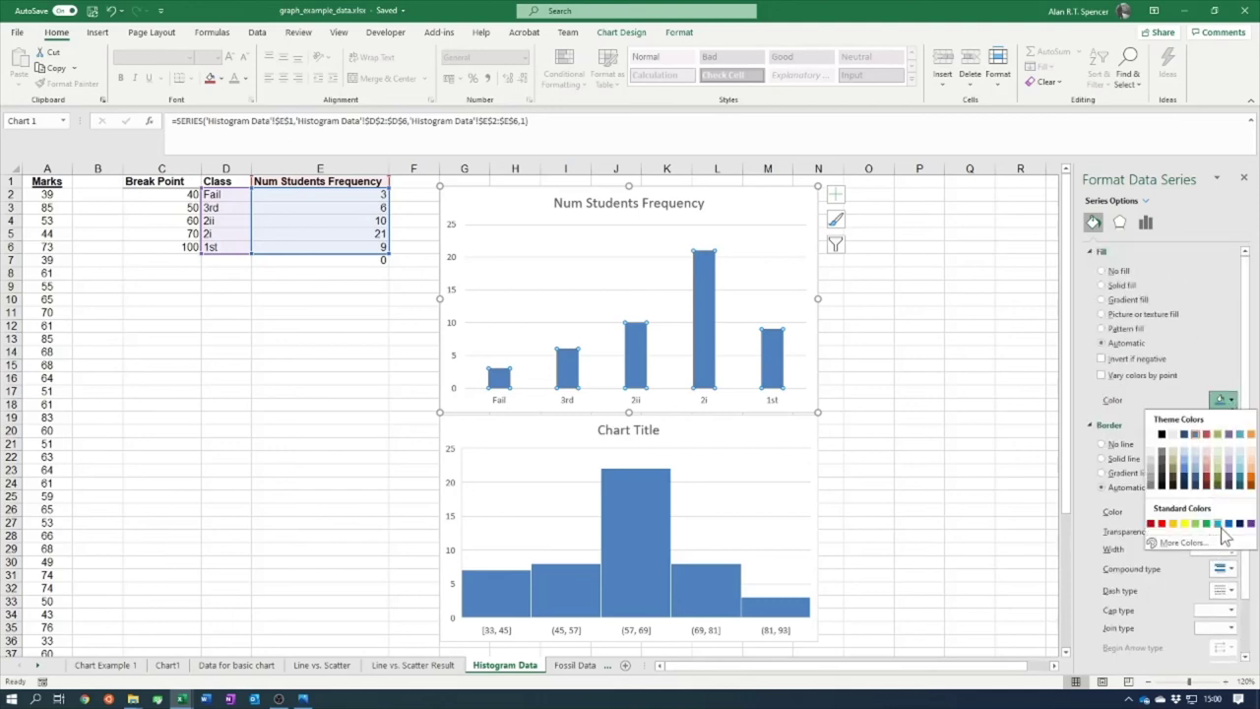
left_click(1250, 434)
left_click(874, 367)
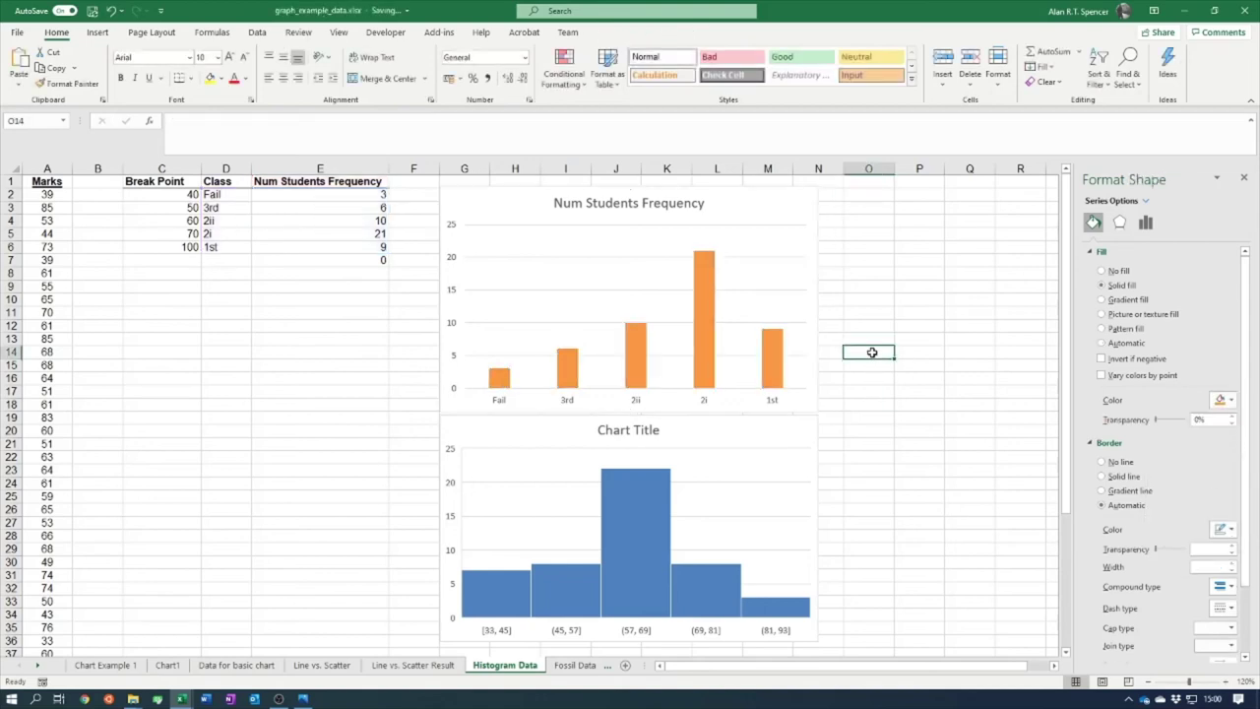
- Examine the formatting options for the whole column series and for the individual 2i and 2ii columns of the frequency chart
left_click(713, 343)
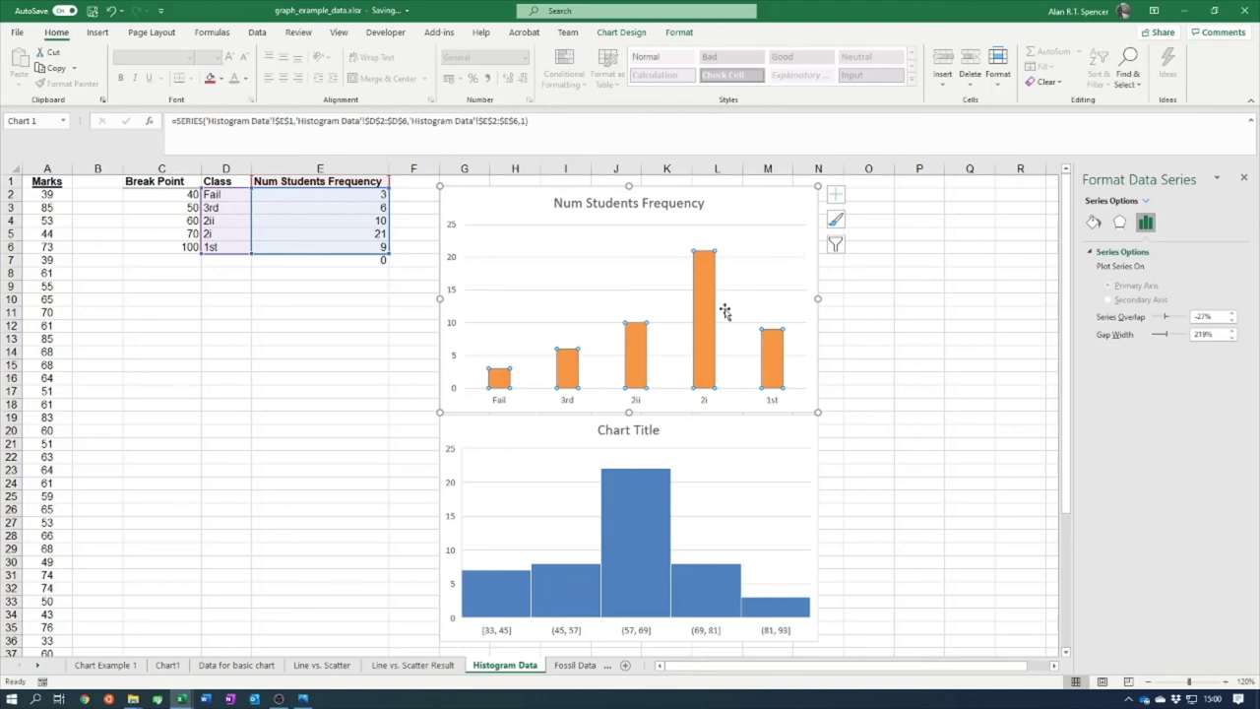
left_click(704, 283)
left_click(892, 340)
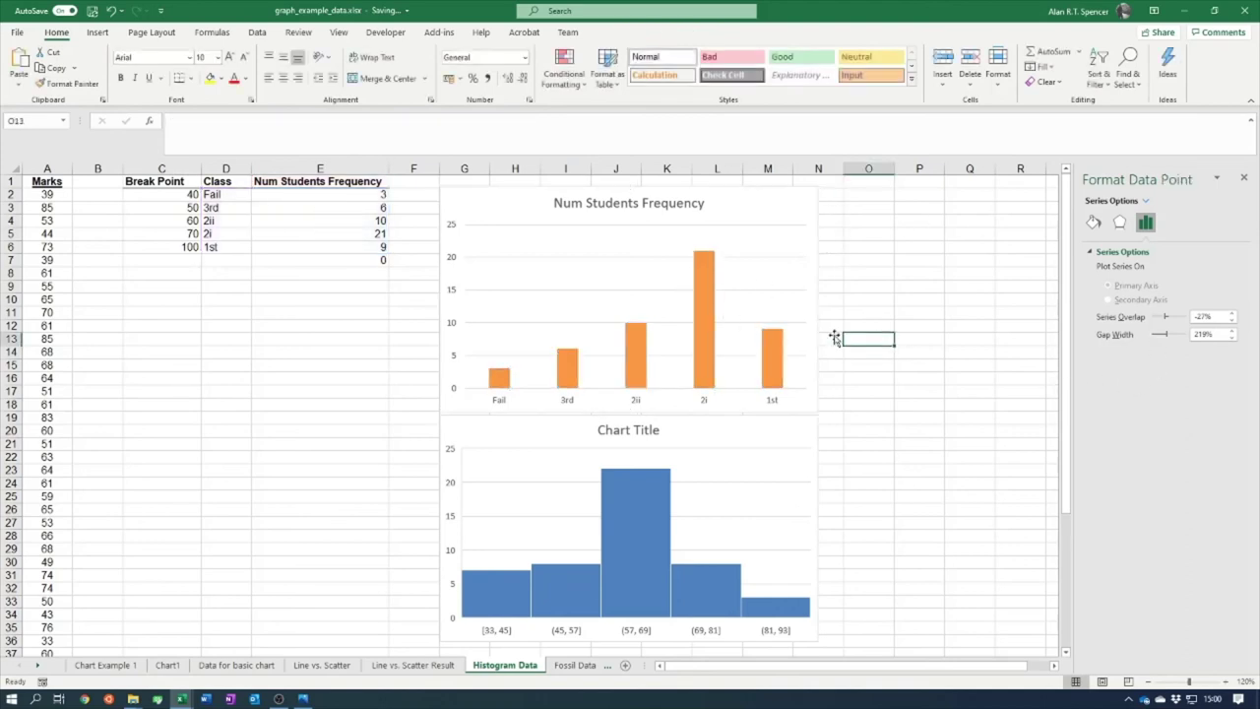
left_click(700, 329)
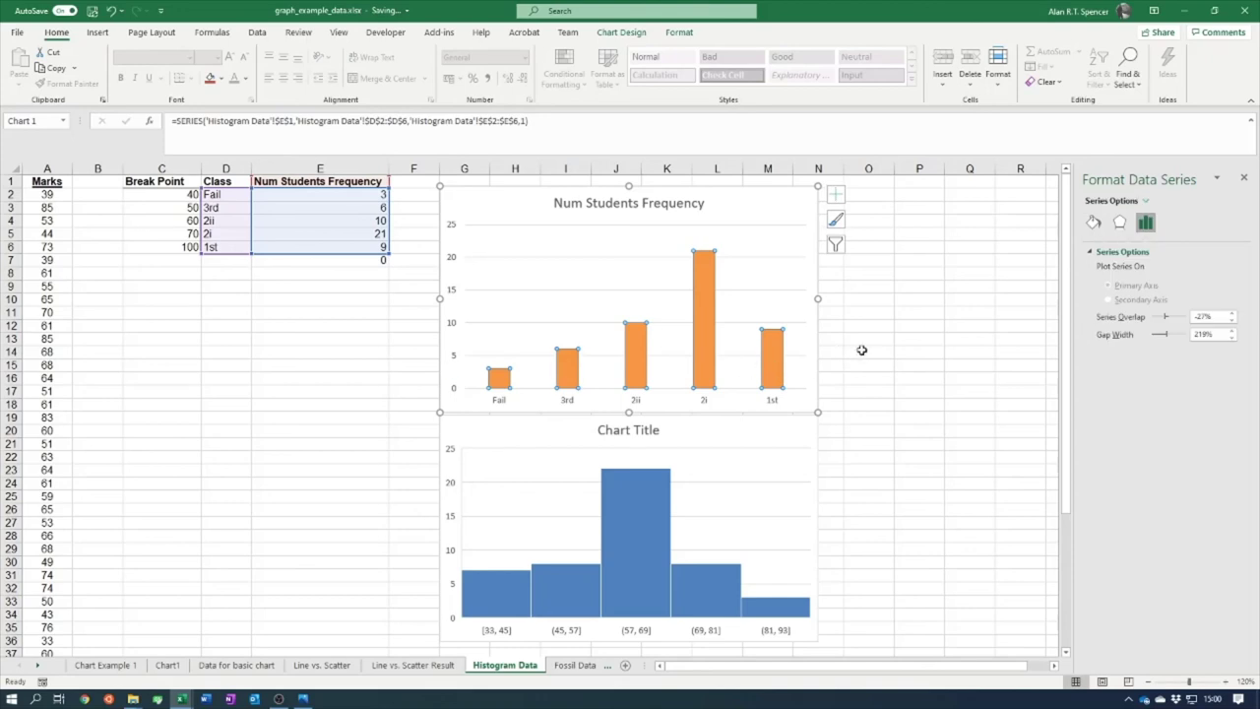
mouse_move(703, 295)
left_click(701, 274)
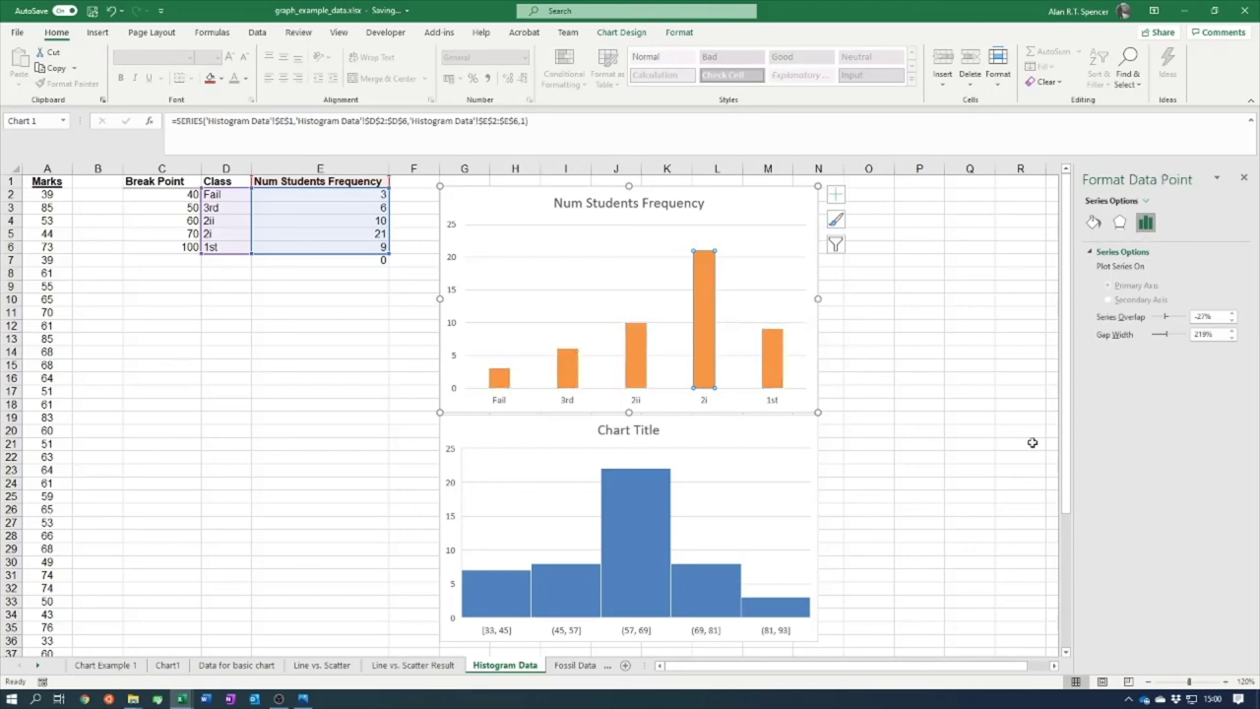
left_click(624, 346)
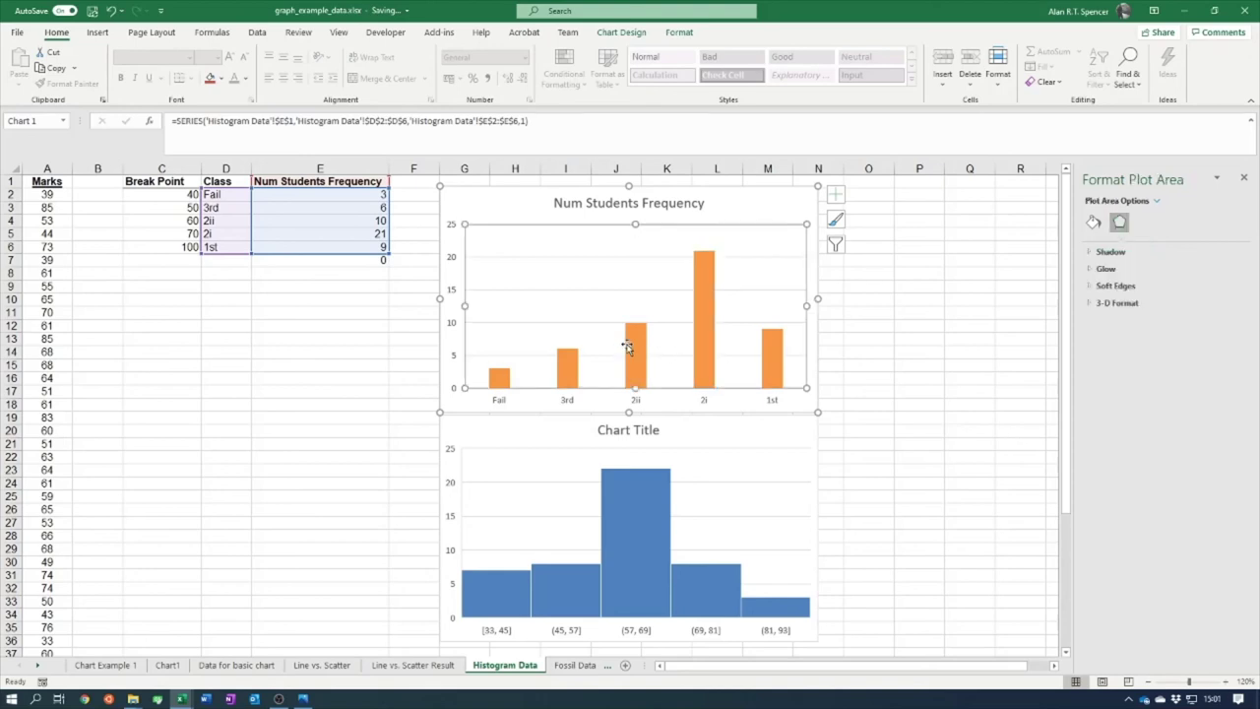
left_click(627, 345)
left_click(635, 347)
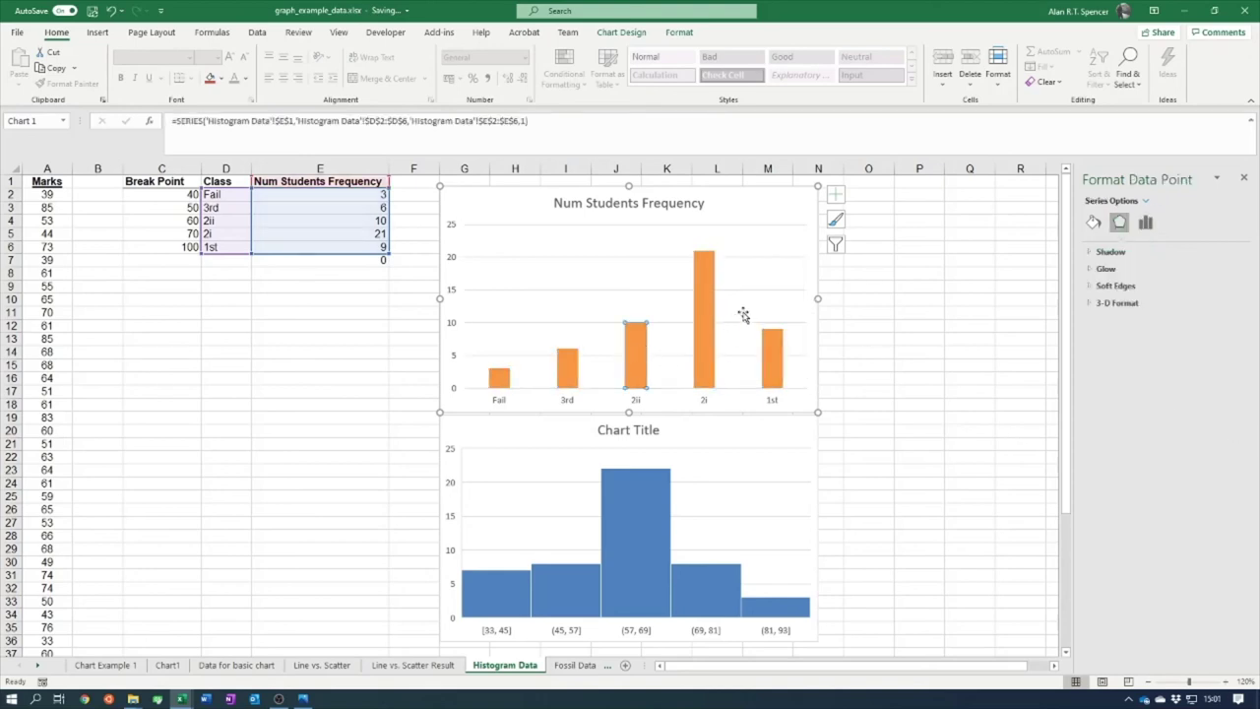
left_click(707, 295)
left_click(920, 327)
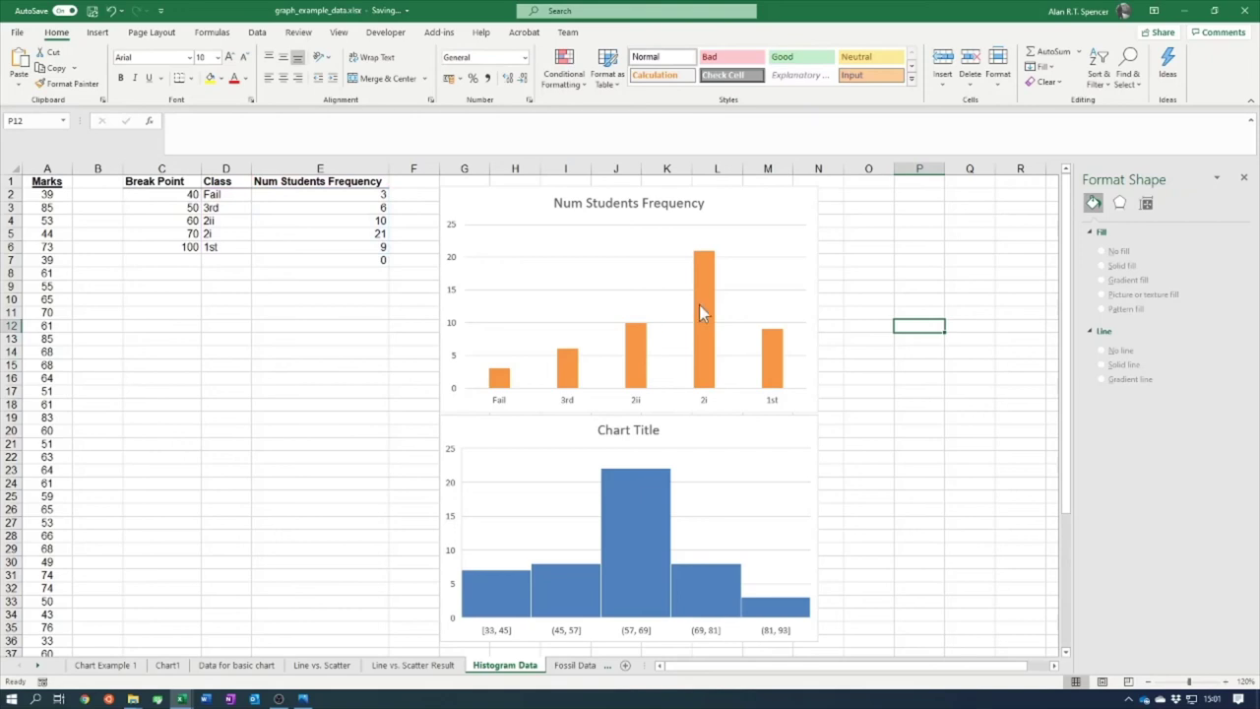
- Reduce the gap width of the frequency chart's column series to 0%
left_click(699, 312)
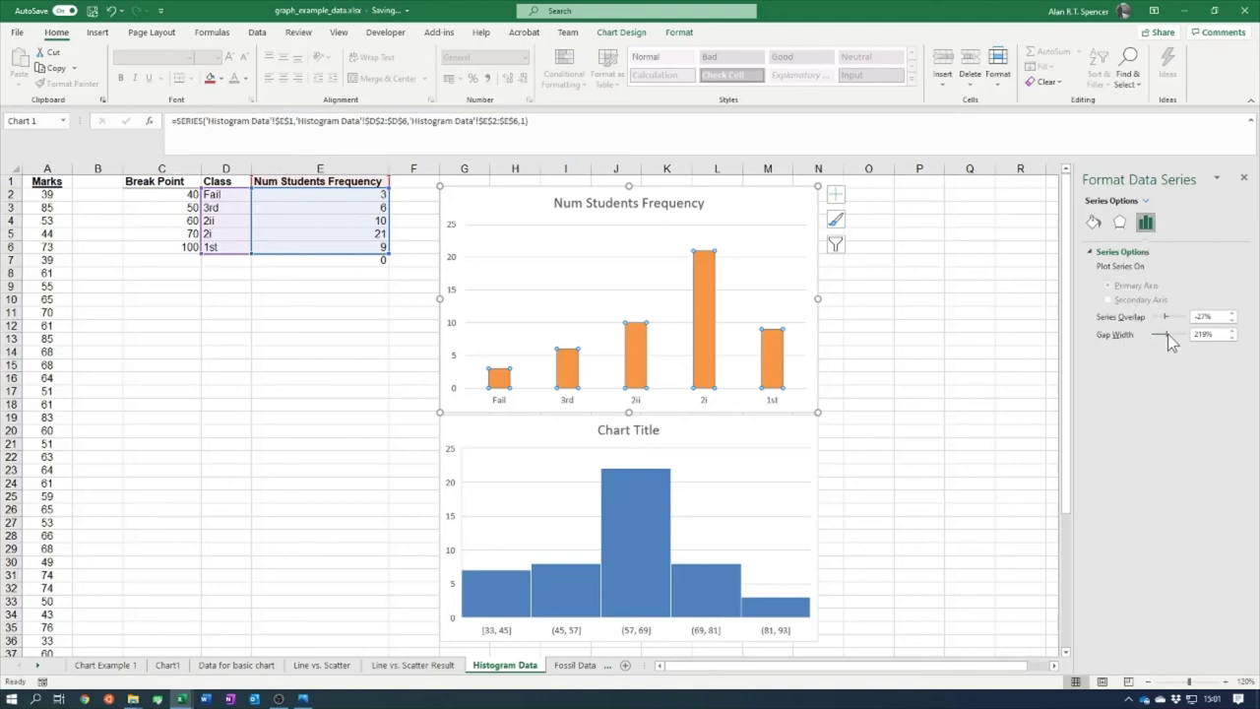
left_click_drag(1164, 340, 1157, 334)
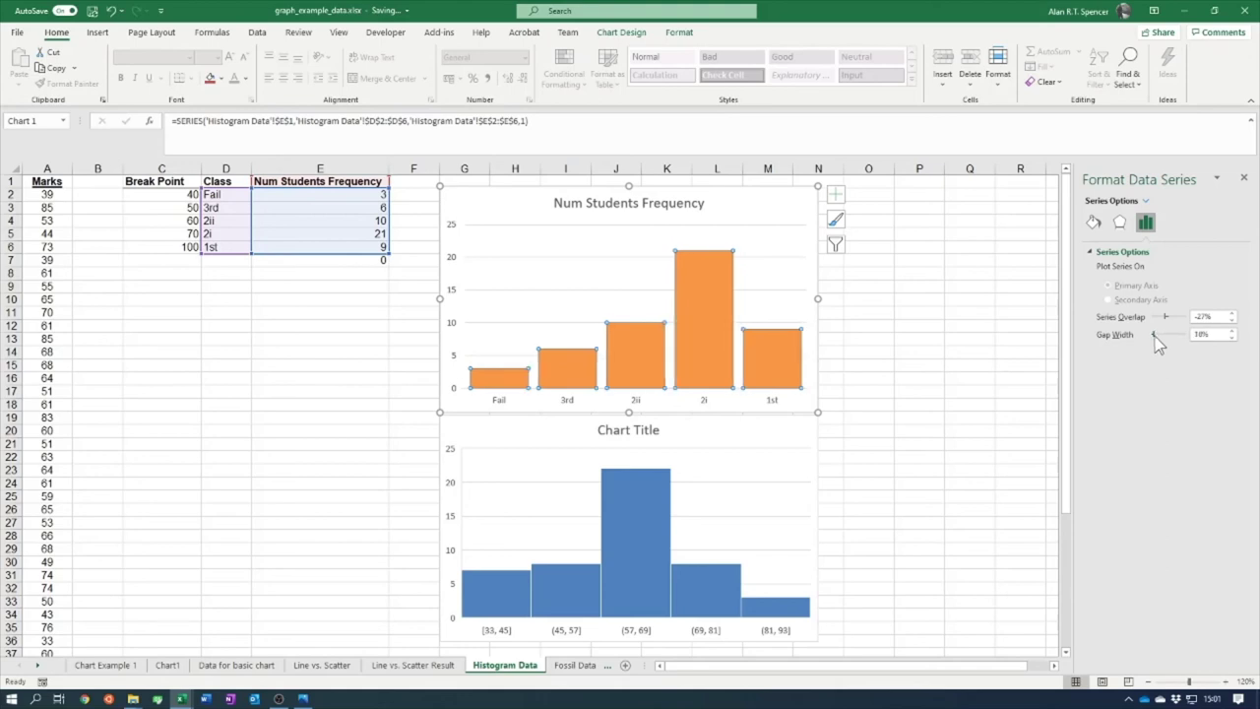
left_click_drag(1156, 335, 1151, 334)
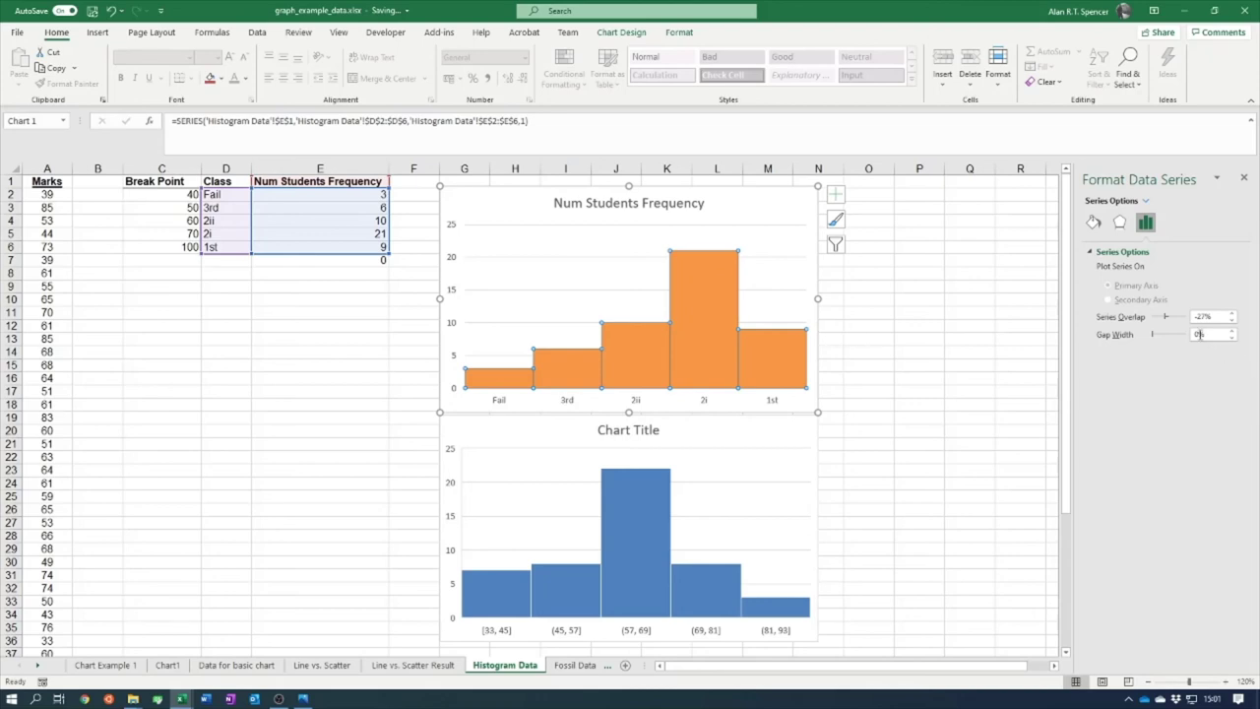
left_click(865, 352)
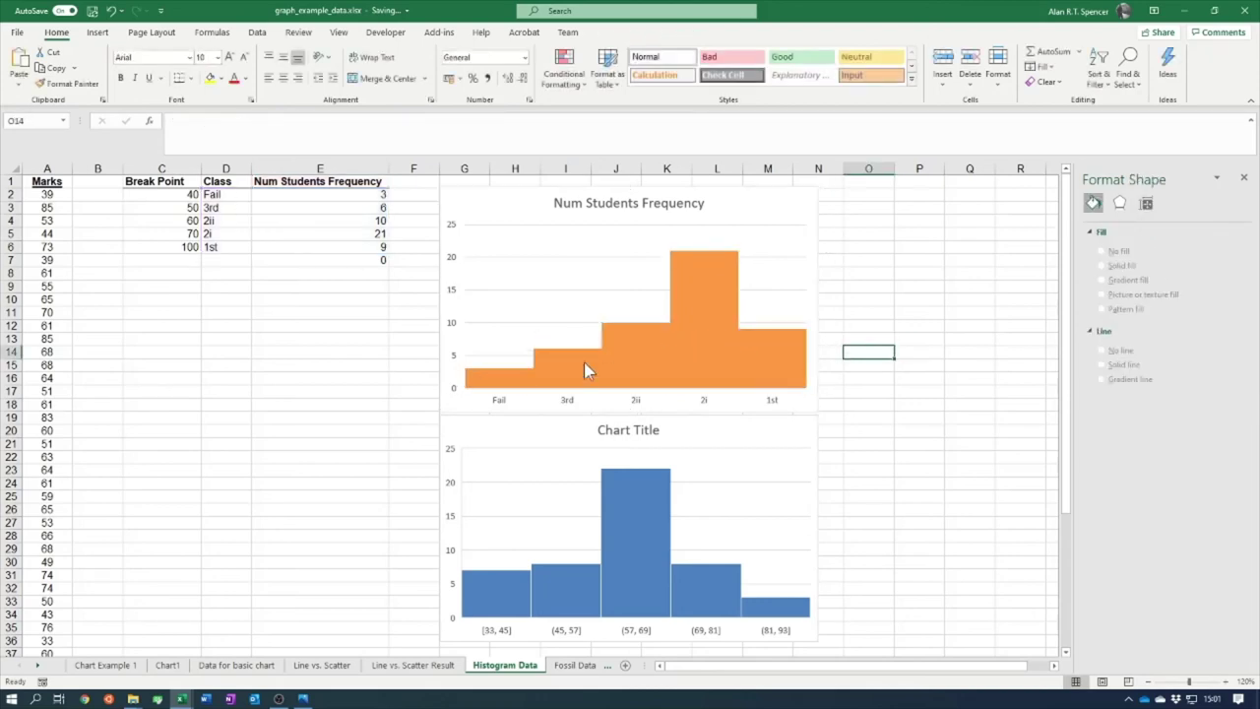
- Set the gap width of the frequency chart's column series to 2%, and select the whole chart area
left_click(743, 351)
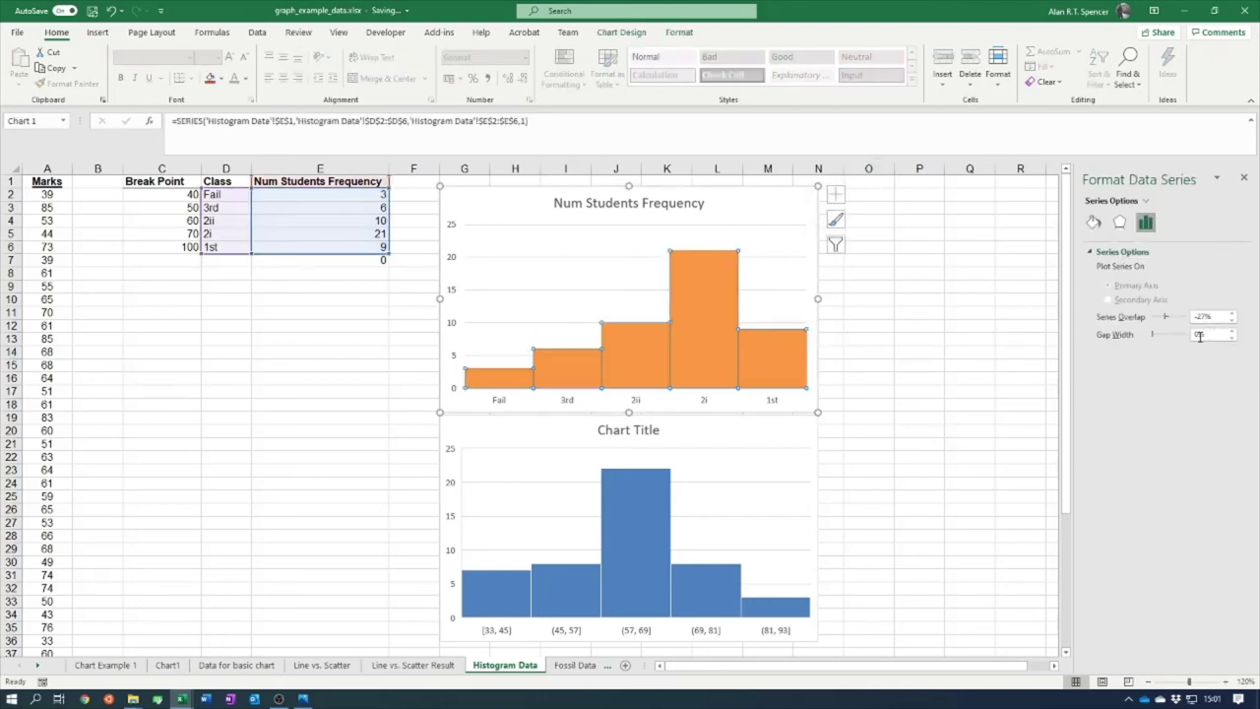
type("4")
key("Return")
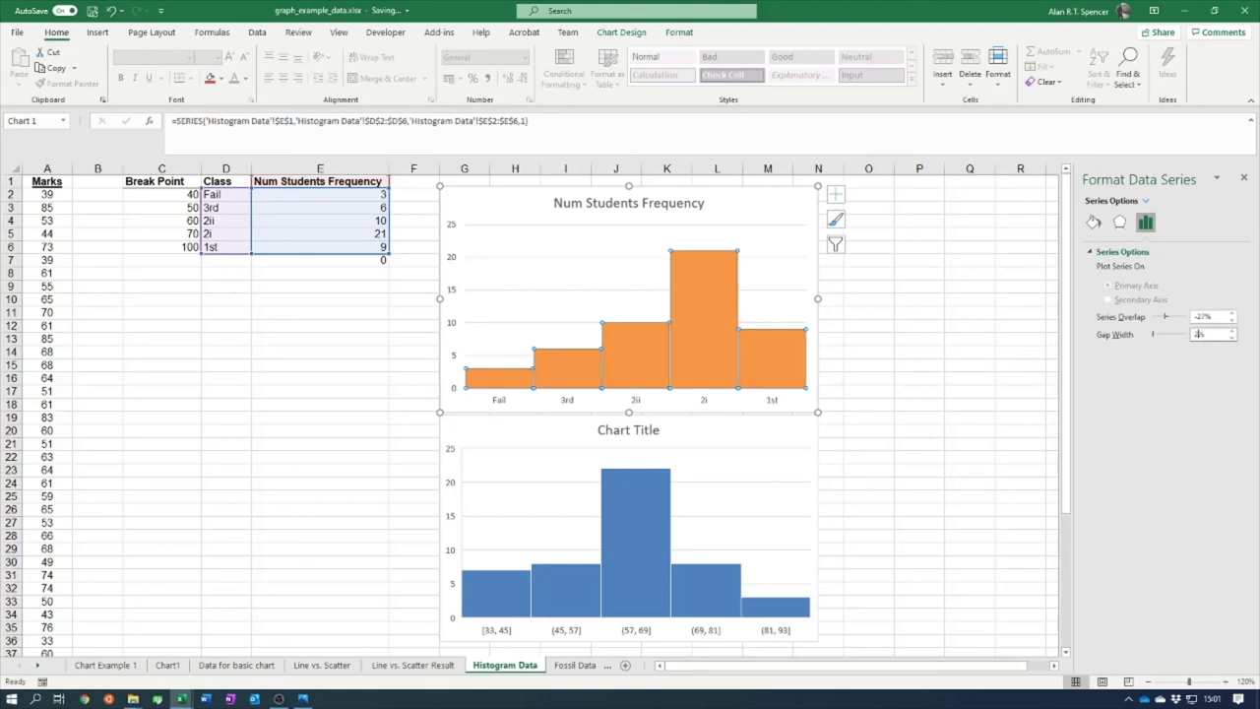
left_click(879, 378)
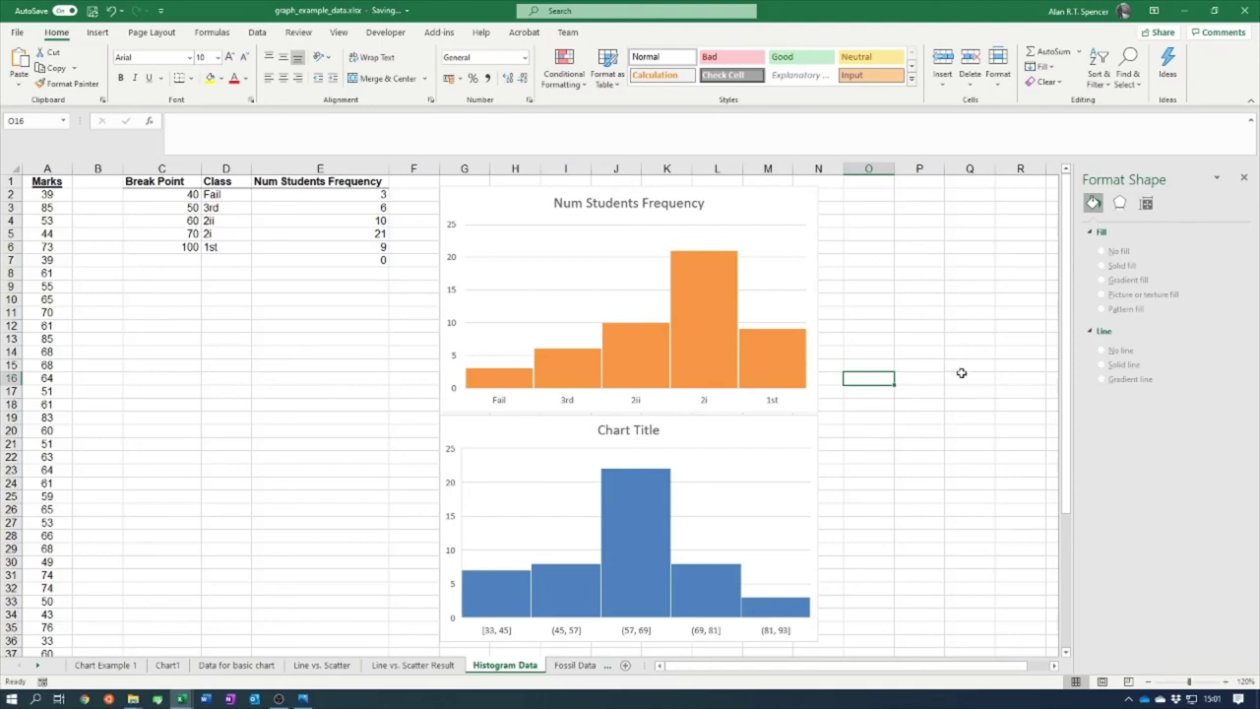
left_click(787, 211)
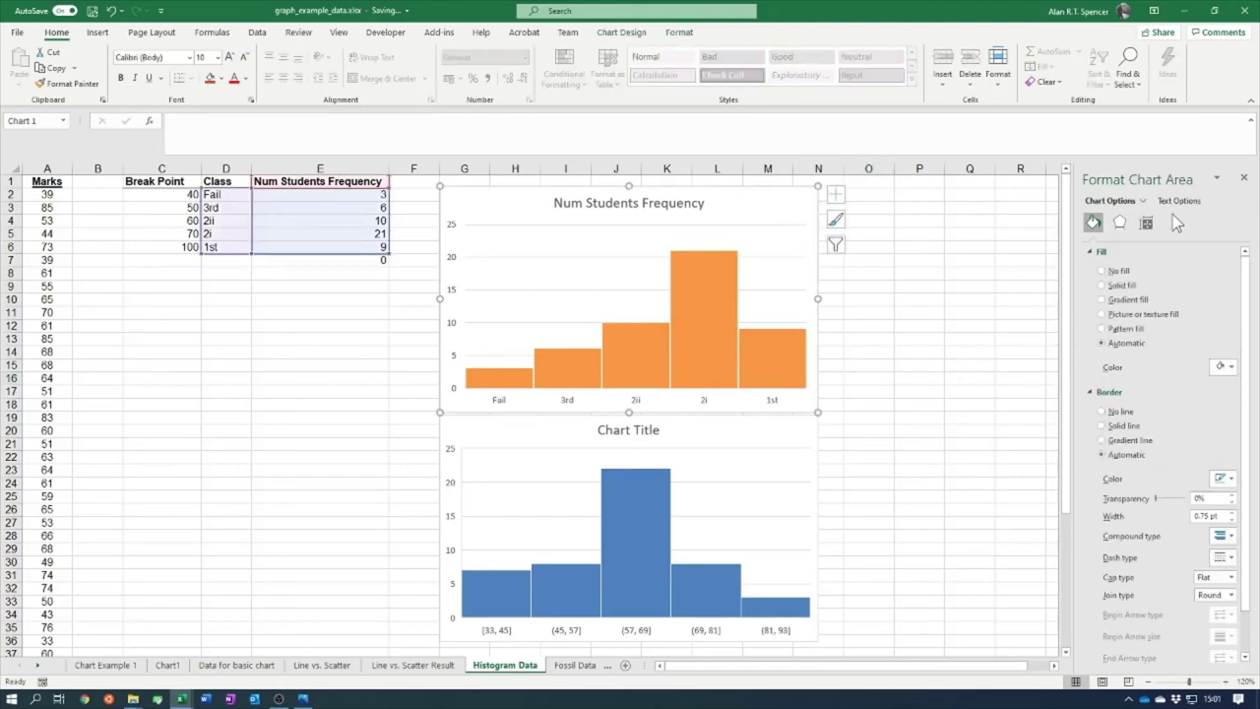